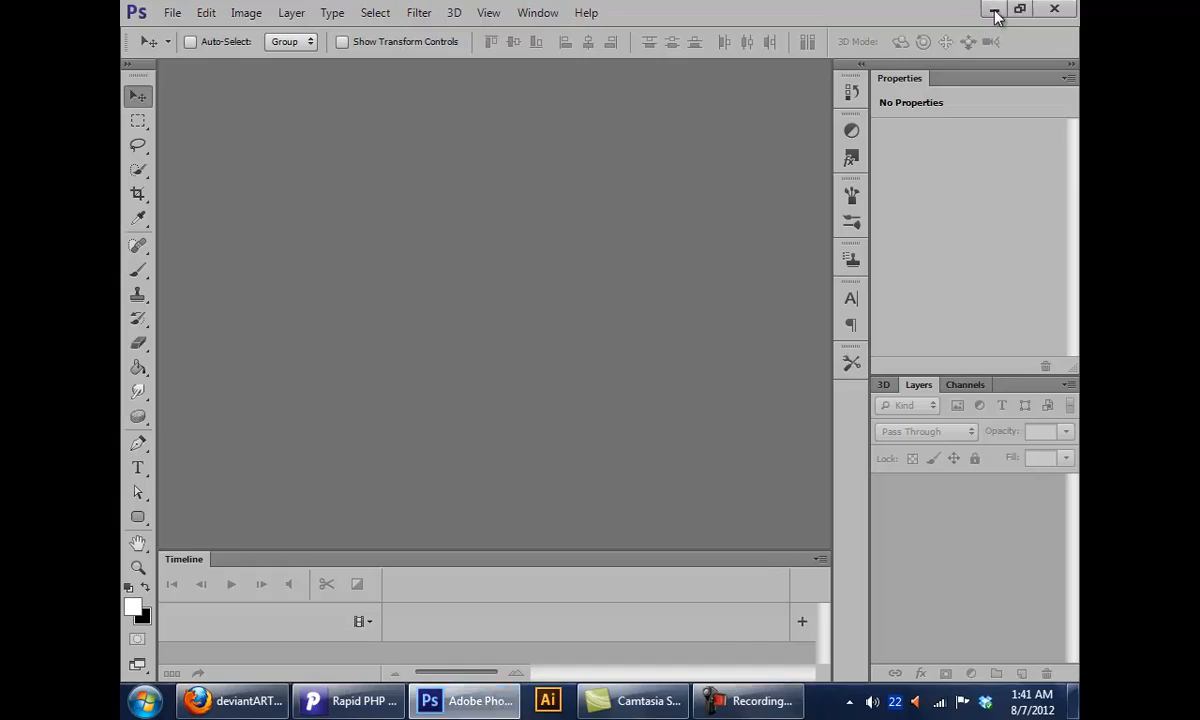
Show the desktop and rearrange its icons: the pattern EPS file into the icon column, Dark Wordpress template.jpg into the empty middle area
left_click(994, 10)
left_click(993, 10)
left_click(995, 10)
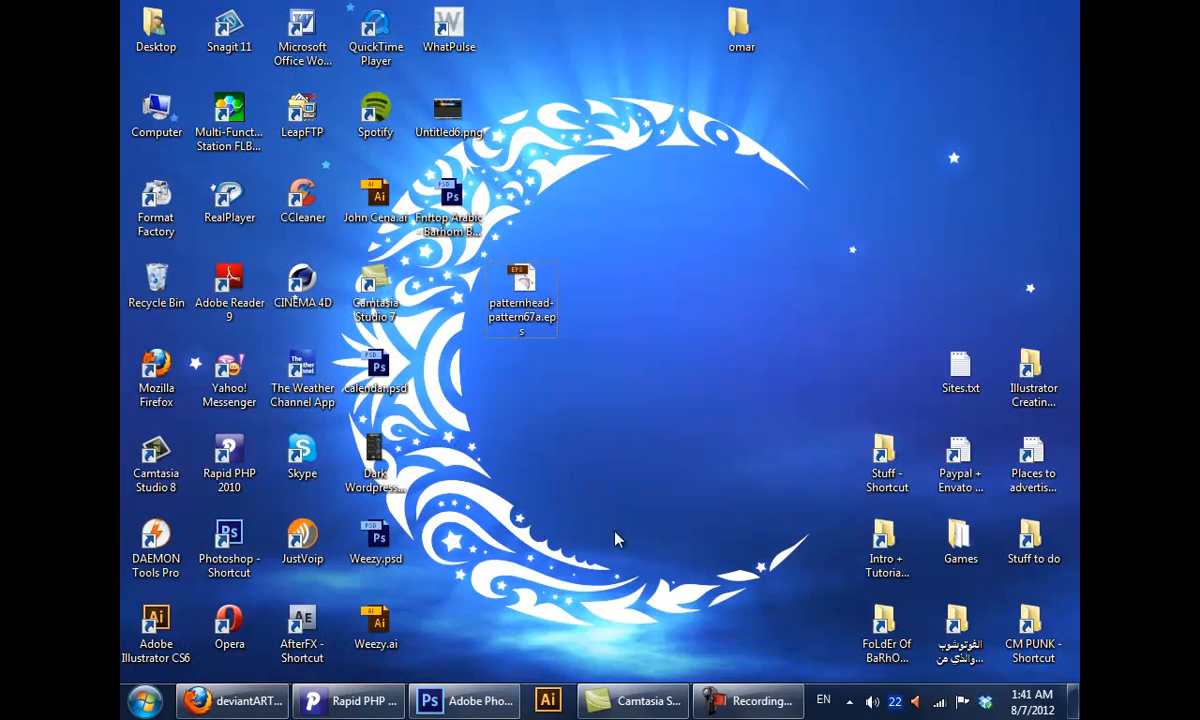
left_click_drag(521, 285, 448, 285)
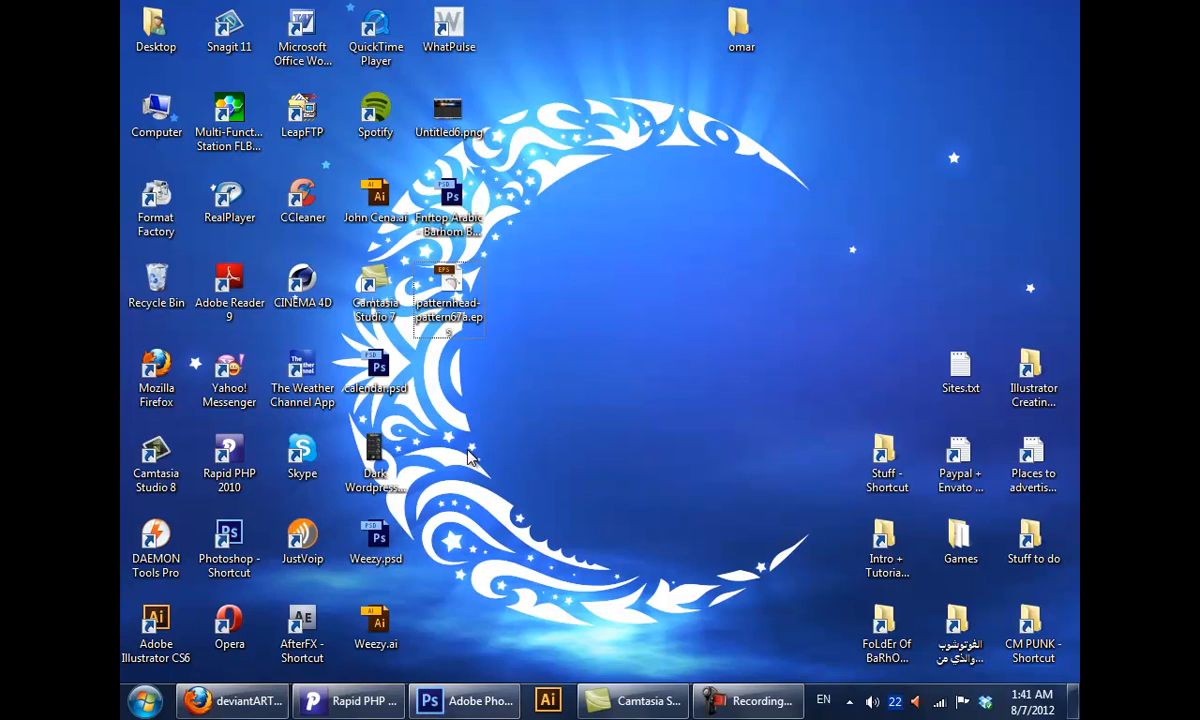
left_click_drag(322, 440, 470, 478)
left_click_drag(375, 455, 592, 462)
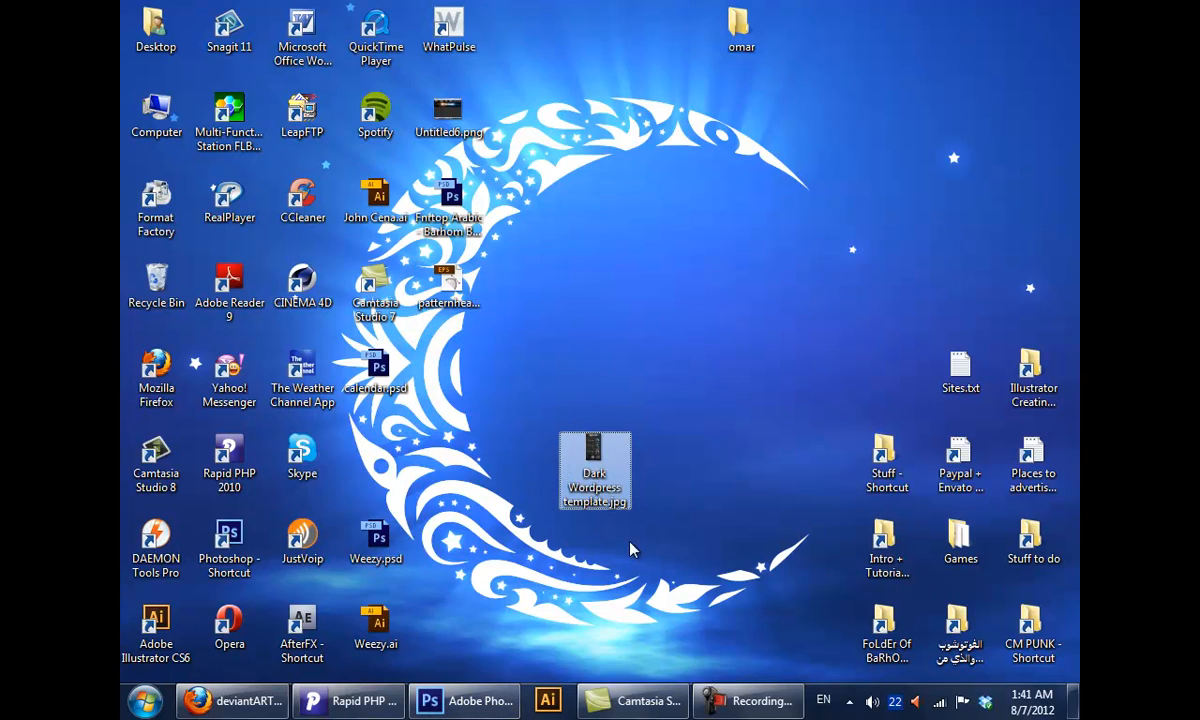
Check the file type of Dark Wordpress template.jpg in its properties, and open the image in Photoshop
right_click(594, 472)
left_click(683, 667)
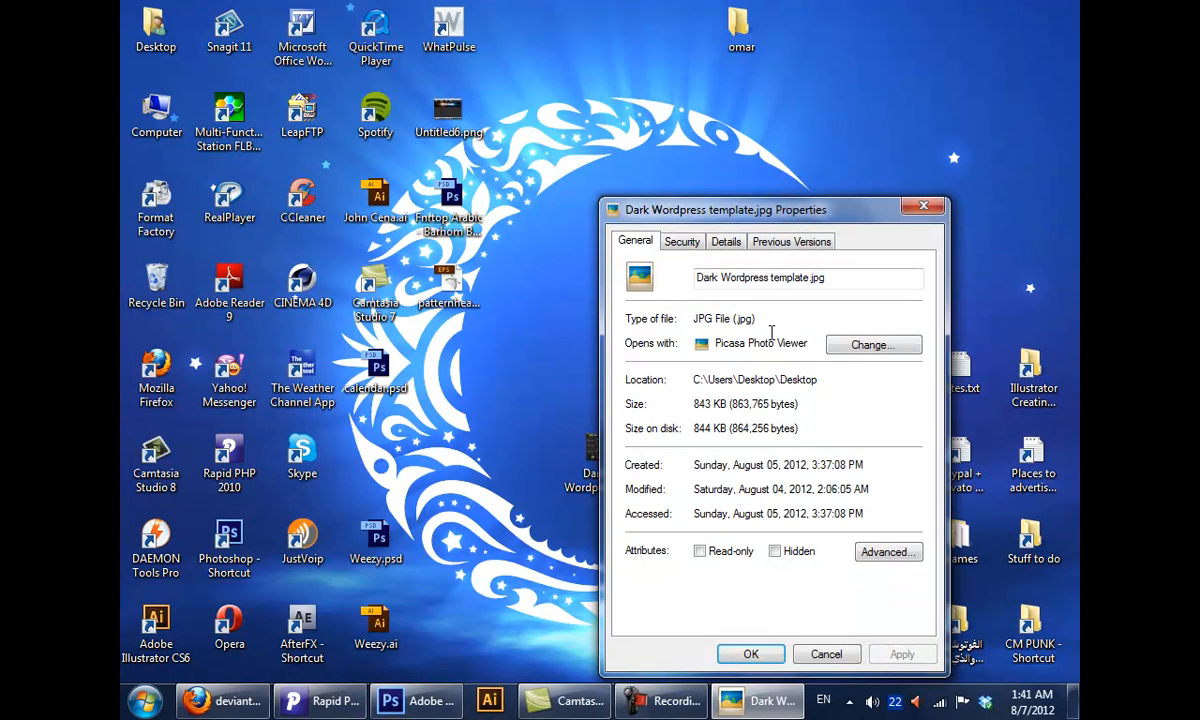
double_click(731, 320)
left_click(922, 207)
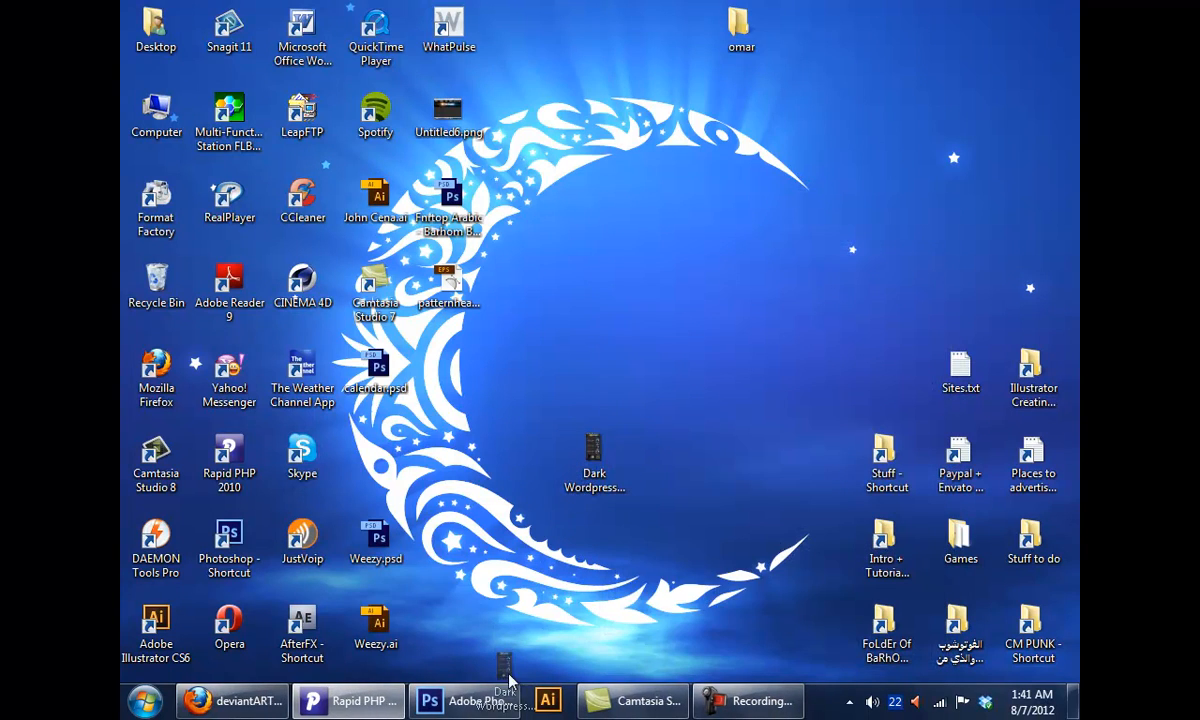
left_click_drag(455, 710, 447, 286)
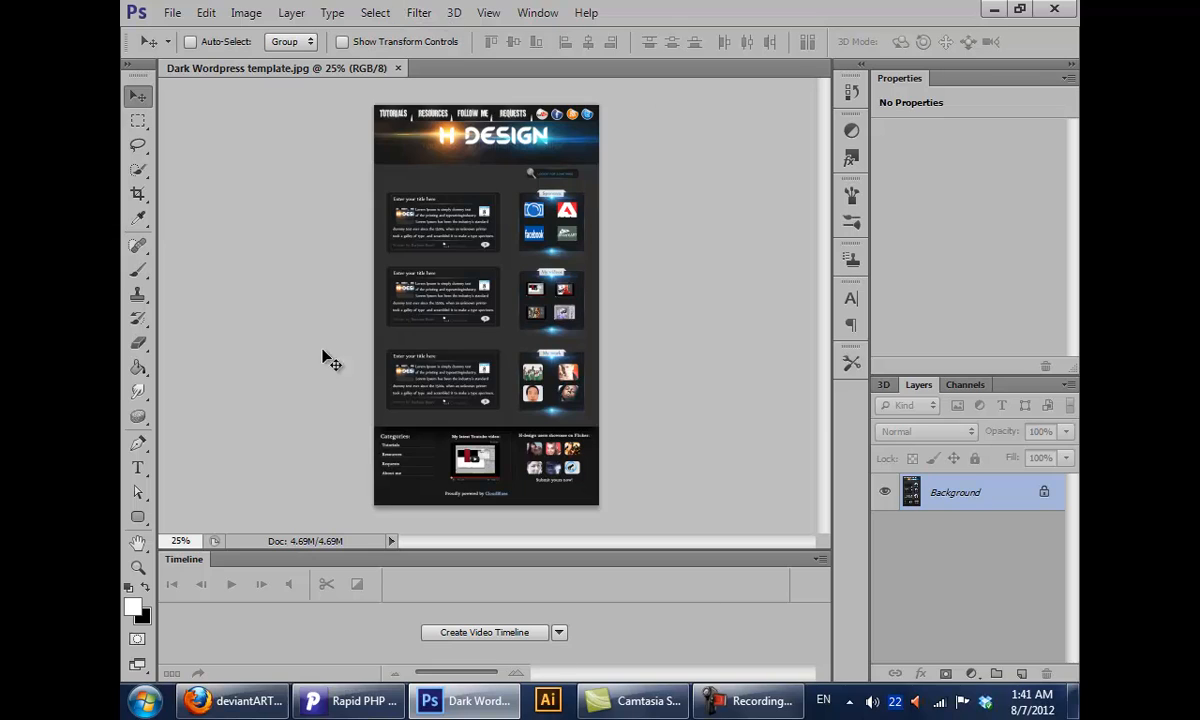
Try Medium Gray as the color of the area around the canvas, and restore Light Gray
right_click(686, 146)
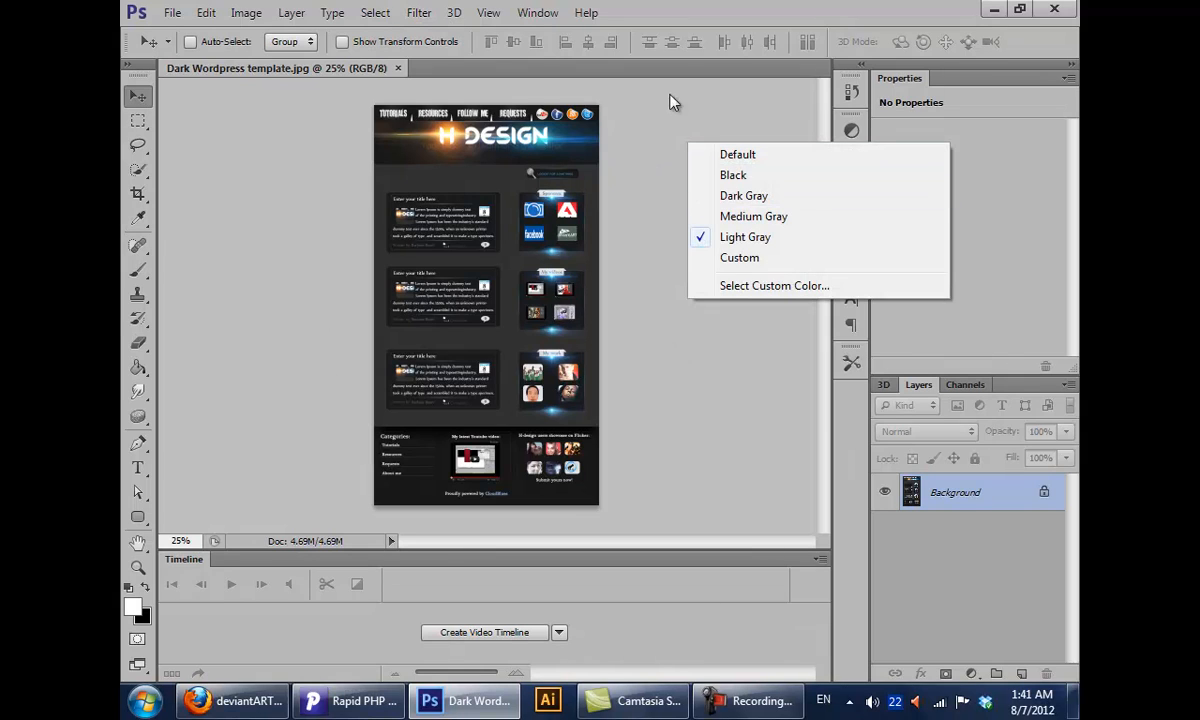
left_click(905, 218)
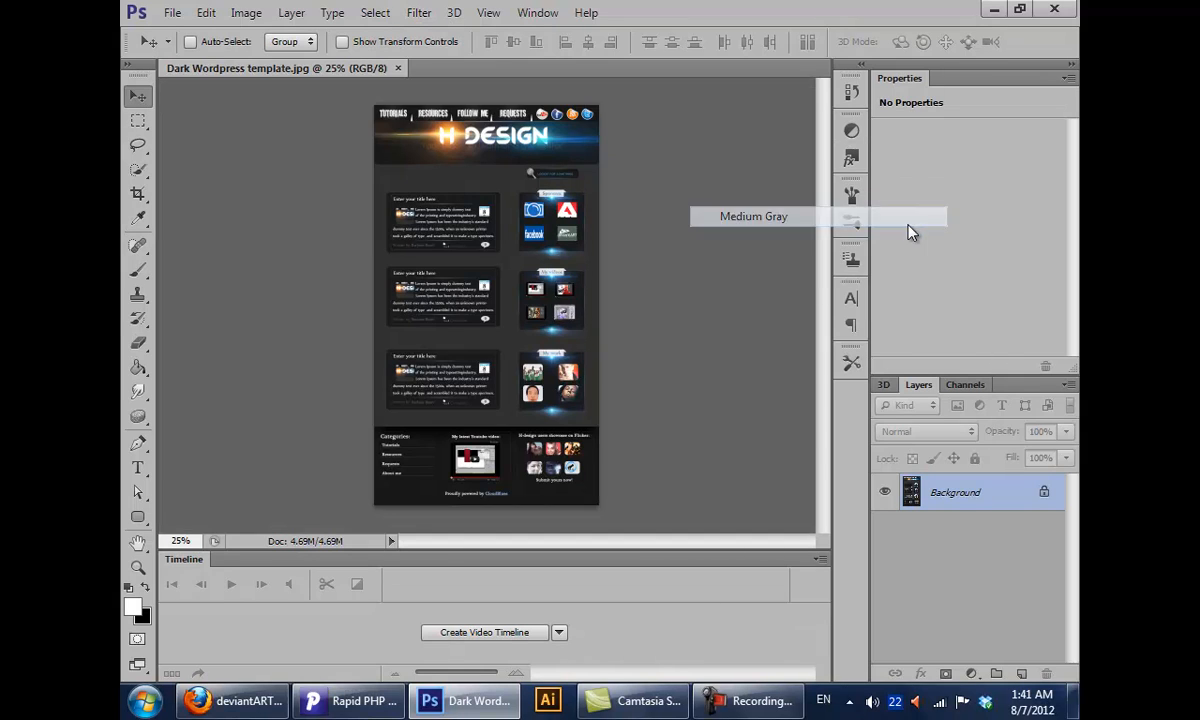
right_click(690, 177)
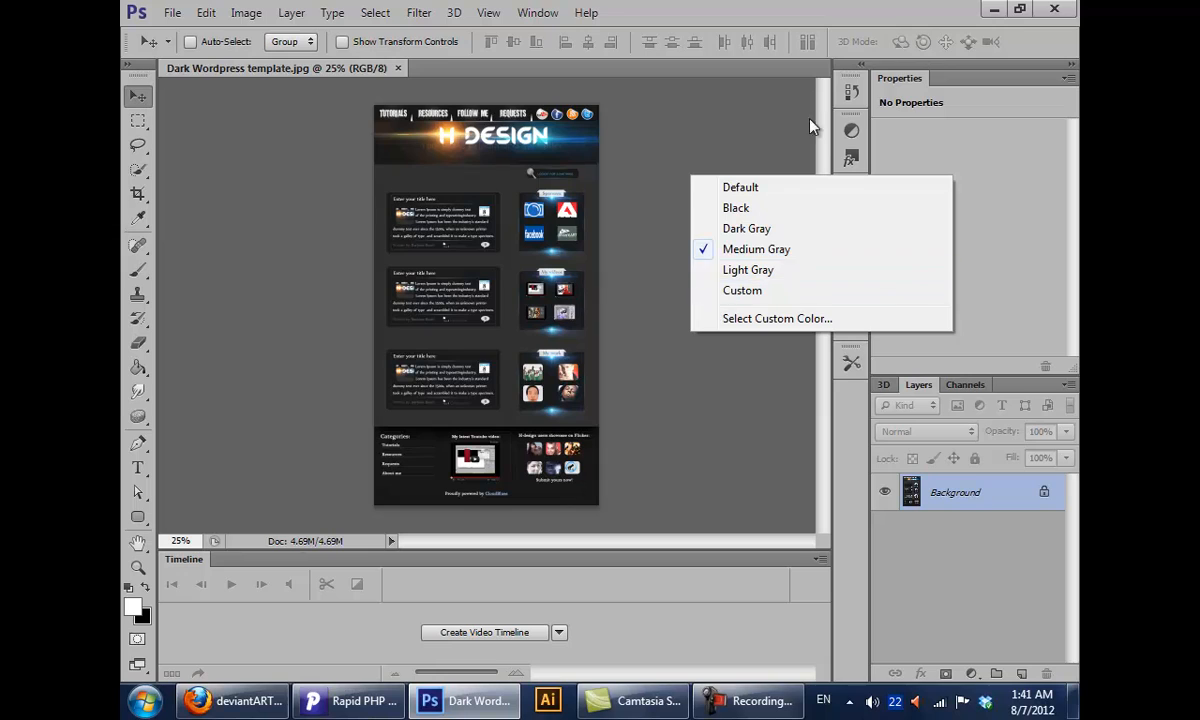
left_click(758, 270)
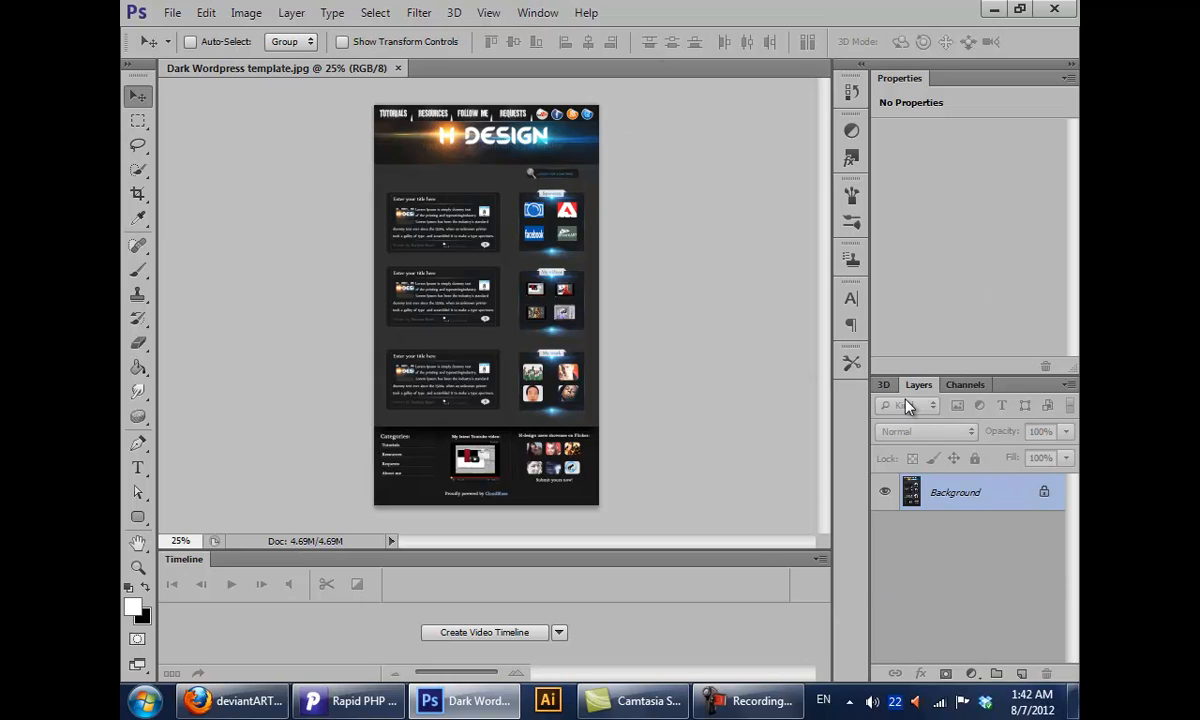
Convert the locked background into a regular layer named Background, with the Red color label and Normal mode
double_click(1010, 500)
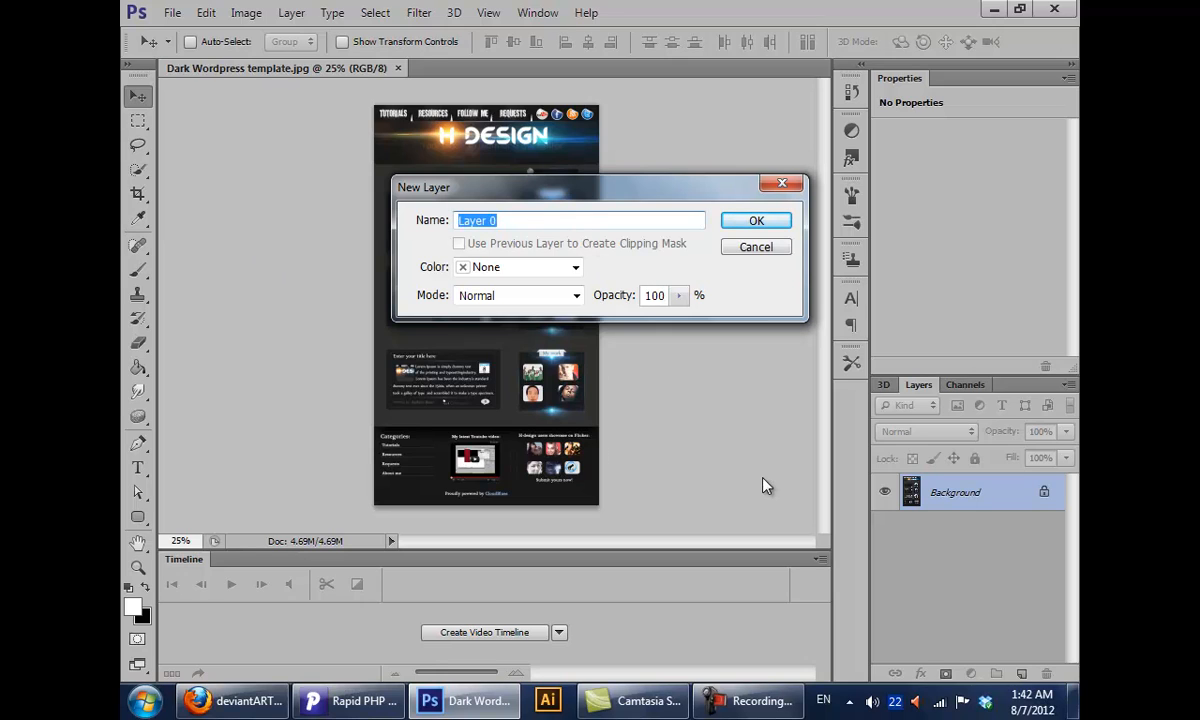
type("Background")
left_click(572, 268)
left_click(545, 320)
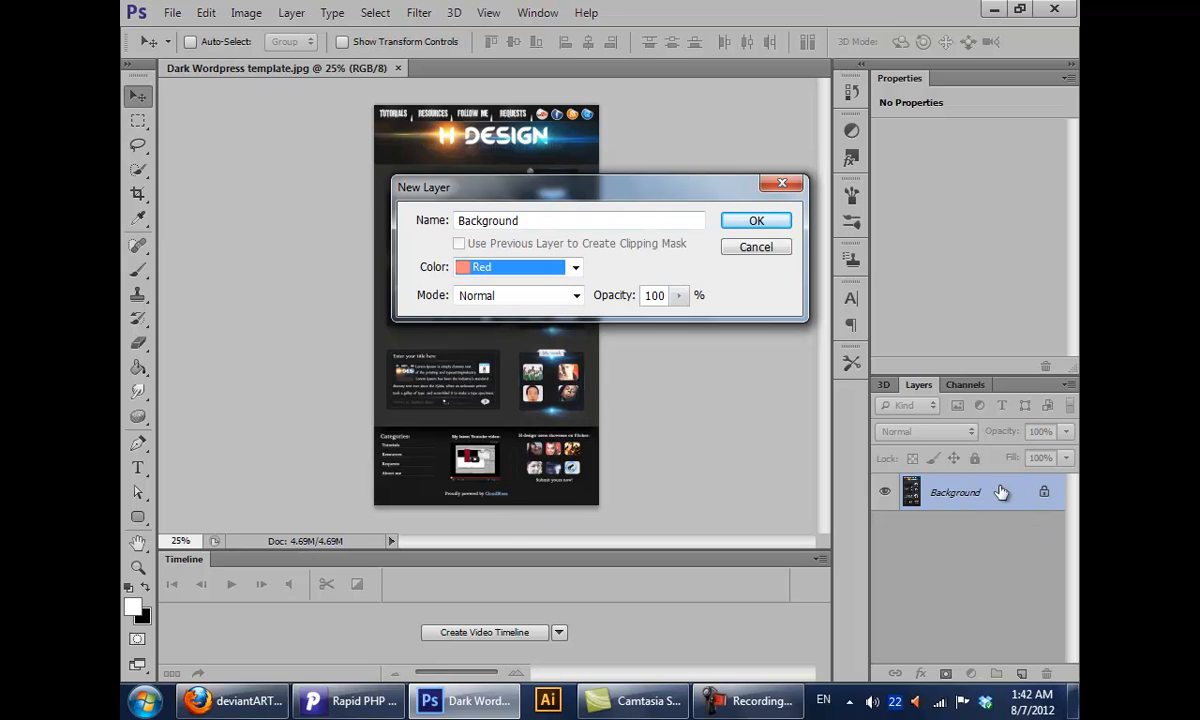
left_click(565, 296)
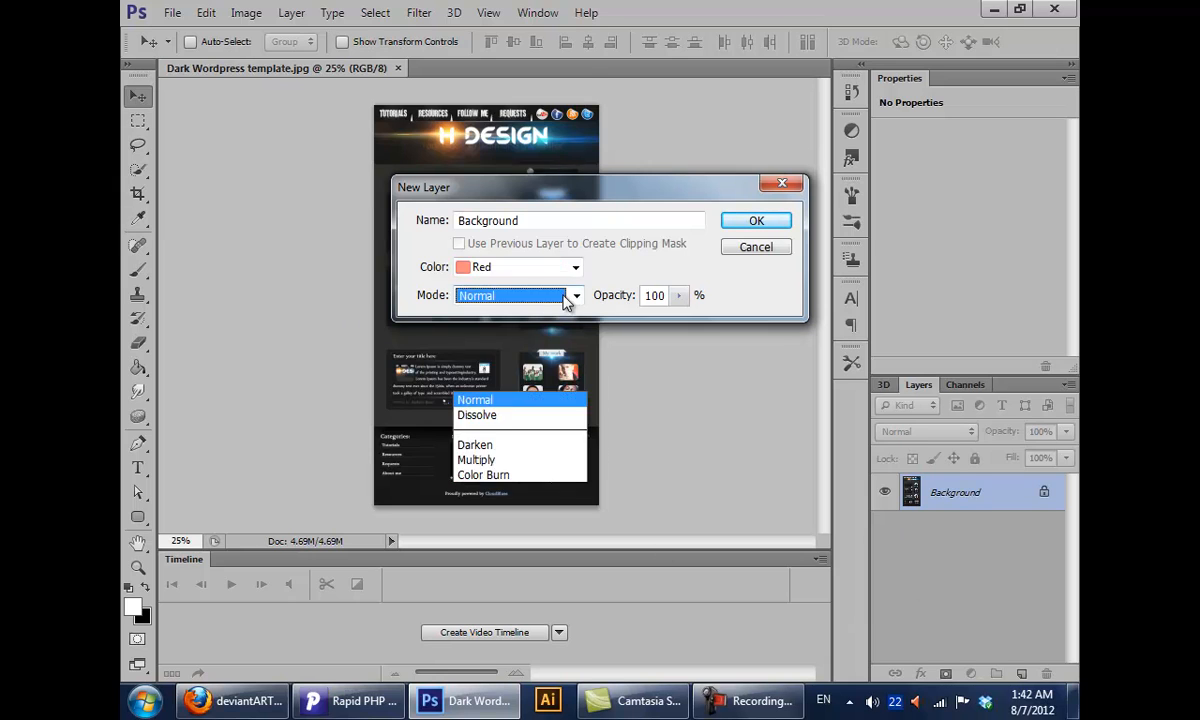
left_click(661, 241)
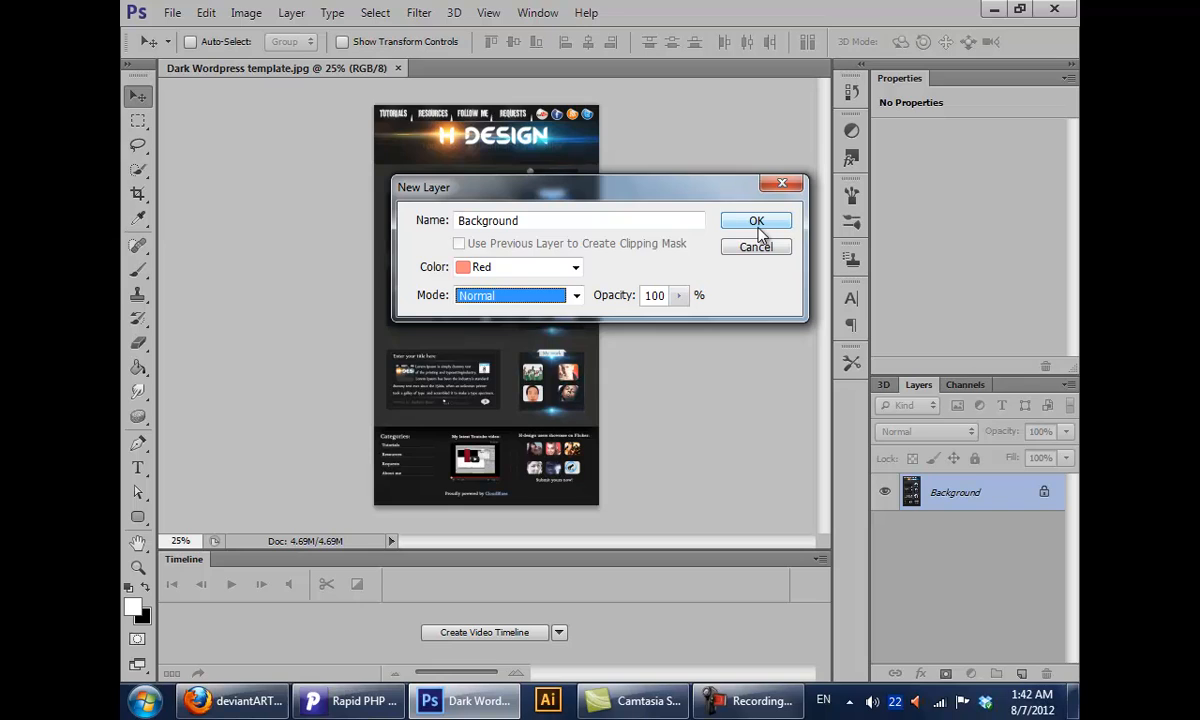
left_click(757, 224)
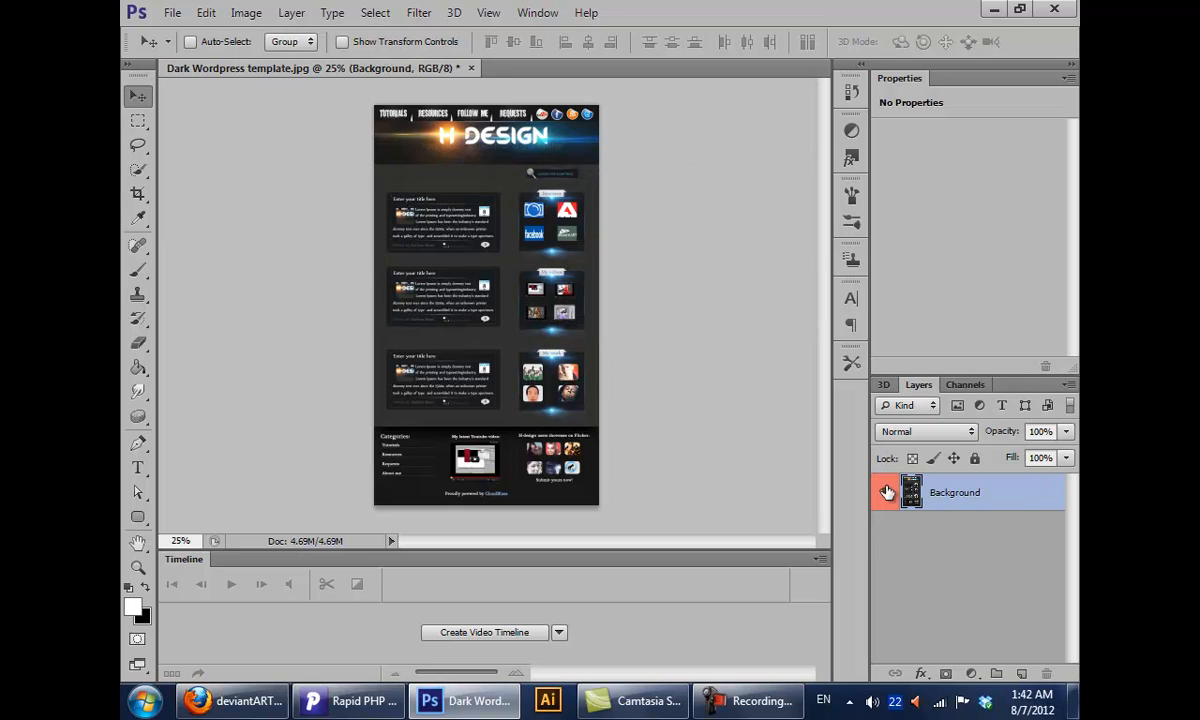
double_click(956, 493)
key("Return")
View the image at 100% zoom, showing the page header with the H DESIGN title
double_click(138, 570)
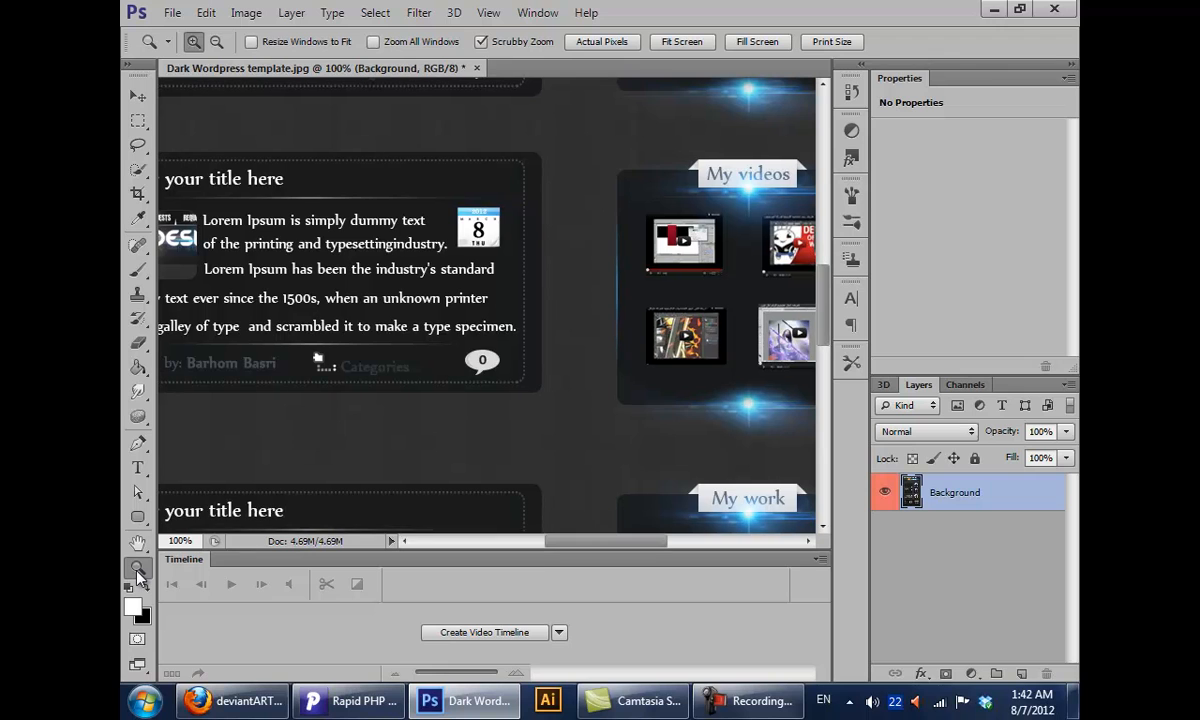
left_click_drag(326, 339, 339, 307)
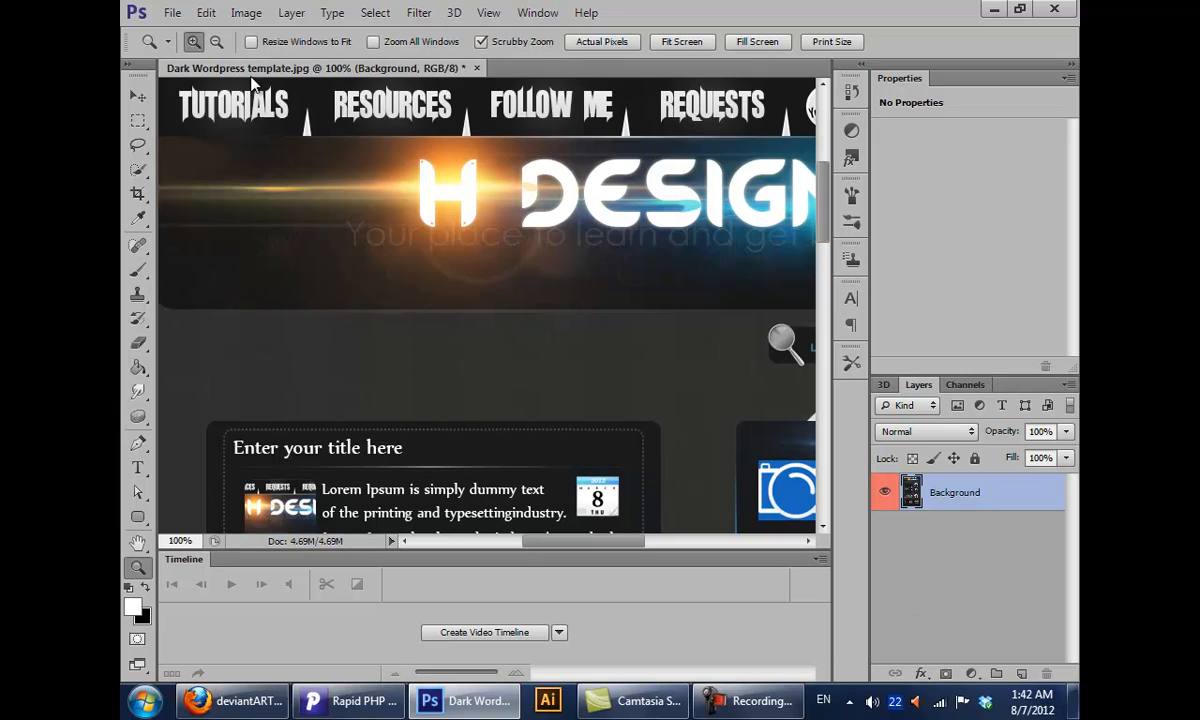
left_click(180, 540)
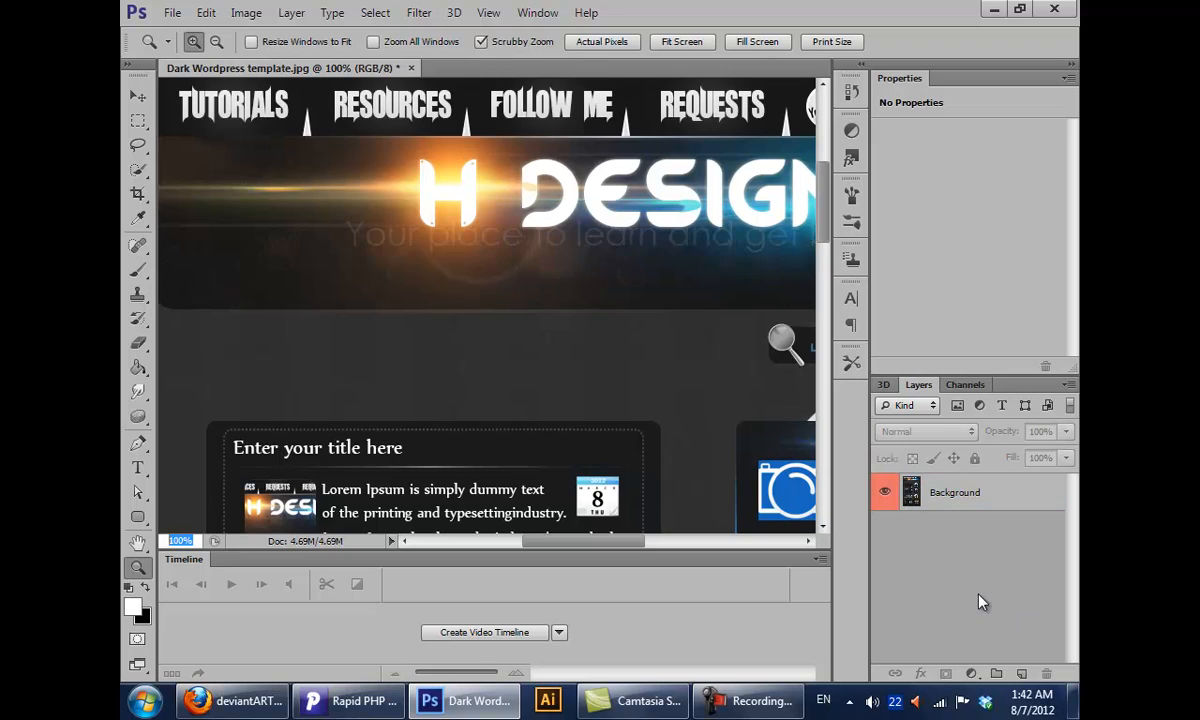
Try to delete the only layer, Background, and add a new blank layer above it
left_click_drag(1007, 496, 1045, 676)
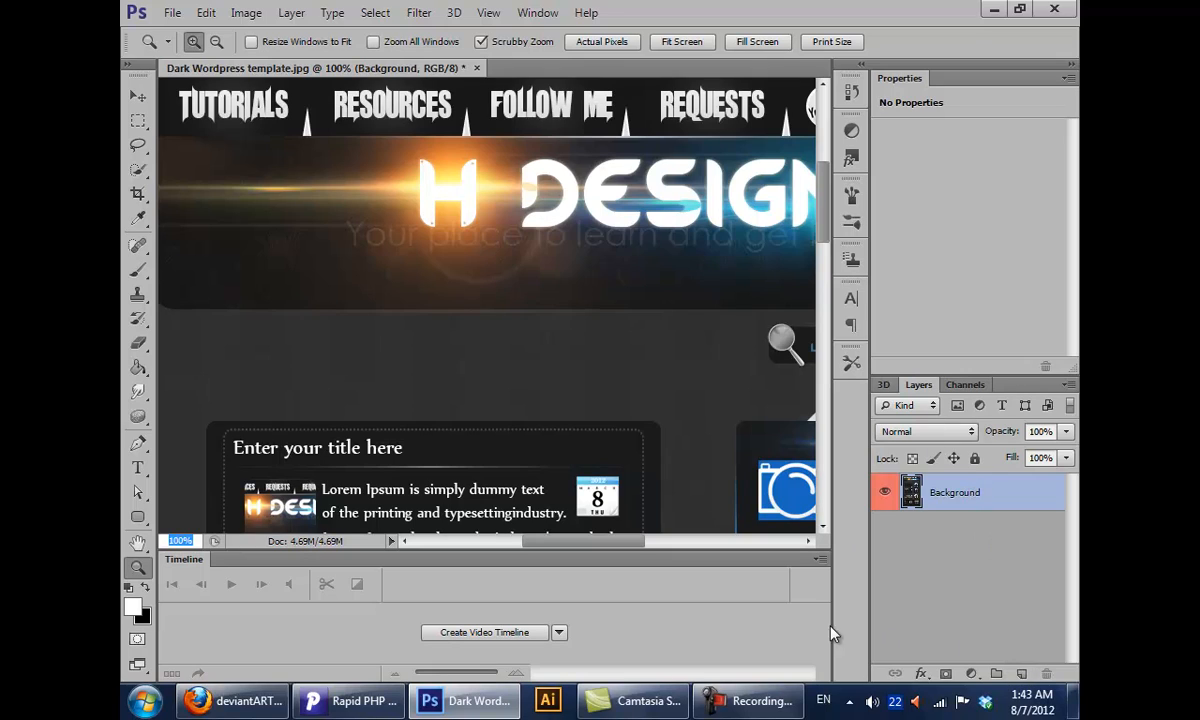
left_click_drag(928, 488, 1026, 680)
left_click(1025, 679)
left_click(1010, 605)
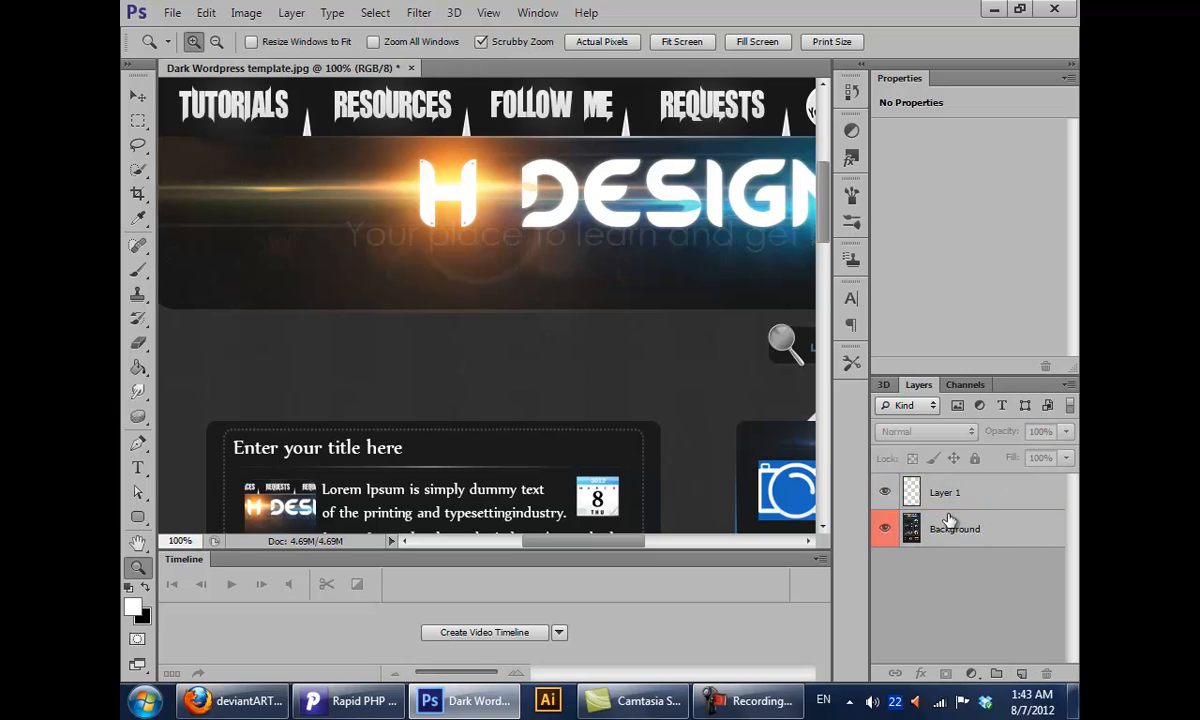
Try to delete Layer 1 and Background together, and undo the deletion
left_click(946, 500)
left_click(950, 528, "shift")
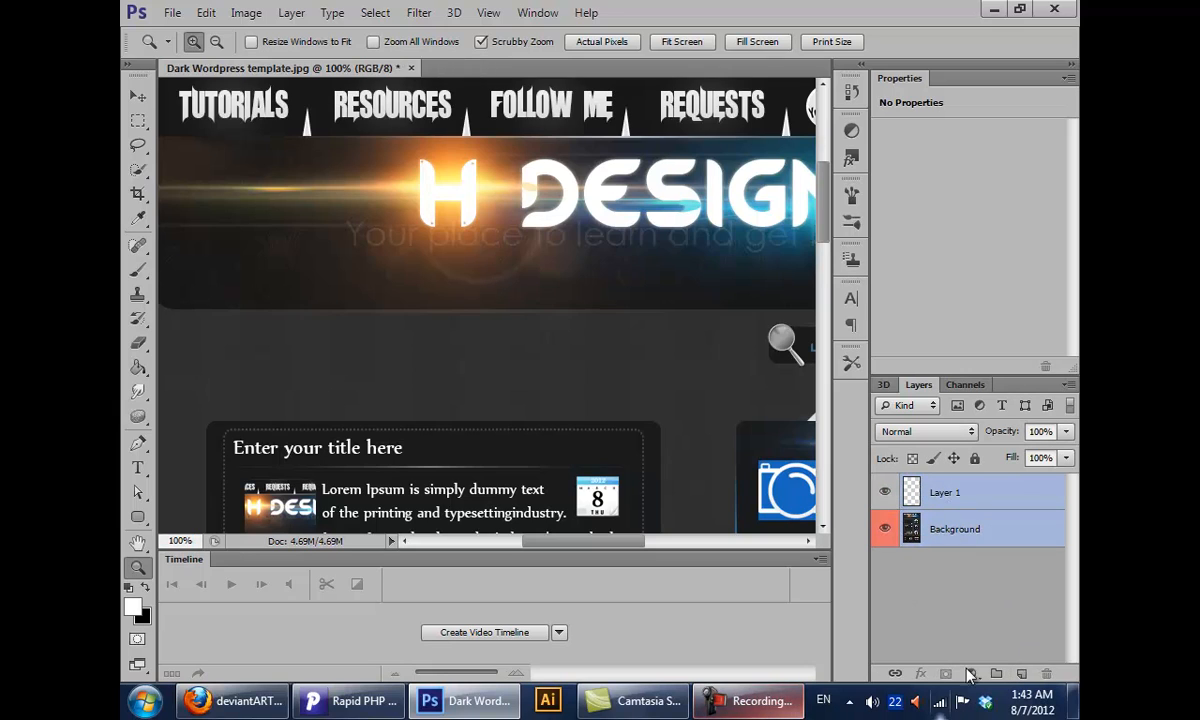
left_click_drag(964, 532, 1045, 676)
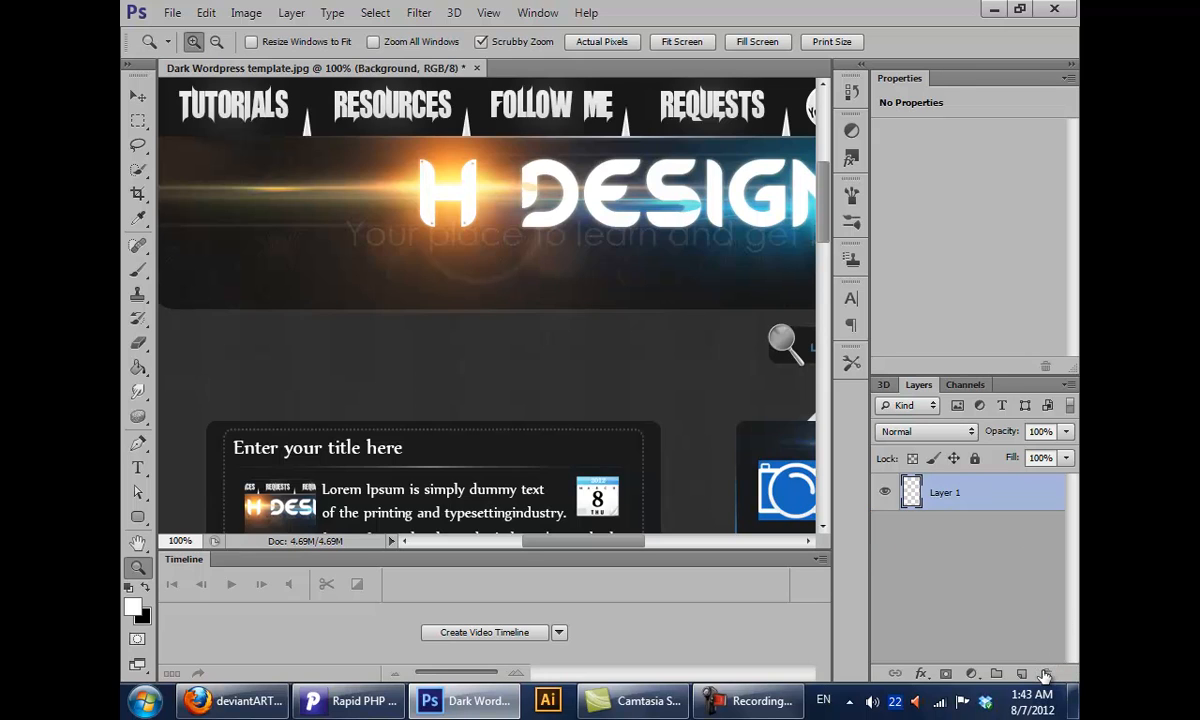
key("ctrl+z")
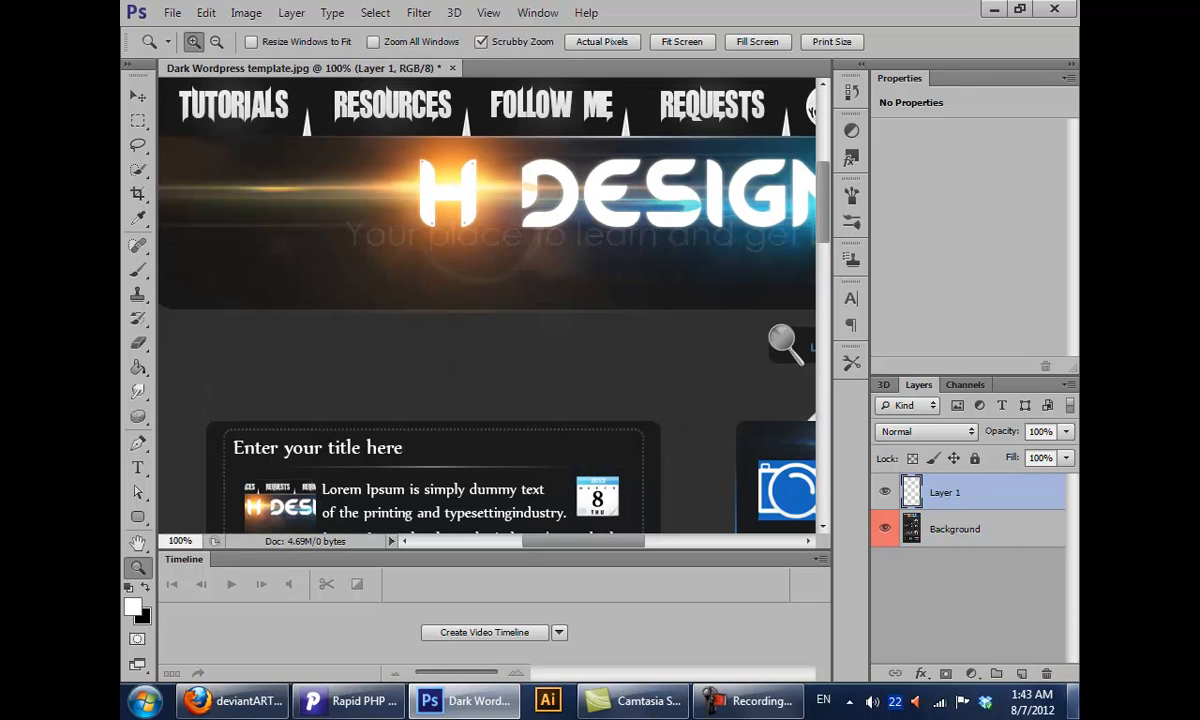
key("ctrl+alt+z")
key("ctrl+shift+z")
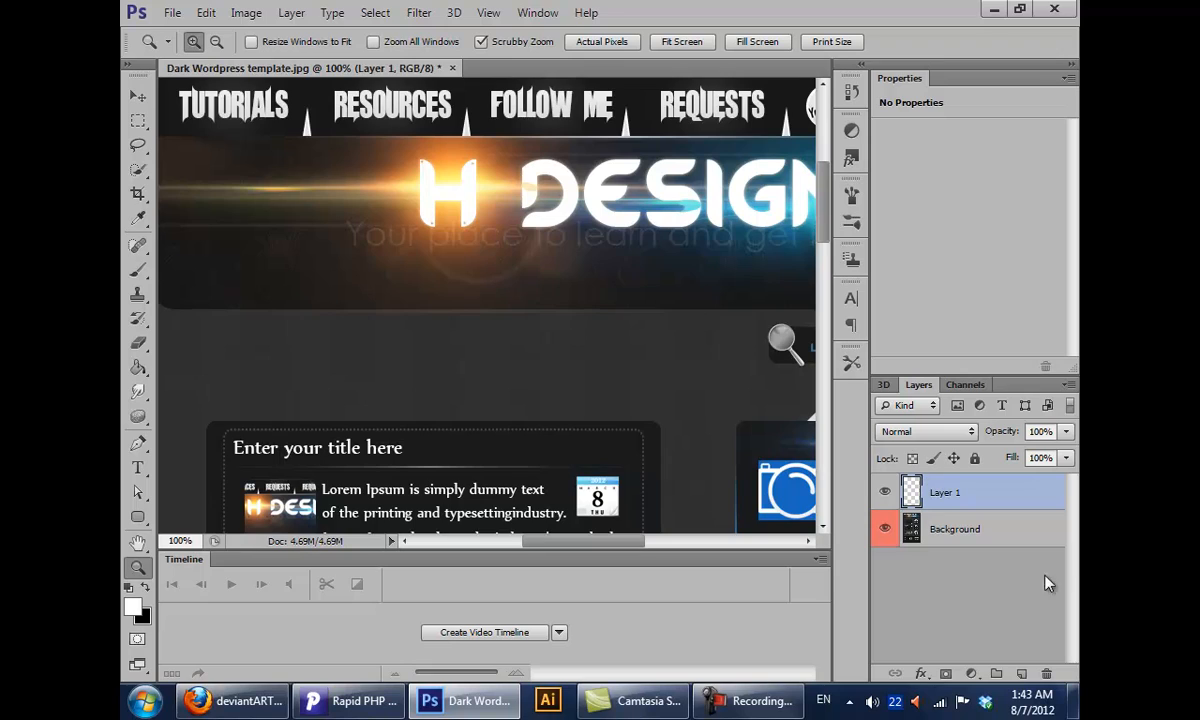
Delete the empty Layer 1, restoring it once before removing it again
key("Delete")
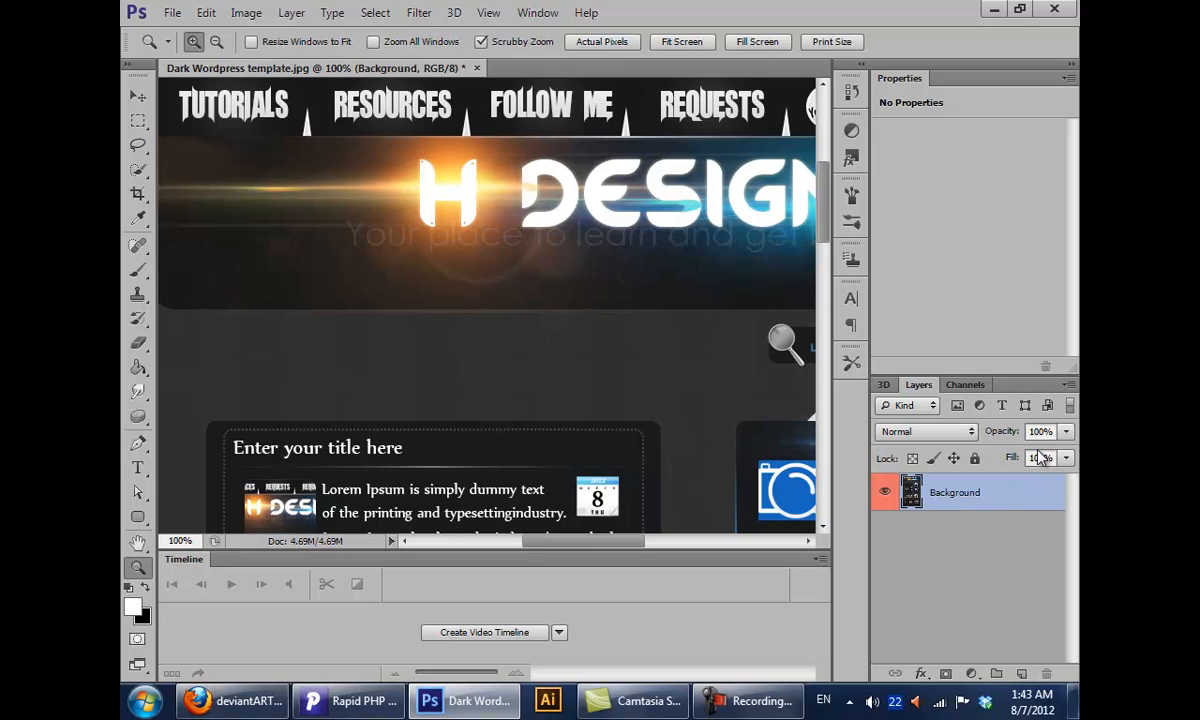
key("ctrl+z")
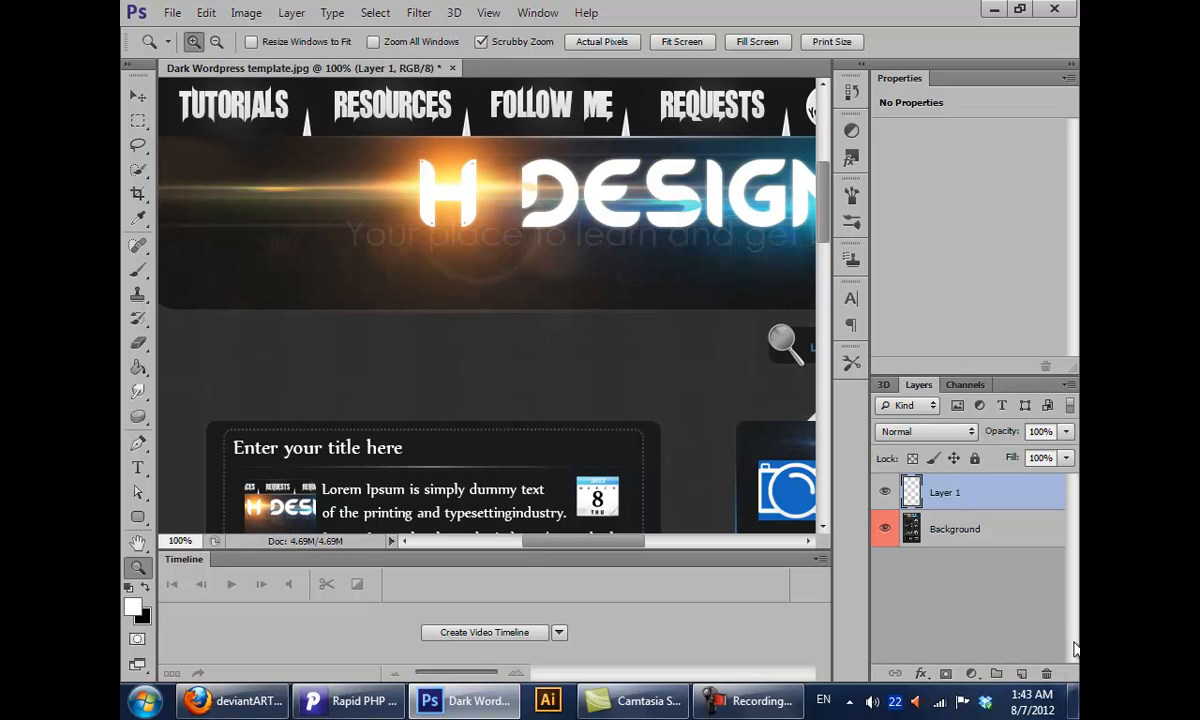
left_click(1052, 673)
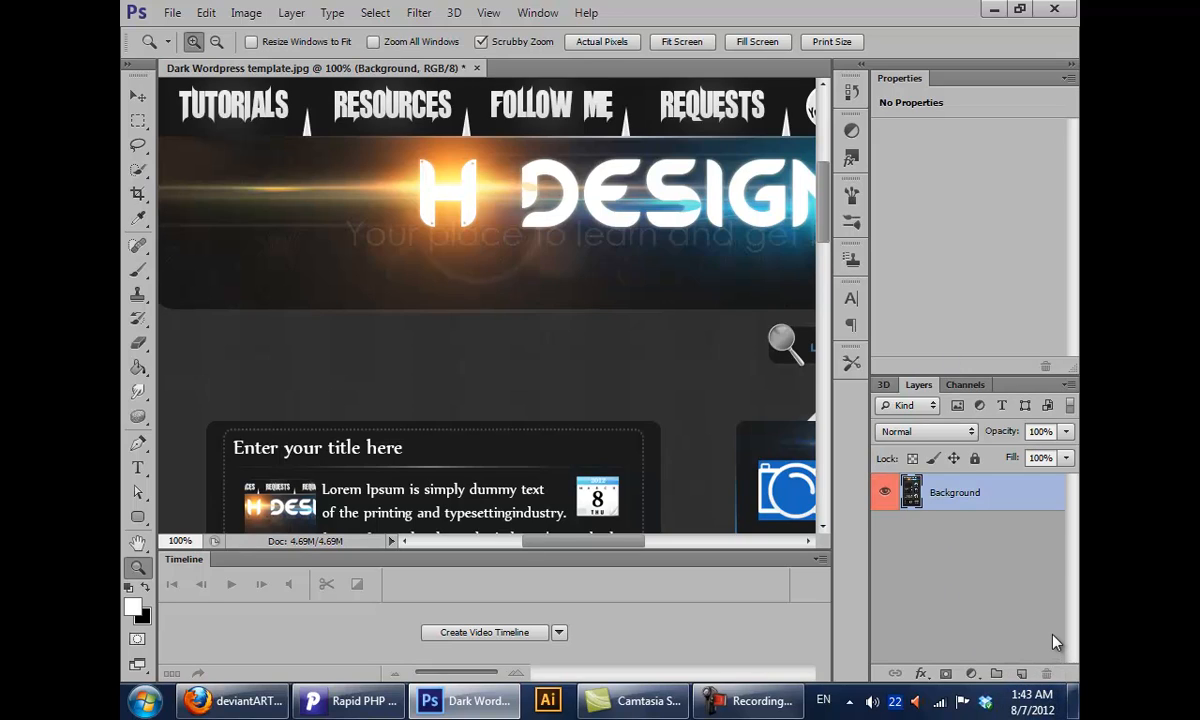
Create Layer 1 through the New Layer dialog with color None and Normal mode, and delete that layer
key("ctrl+shift+n")
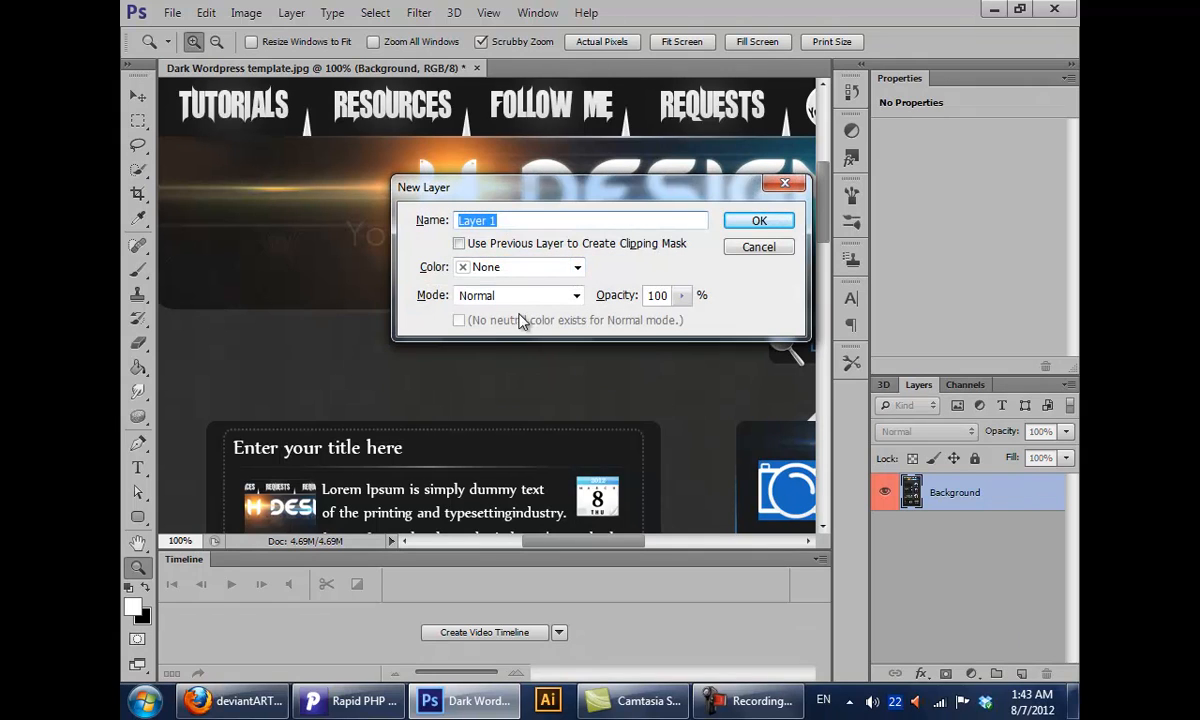
left_click(565, 262)
left_click(549, 268)
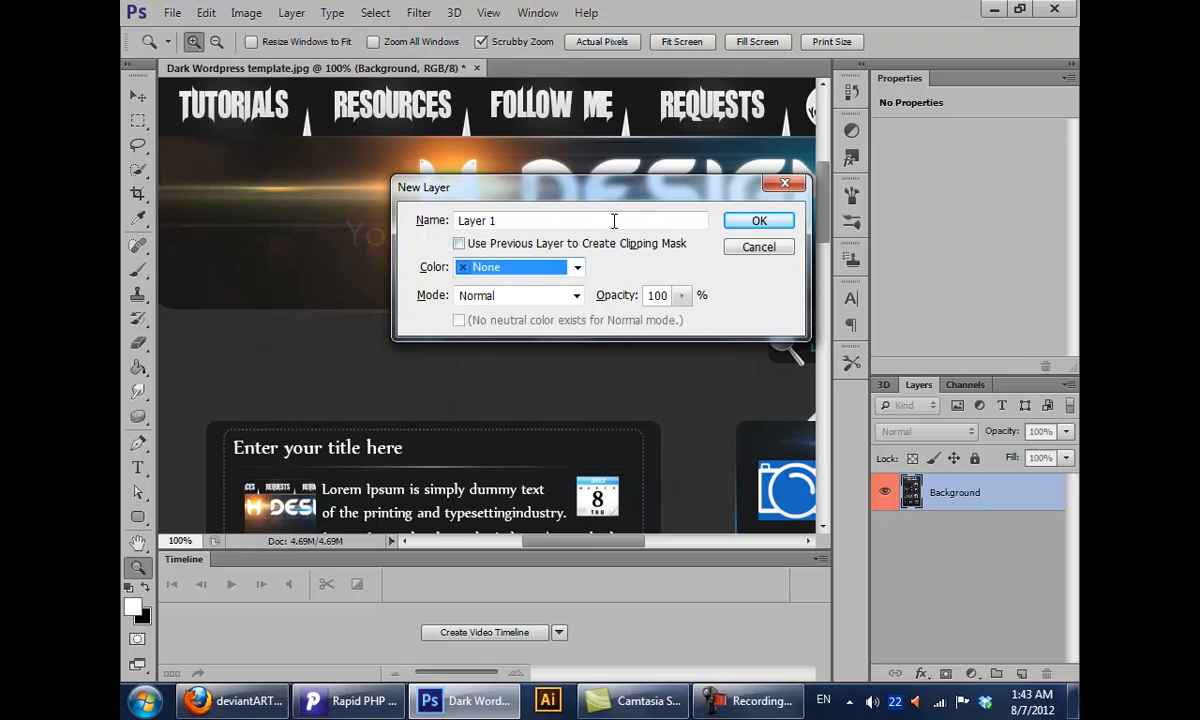
left_click(759, 221)
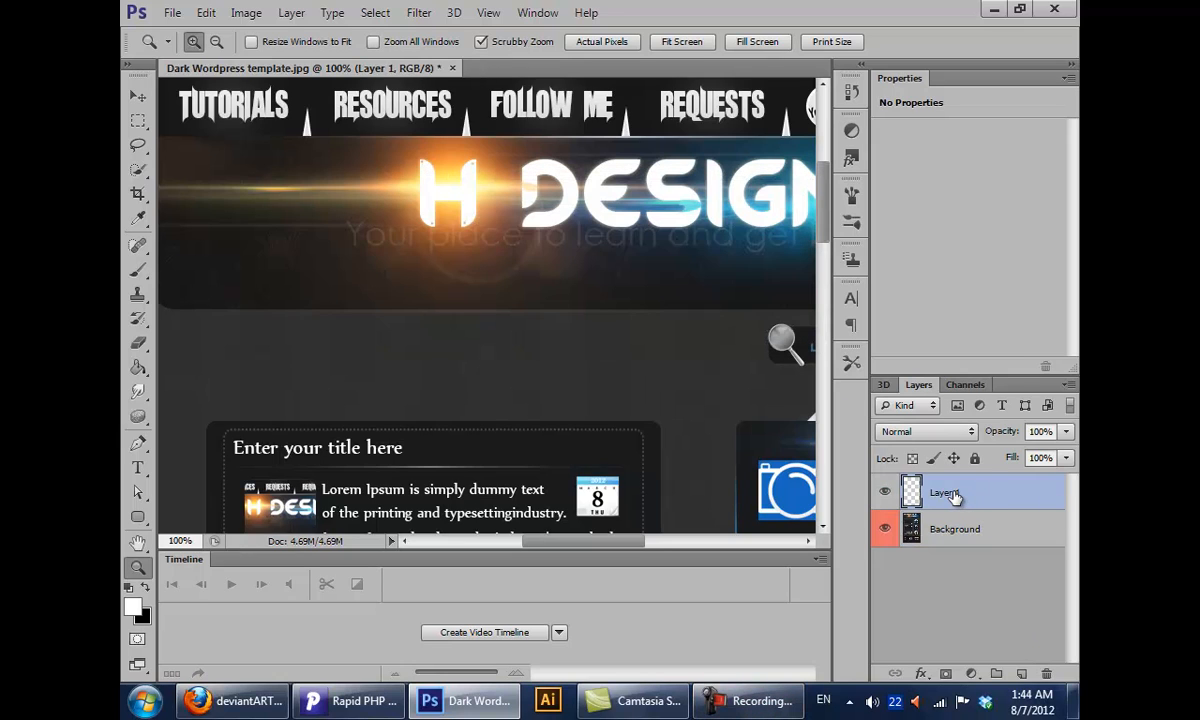
left_click_drag(952, 497, 1053, 676)
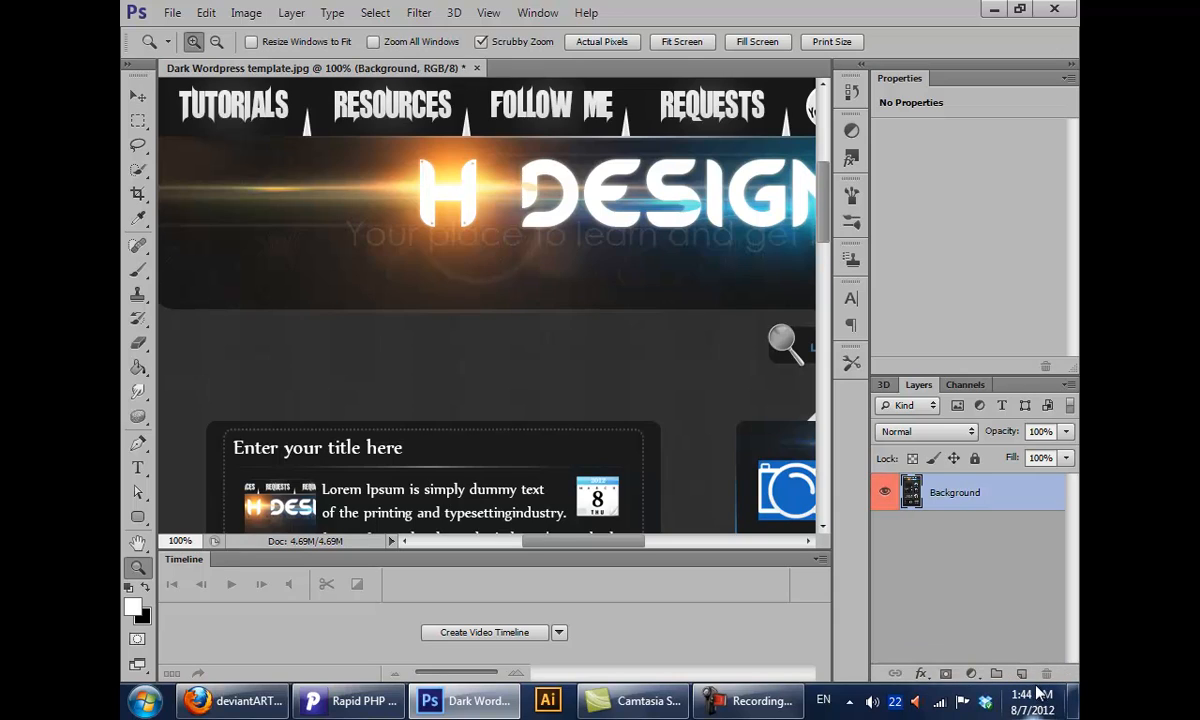
Add a new blank layer above Background and rename it with the author's username
left_click(1025, 674)
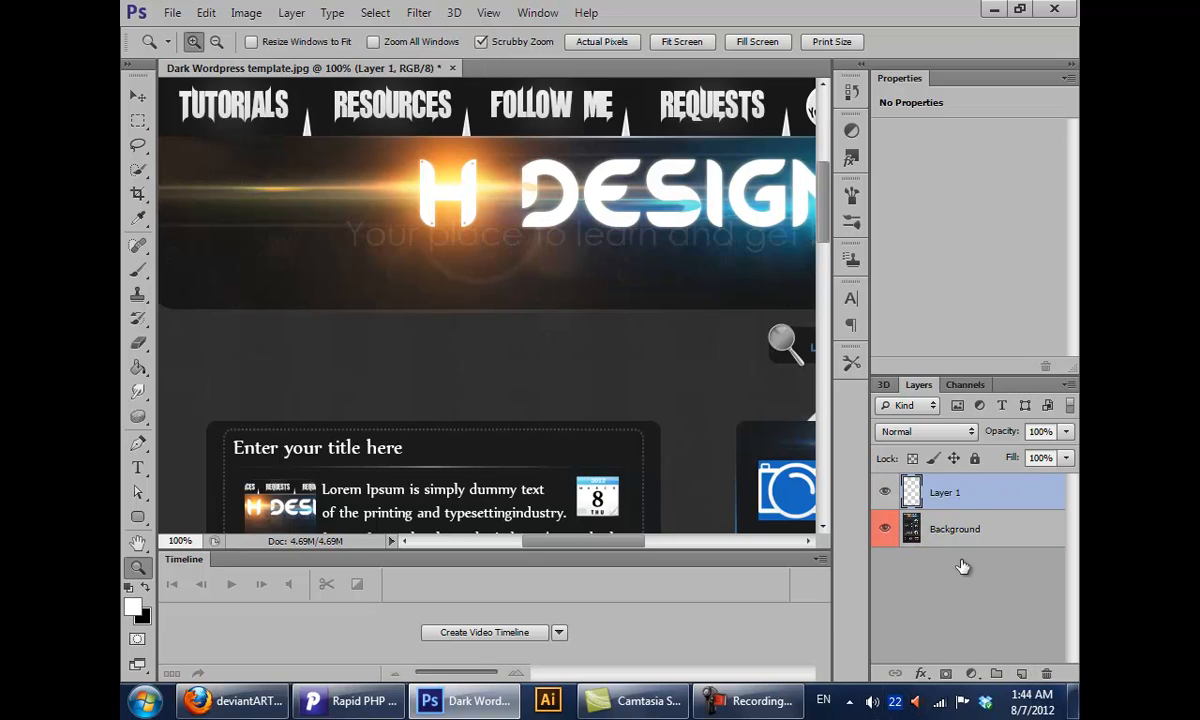
double_click(950, 495)
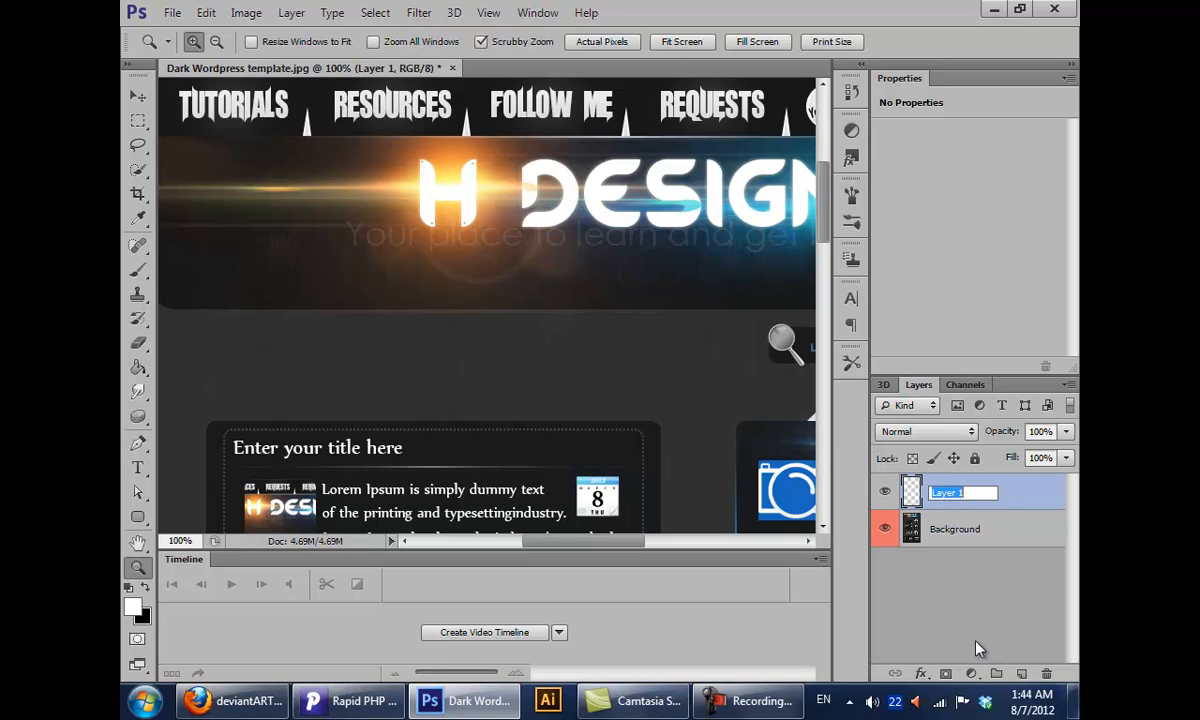
type("Barhombasn")
type("123")
key("Return")
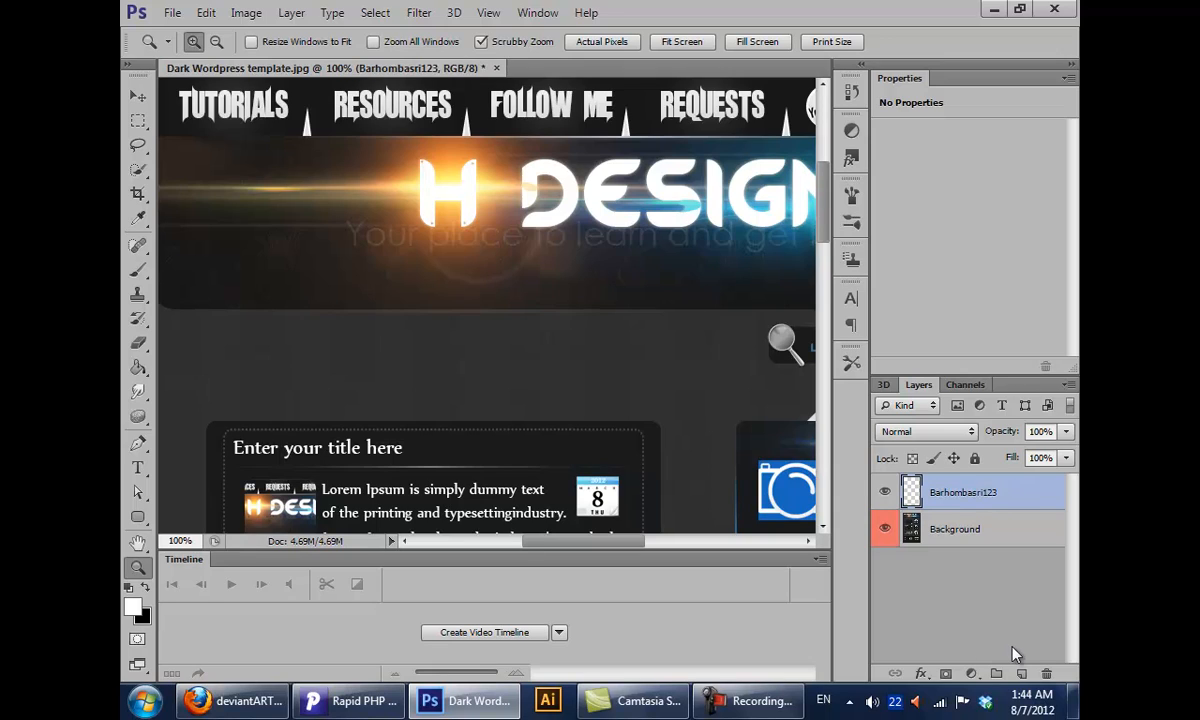
Rename the blank layer above Background with the author's full name
double_click(963, 493)
type("B")
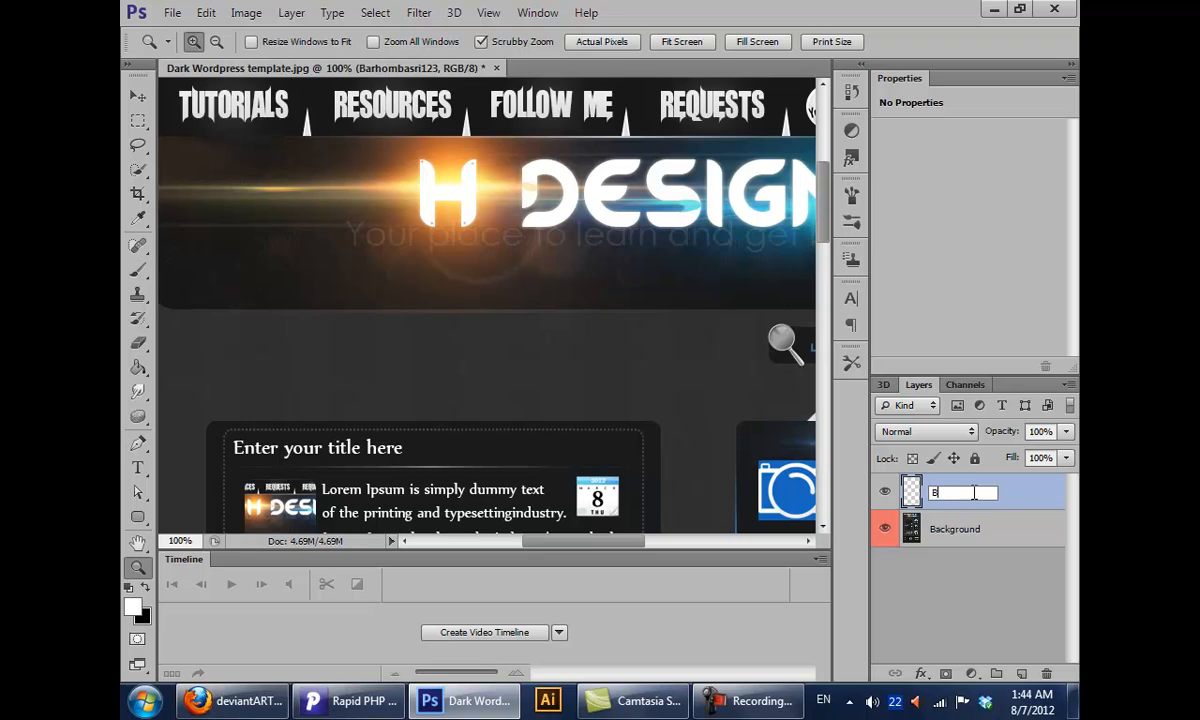
type("arhom Basri")
key("Return")
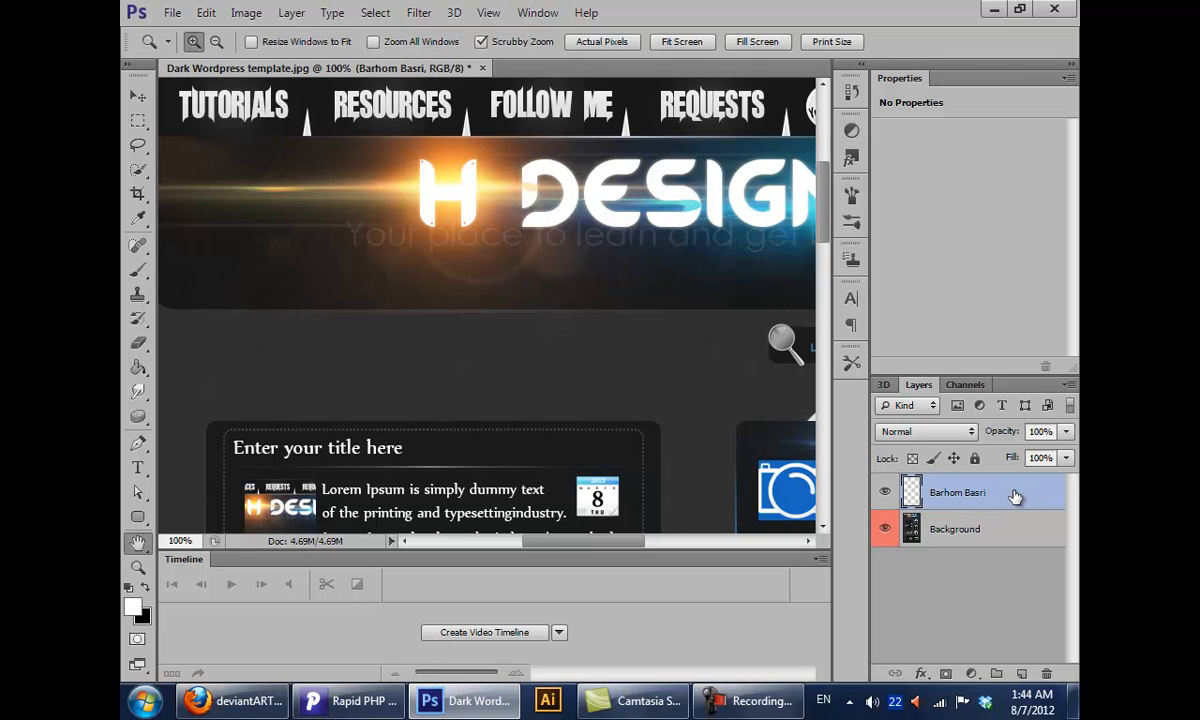
View the renamed layer's Layer Style blending options, accept the dialog unchanged, and add a new layer group above it
double_click(1014, 497)
left_click_drag(516, 333, 472, 110)
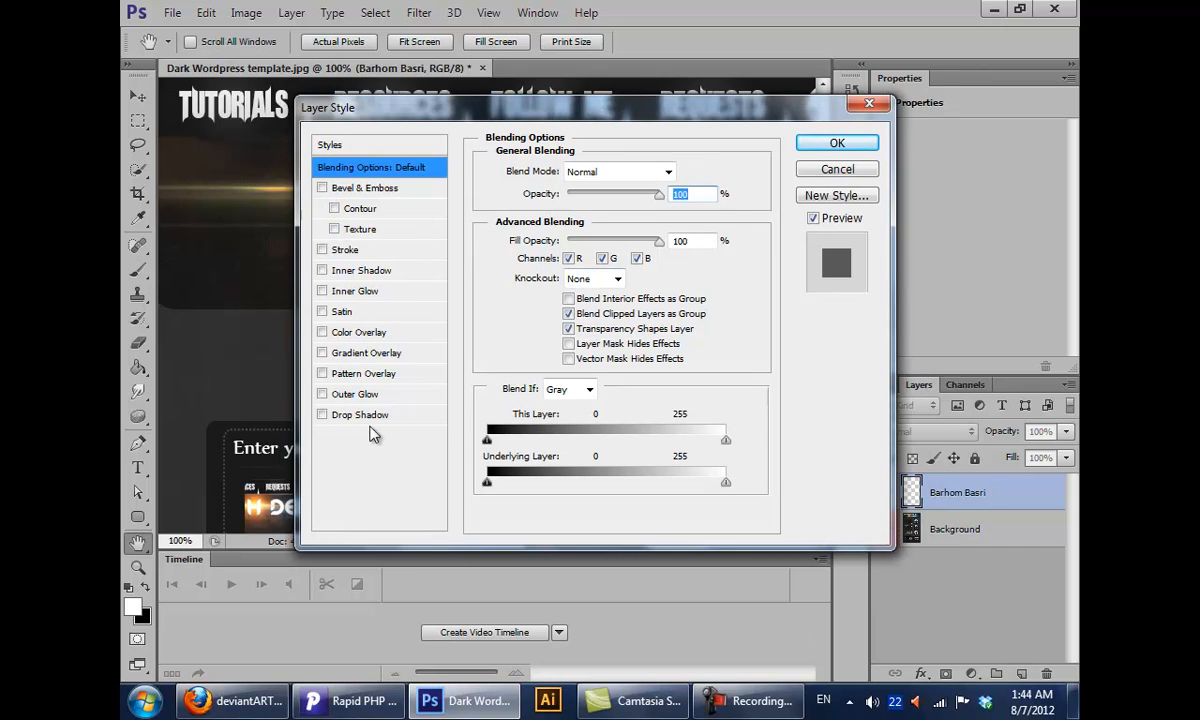
left_click(835, 144)
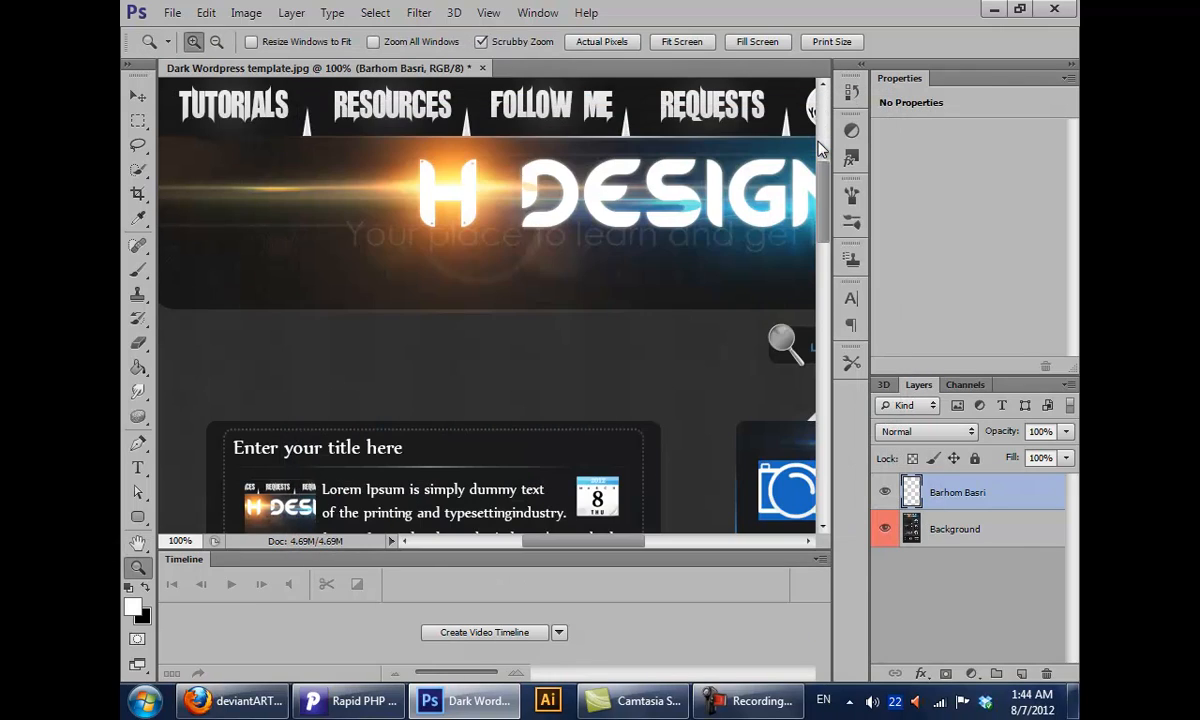
left_click(997, 675)
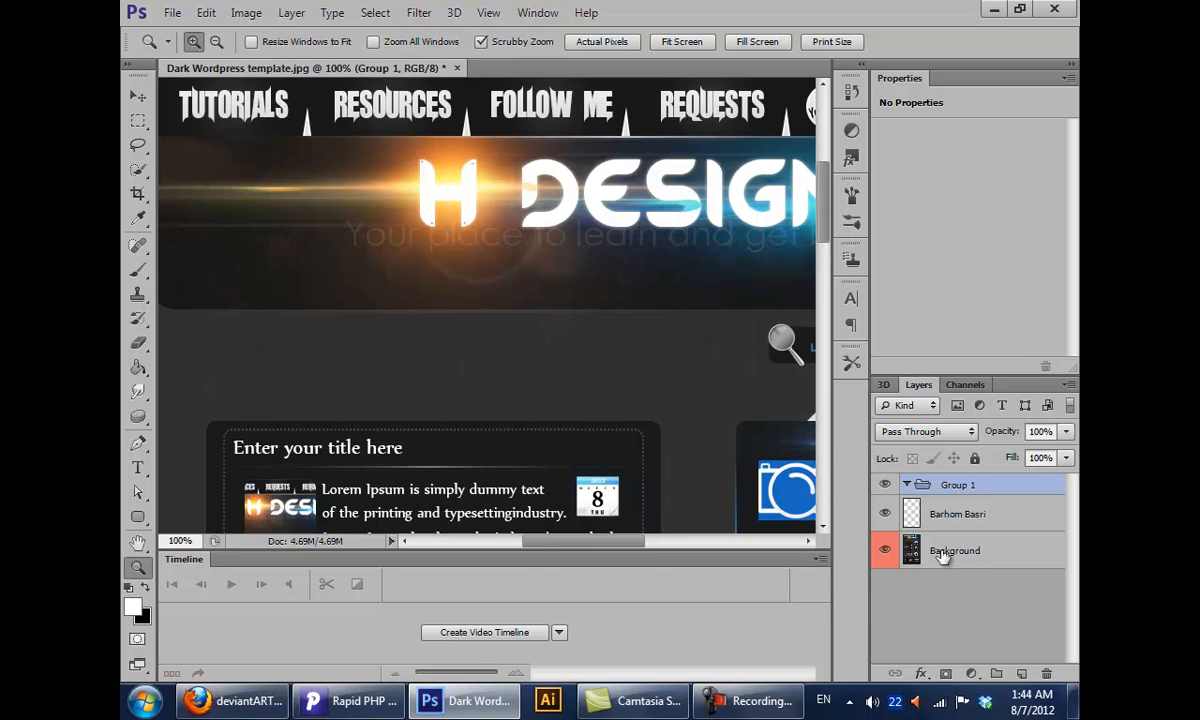
Switch to Windows Explorer, browse to PSD Good Files > Headers ,, Styles and open Dark Wordpress template.psd in Photoshop
key("super+d")
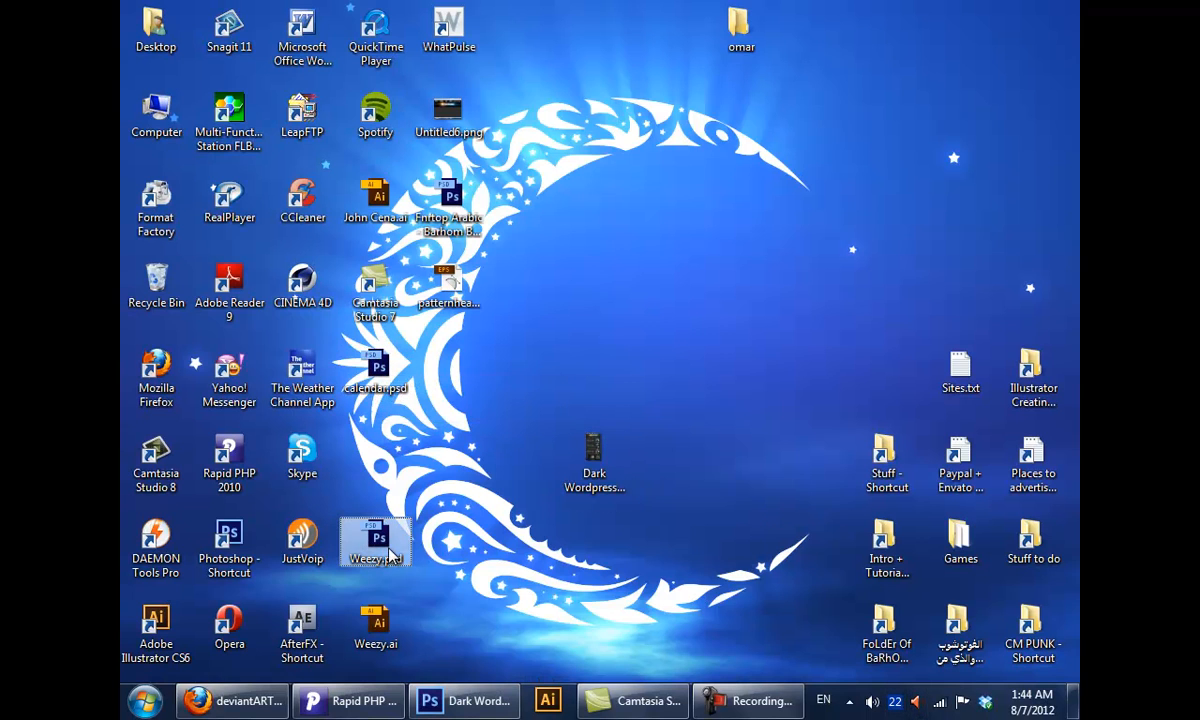
left_click(448, 200)
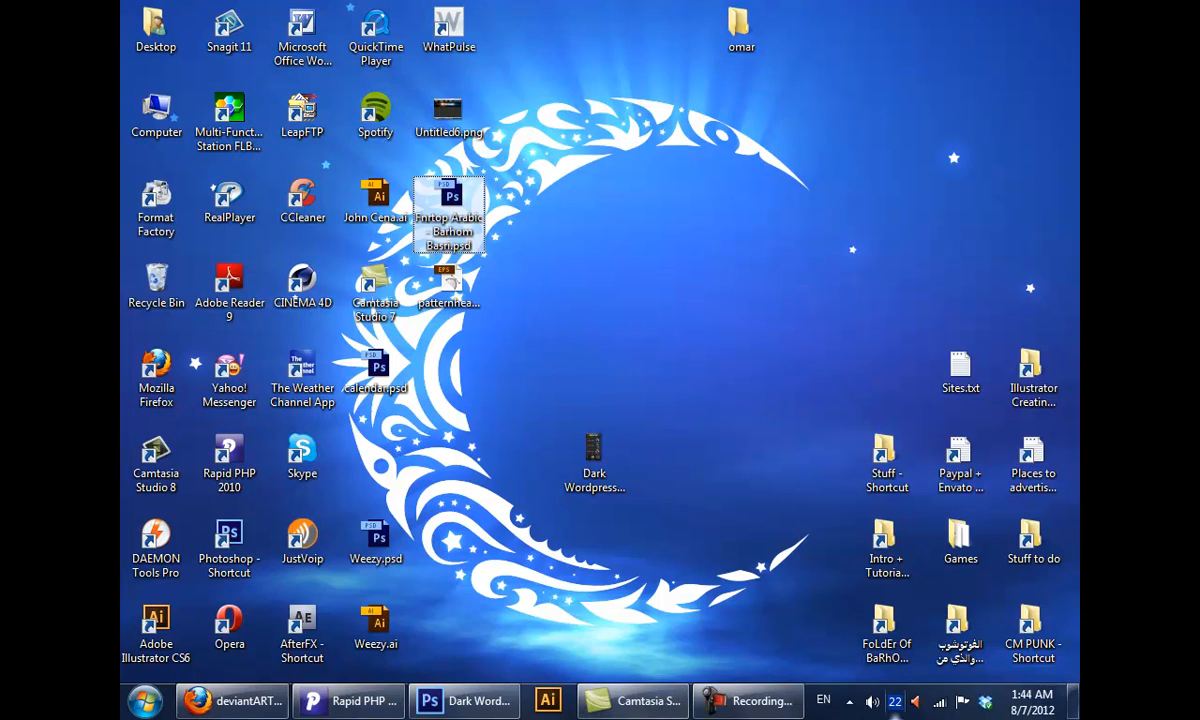
double_click(958, 625)
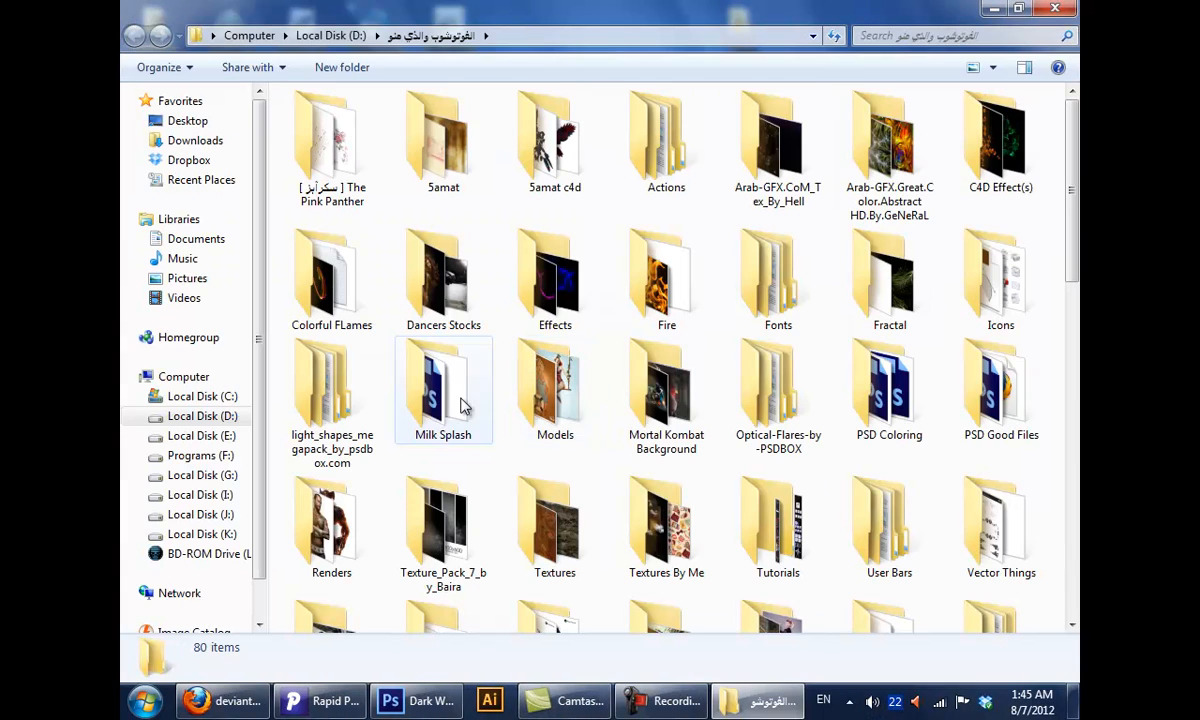
left_click(975, 403)
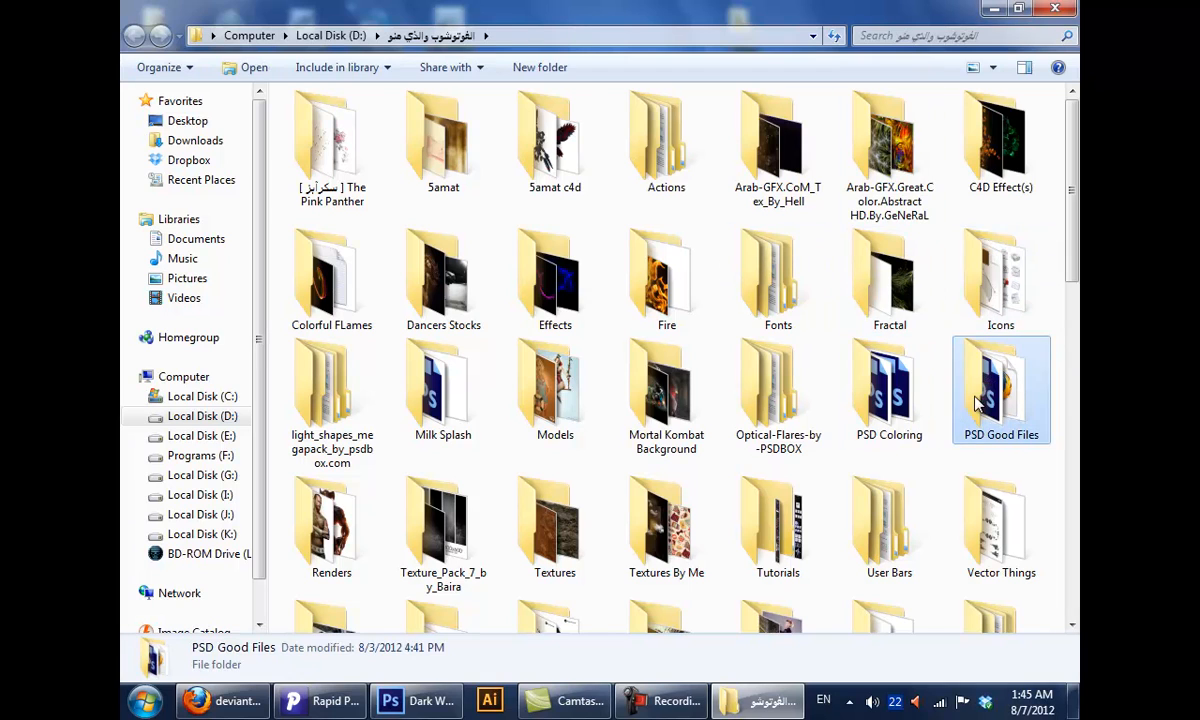
double_click(978, 402)
double_click(374, 143)
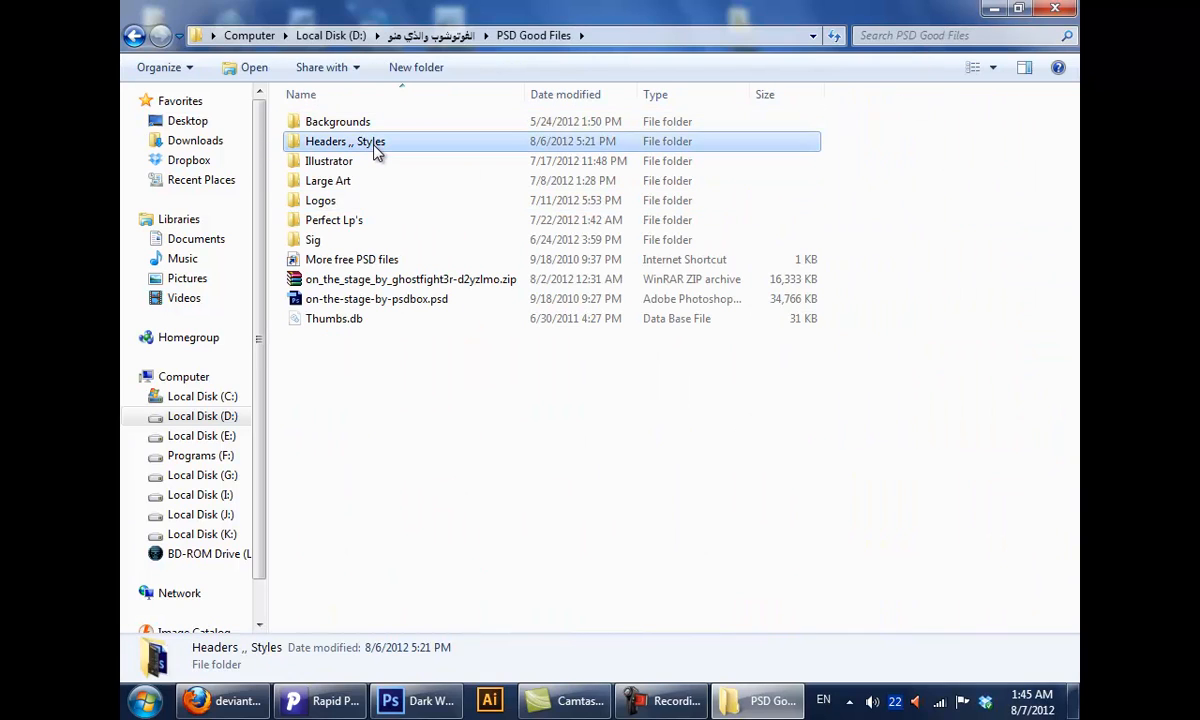
left_click_drag(630, 140, 452, 252)
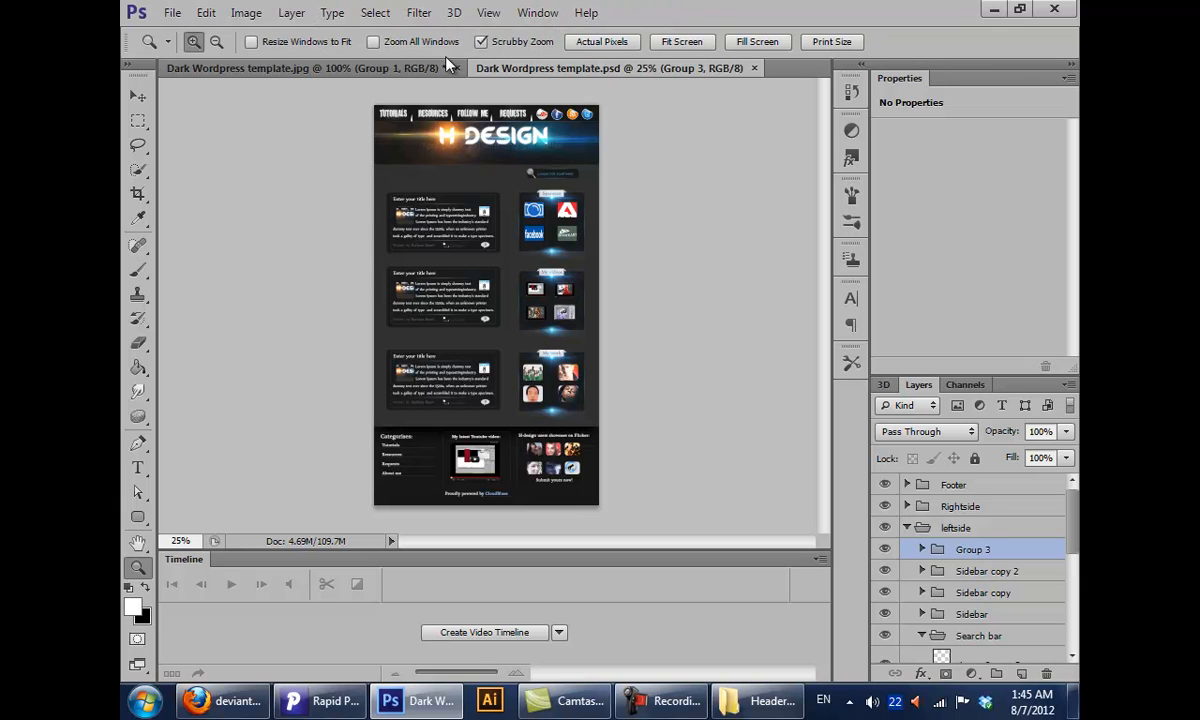
Switch to Dark Wordpress template.jpg and examine the whole page layout of the flattened image
left_click(353, 61)
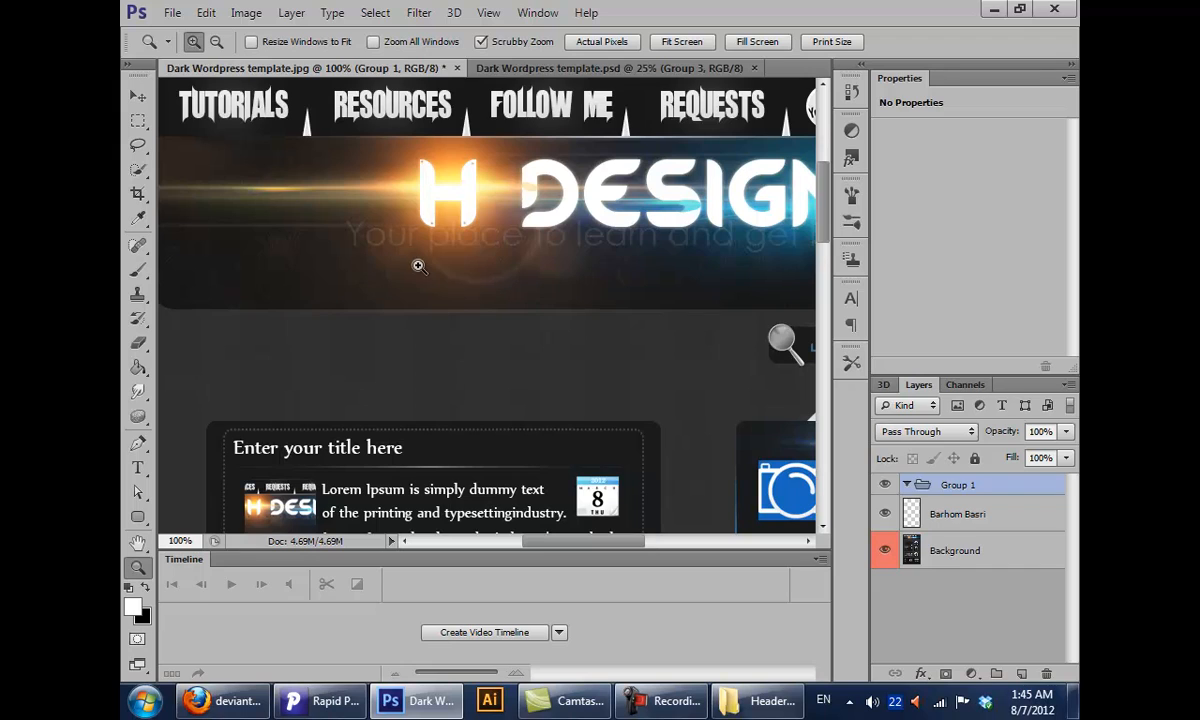
double_click(137, 541)
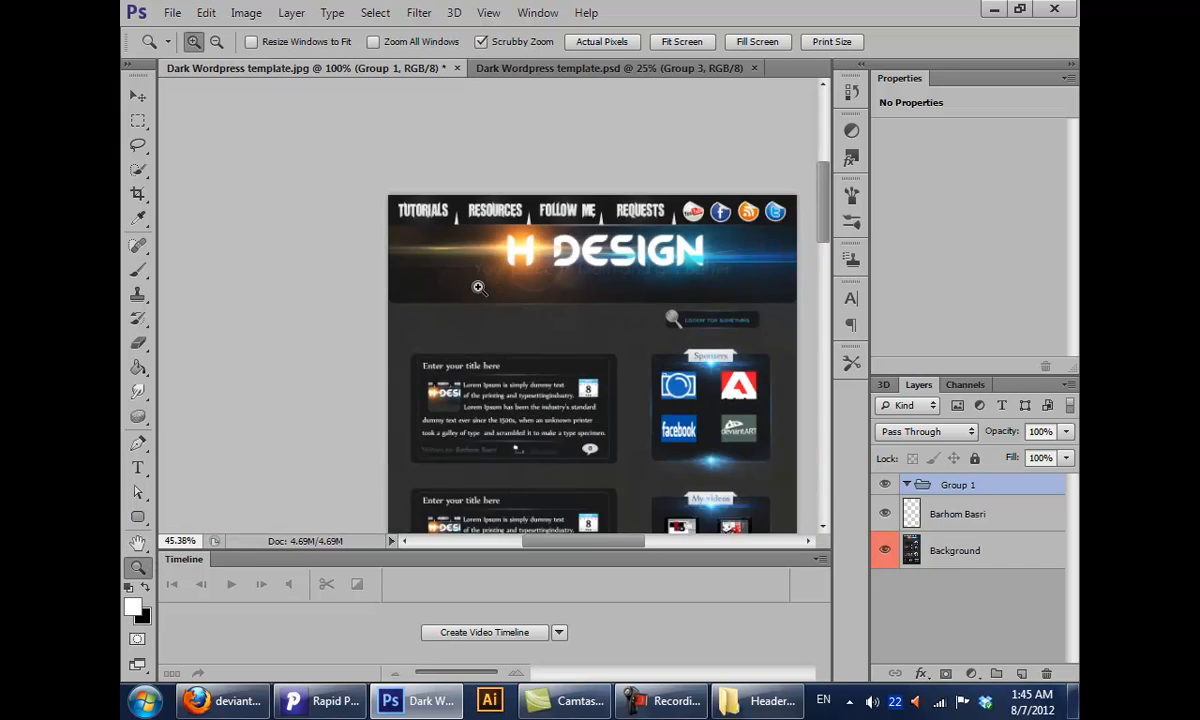
left_click_drag(583, 298, 447, 167)
scroll(420, 276, "down", 2)
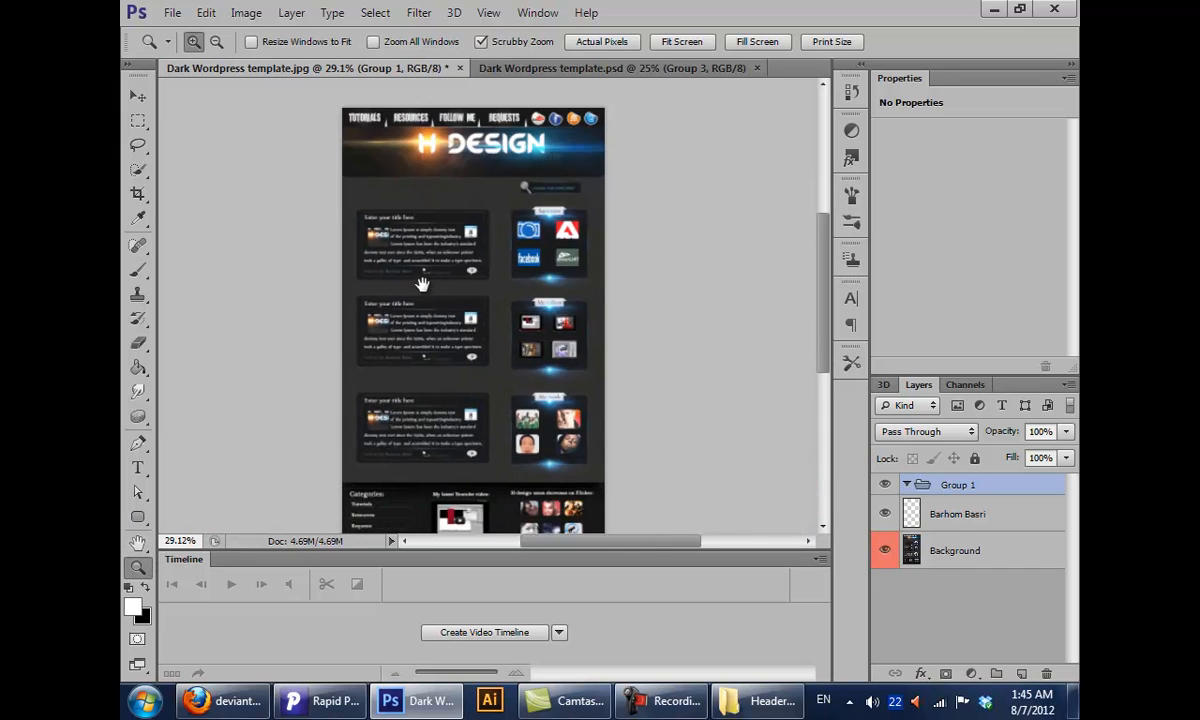
In Dark Wordpress template.psd, collapse the leftside group and select the Footer, Rightside, leftside and Header groups
left_click(571, 67)
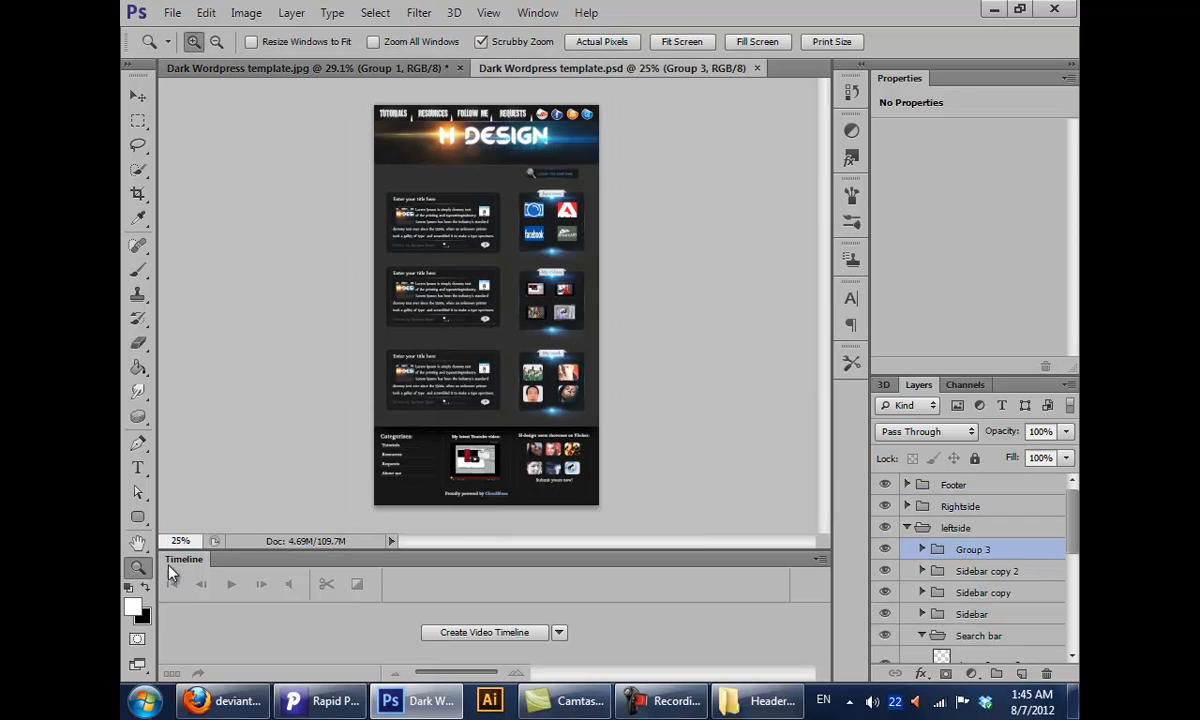
key("ctrl+1")
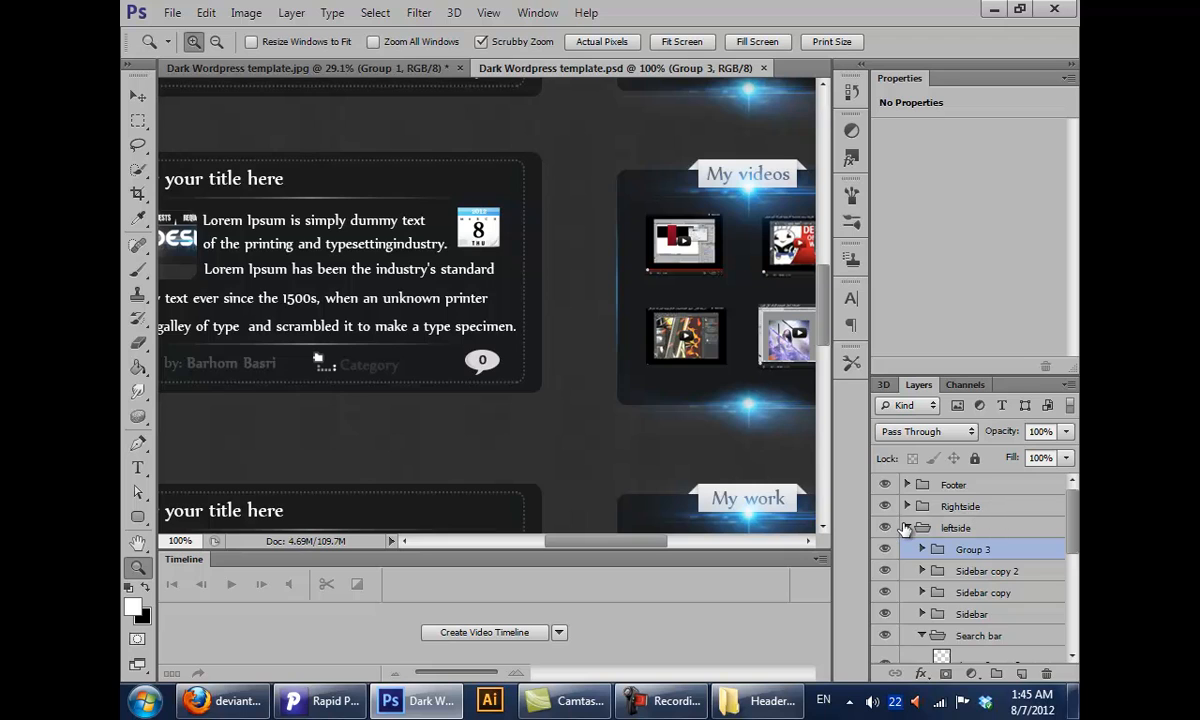
left_click(905, 528)
left_click(900, 548)
left_click(900, 484, "shift")
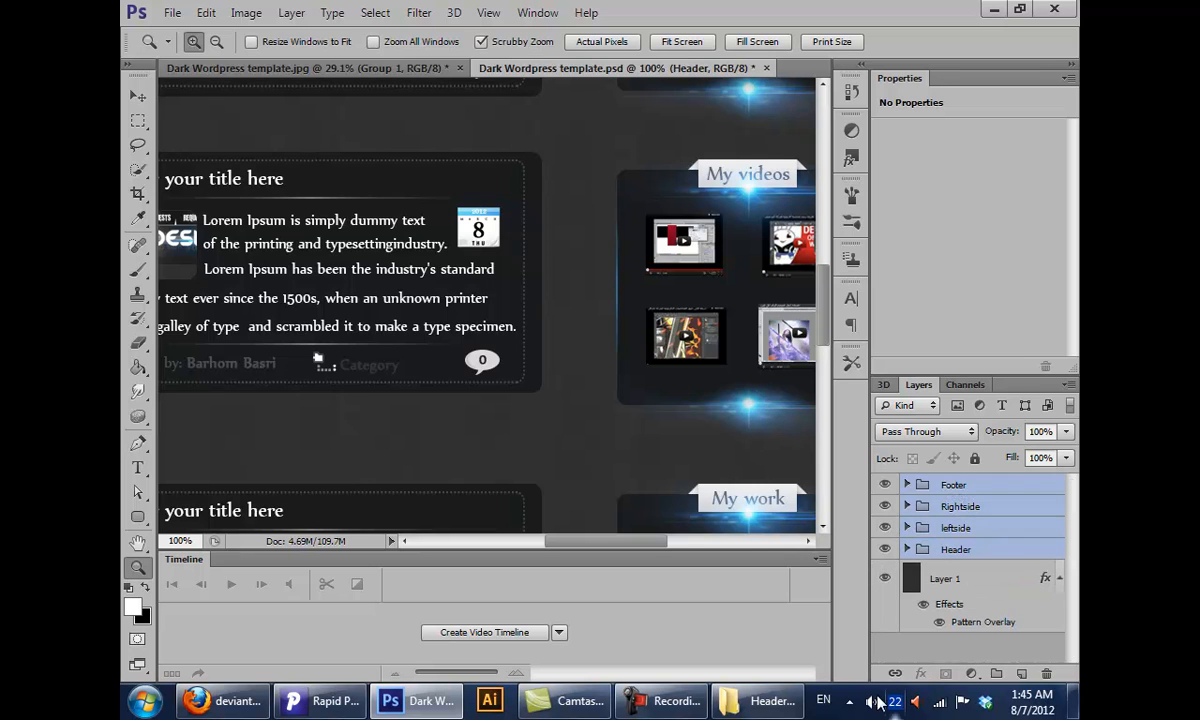
left_click_drag(595, 329, 726, 461)
left_click_drag(557, 346, 504, 358)
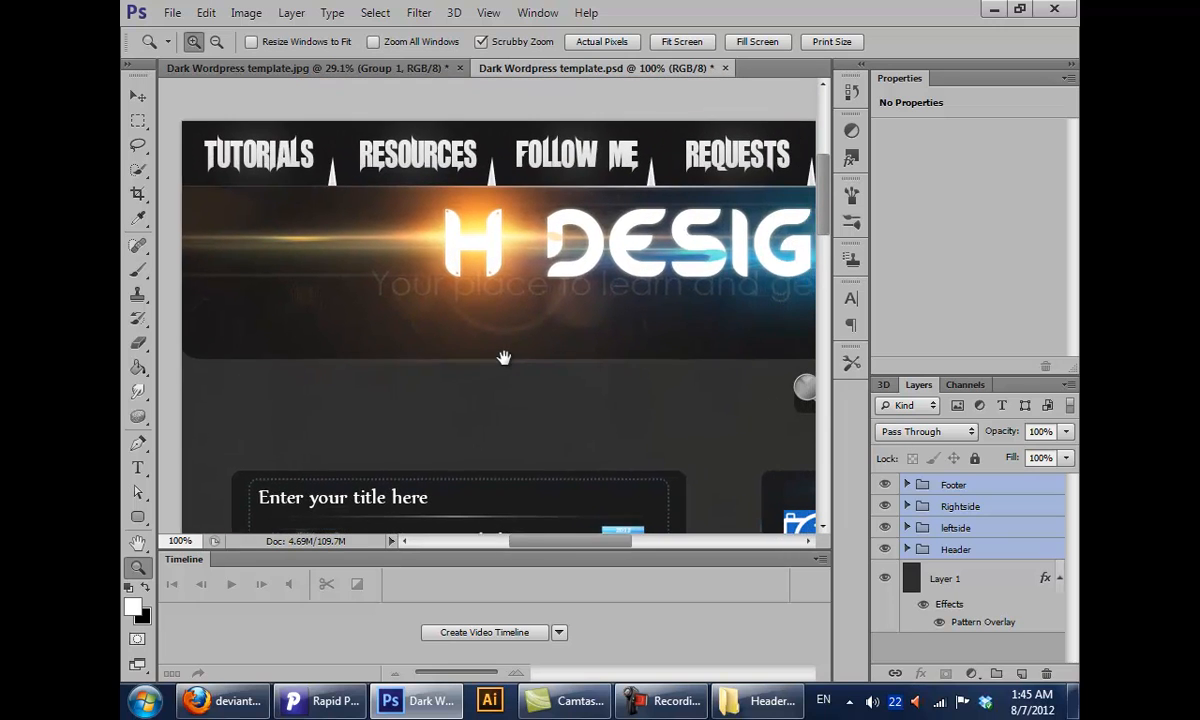
key("ctrl+minus")
key("ctrl+minus")
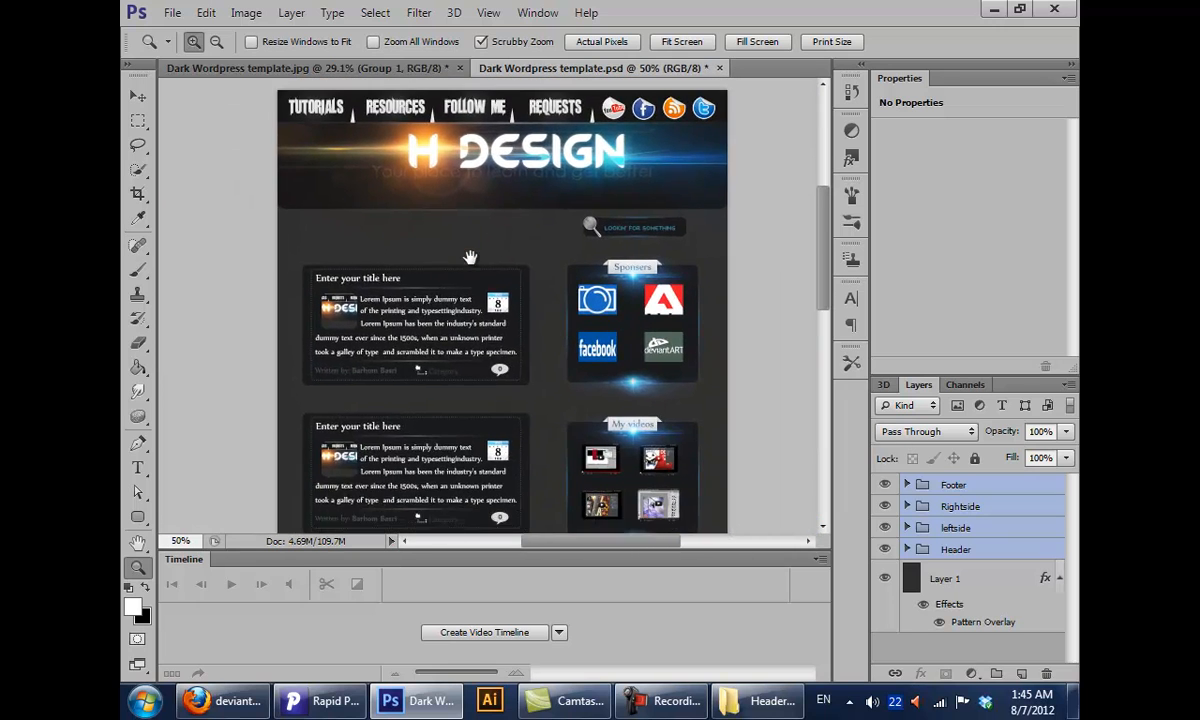
key("ctrl+minus")
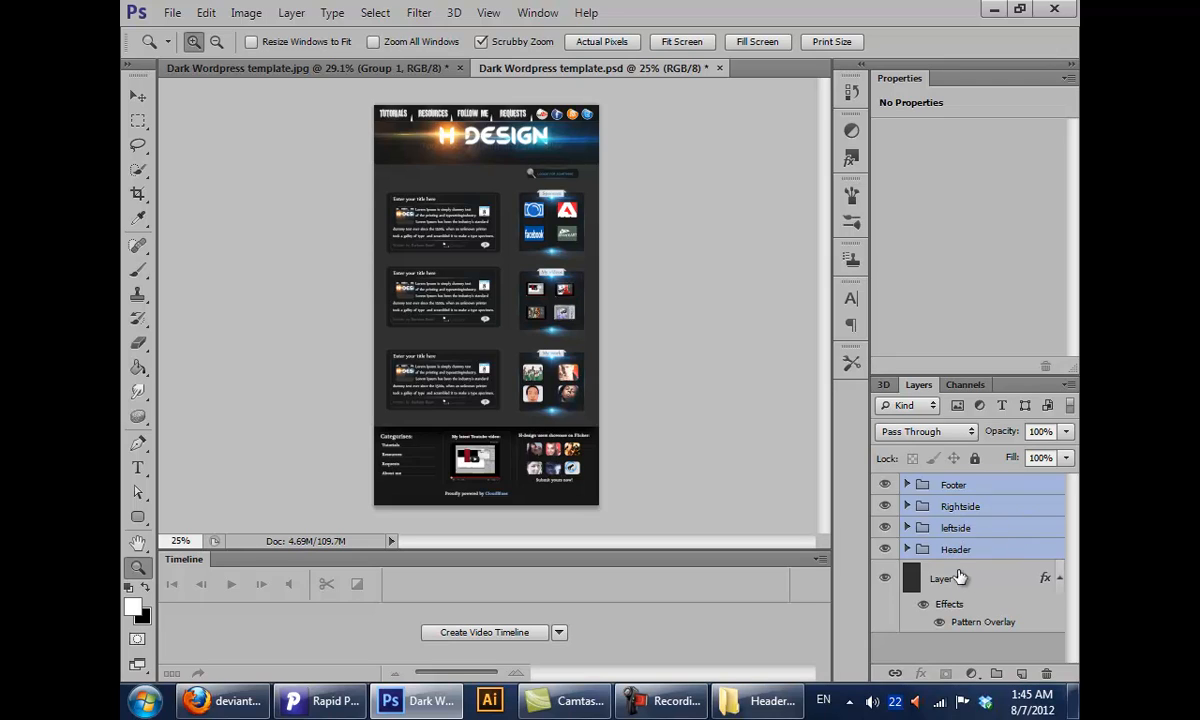
Expand the Header group and select its Navbar and Logo subgroups to show the nested structure
left_click(906, 550)
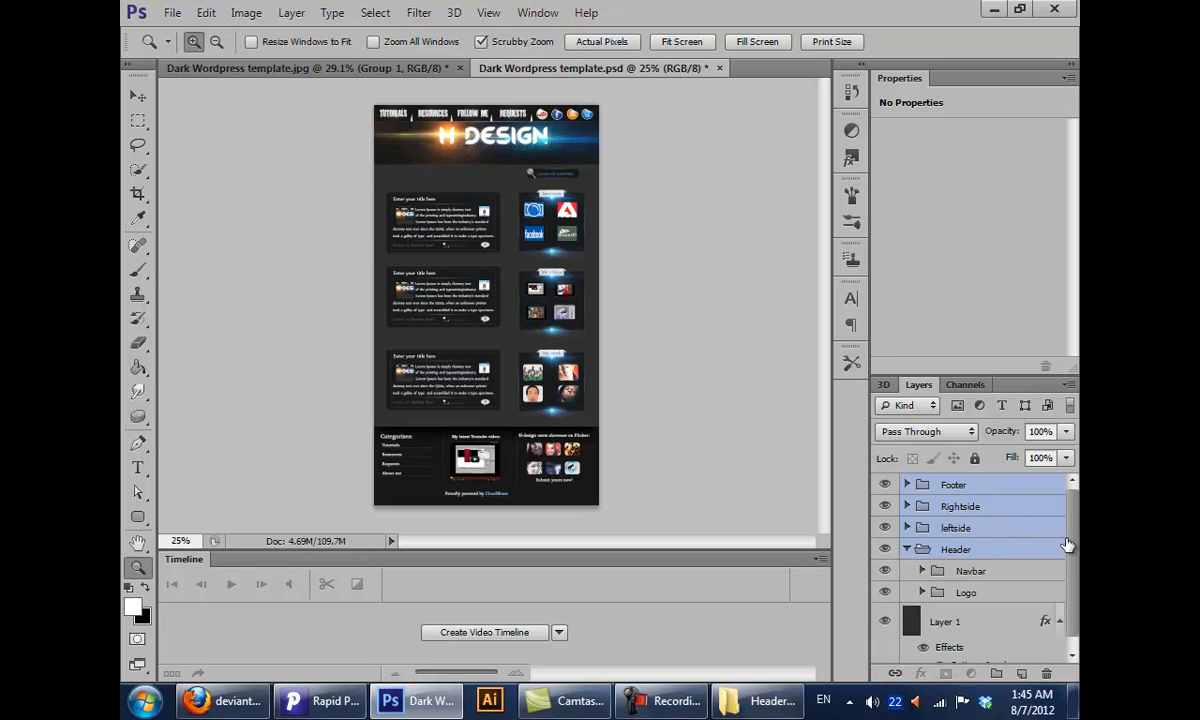
scroll(990, 600, "down", 1)
left_click(970, 580)
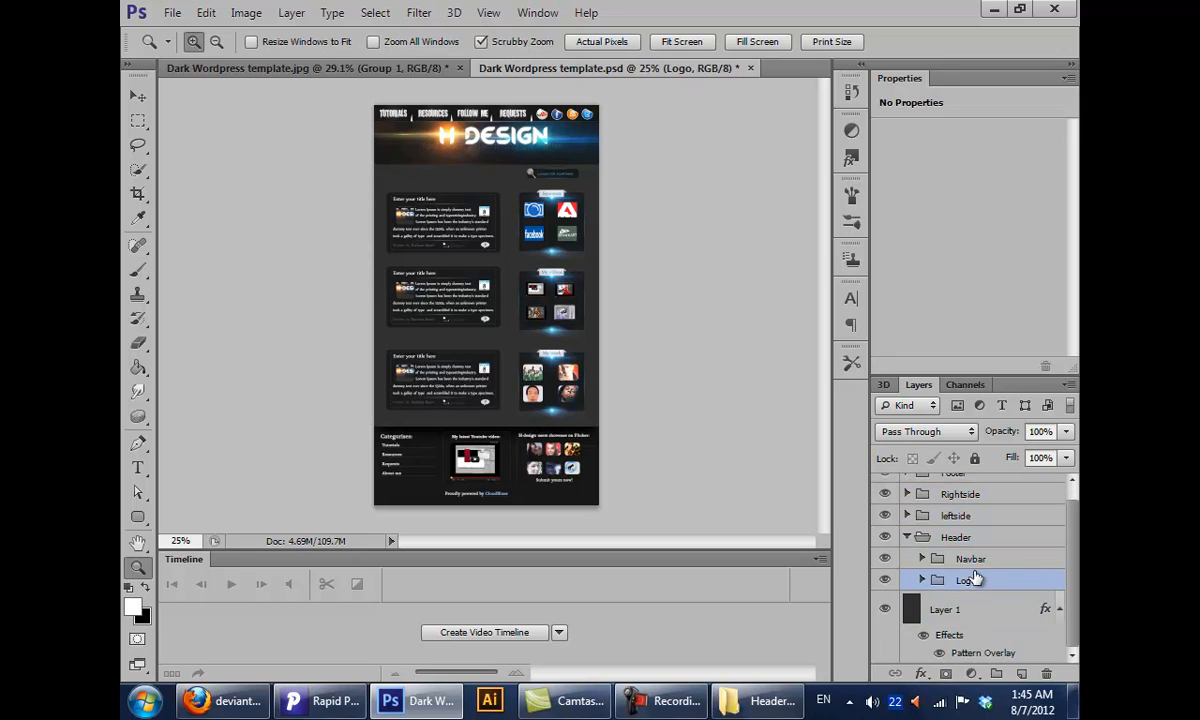
left_click(975, 560, "shift")
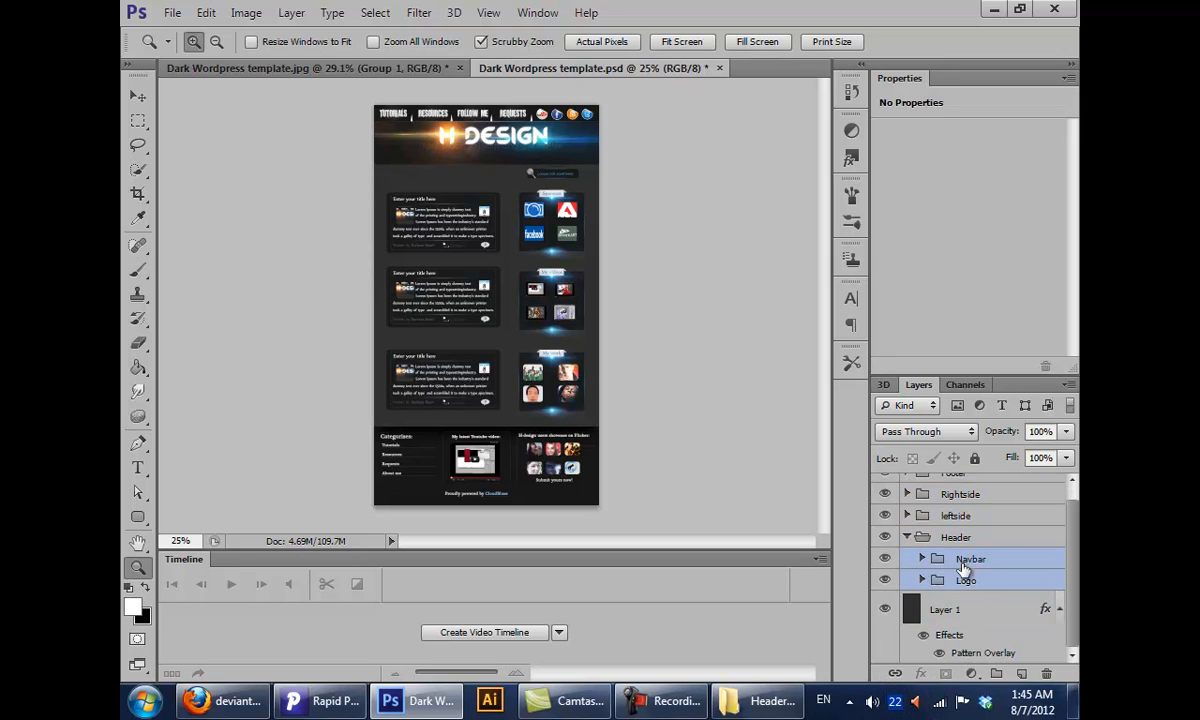
left_click(963, 539)
Expand the Navbar group, collapse its Group 1 copy 2 subgroup and select Group 1
left_click(945, 559)
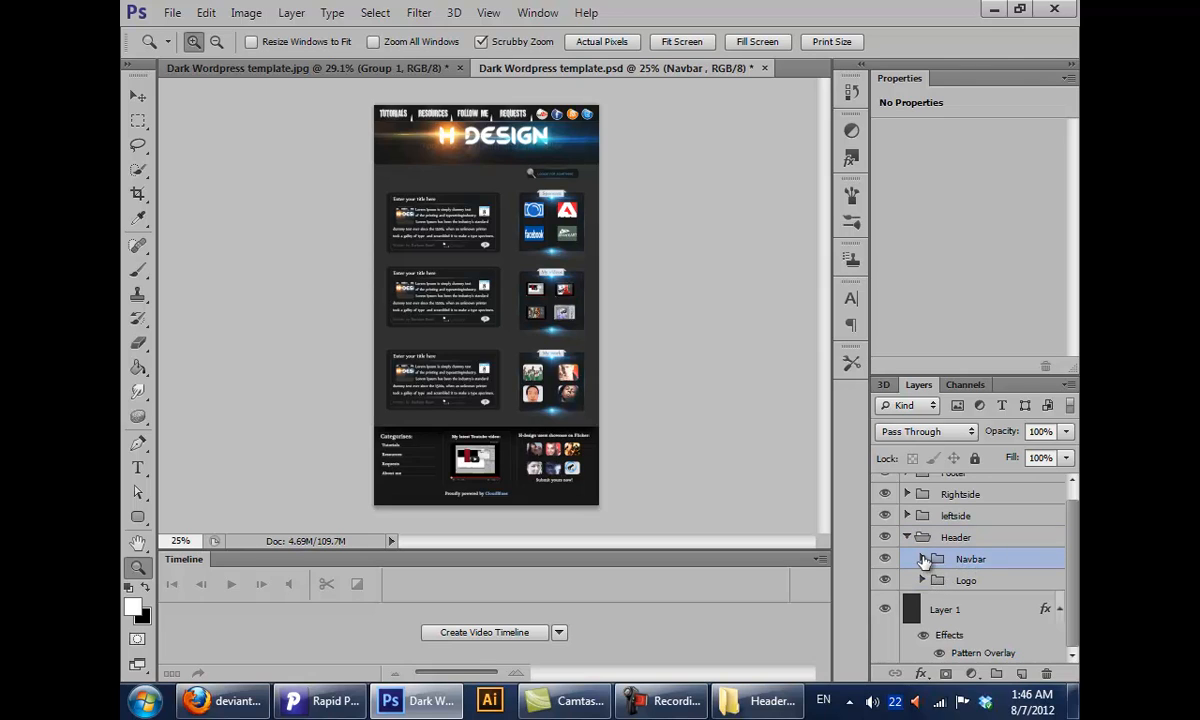
left_click(922, 560)
scroll(1000, 515, "down", 3)
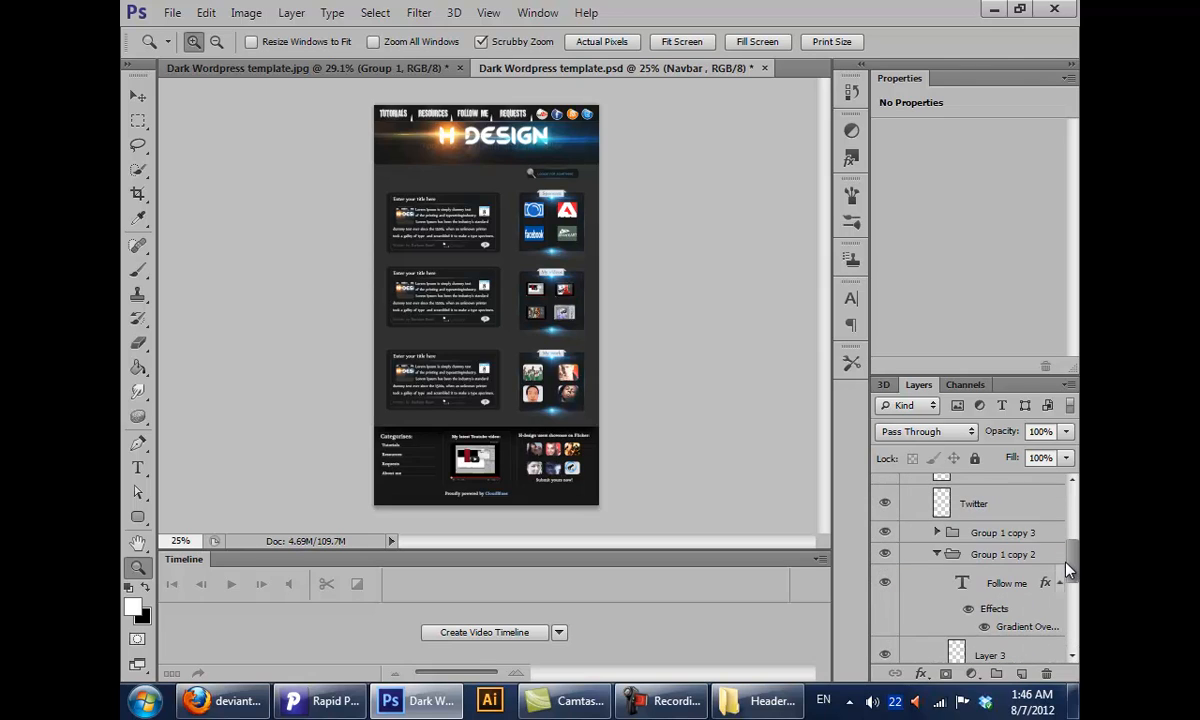
left_click(940, 555)
left_click(991, 596)
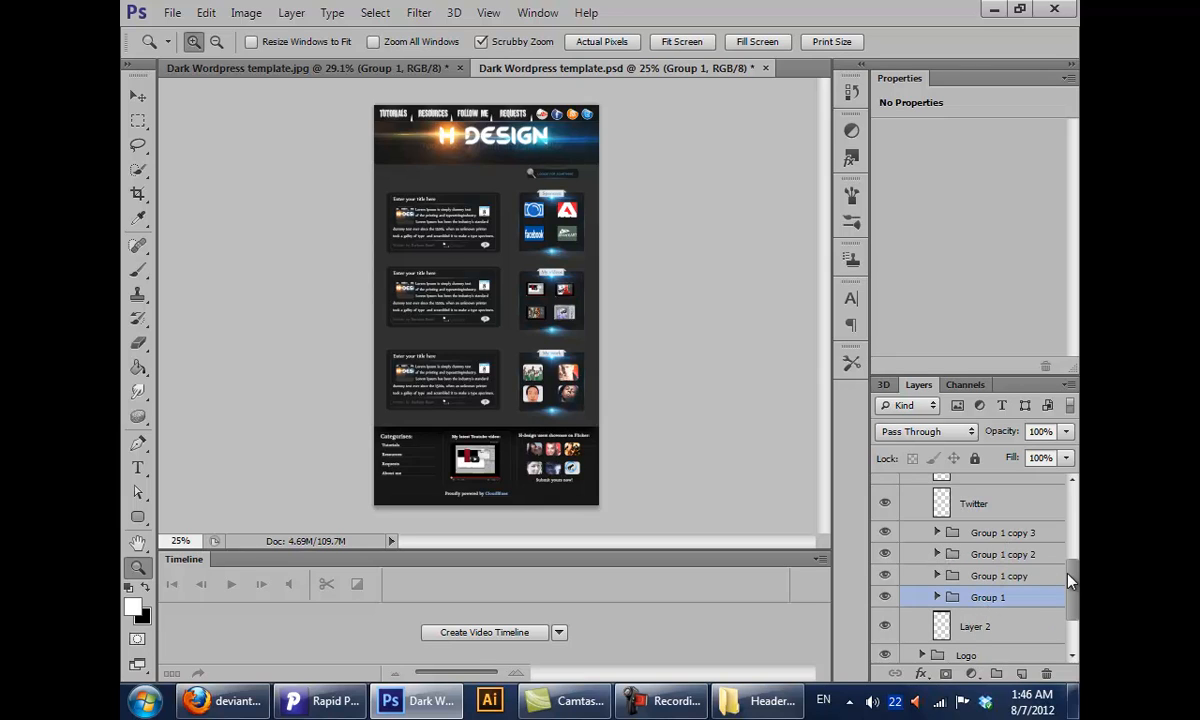
Select the Header group and collapse it
scroll(1000, 537, "up", 5)
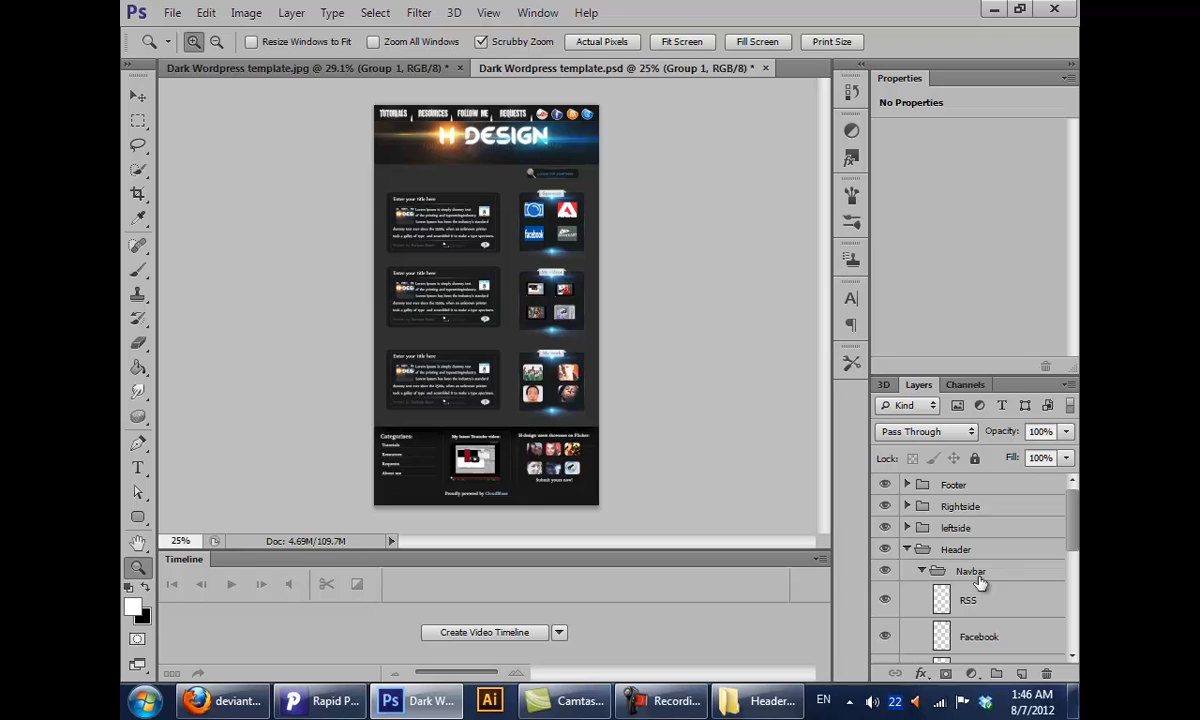
left_click(922, 549)
left_click(908, 549)
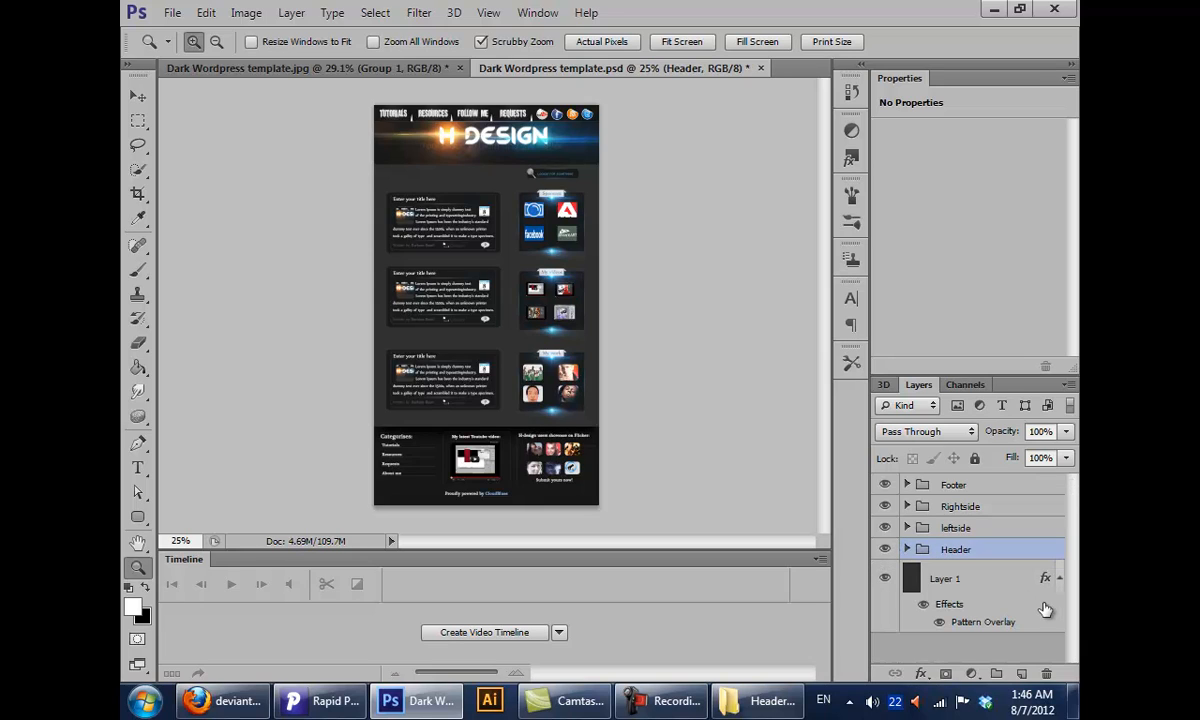
Examine the header and page layout in the PSD, and view Dark Wordpress template.jpg at 100% for comparison
double_click(138, 567)
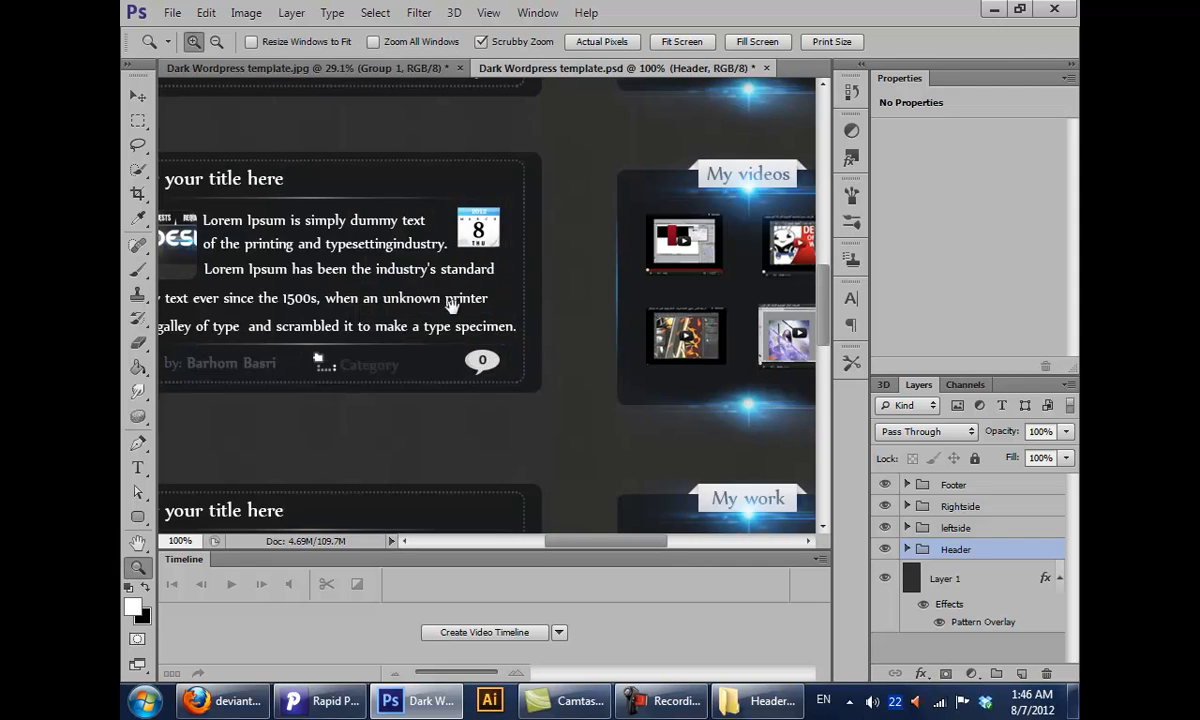
left_click_drag(450, 305, 400, 432)
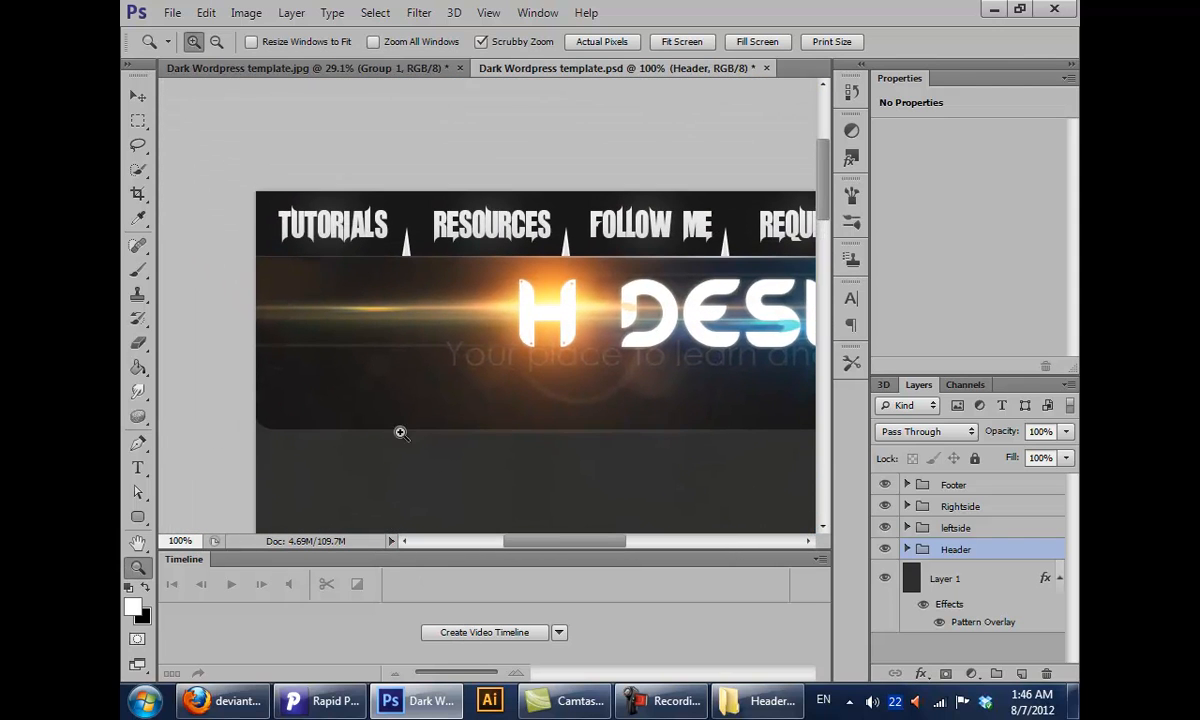
key("ctrl+minus")
key("ctrl+minus")
key("ctrl+minus")
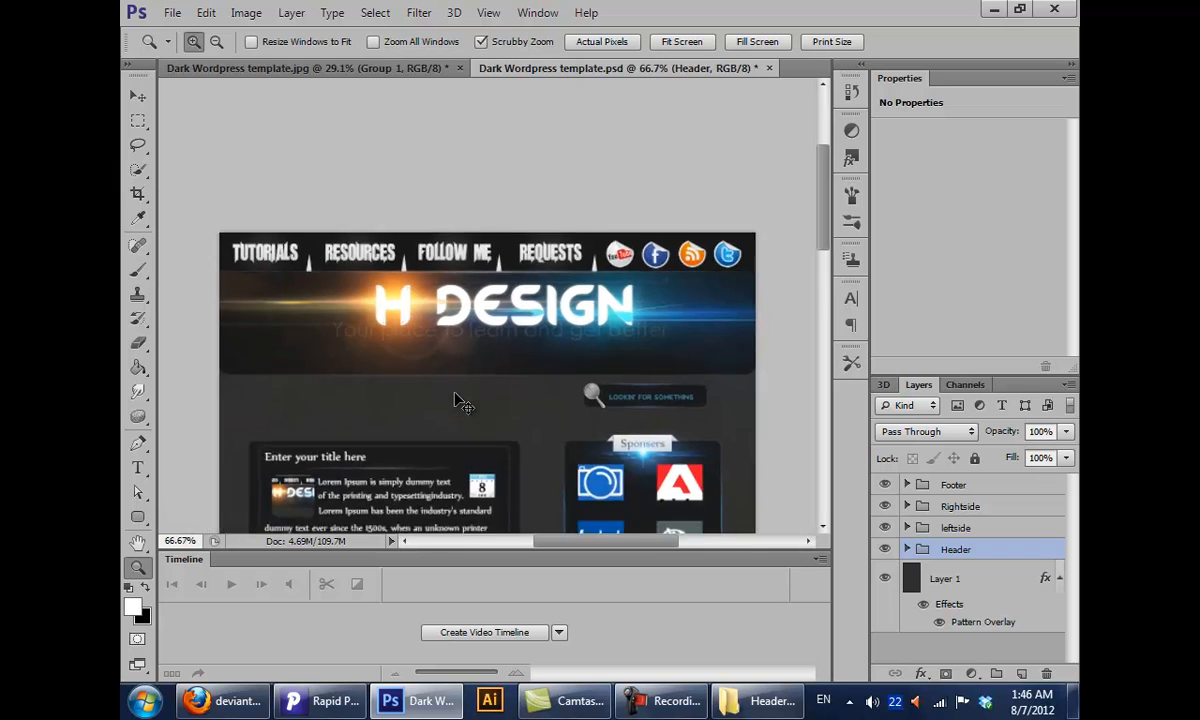
left_click_drag(454, 391, 536, 78)
left_click_drag(455, 241, 417, 314)
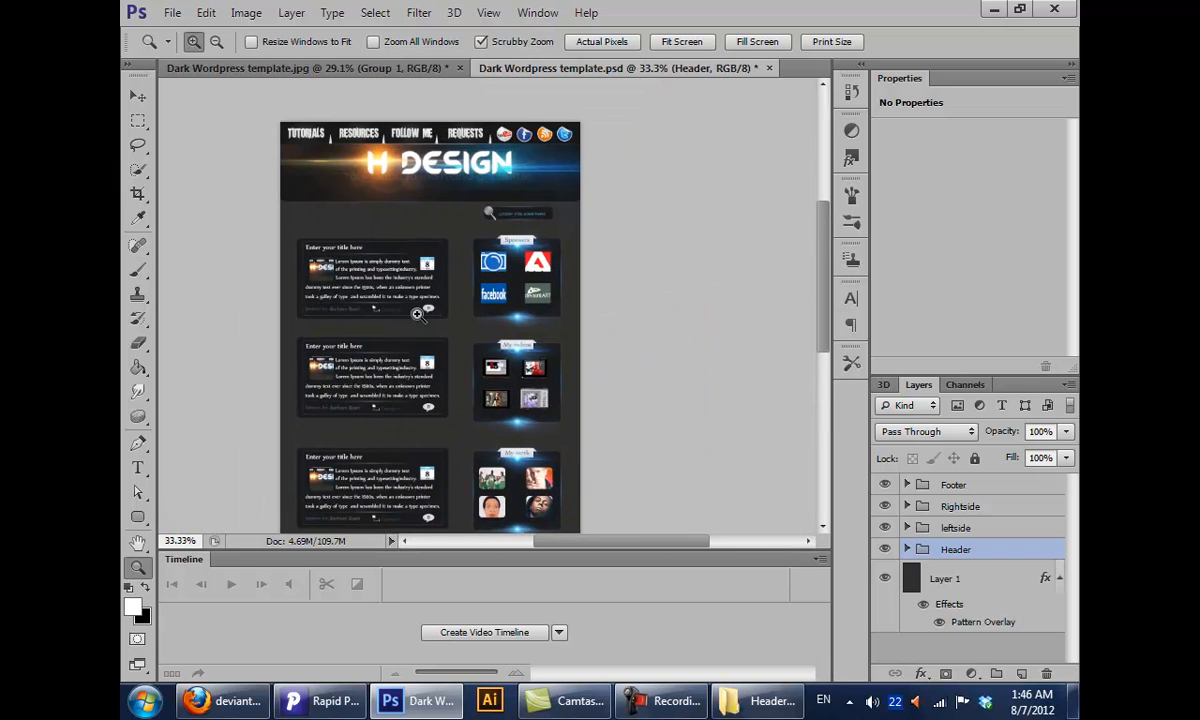
left_click(350, 70)
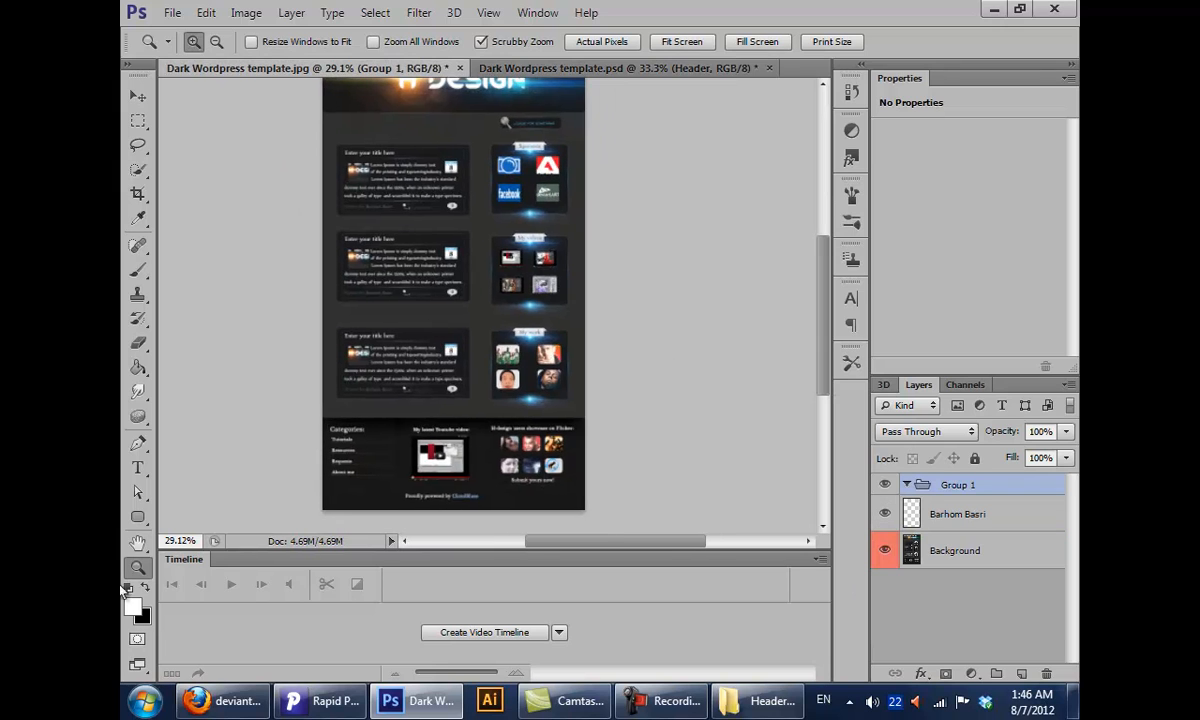
double_click(138, 568)
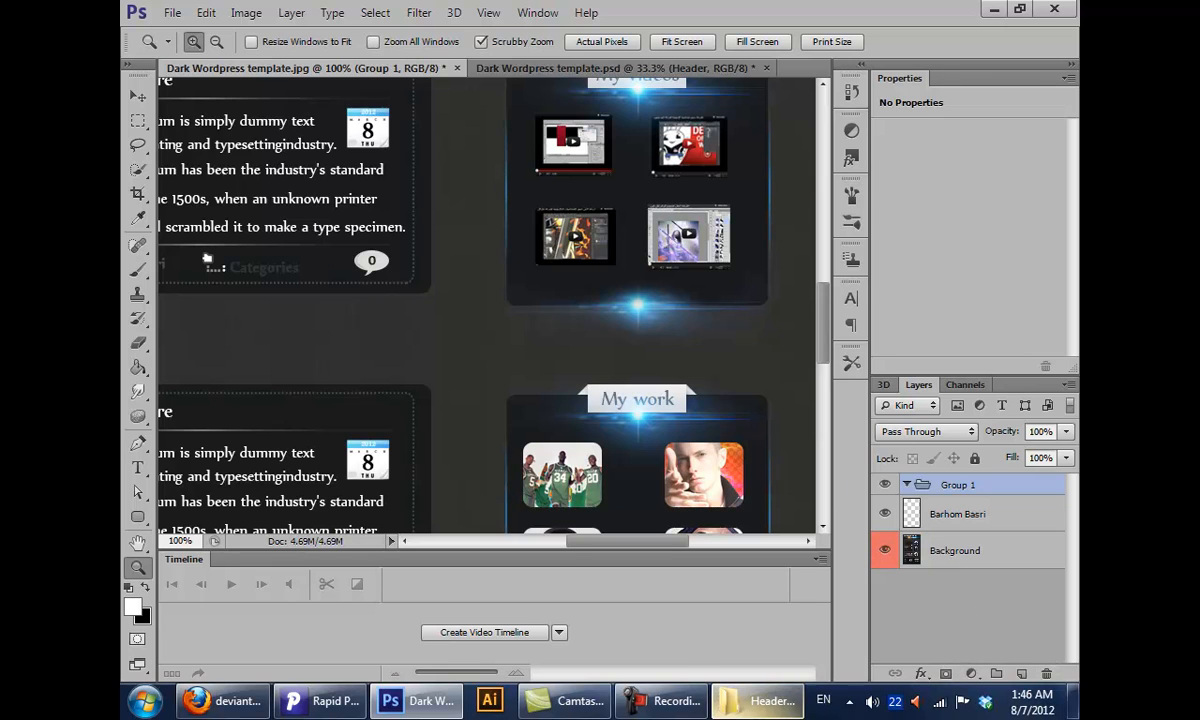
Switch to the Headers ,, Styles folder in Windows Explorer and select all its files
left_click(757, 700)
left_click_drag(1010, 595, 270, 85)
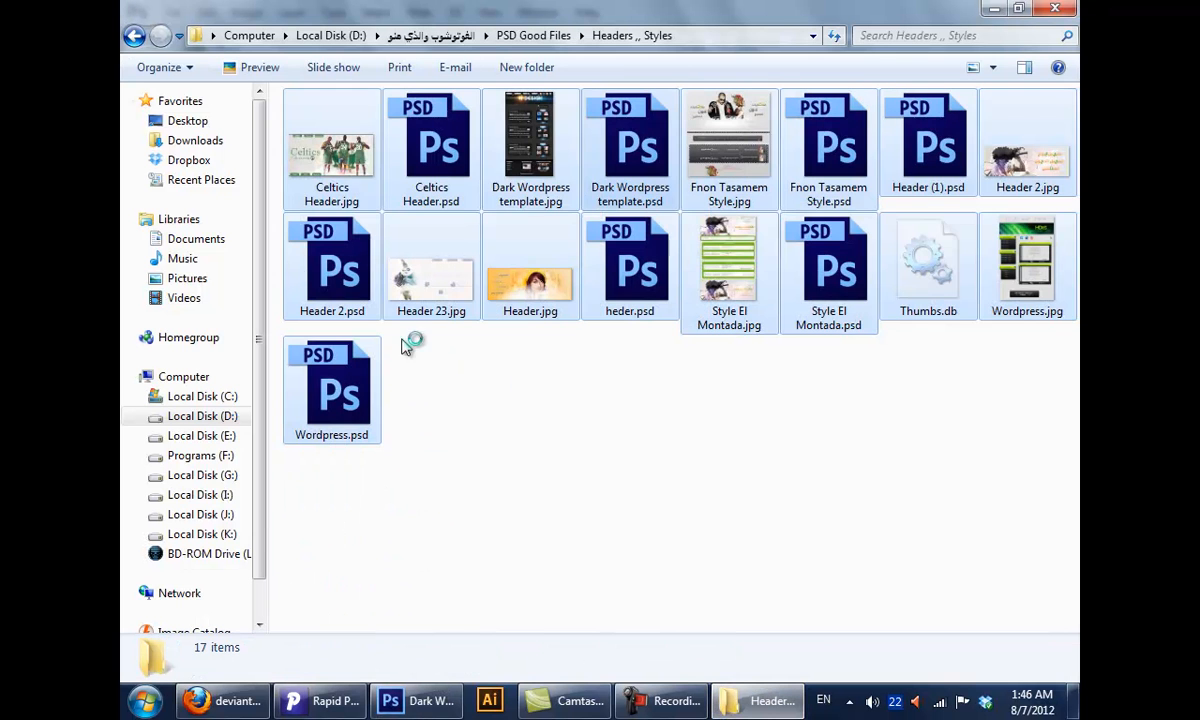
Go up to the folder containing PSD Good Files, check that folder's size in its properties, and reopen it
left_click(555, 400)
left_click(135, 35)
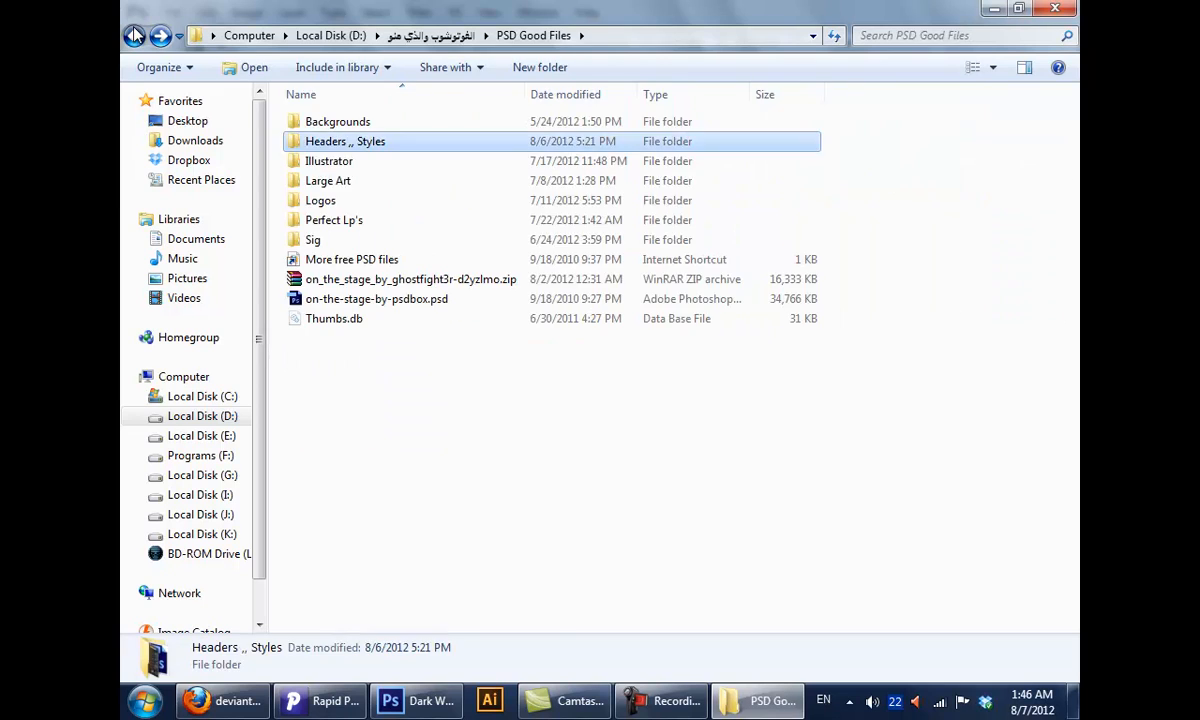
left_click(135, 35)
left_click(1000, 390)
right_click(1000, 390)
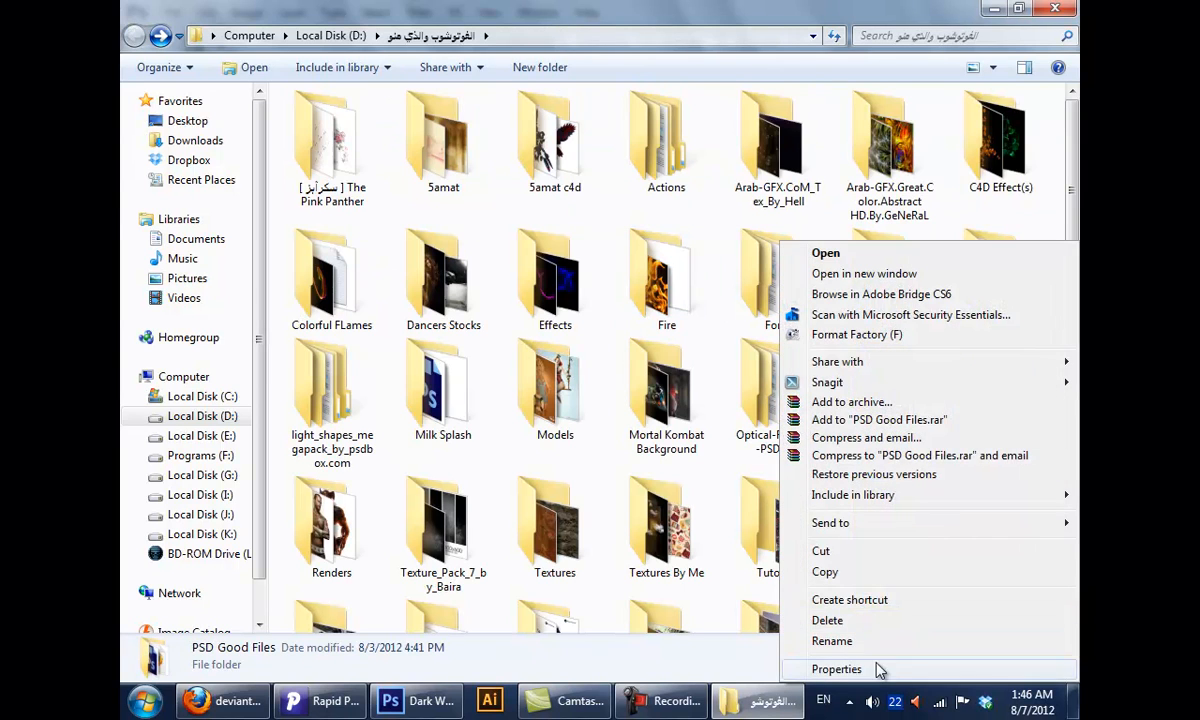
left_click(836, 669)
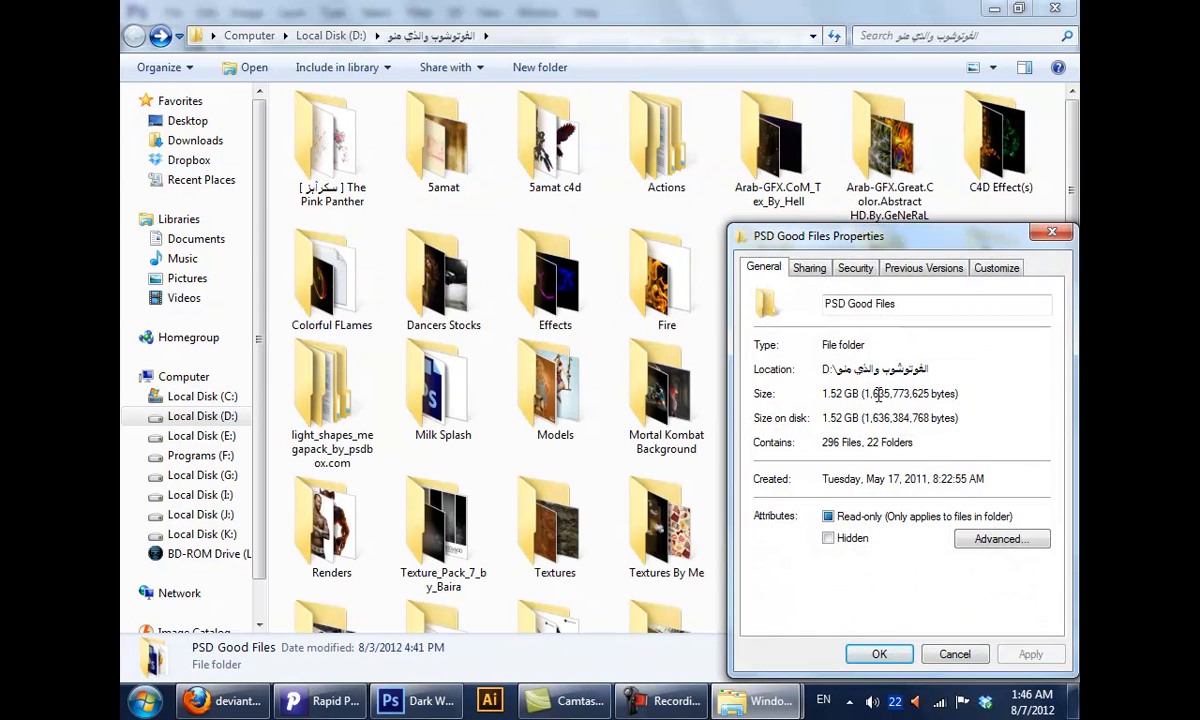
left_click_drag(863, 393, 804, 393)
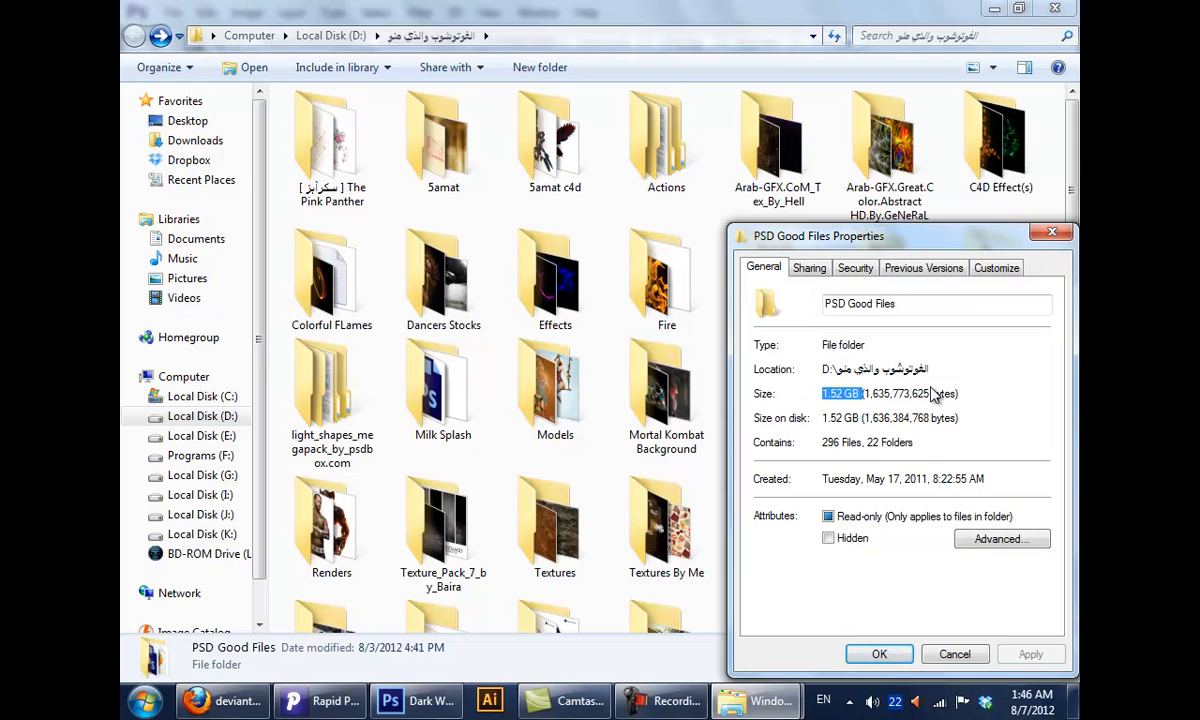
left_click(880, 653)
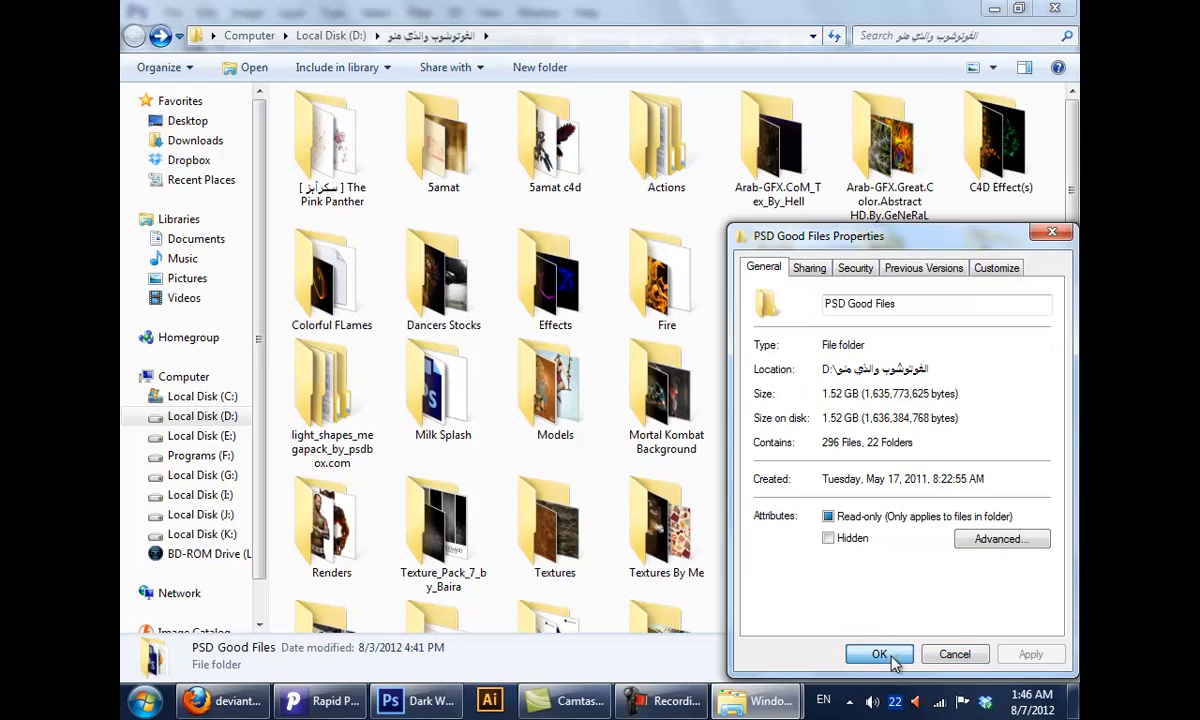
double_click(1040, 400)
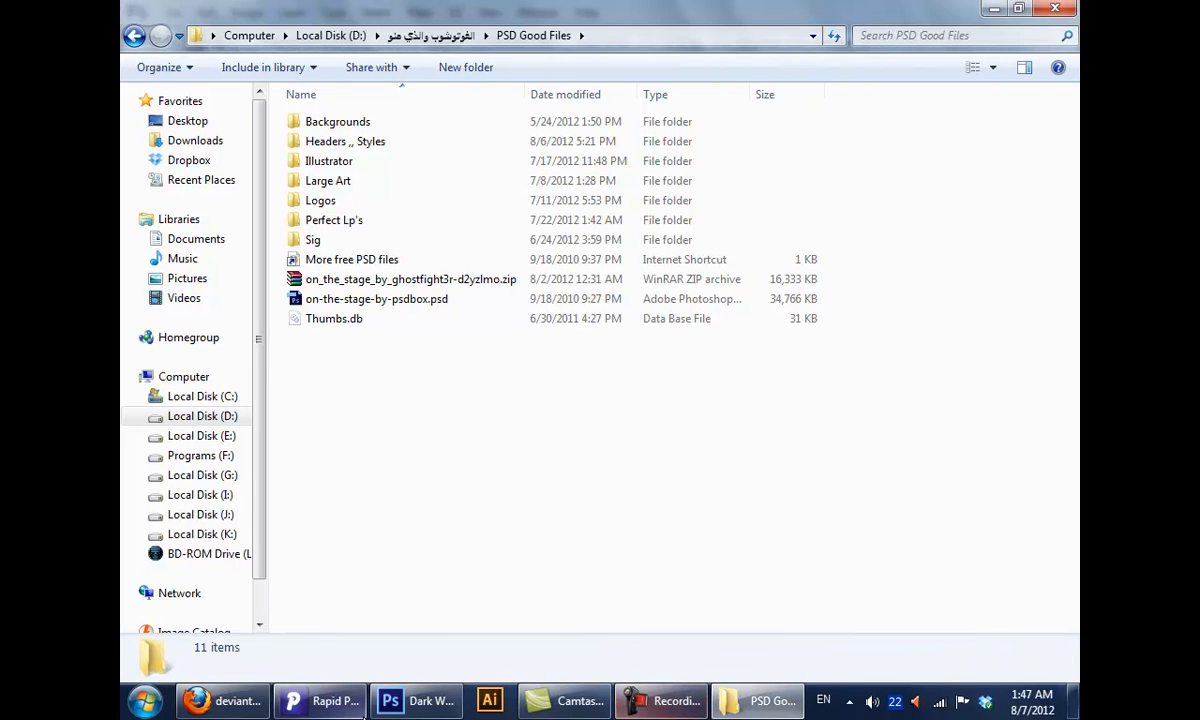
Switch to Photoshop and examine Dark Wordpress template.jpg from the header to the footer, ending with the whole page in view at 25%
left_click(437, 705)
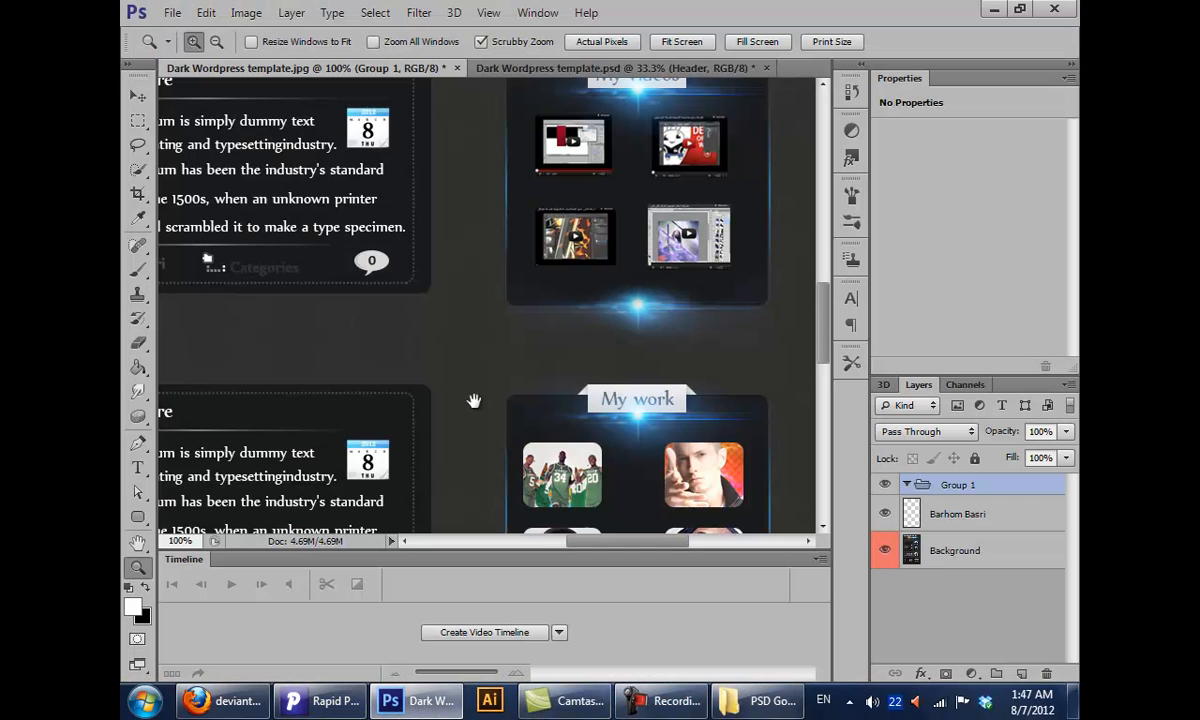
left_click_drag(471, 402, 666, 523)
left_click_drag(533, 447, 638, 401)
left_click_drag(567, 236, 343, 466)
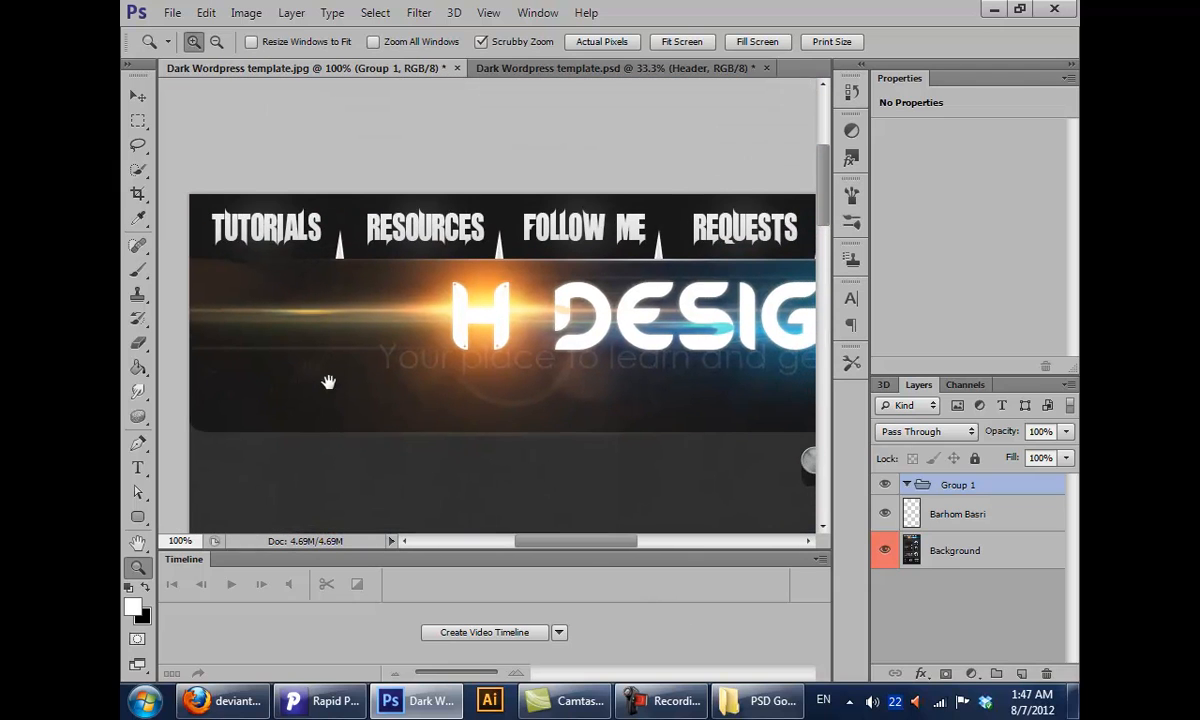
left_click_drag(330, 375, 308, 350)
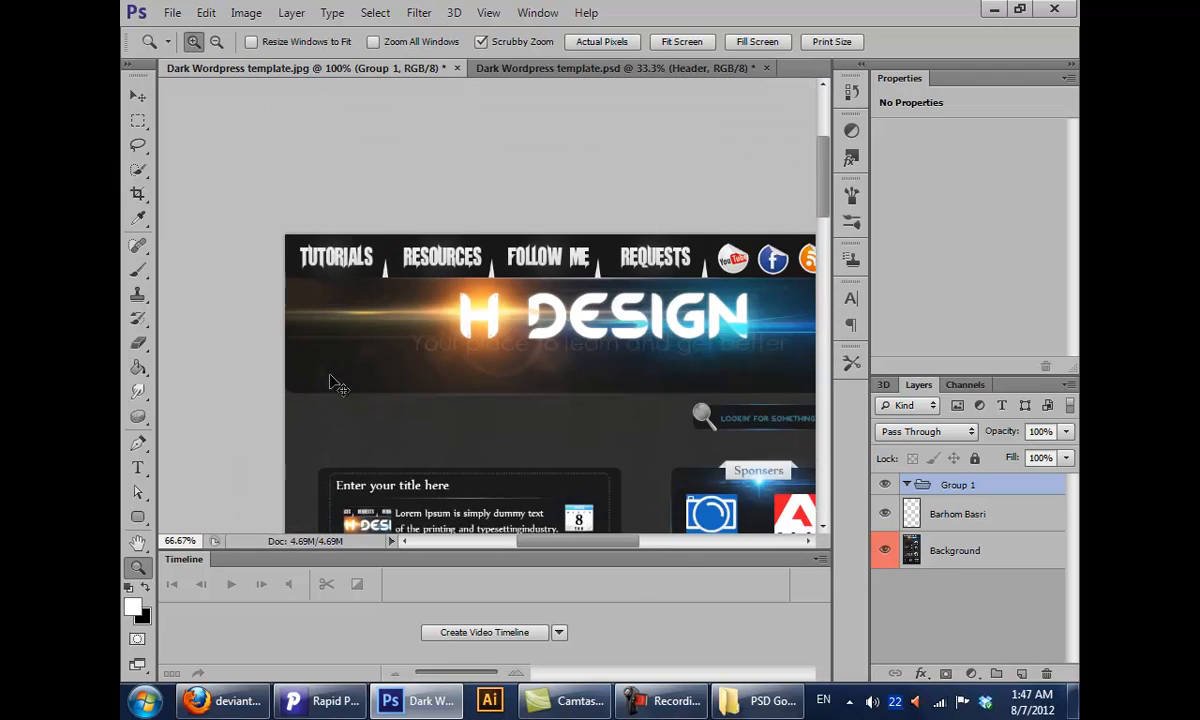
left_click(316, 242, "alt")
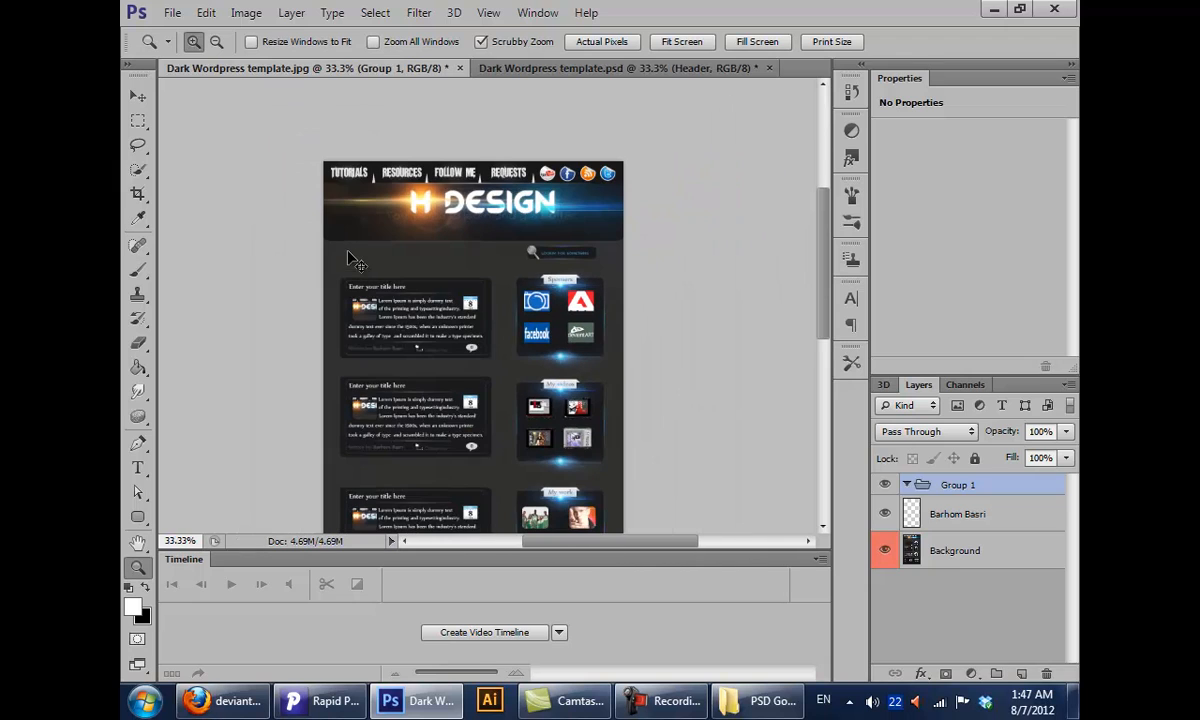
left_click_drag(347, 251, 359, 104)
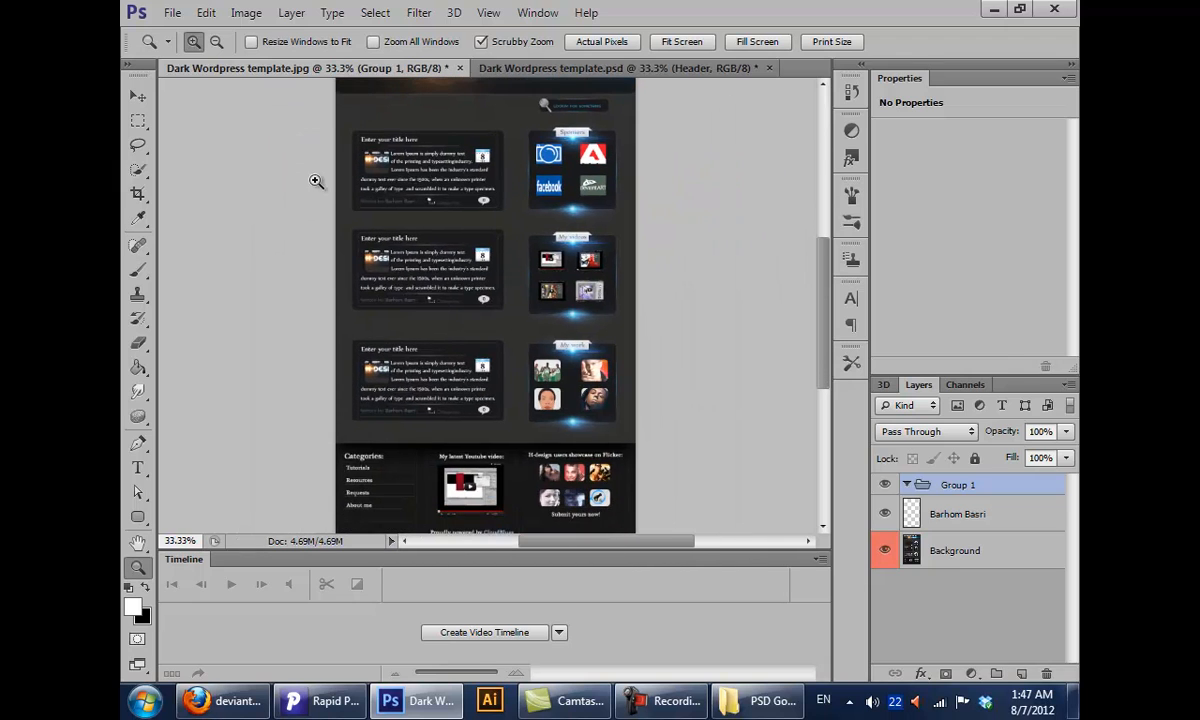
left_click(757, 700)
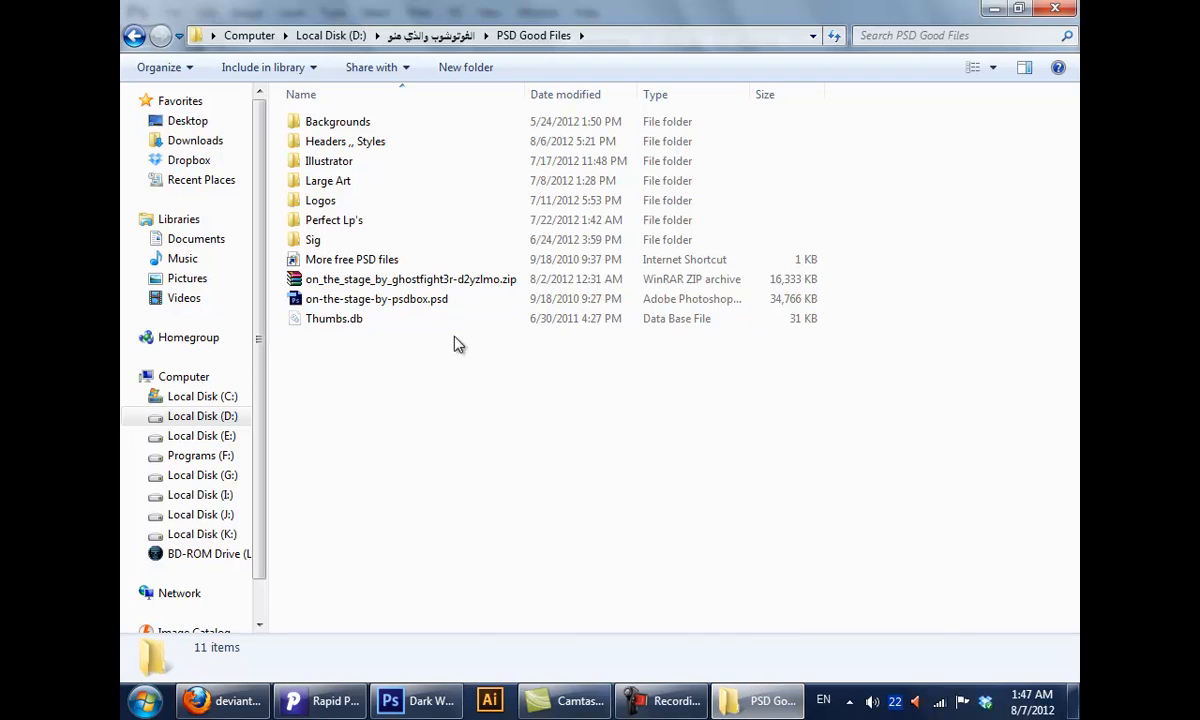
left_click(410, 700)
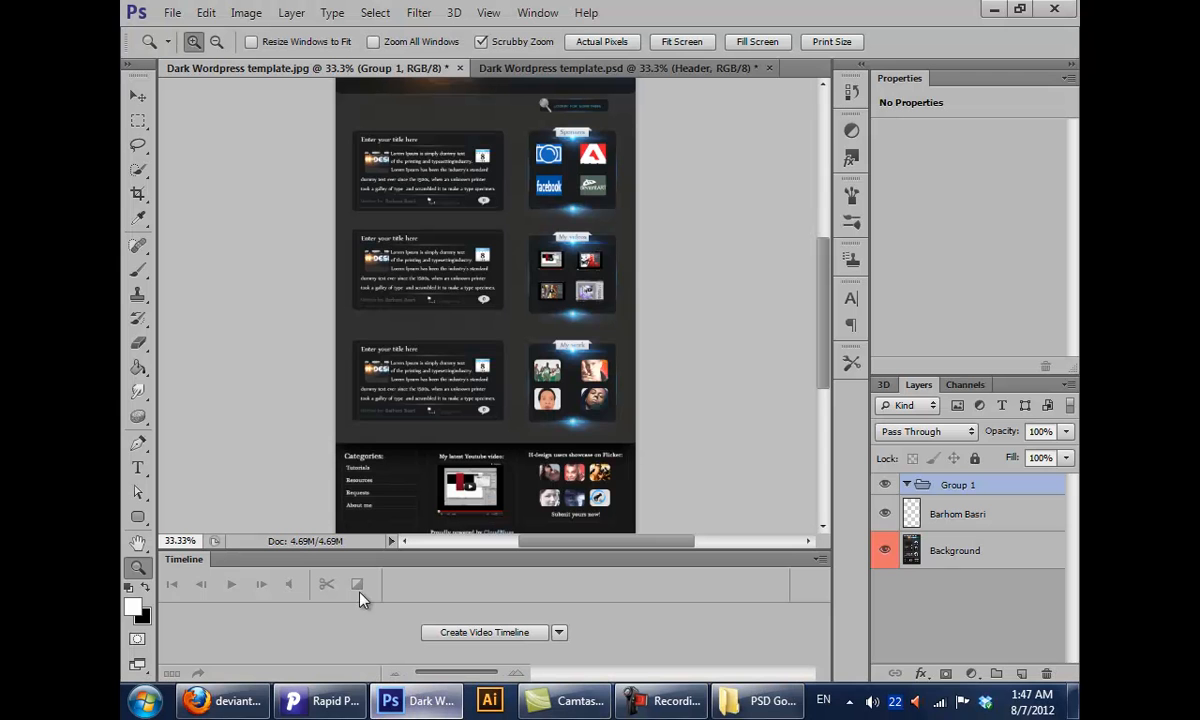
key("ctrl+minus")
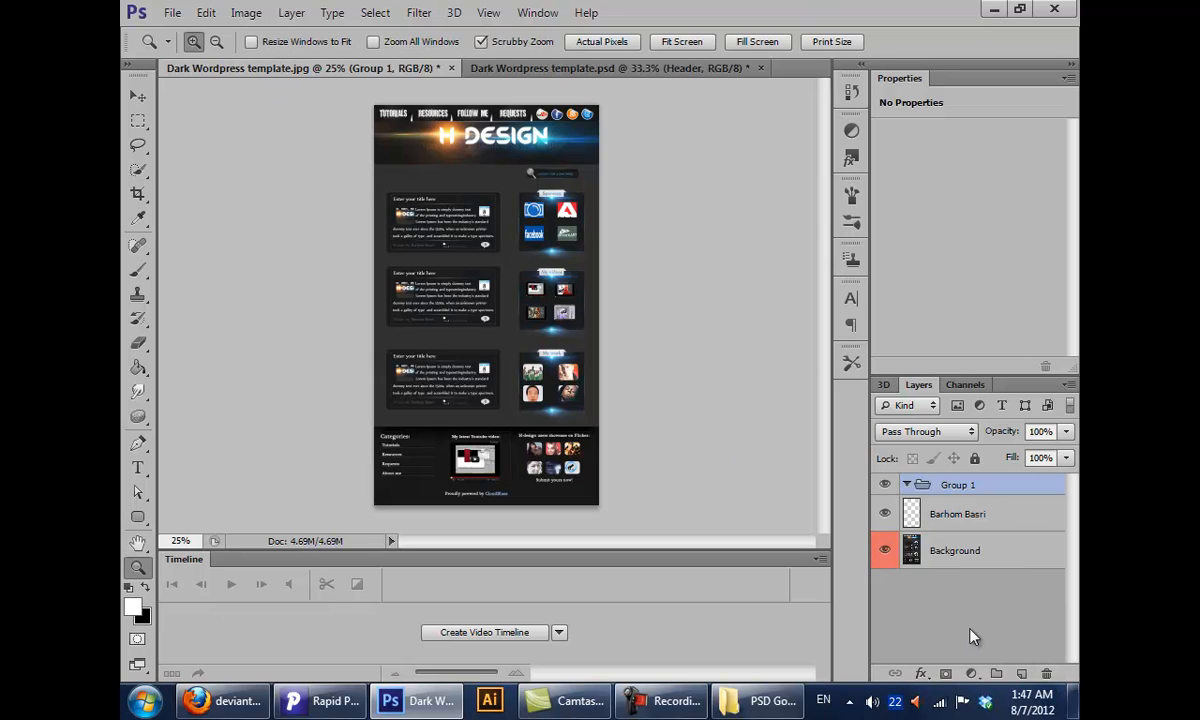
Replace the empty Group 1 with a new layer group and move the layer above Background into it
left_click(1046, 673)
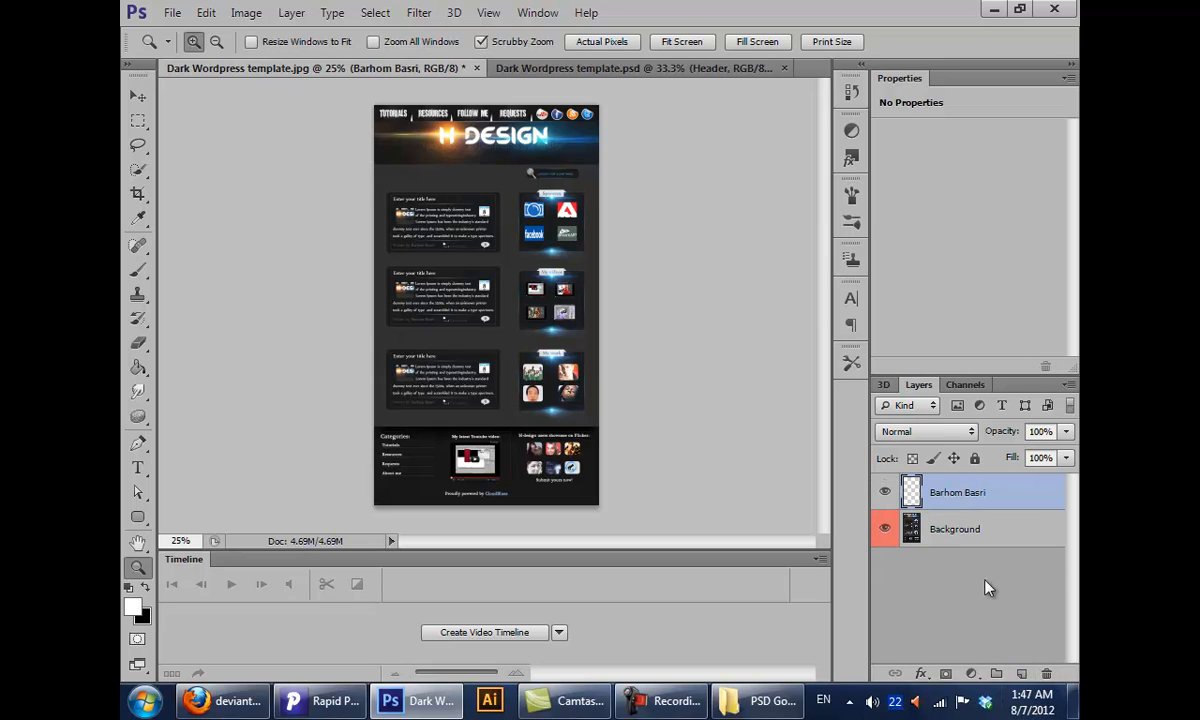
left_click(996, 673)
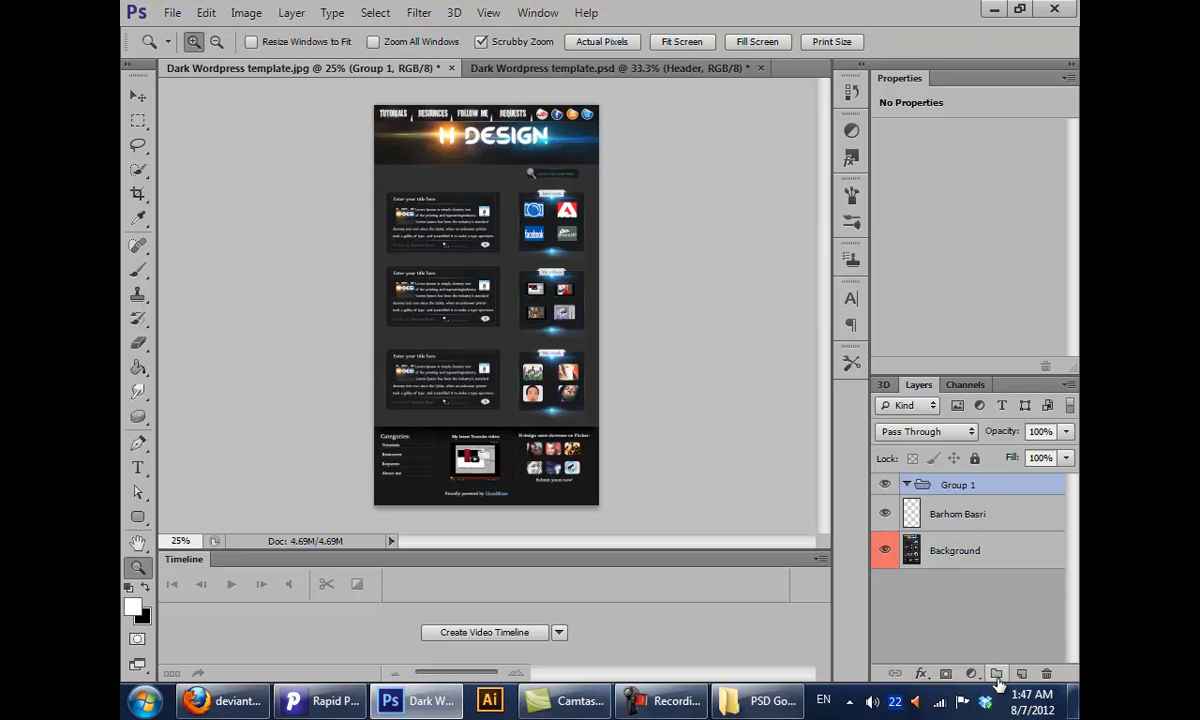
left_click_drag(951, 517, 988, 492)
left_click(955, 560)
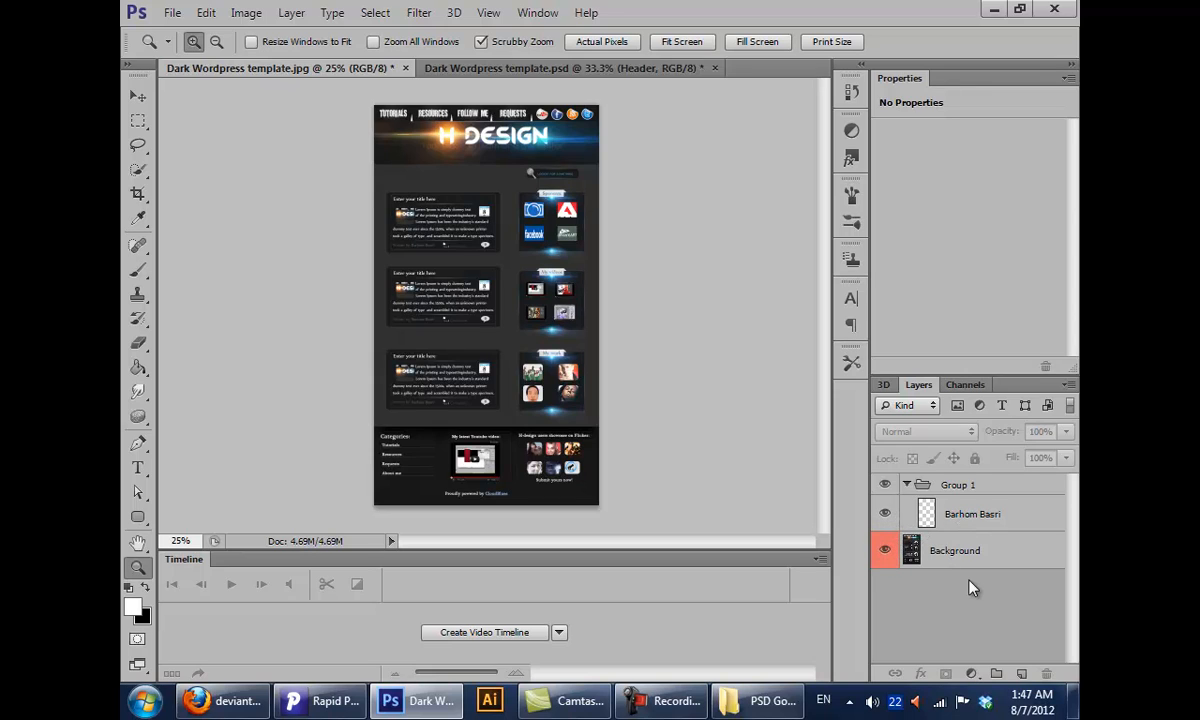
Collapse and expand Group 1 repeatedly to compare the layer nested inside it with the separate Background layer
left_click(970, 514)
left_click(975, 550)
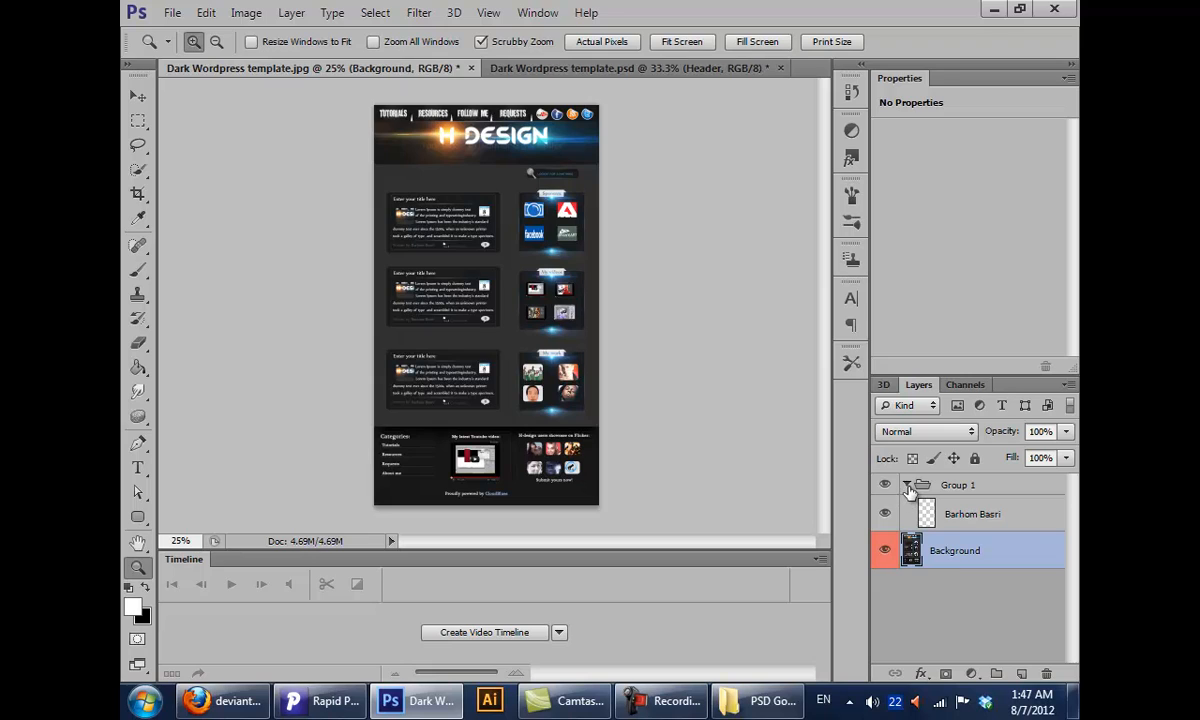
left_click(907, 485)
left_click(955, 486)
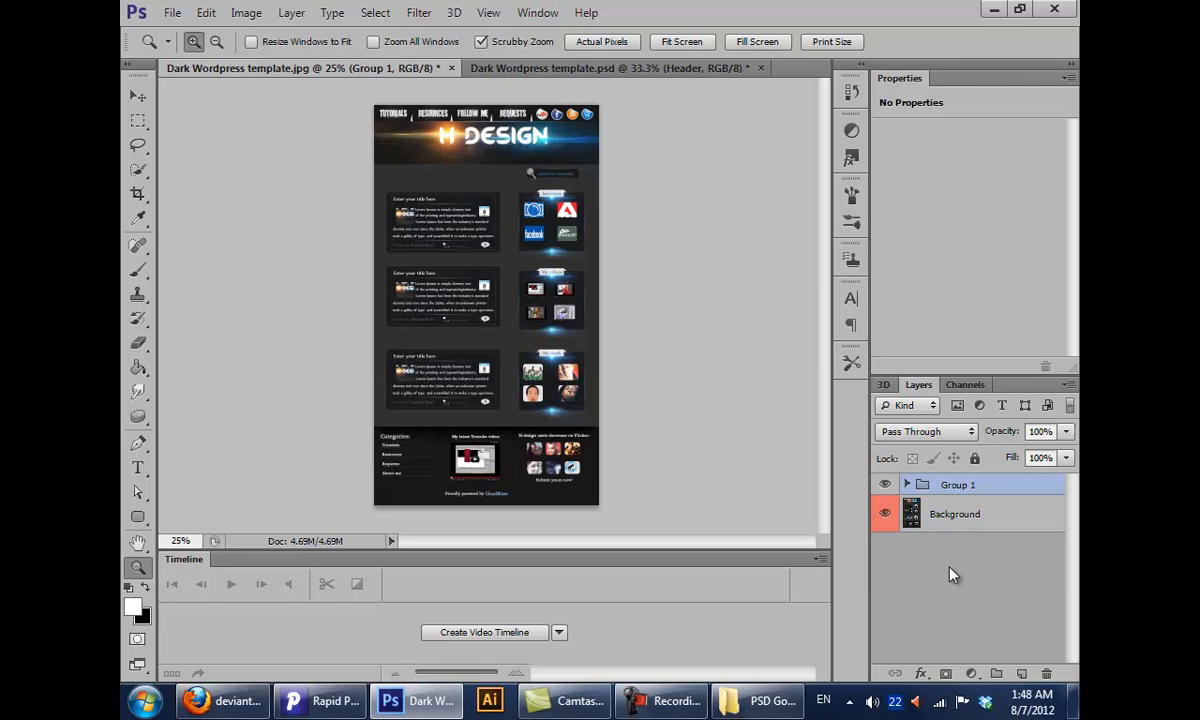
left_click(907, 485)
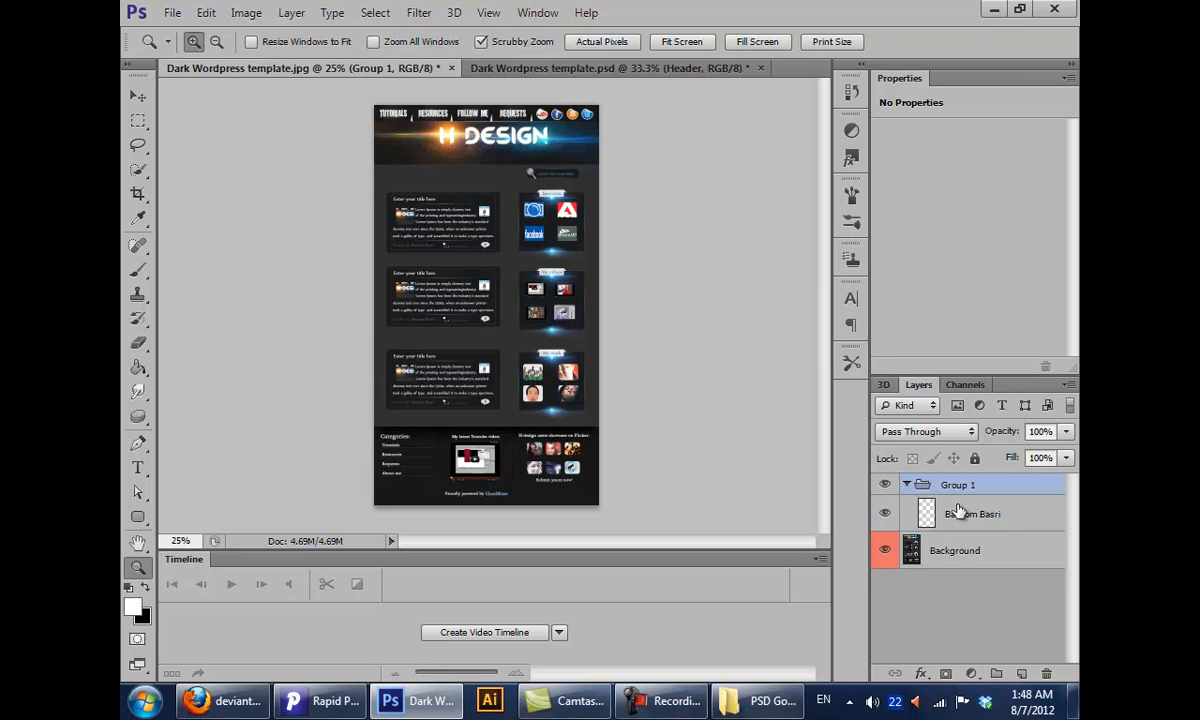
left_click(935, 512)
left_click(907, 485)
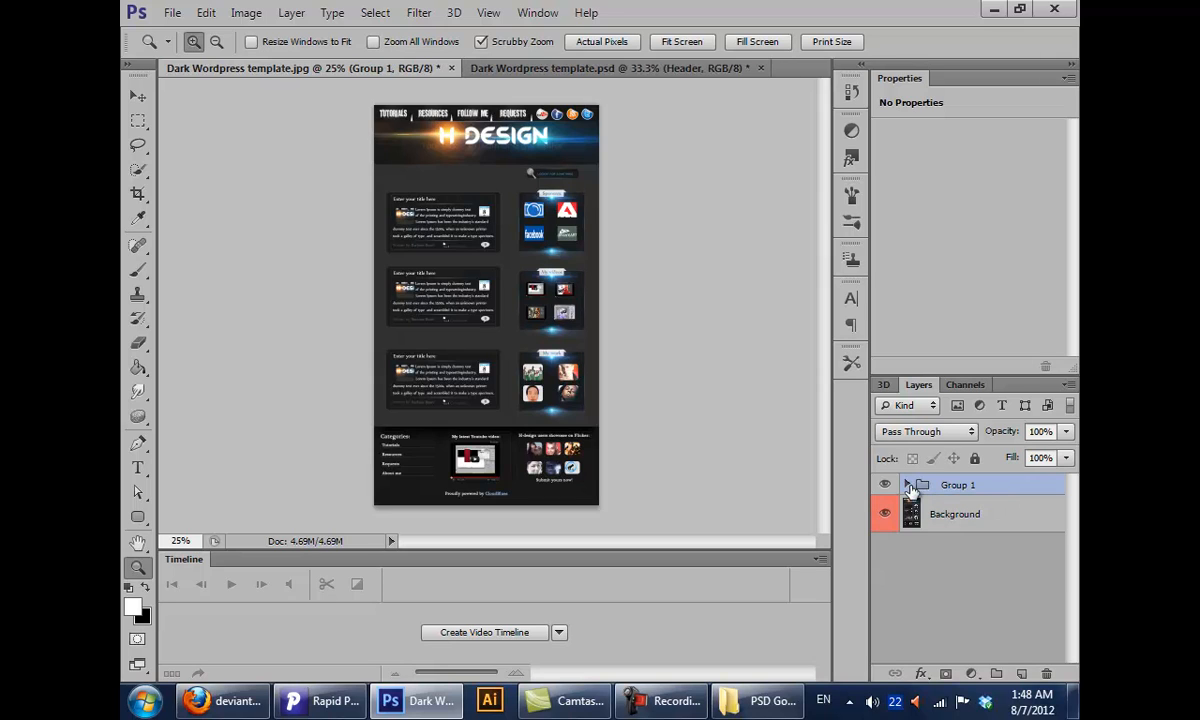
left_click(907, 485)
left_click(907, 485)
left_click(950, 516)
left_click(950, 485)
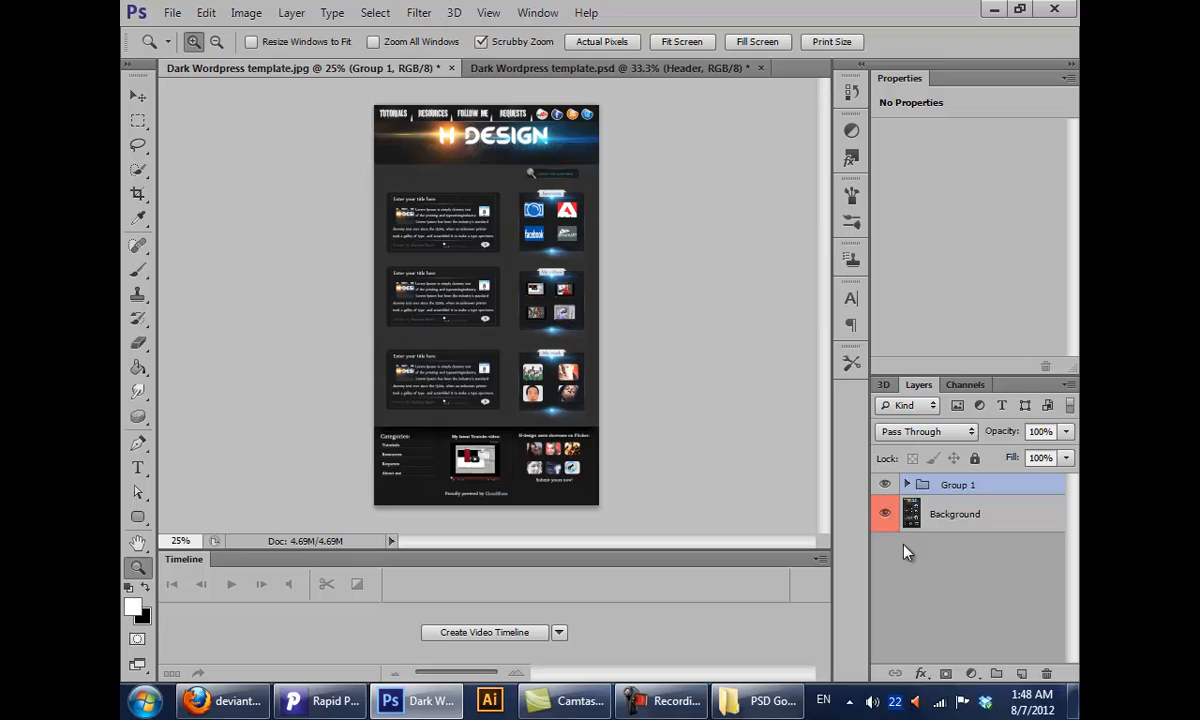
left_click(907, 485)
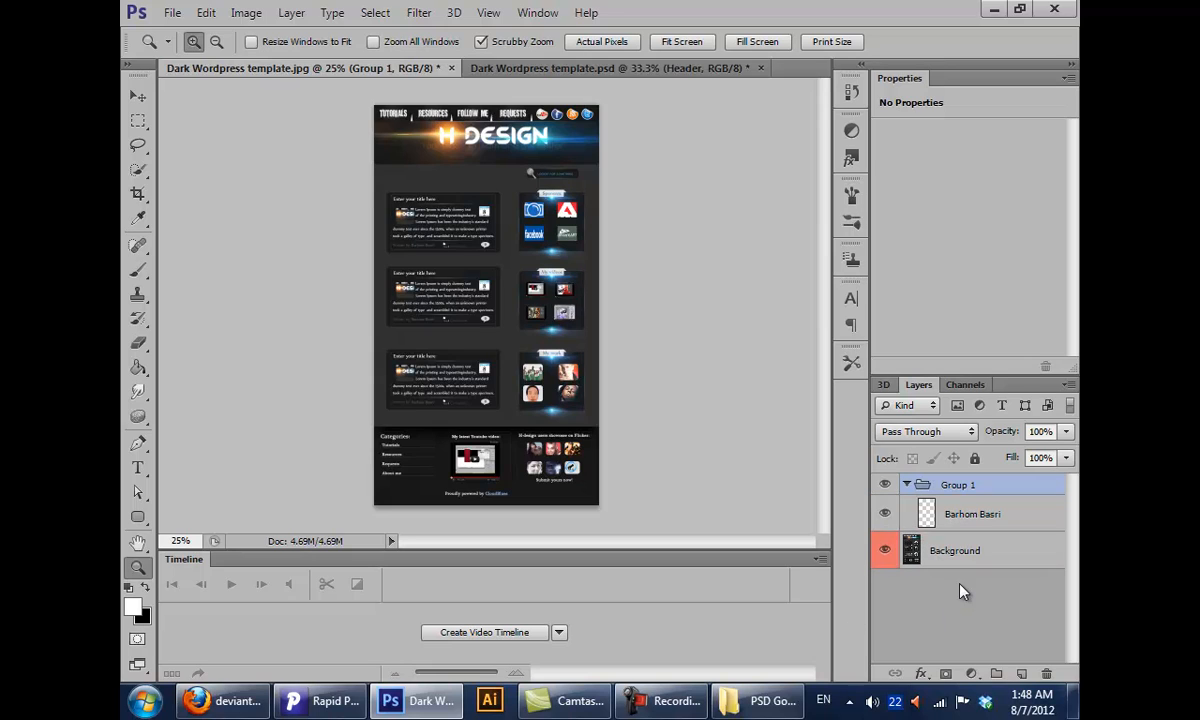
Collapse Group 1 and select the group
left_click(993, 557)
left_click(907, 485)
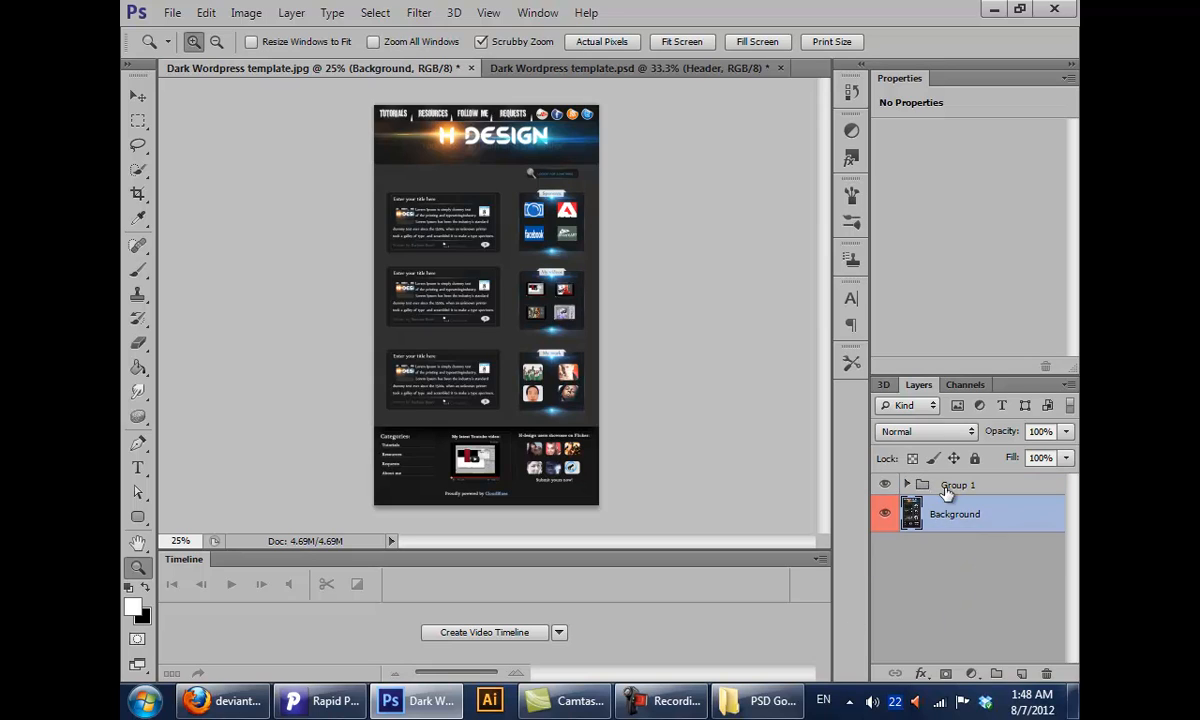
left_click(952, 486)
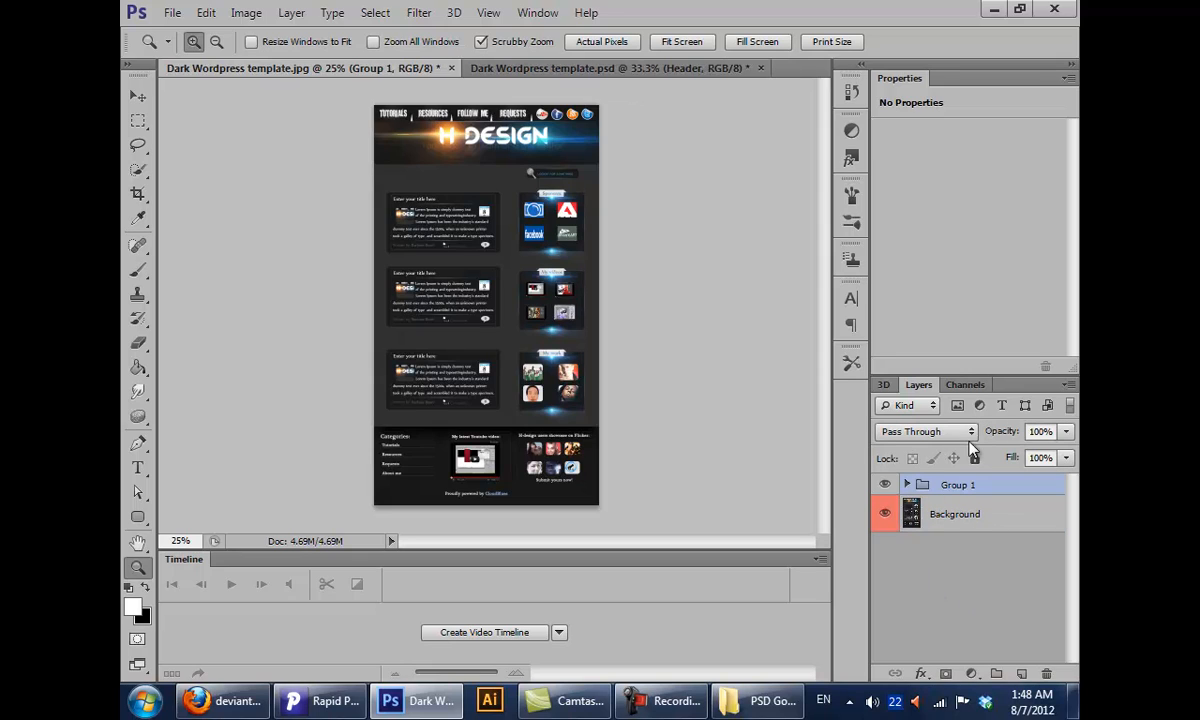
Delete Group 1 with the Group Only option, and undo the deletion
left_click(1046, 676)
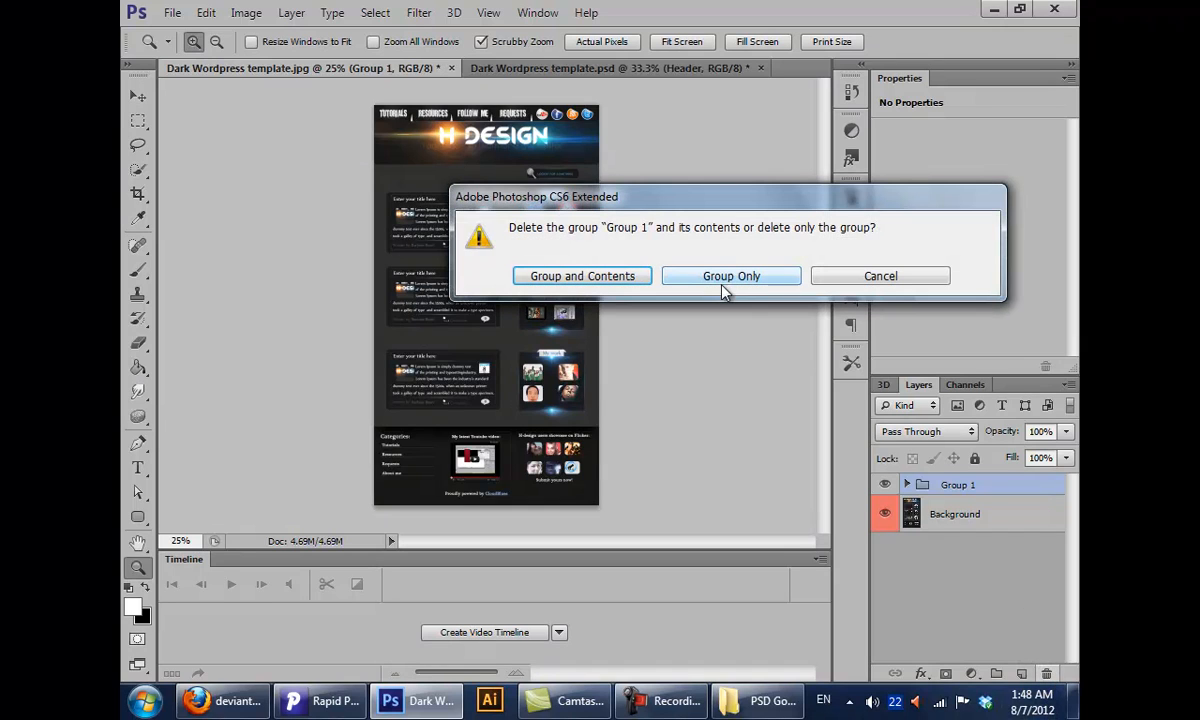
left_click_drag(792, 194, 499, 235)
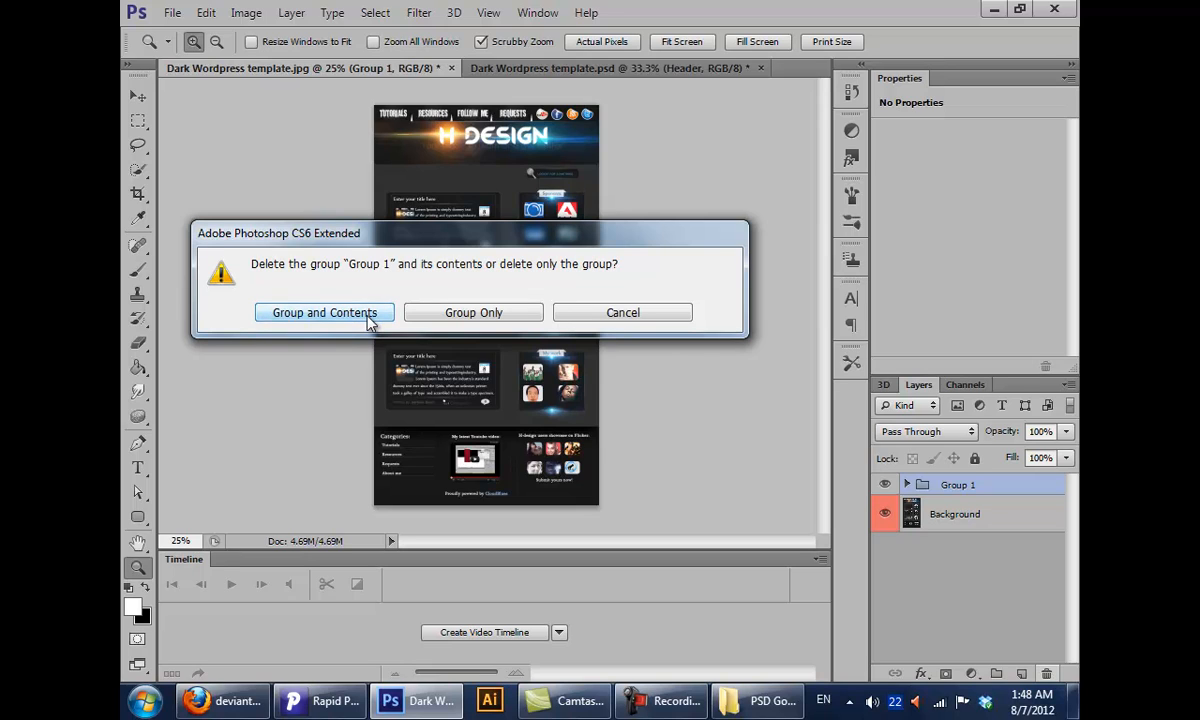
left_click(455, 312)
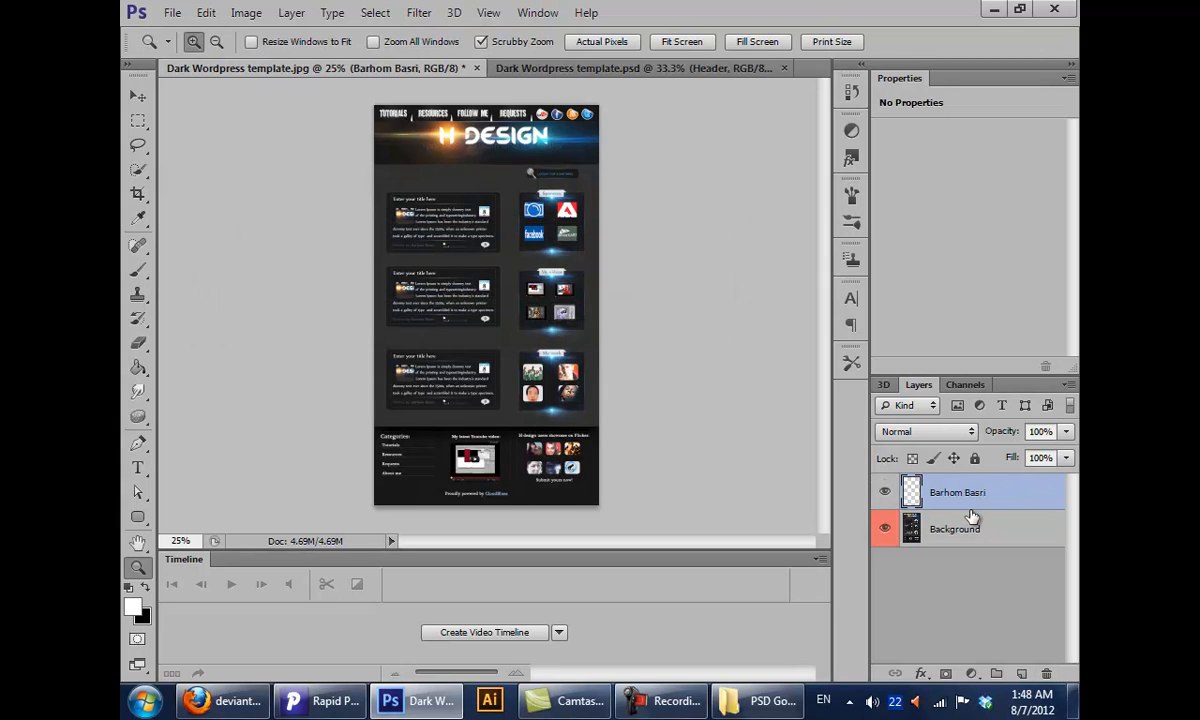
key("ctrl+z")
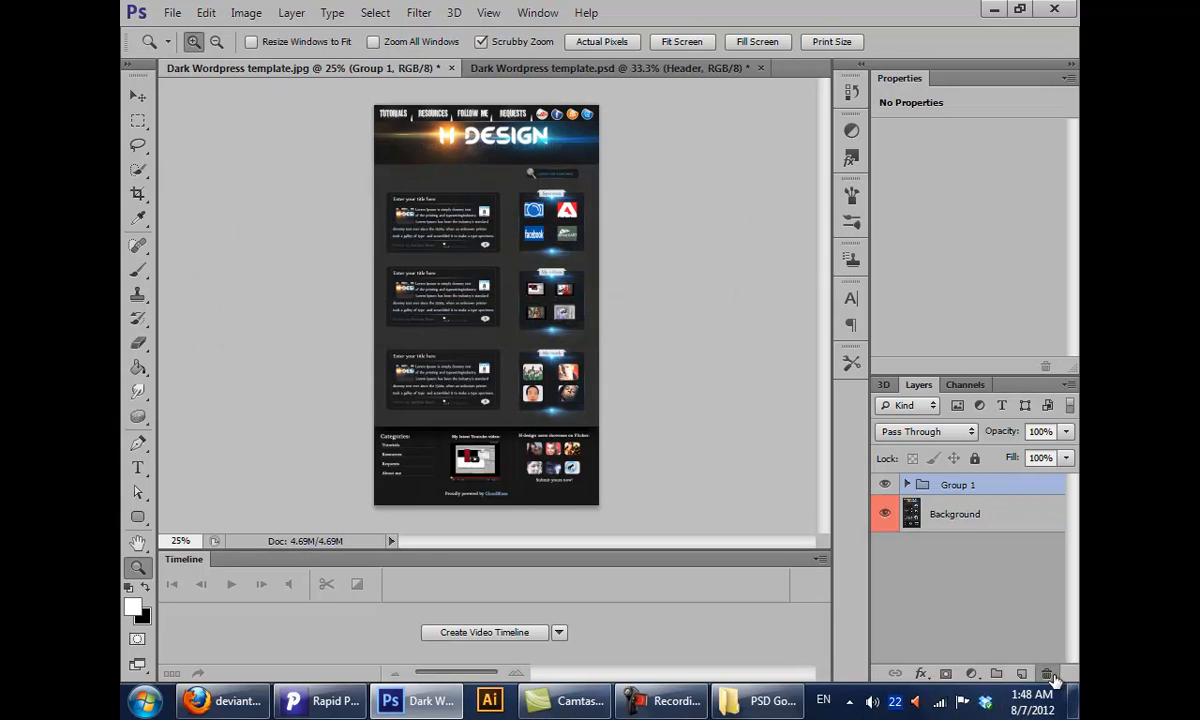
Delete Group 1 together with its contents
left_click(1046, 673)
left_click(320, 310)
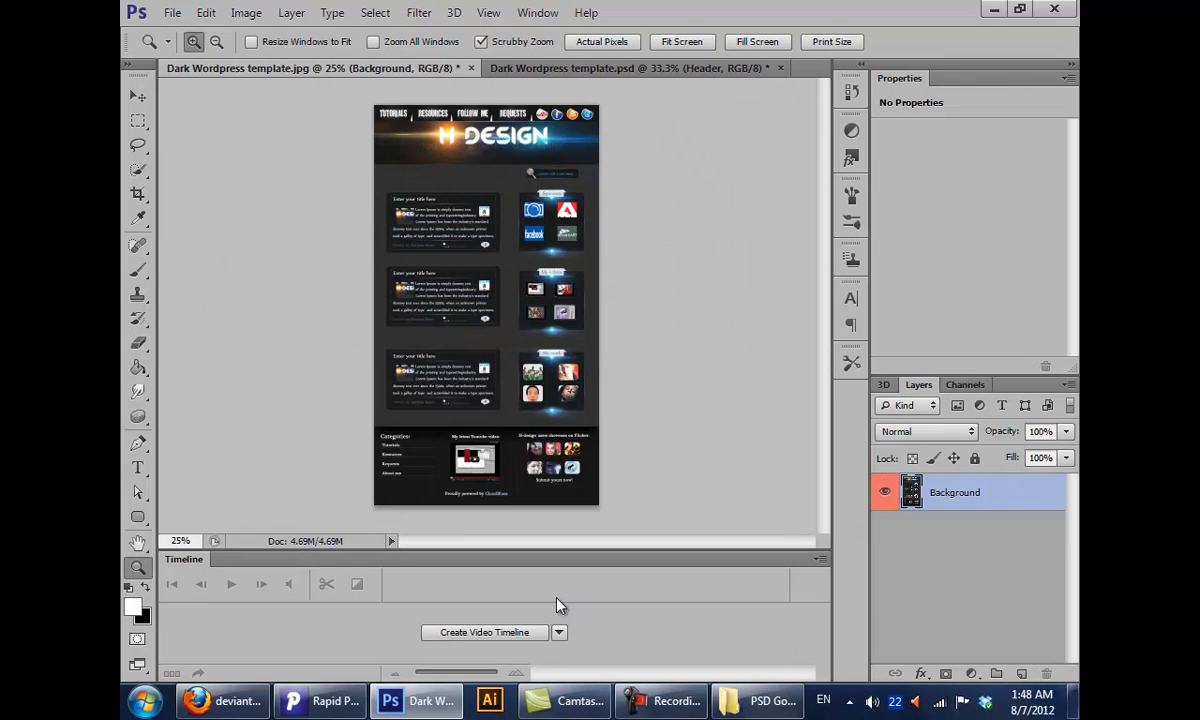
Review the fill and adjustment layer types available for the Background layer, from Solid Color to Selective Color
left_click(971, 673)
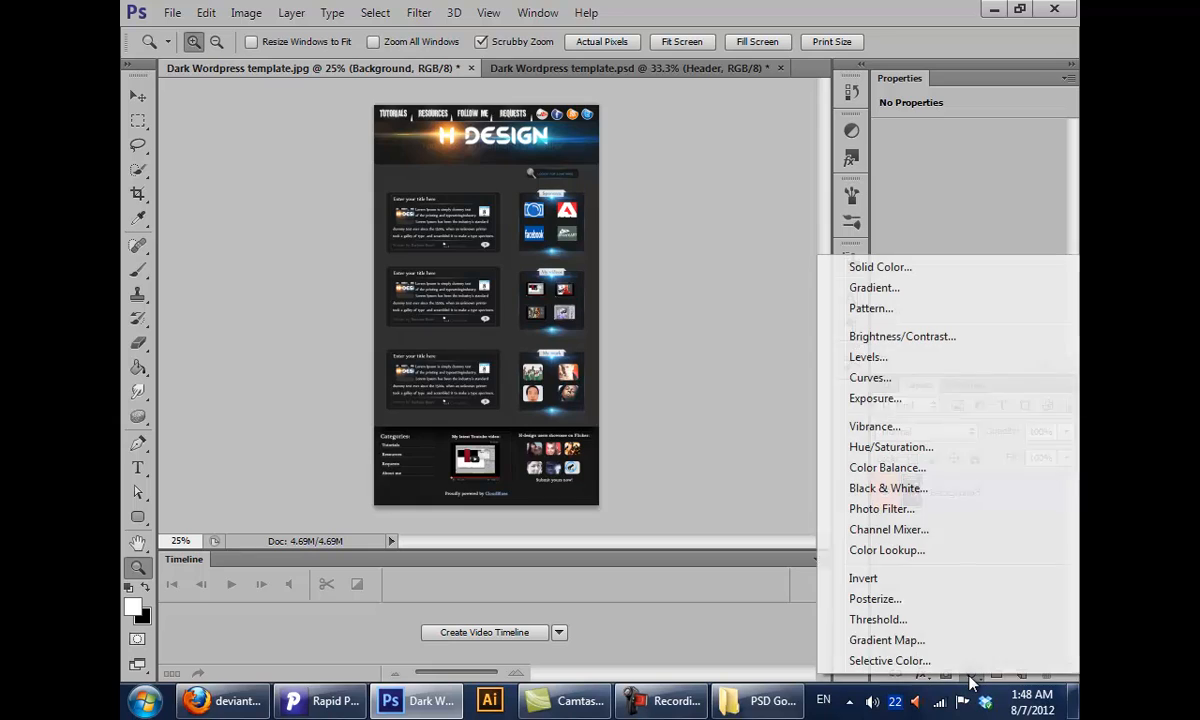
left_click(972, 679)
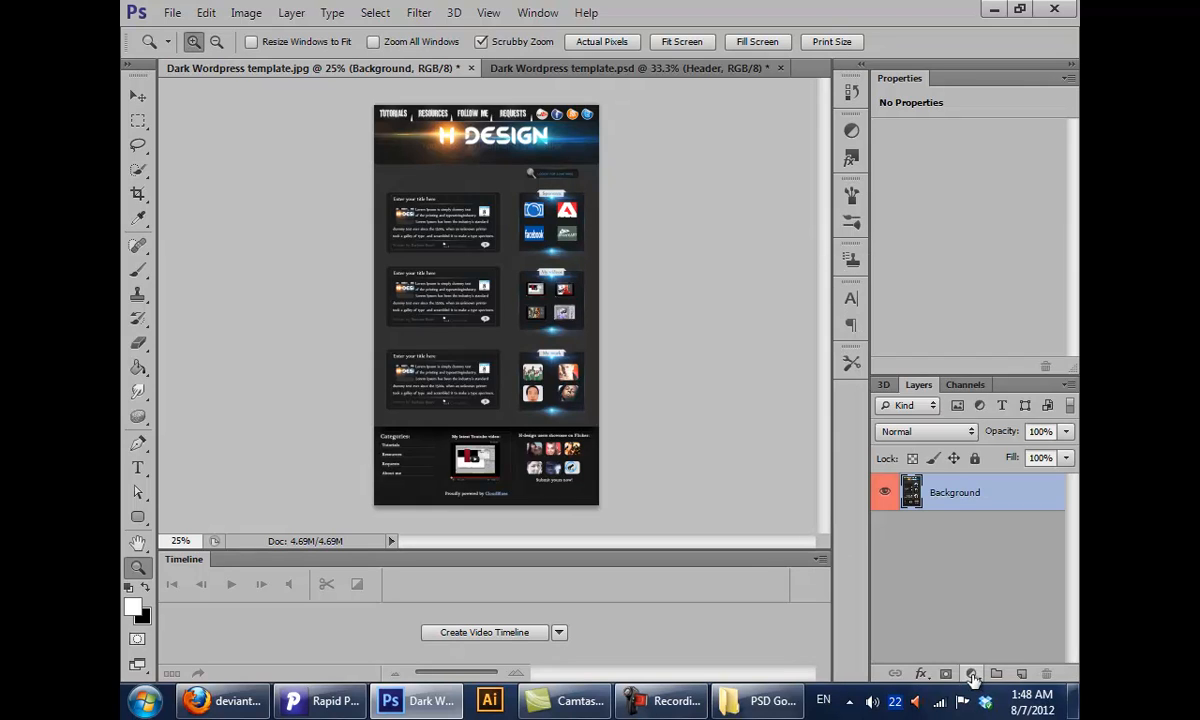
left_click(971, 675)
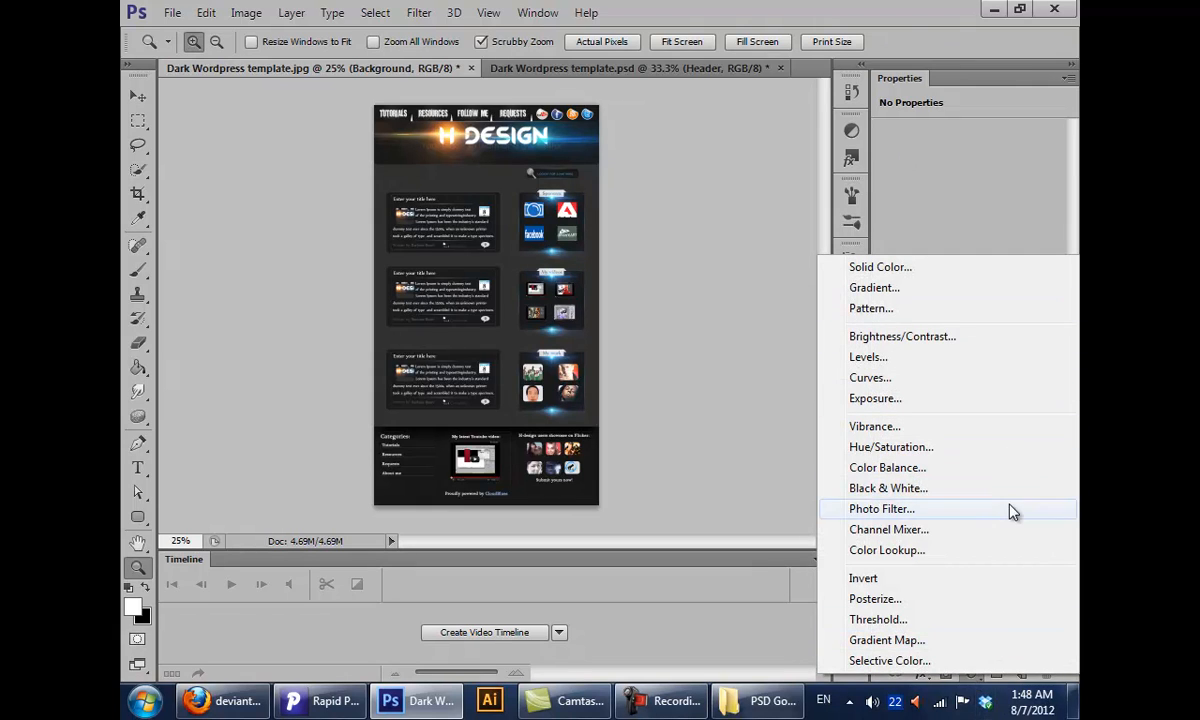
left_click(970, 679)
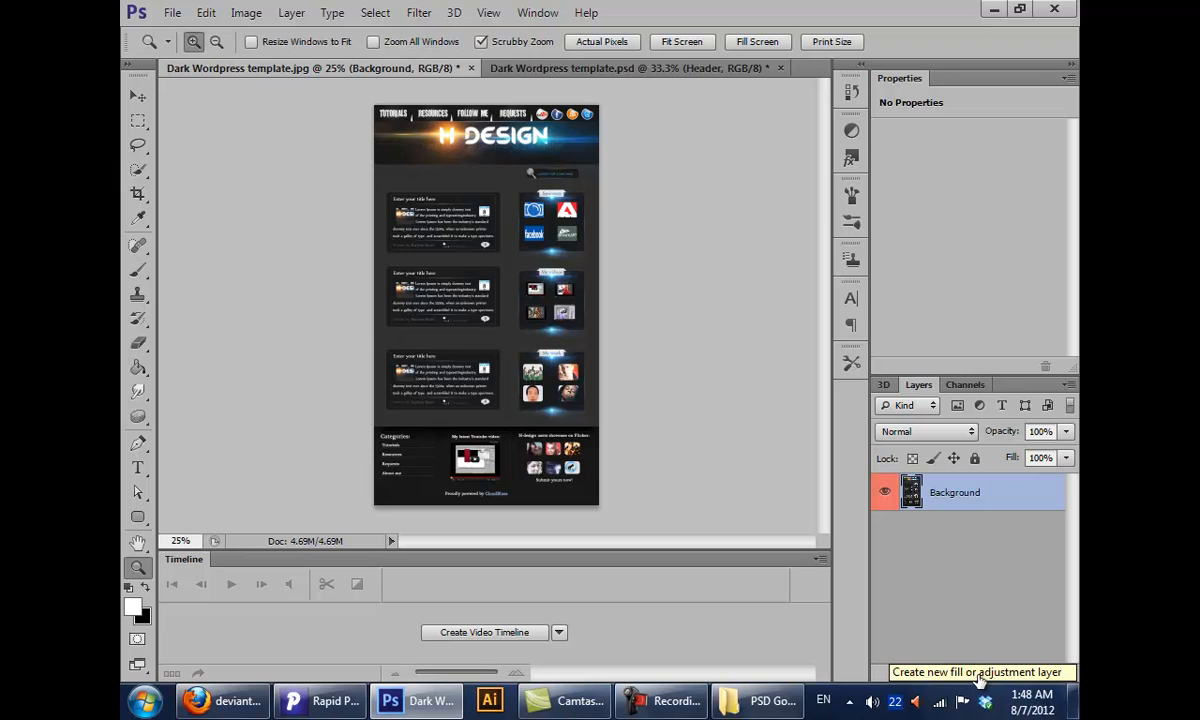
left_click(978, 678)
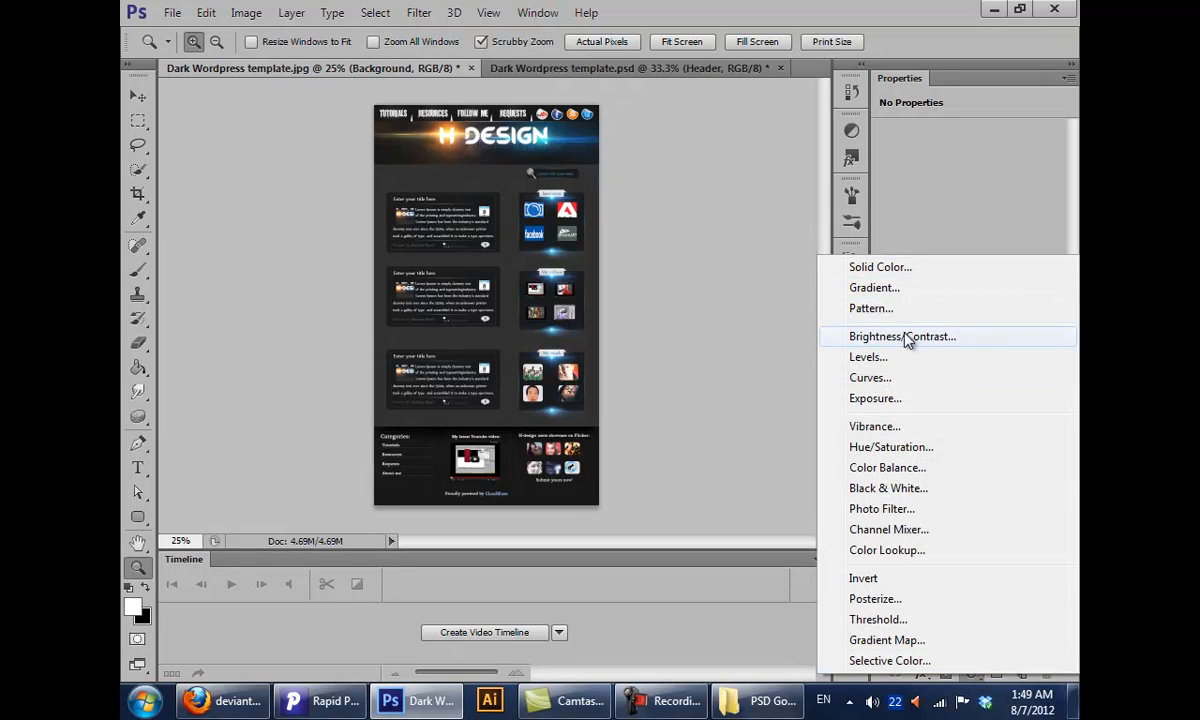
left_click(809, 645)
Add a Levels adjustment layer above Background, try shifting its shadow and midtone inputs, and delete the layer
left_click(969, 675)
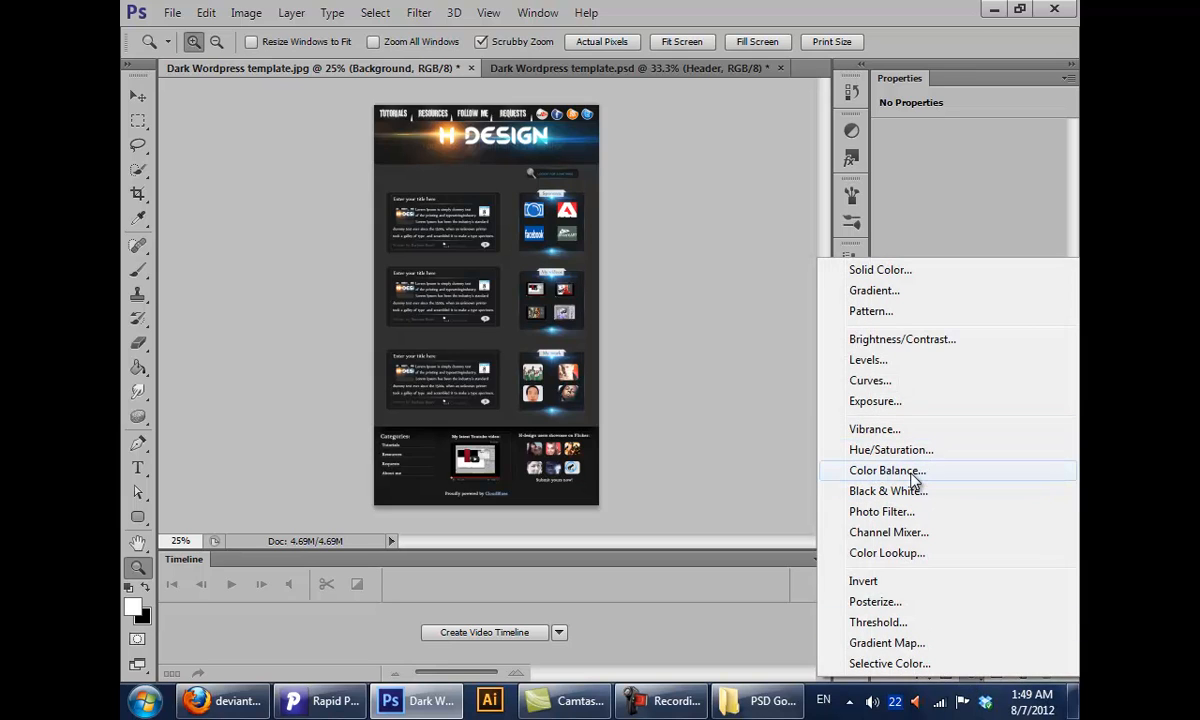
left_click(868, 359)
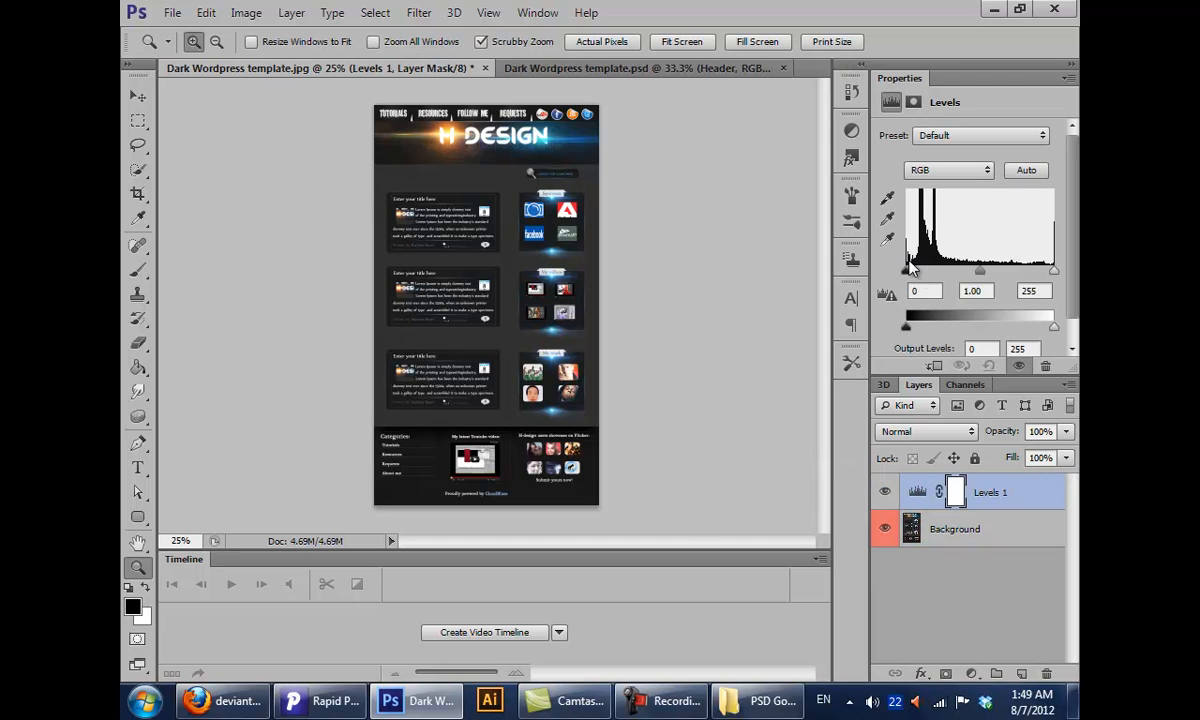
left_click_drag(906, 270, 808, 252)
mouse_move(980, 271)
left_mouse_down()
mouse_move(948, 273)
mouse_move(993, 271)
left_mouse_up()
left_click_drag(1042, 488, 1046, 673)
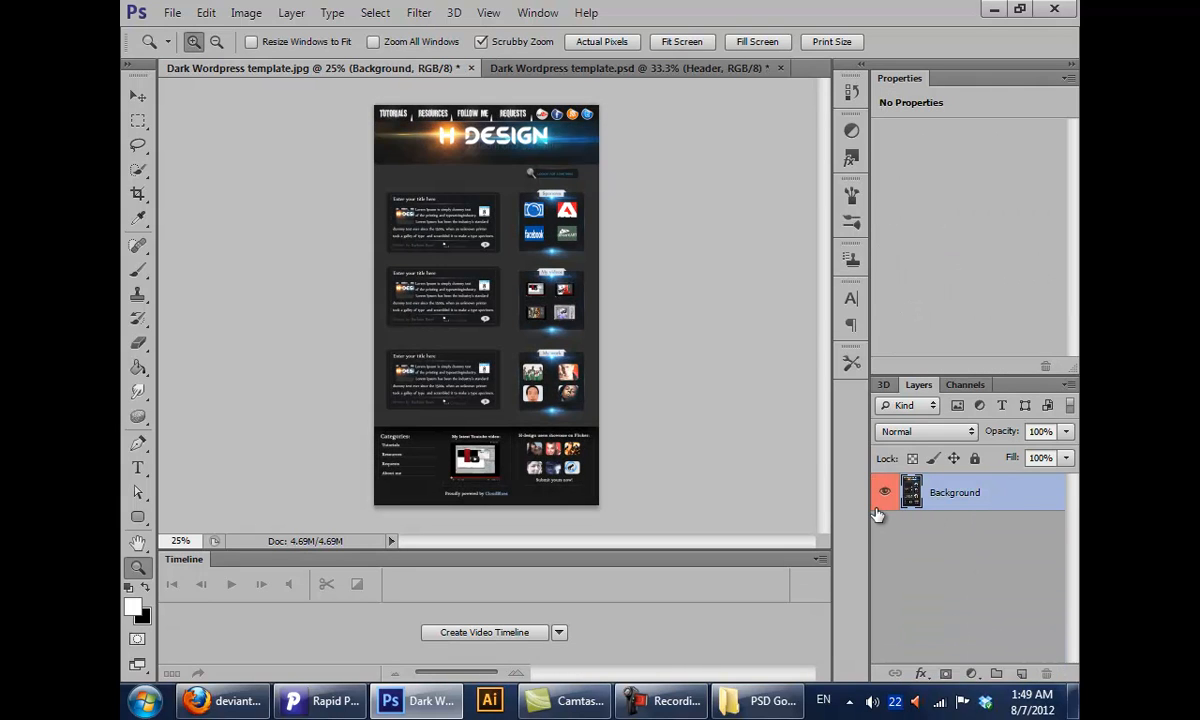
Add a layer mask to the Background layer and remove it again
left_click(945, 674)
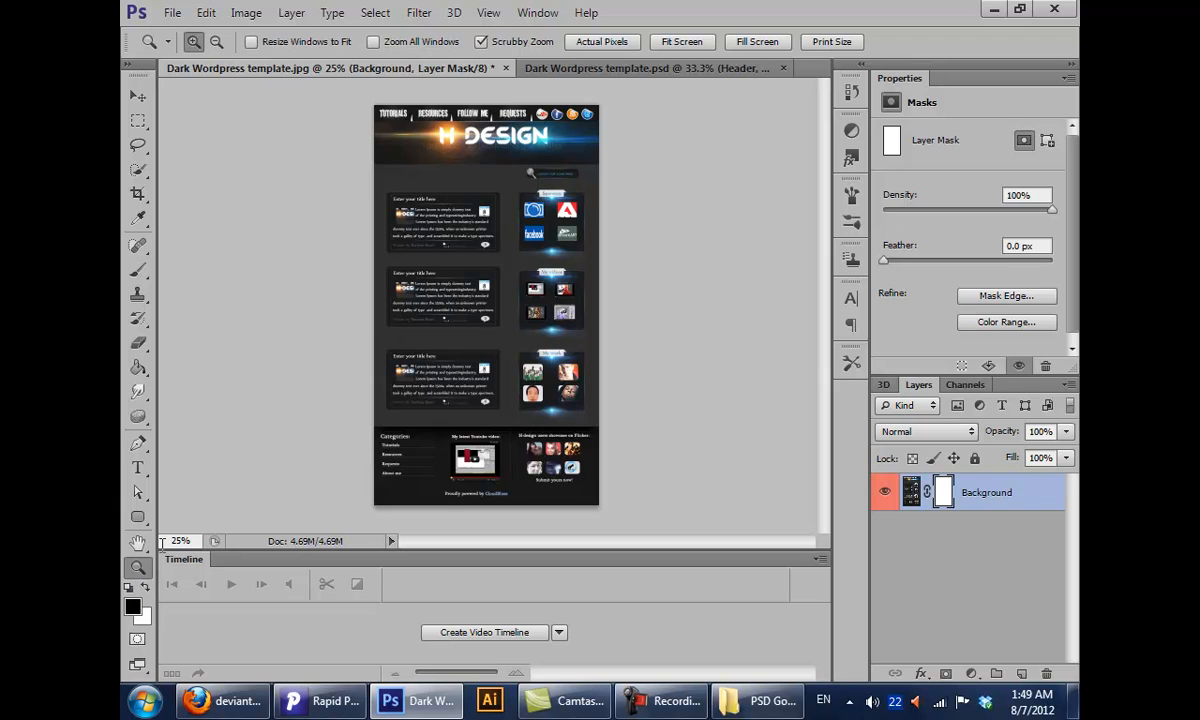
left_click(1046, 673)
key("Return")
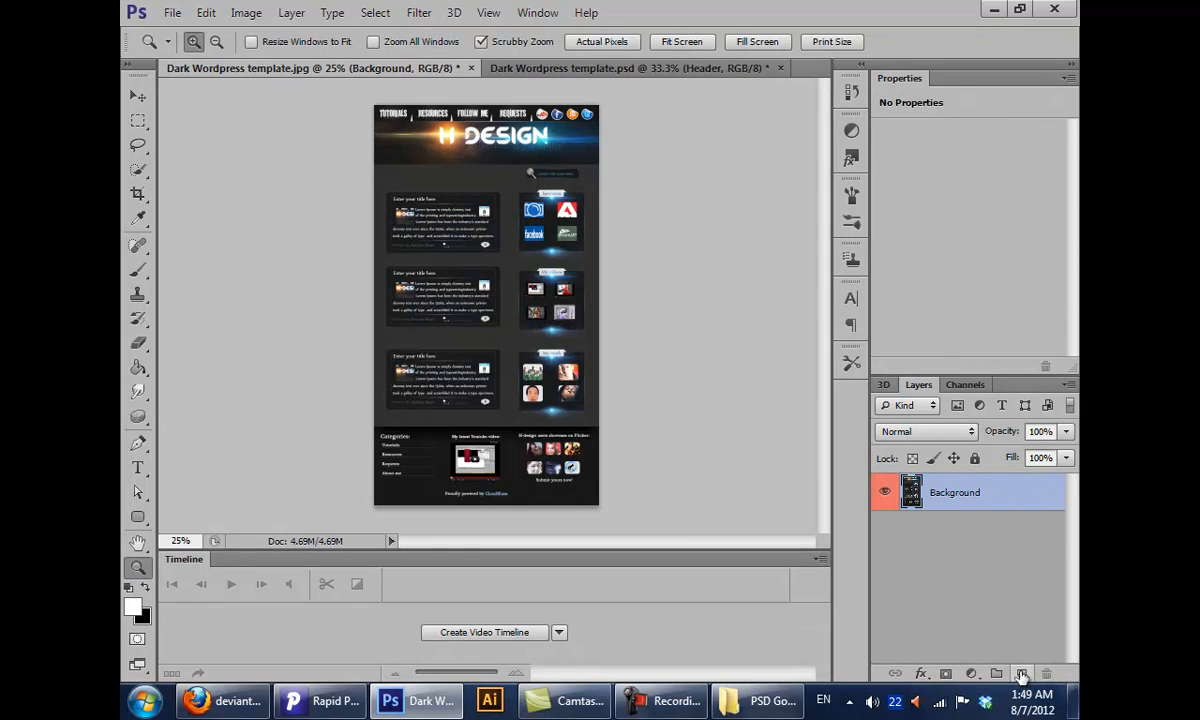
Create a new layer above Background, add a layer mask to it, and fill the layer itself with white
left_click(1021, 674)
left_click(946, 674)
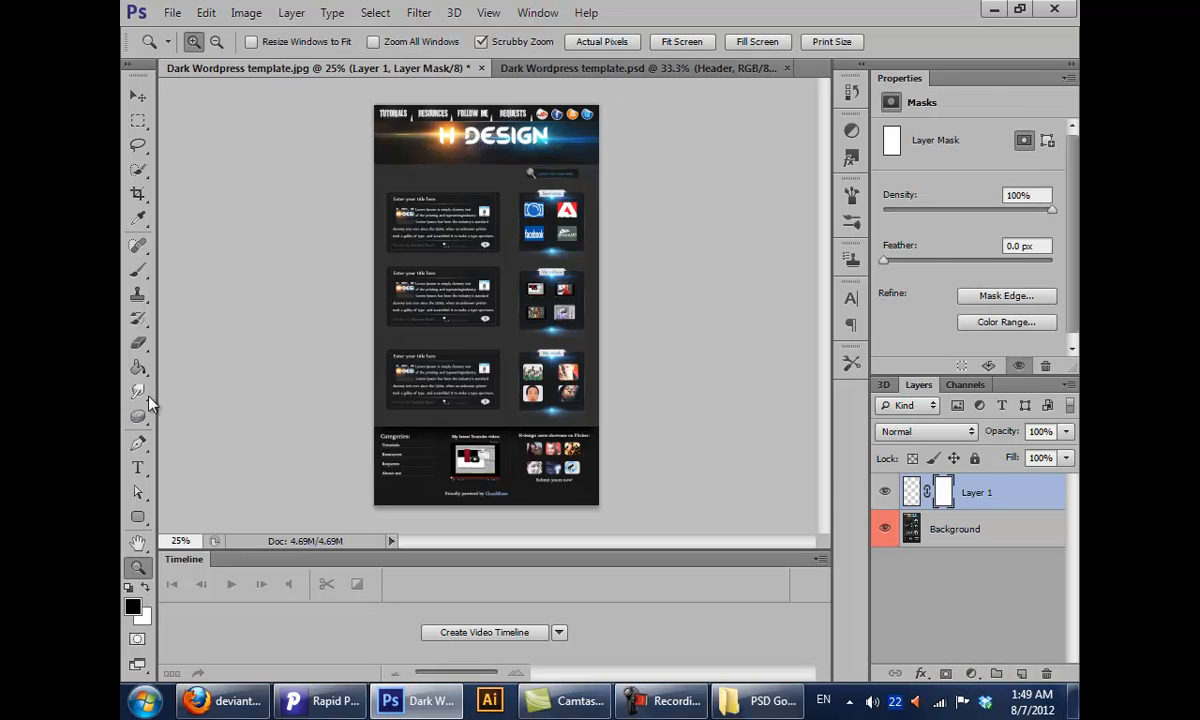
left_click(139, 368)
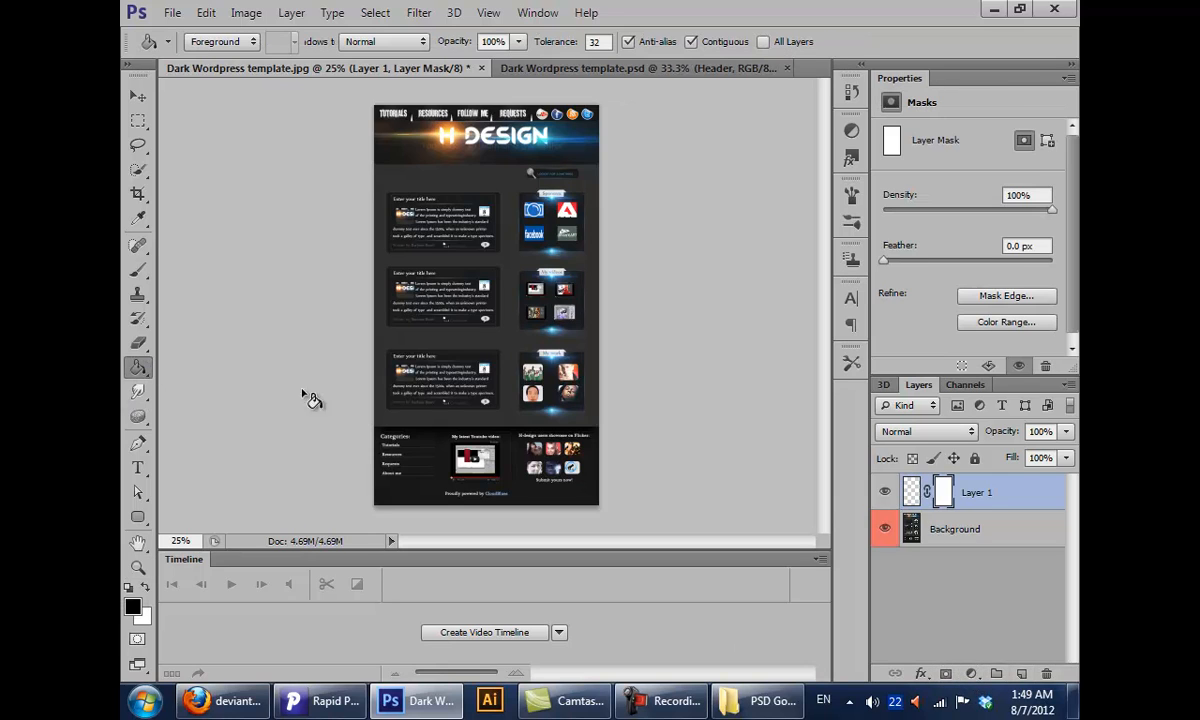
left_click(478, 248)
Paint a black zigzag stroke down Layer 1's mask with a hard 99 px brush to reveal the template underneath
left_click(138, 270)
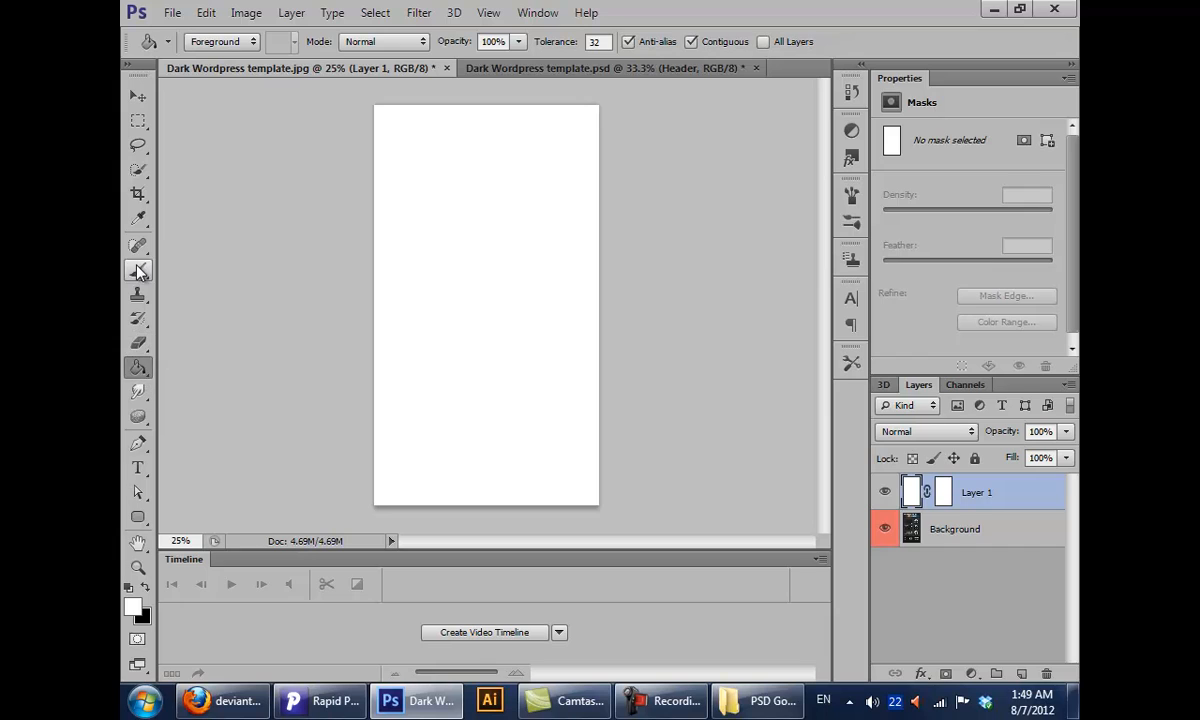
left_click(943, 491)
key("x")
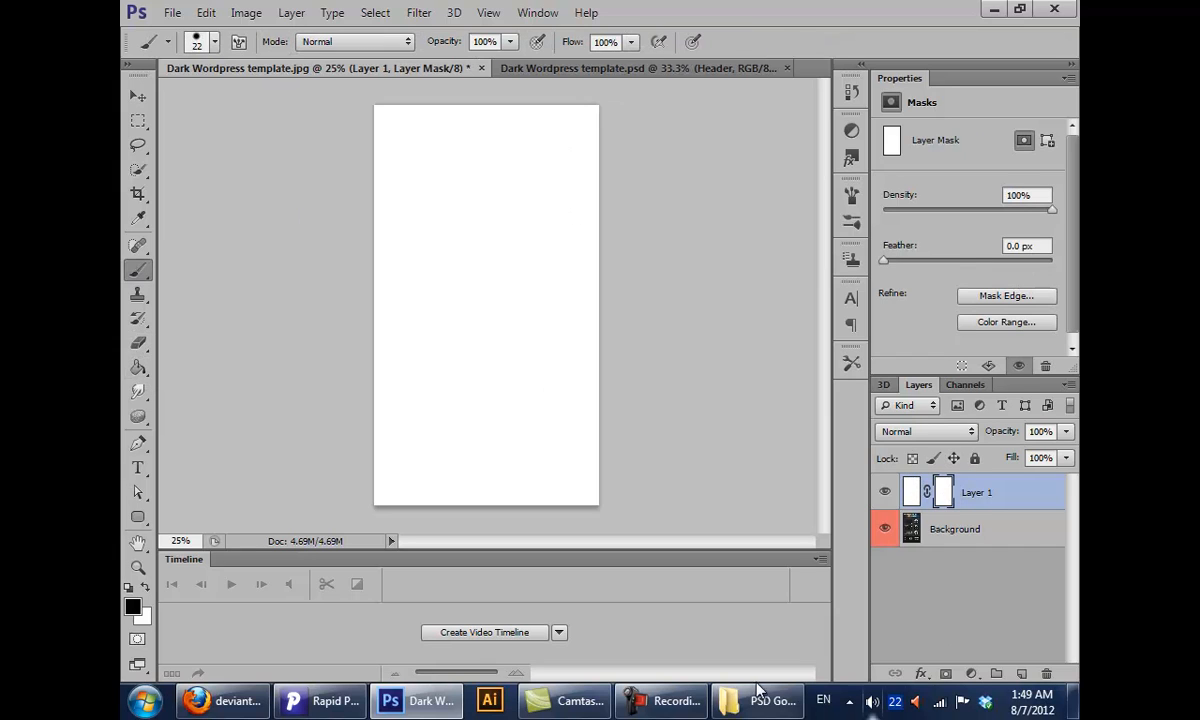
right_click(360, 312)
key("Escape")
right_click(525, 186)
left_click_drag(567, 236, 630, 236)
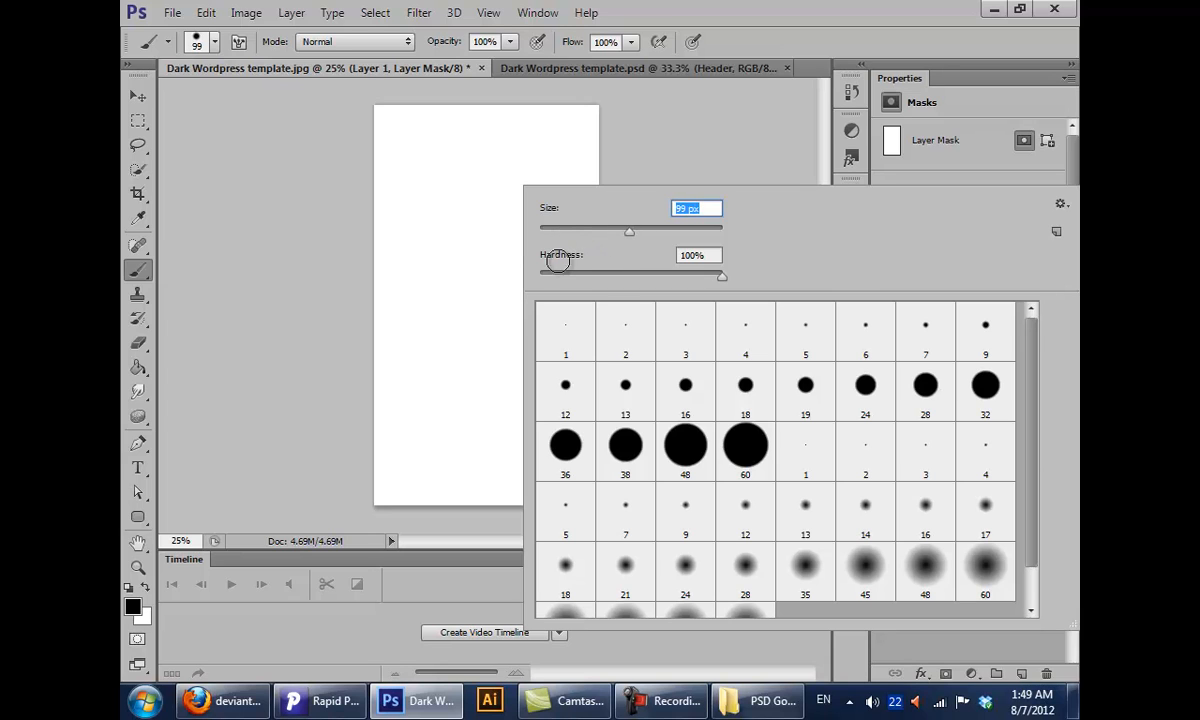
left_click(137, 269)
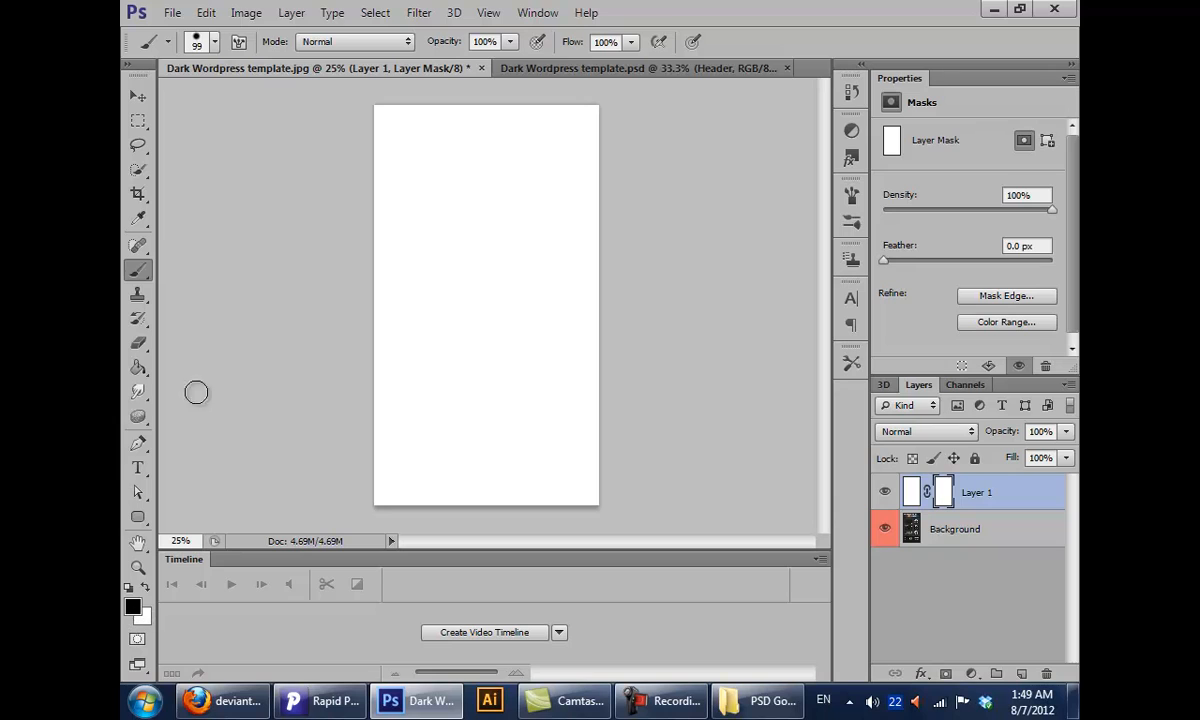
mouse_move(443, 228)
left_mouse_down()
mouse_move(551, 220)
mouse_move(471, 258)
mouse_move(496, 277)
mouse_move(509, 337)
mouse_move(404, 432)
mouse_move(487, 452)
left_mouse_up()
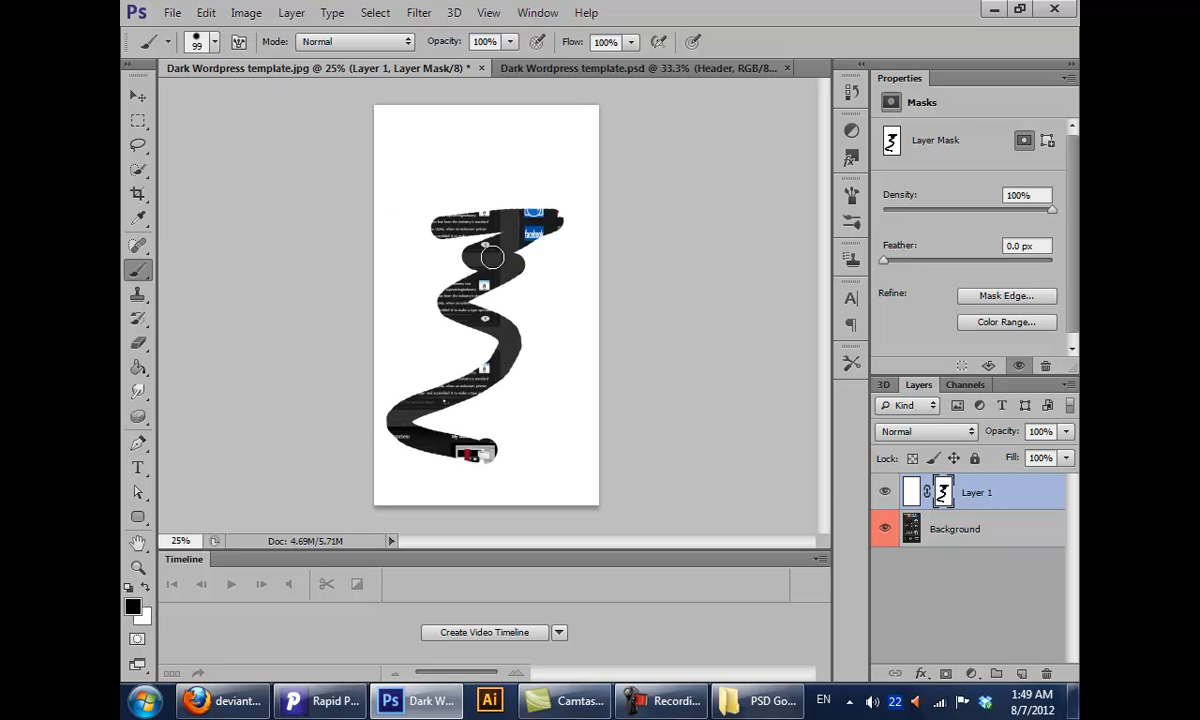
Delete Layer 1 together with its mask and select the Background layer
left_click(968, 531)
left_click_drag(950, 492, 1047, 675)
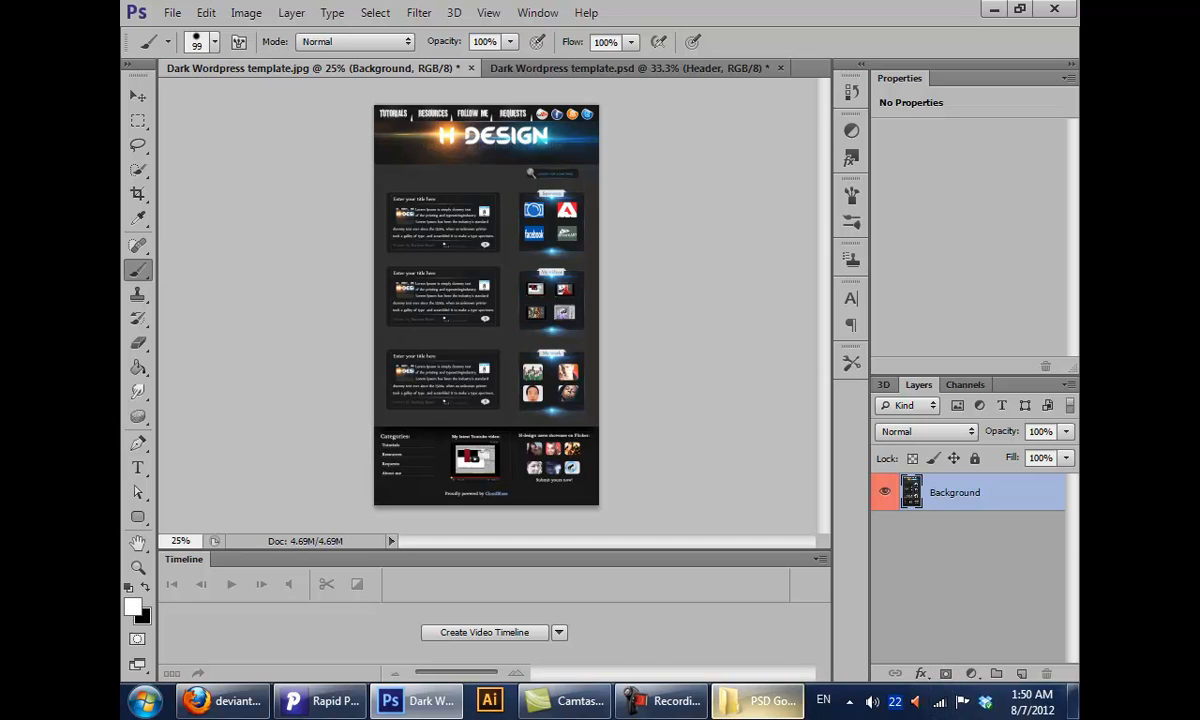
mouse_move(760, 700)
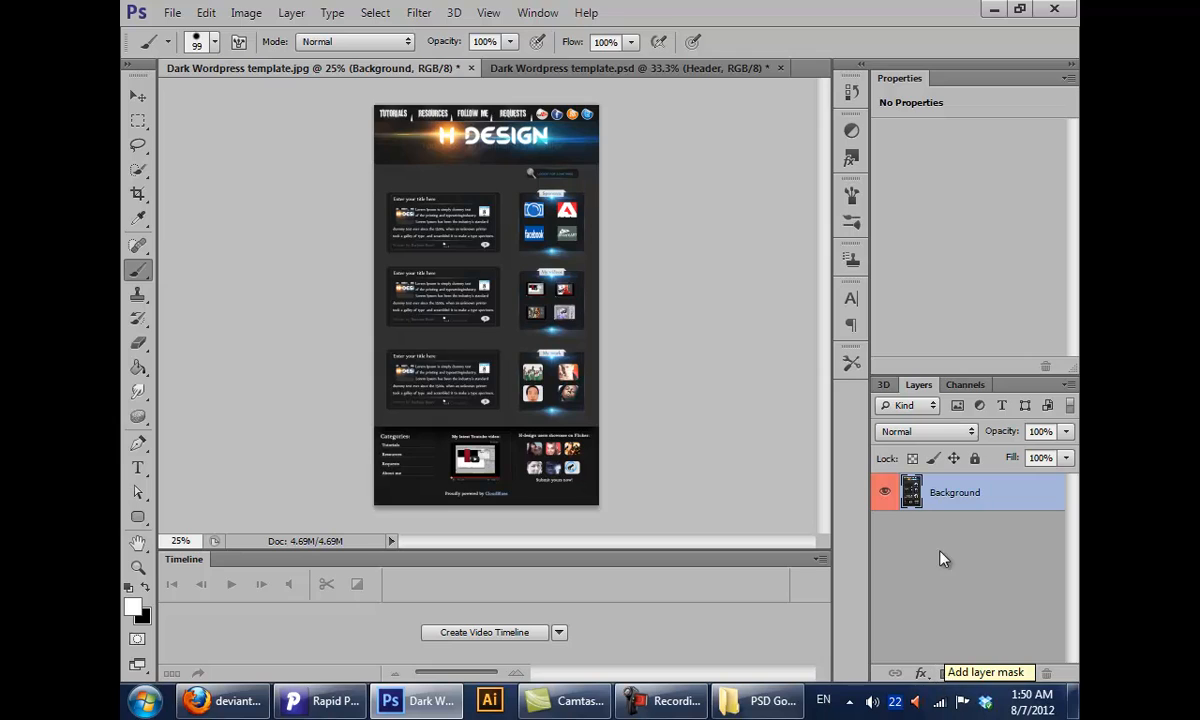
left_click(961, 602)
left_click(930, 492)
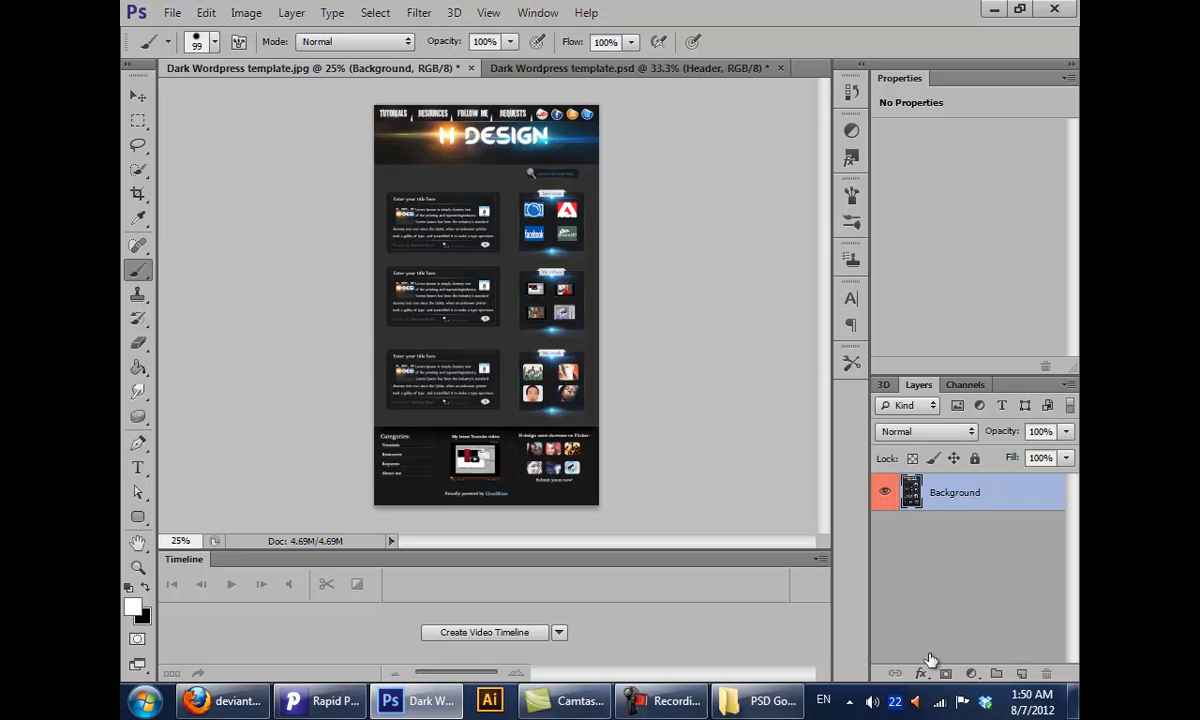
Review the layer style effects available for the Background layer, from Blending Options to Drop Shadow
left_click(921, 673)
left_click(923, 676)
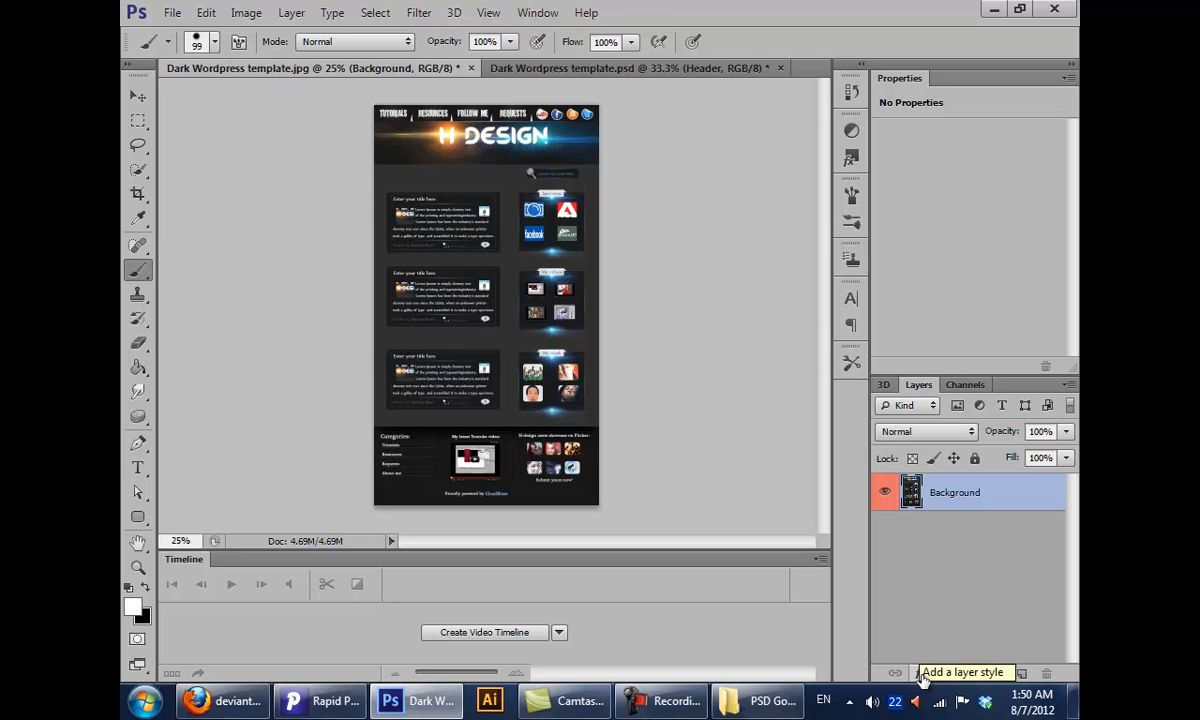
left_click(923, 676)
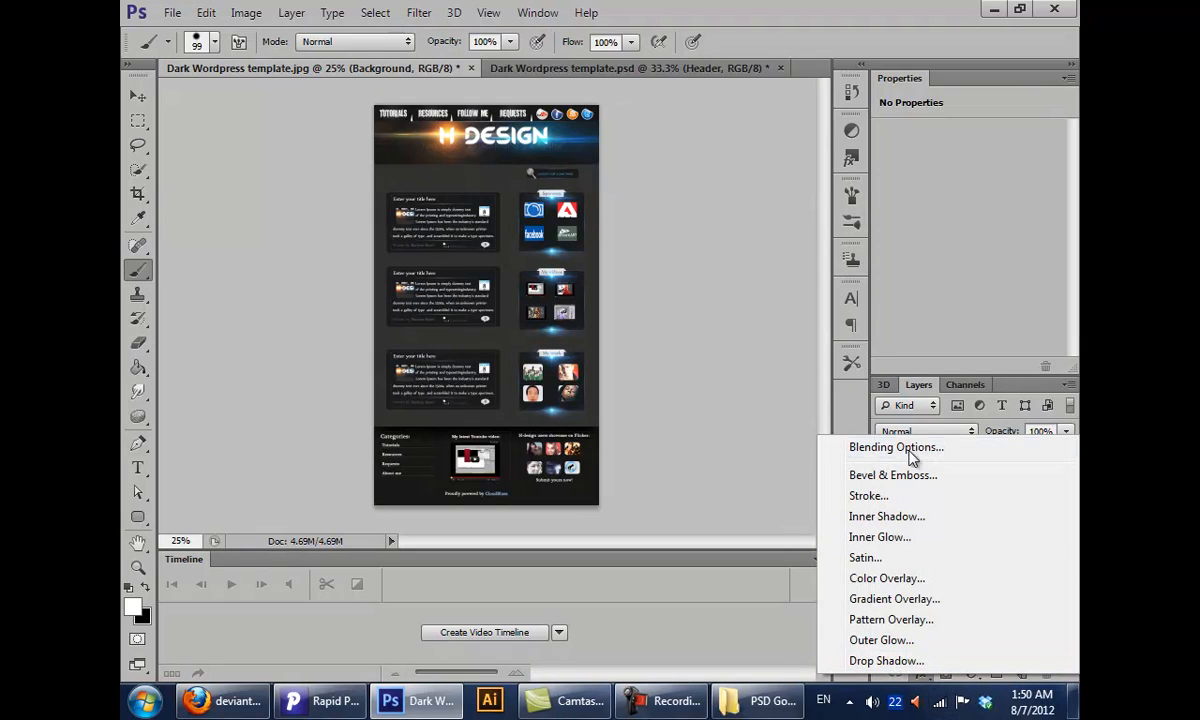
left_click(921, 677)
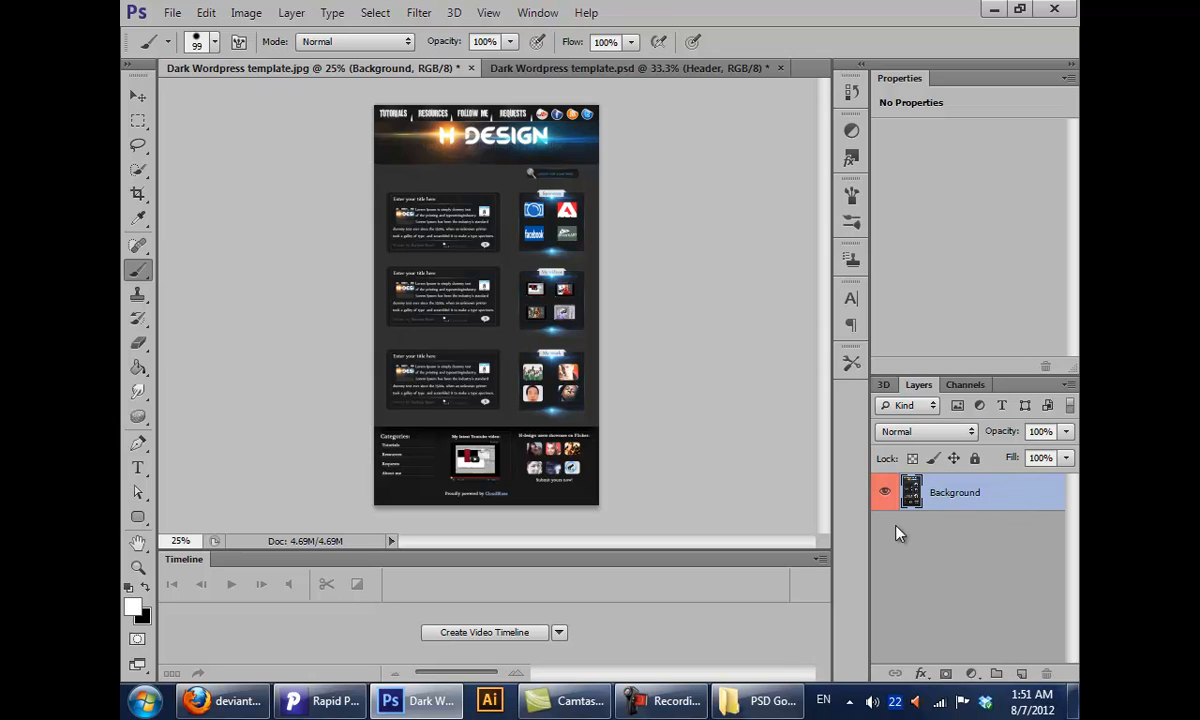
Open the Inner Glow settings for the Background layer, move the dialog off the Layers list, and cancel it
left_click(922, 674)
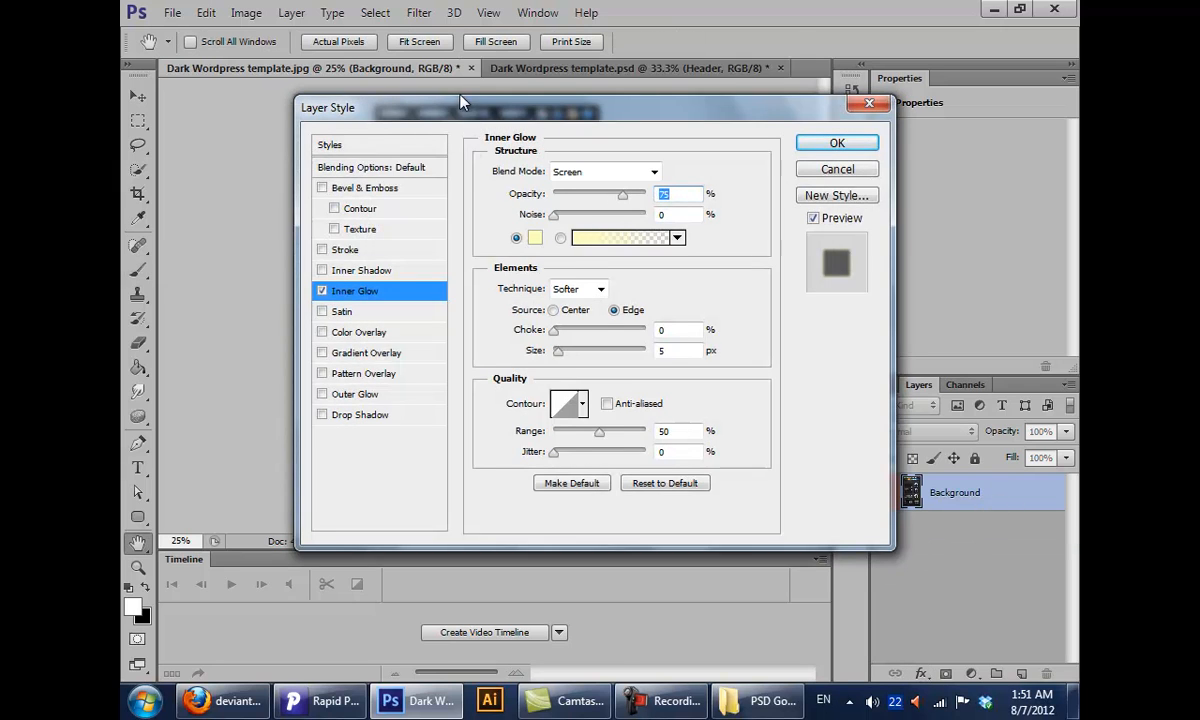
left_click_drag(460, 100, 326, 13)
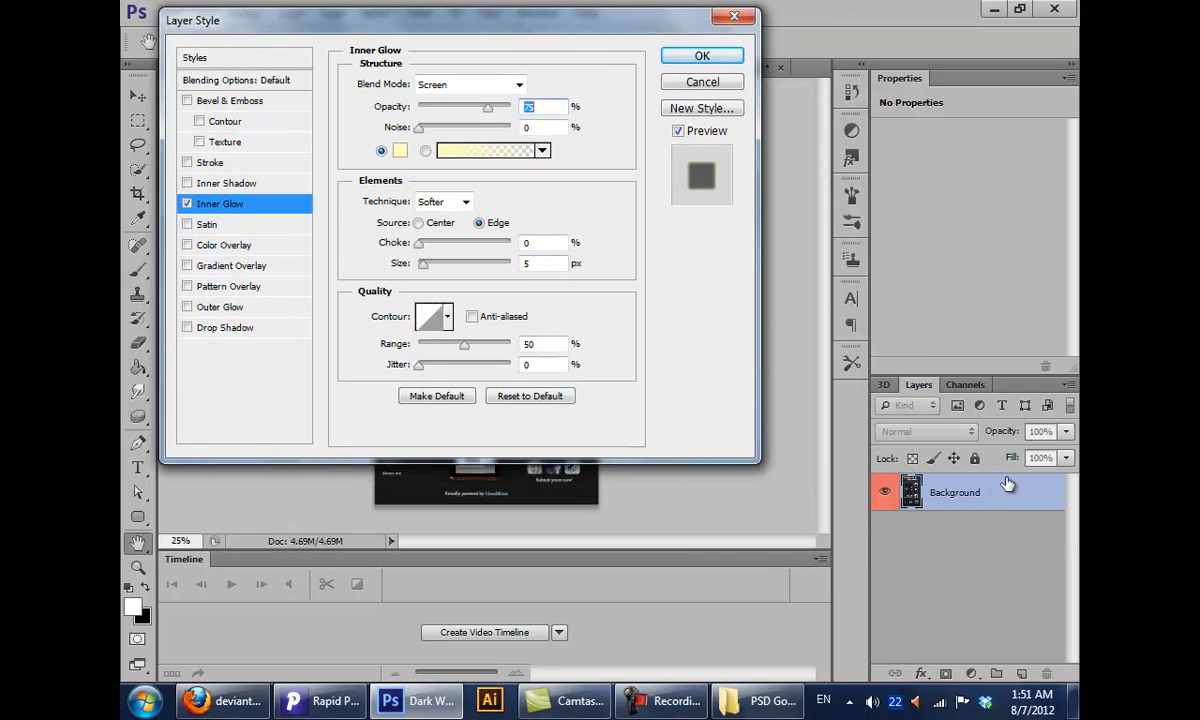
left_click(700, 83)
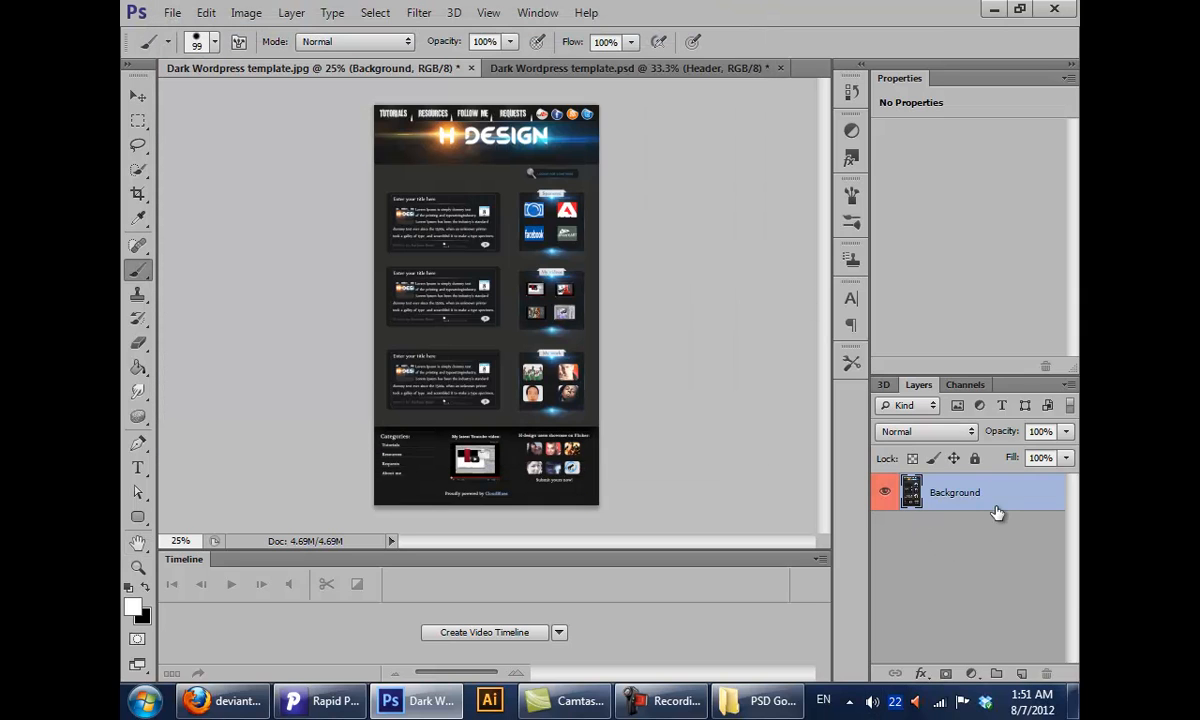
Try Bevel & Emboss, Stroke, Inner Glow, Color Overlay, Pattern Overlay and Drop Shadow on the Background layer, and cancel the layer style
key("h")
double_click(1008, 503)
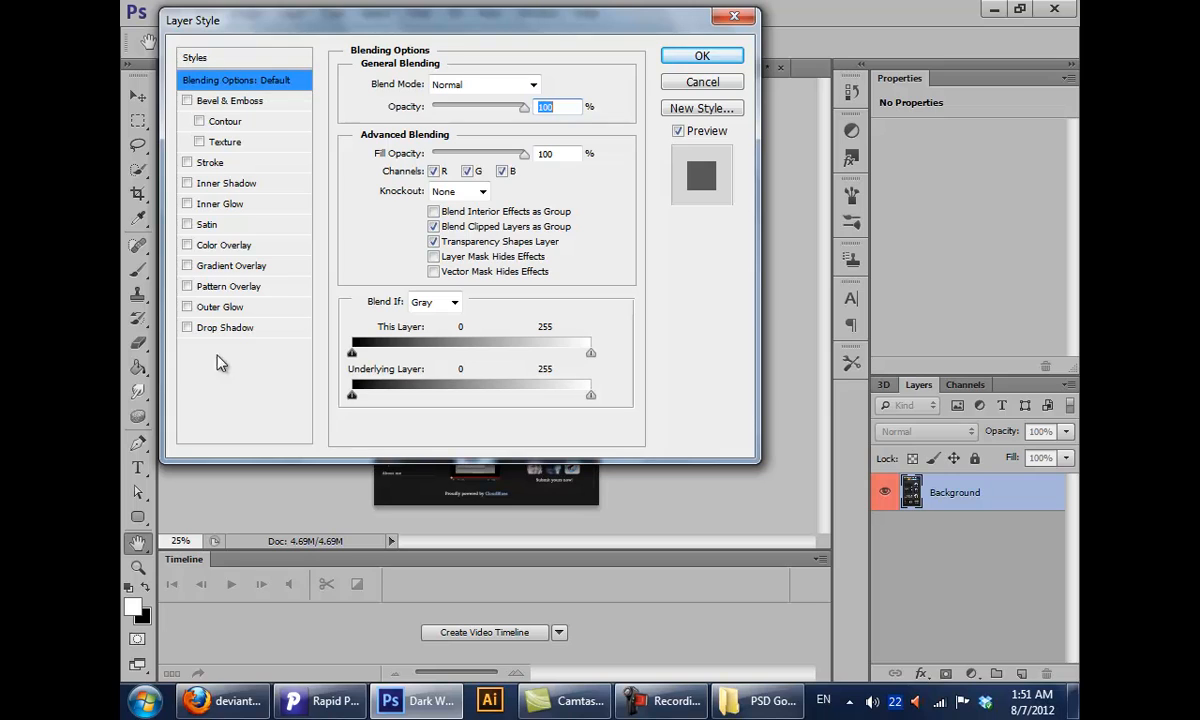
left_click(187, 101)
left_click(212, 166)
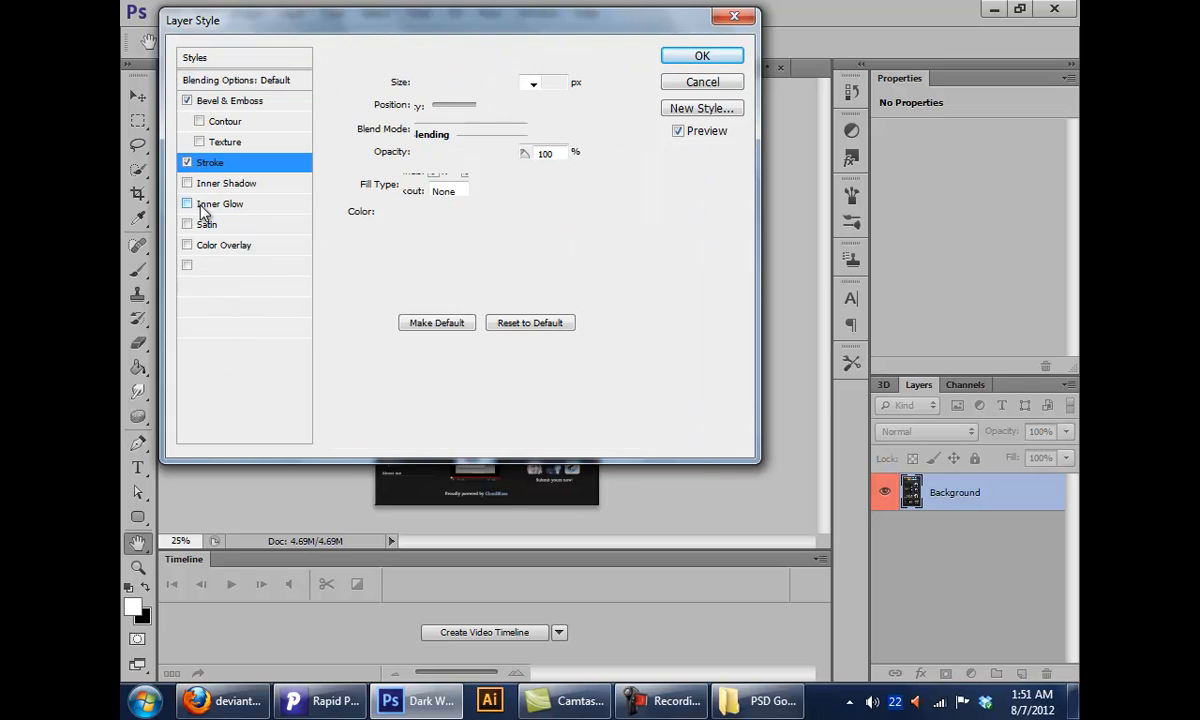
left_click(222, 245)
left_click(248, 332)
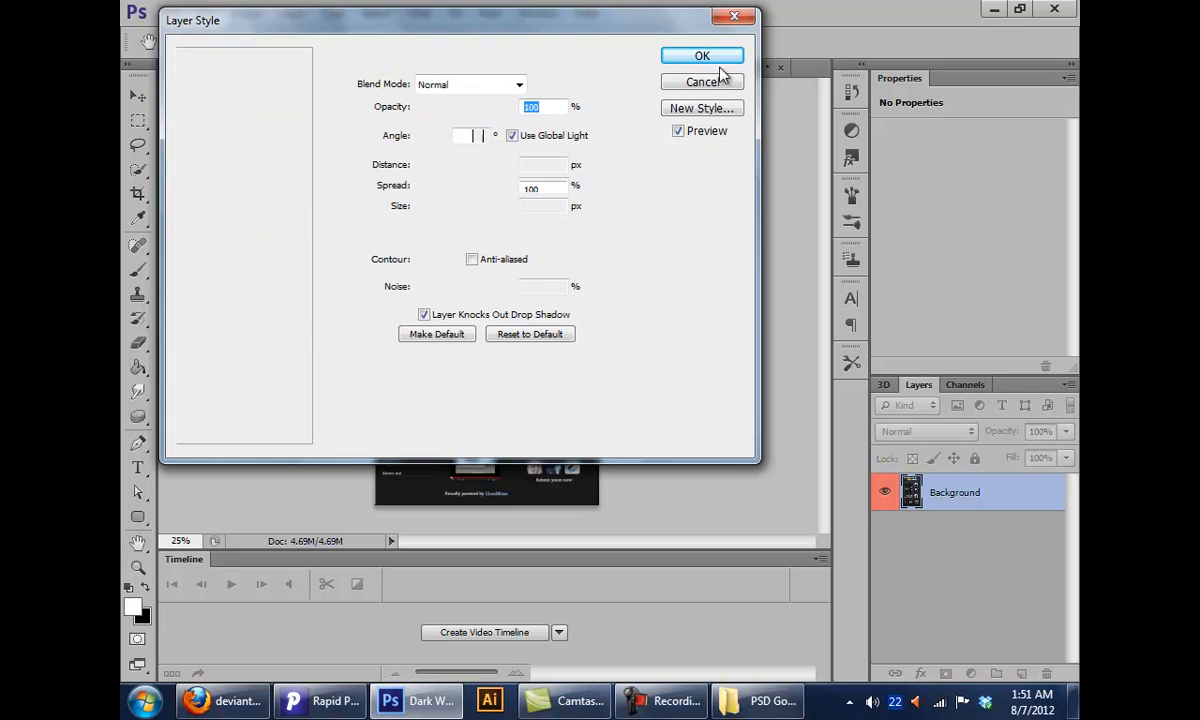
left_click(733, 88)
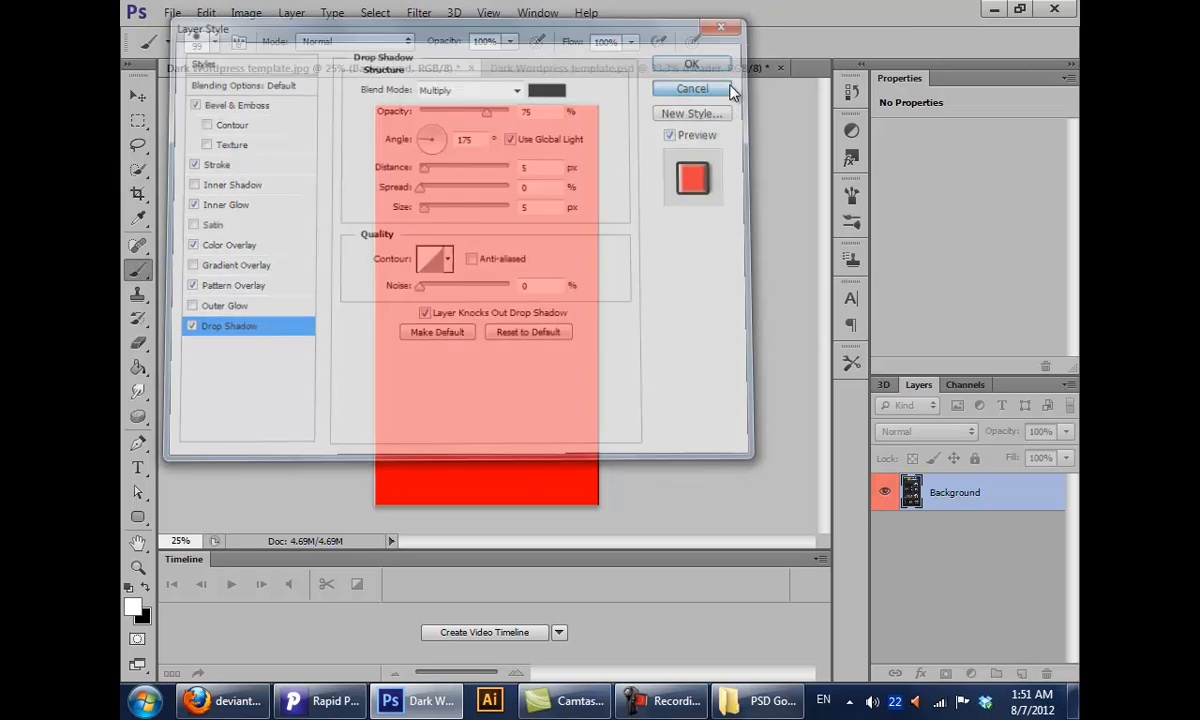
Examine the template's header, social icons and search box at 100% zoom
left_click(137, 566)
left_click(313, 356)
left_click_drag(313, 356, 573, 335)
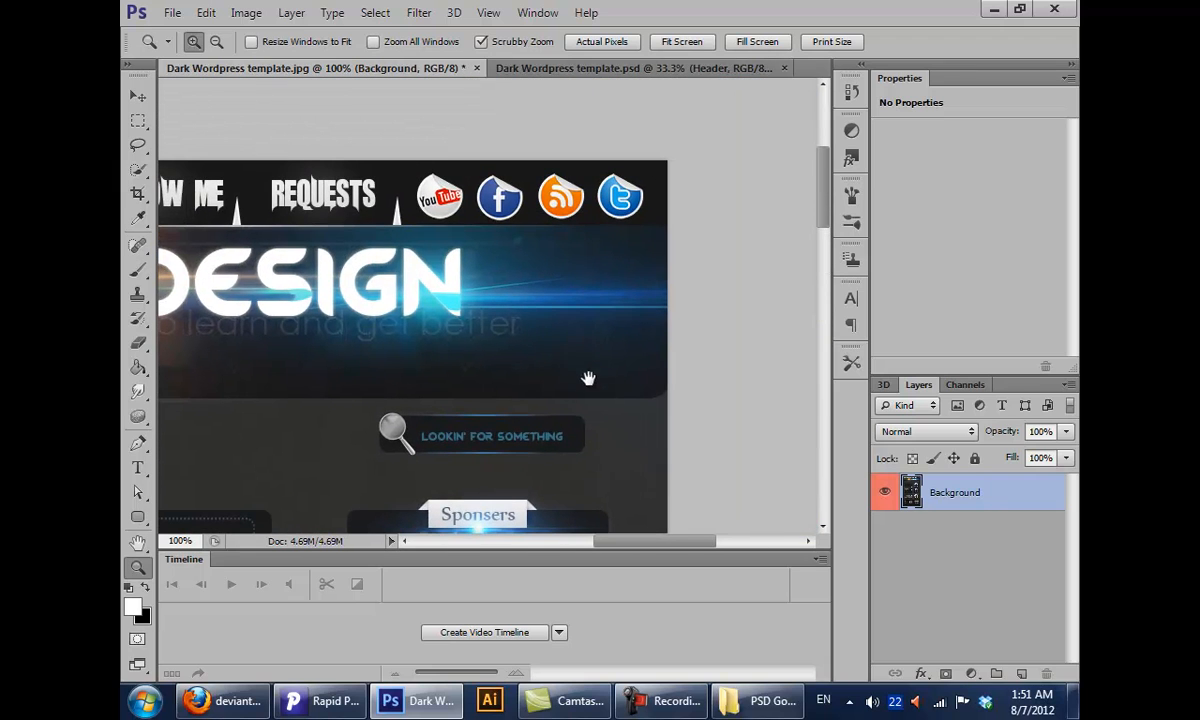
left_click_drag(587, 378, 661, 307)
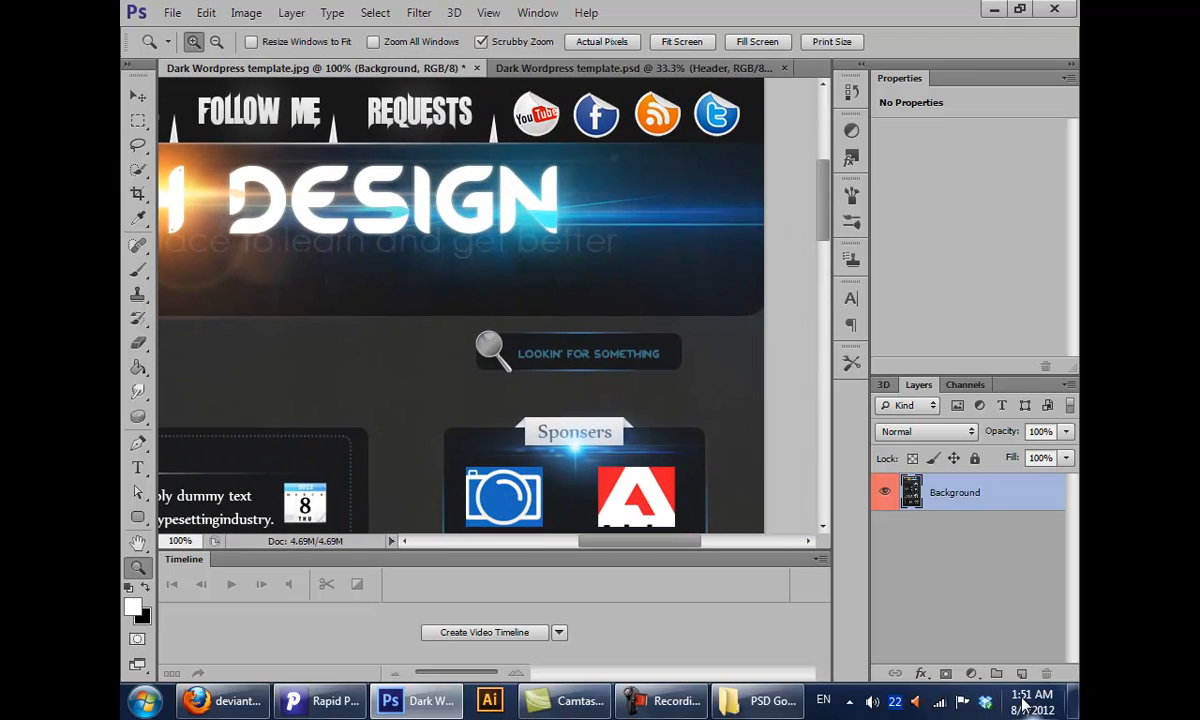
left_click_drag(654, 391, 690, 467)
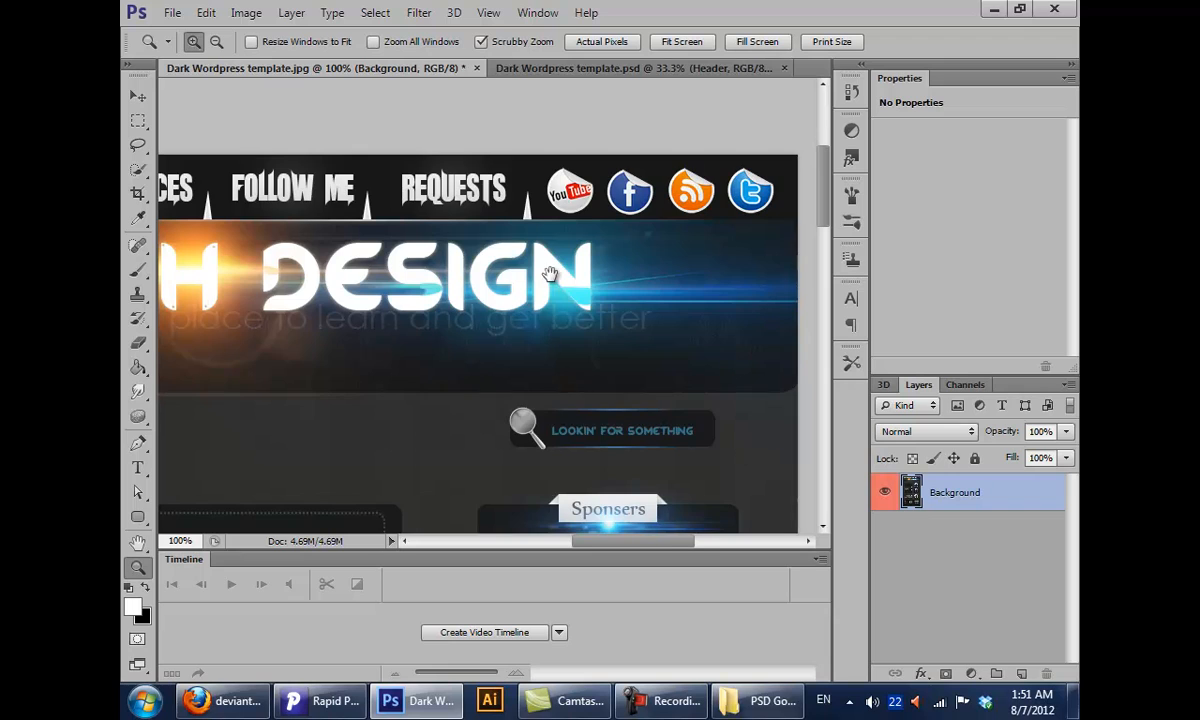
left_click_drag(540, 274, 632, 294)
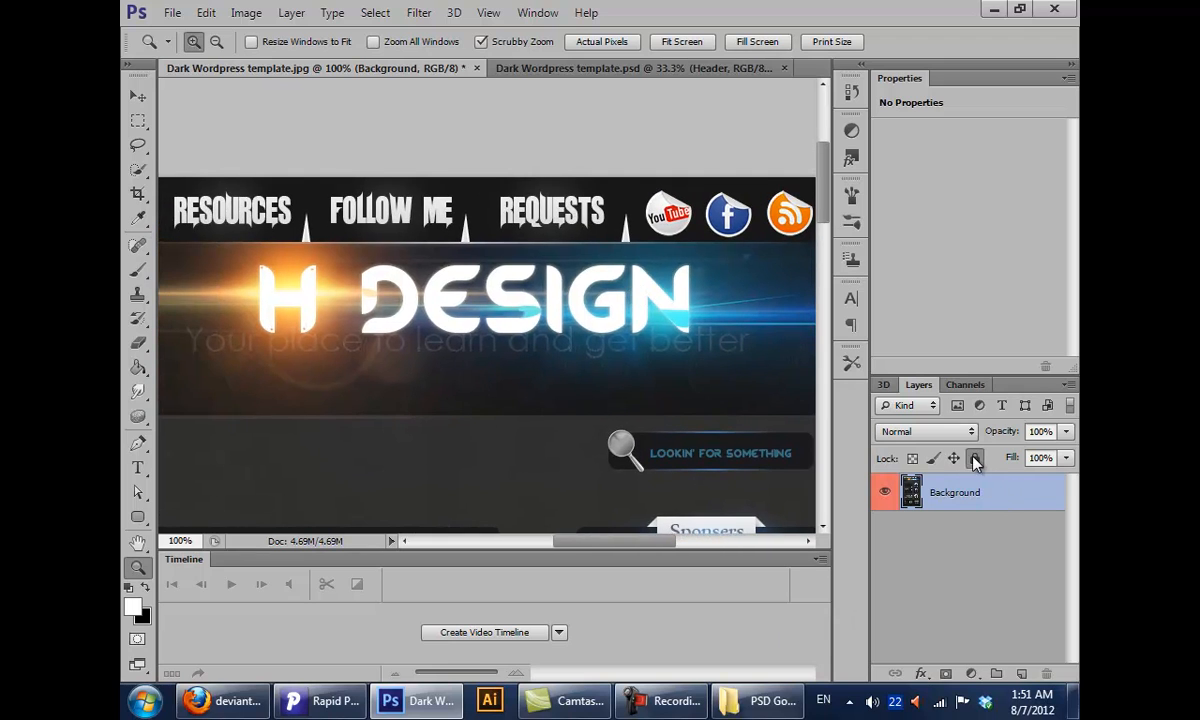
Try opening the Background layer's style settings with the layer fully locked, then remove its full, position and pixel locks
left_click(974, 458)
double_click(1005, 496)
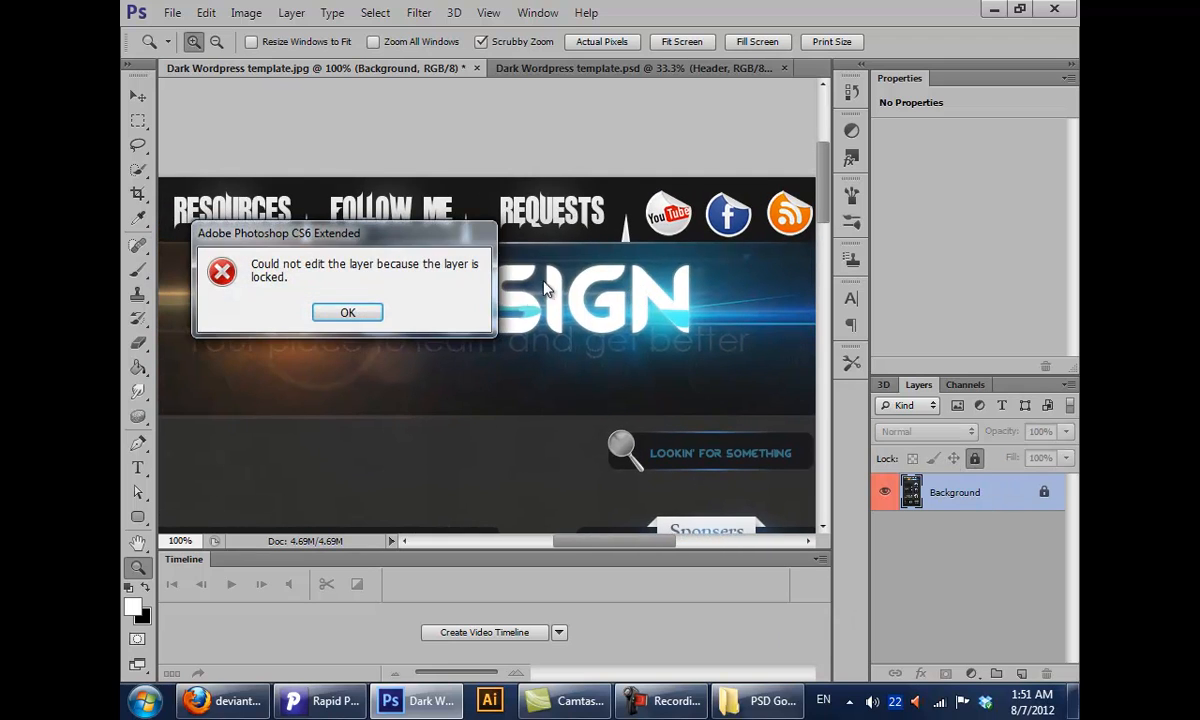
left_click(345, 313)
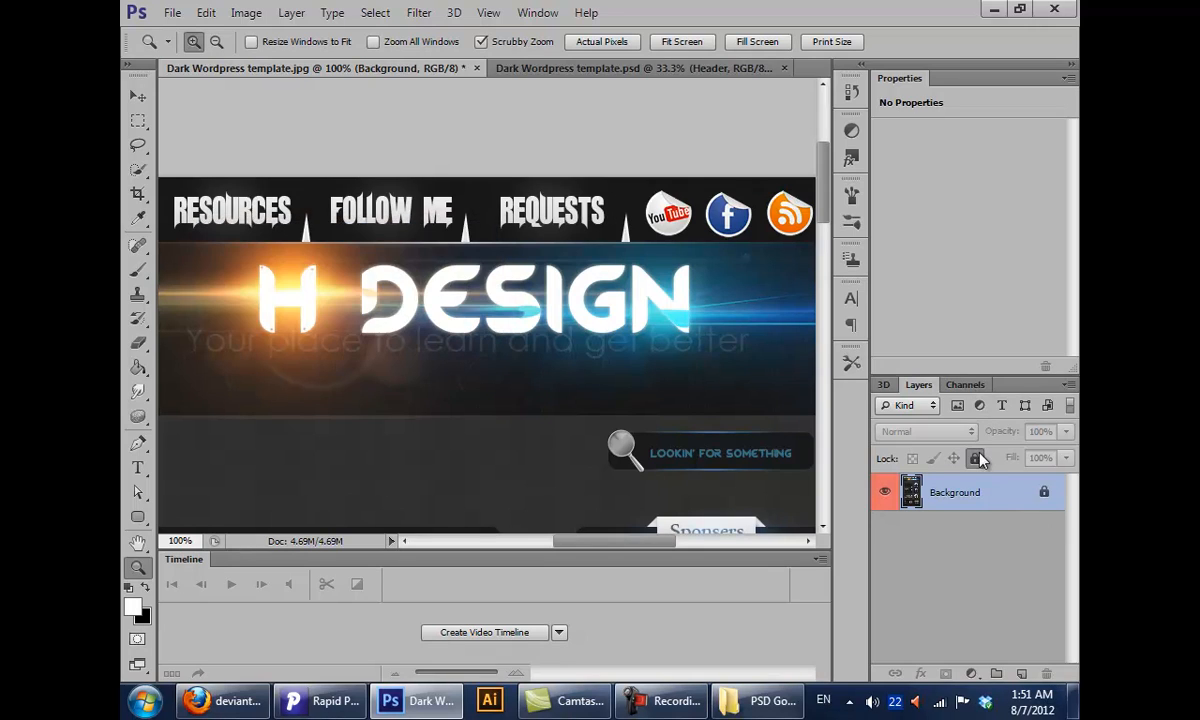
left_click(976, 458)
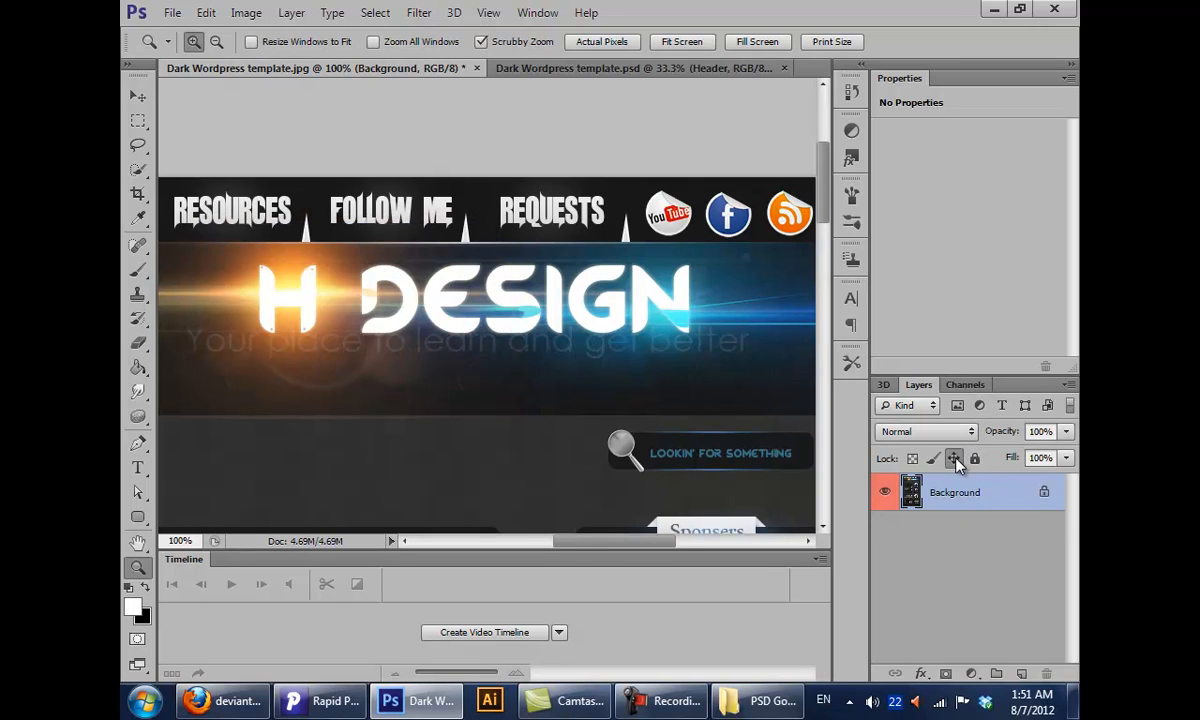
left_click(934, 458)
left_click(935, 459)
Add two empty layers above the Background layer and fully lock the upper one
key("ctrl+shift+alt+n")
key("ctrl+shift+alt+n")
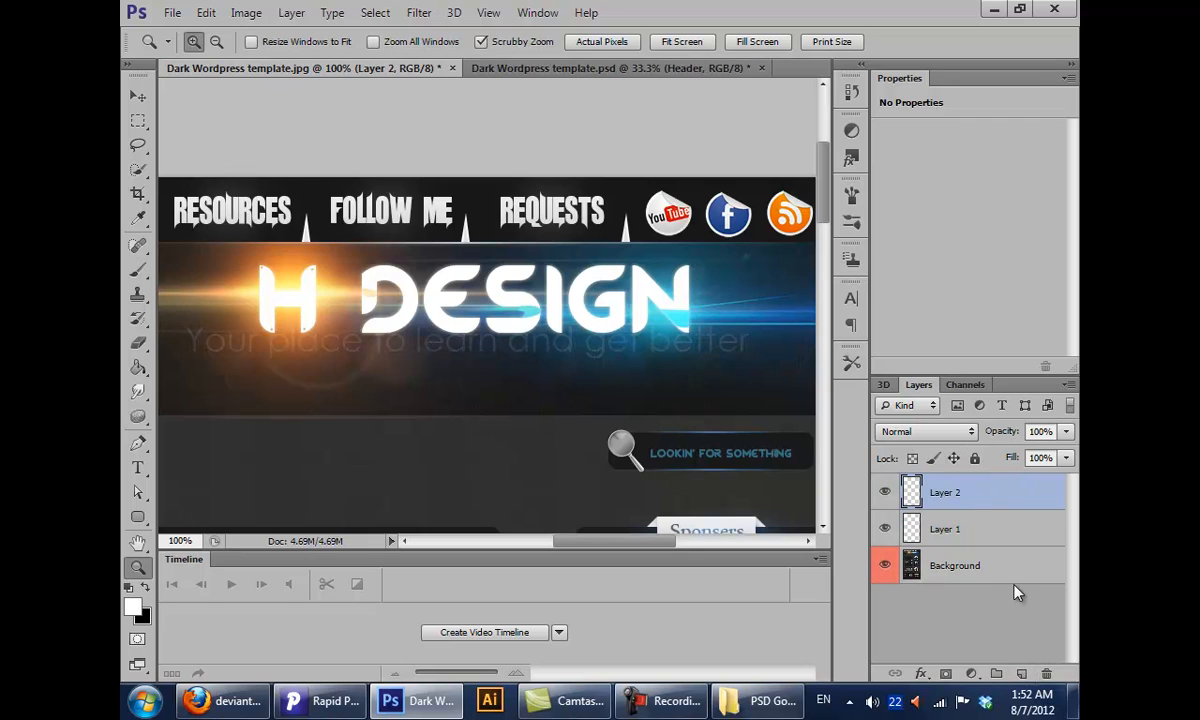
left_click(975, 458)
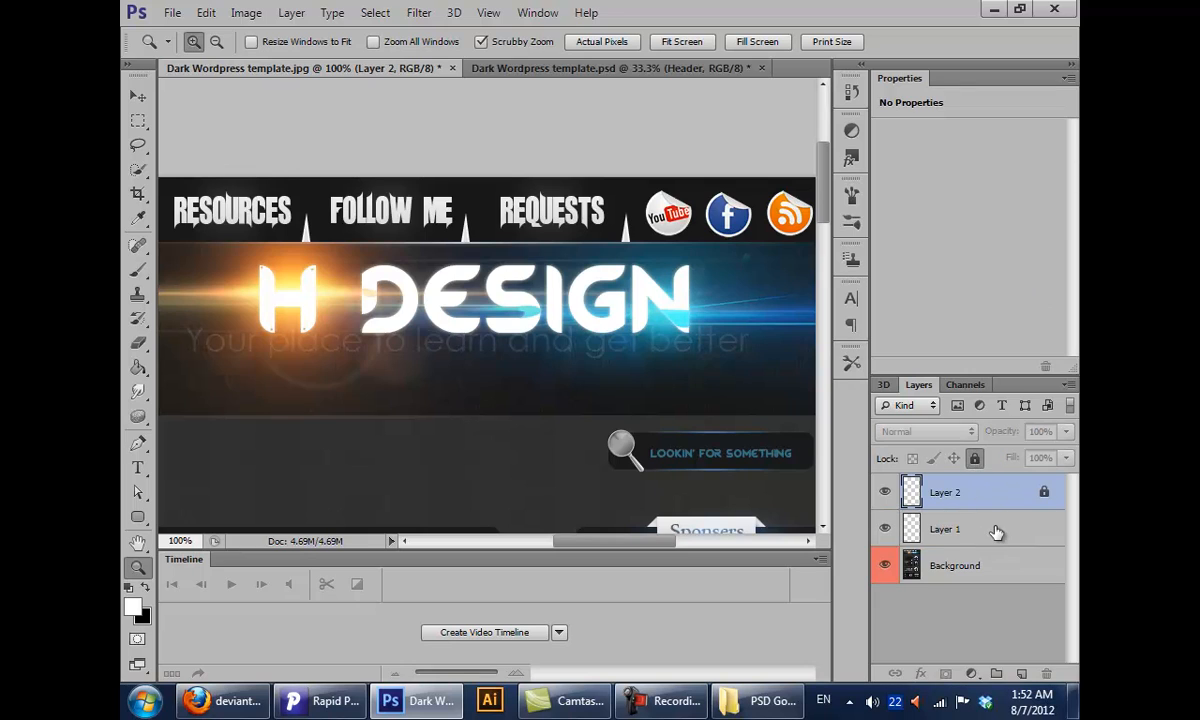
left_click(996, 530)
left_click(958, 494)
Unlock the upper new layer and delete both new layers, keeping only the Background layer
left_click(975, 458)
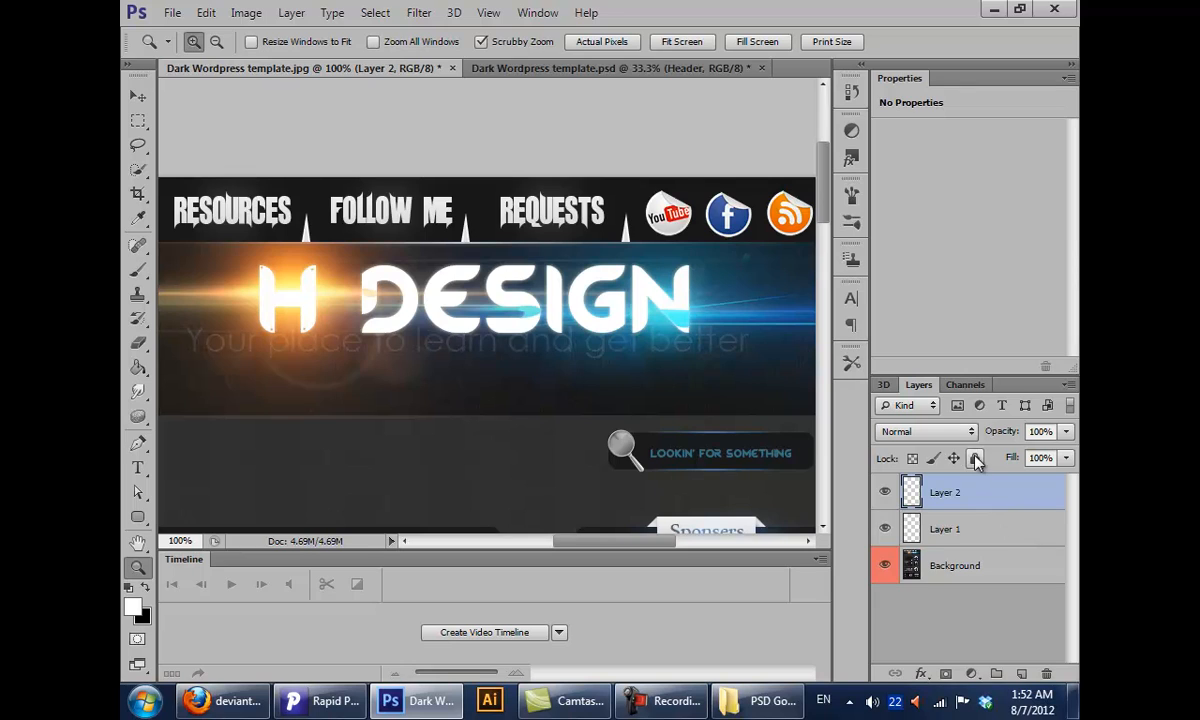
left_click(1047, 674)
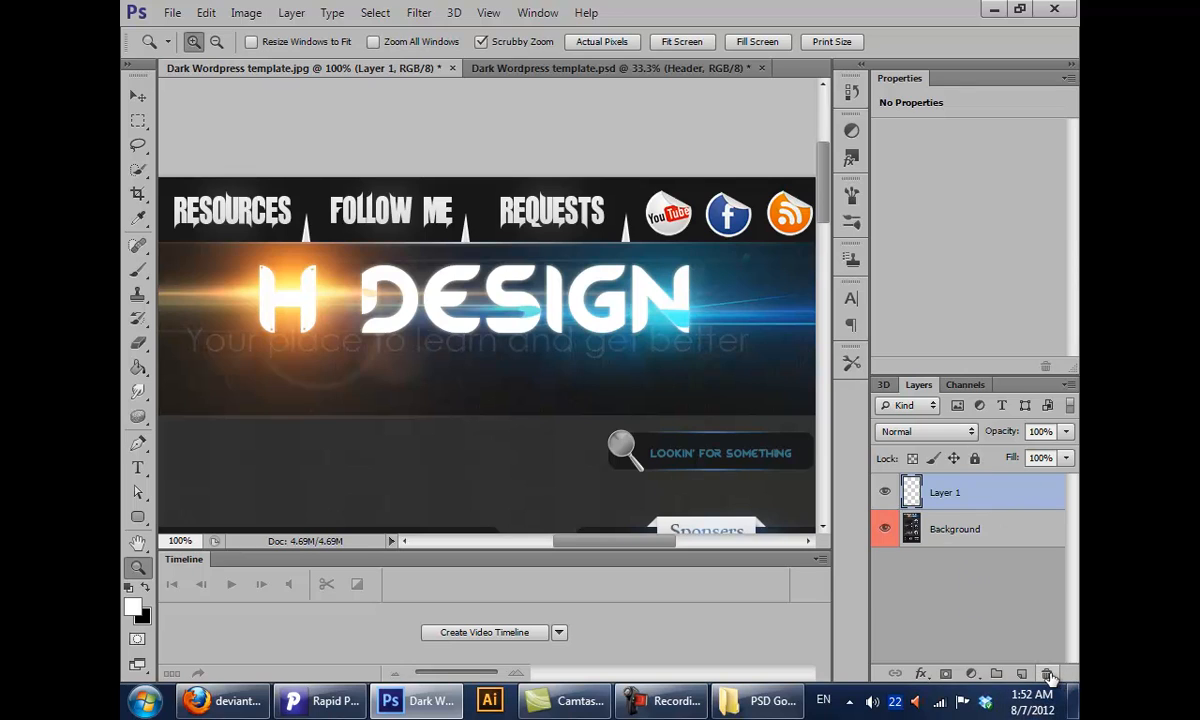
left_click(1047, 674)
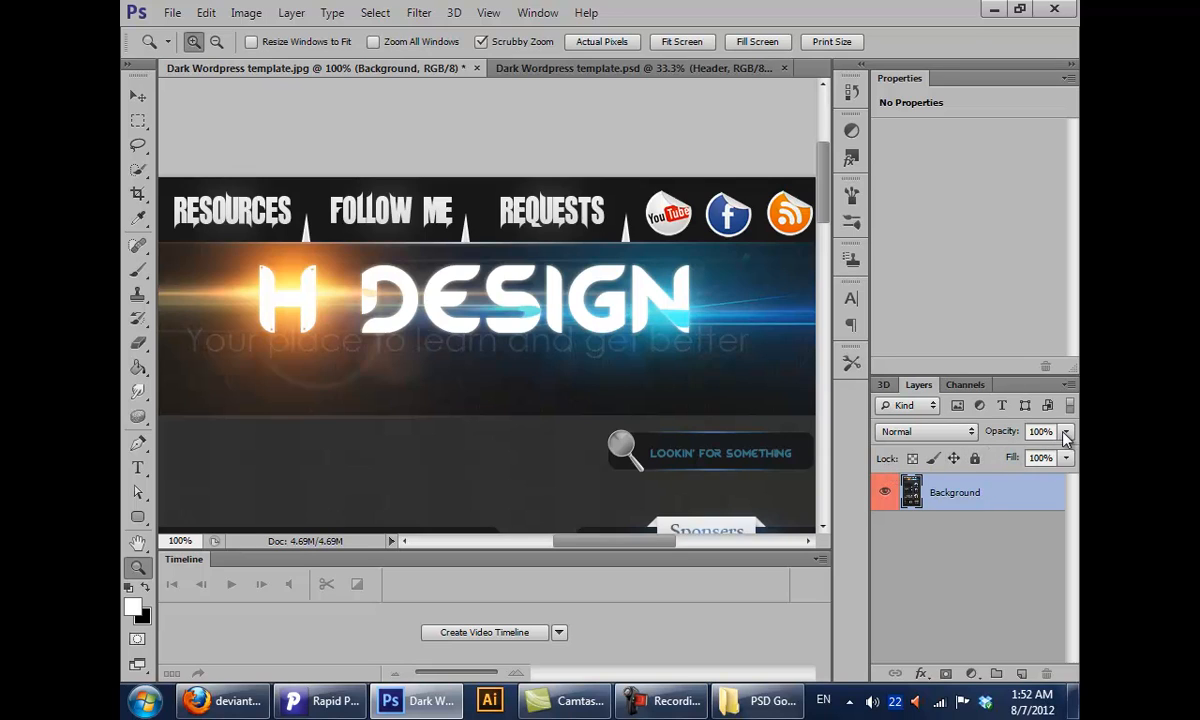
Examine the Opacity and Fill sliders of the Background layer
left_click_drag(1066, 433, 1068, 480)
left_click(1066, 457)
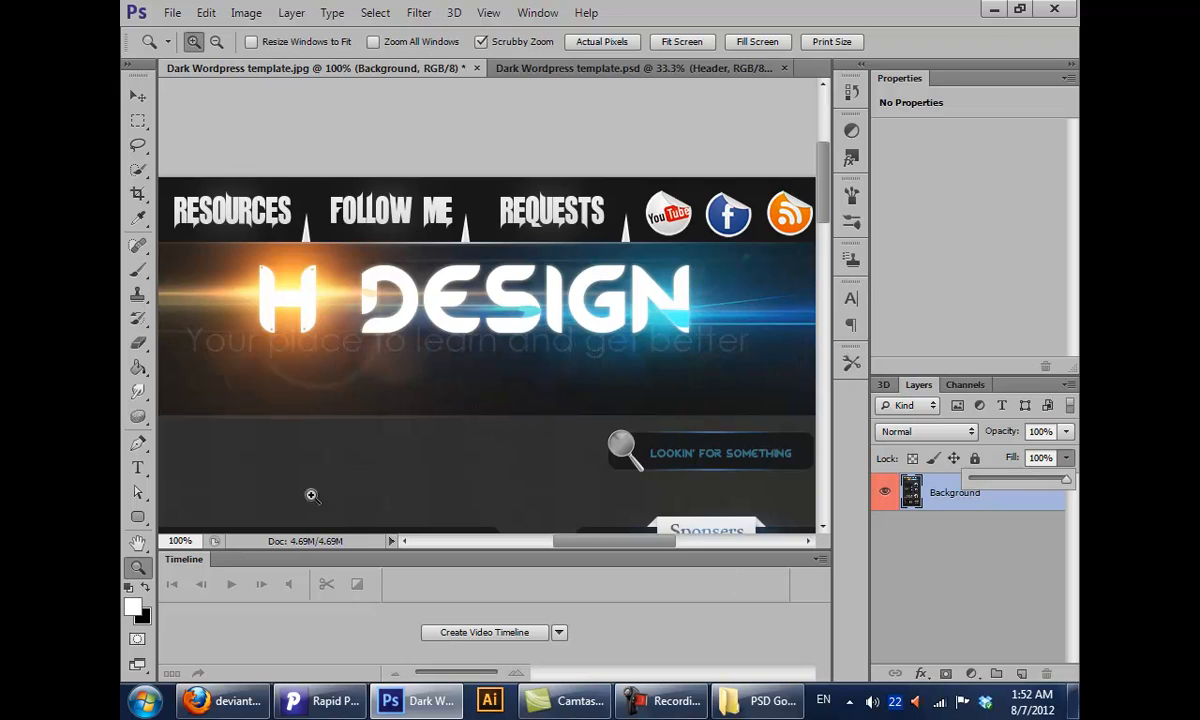
left_click(1067, 433)
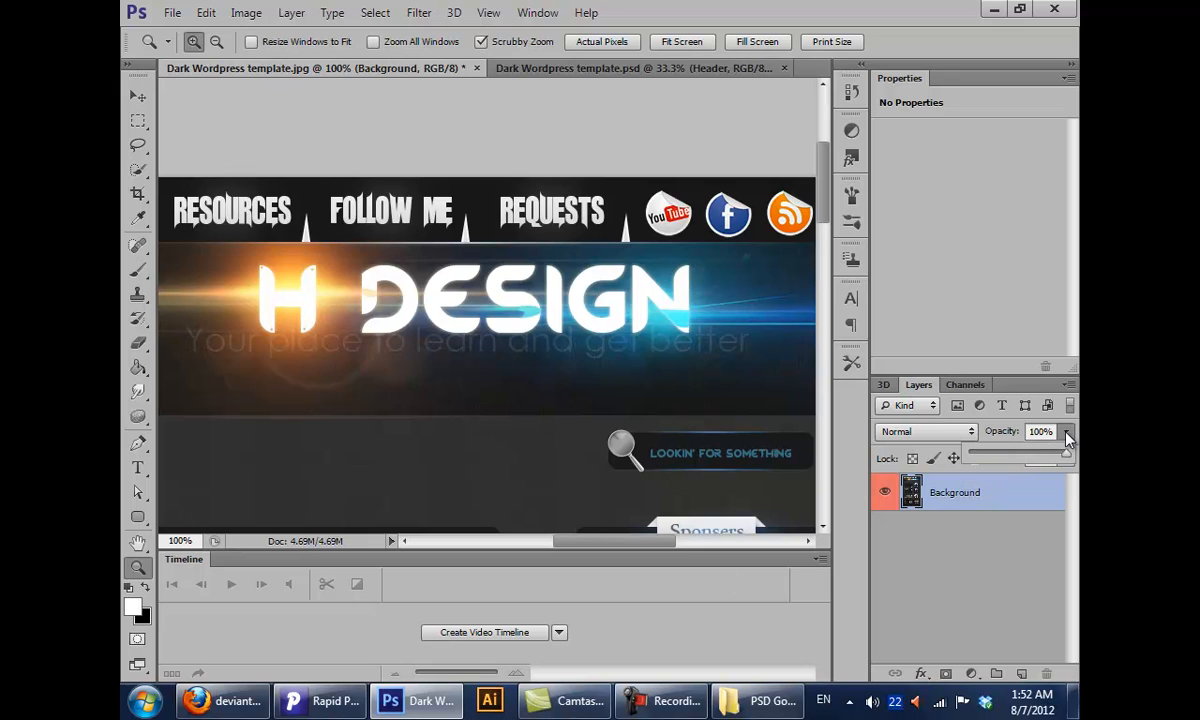
left_click(1067, 514)
left_click(1047, 500)
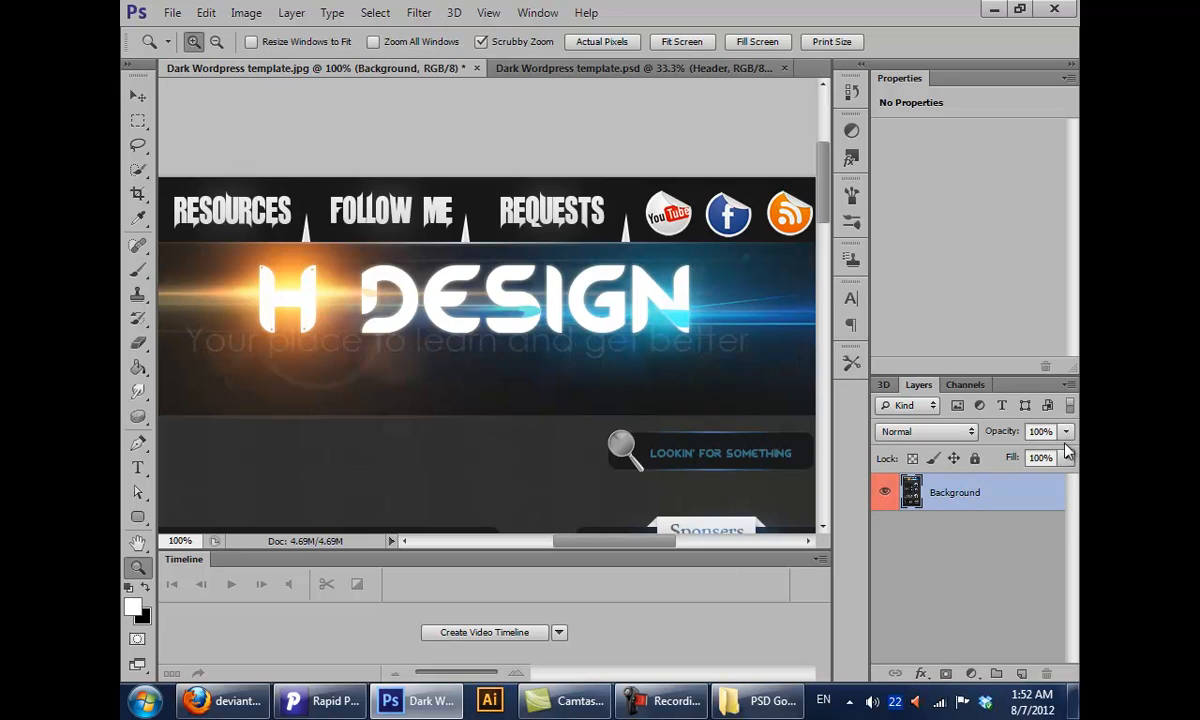
Try 50% opacity on the Background layer, view more of the template, and restore the opacity to 100%
left_click(1067, 432)
left_click_drag(1064, 456, 1020, 455)
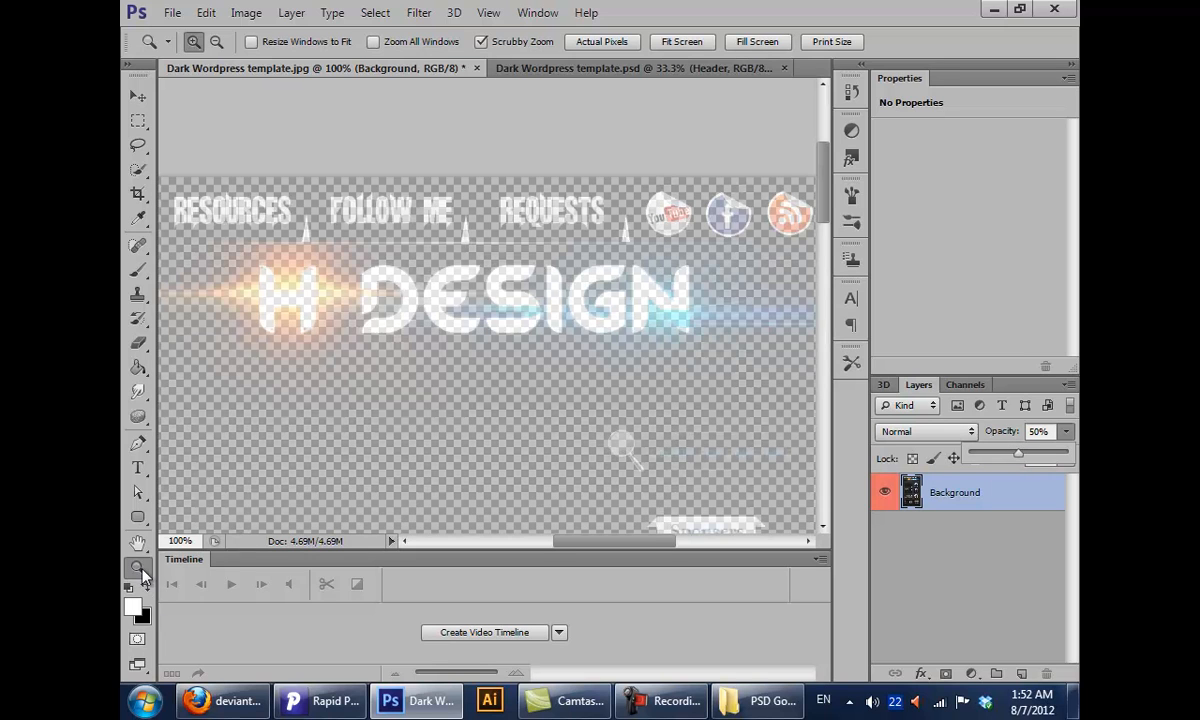
left_click_drag(321, 429, 601, 272)
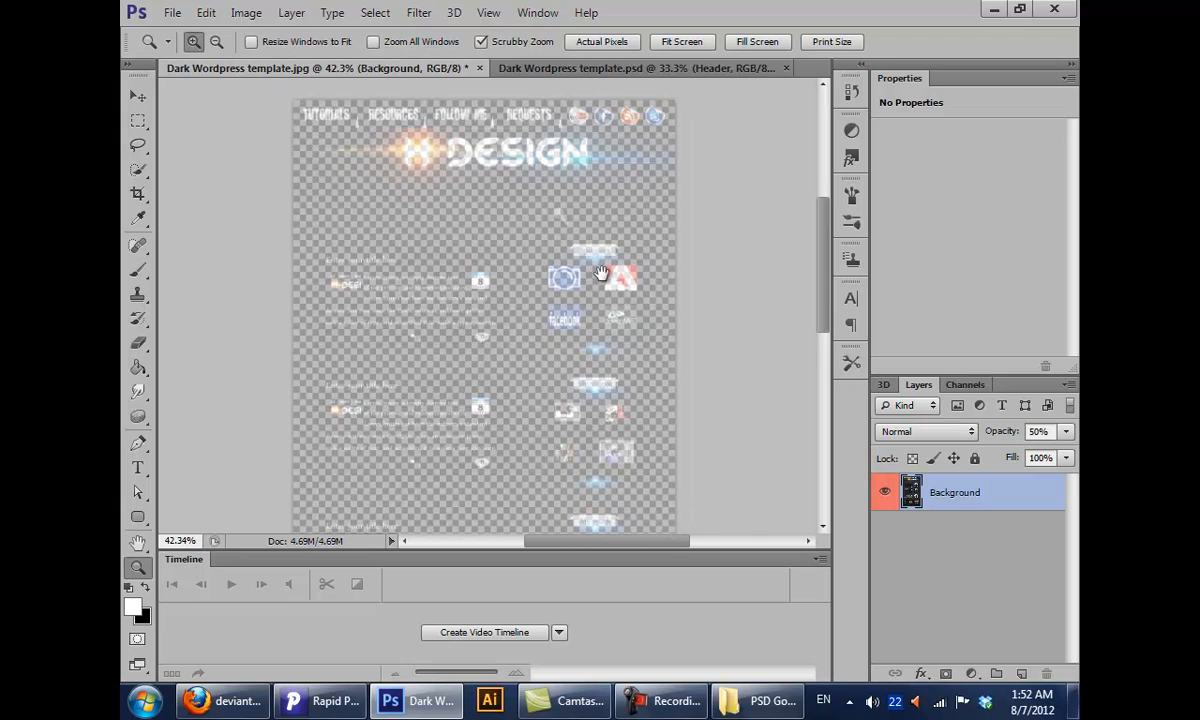
left_click(1068, 434)
left_click_drag(1025, 457, 1073, 455)
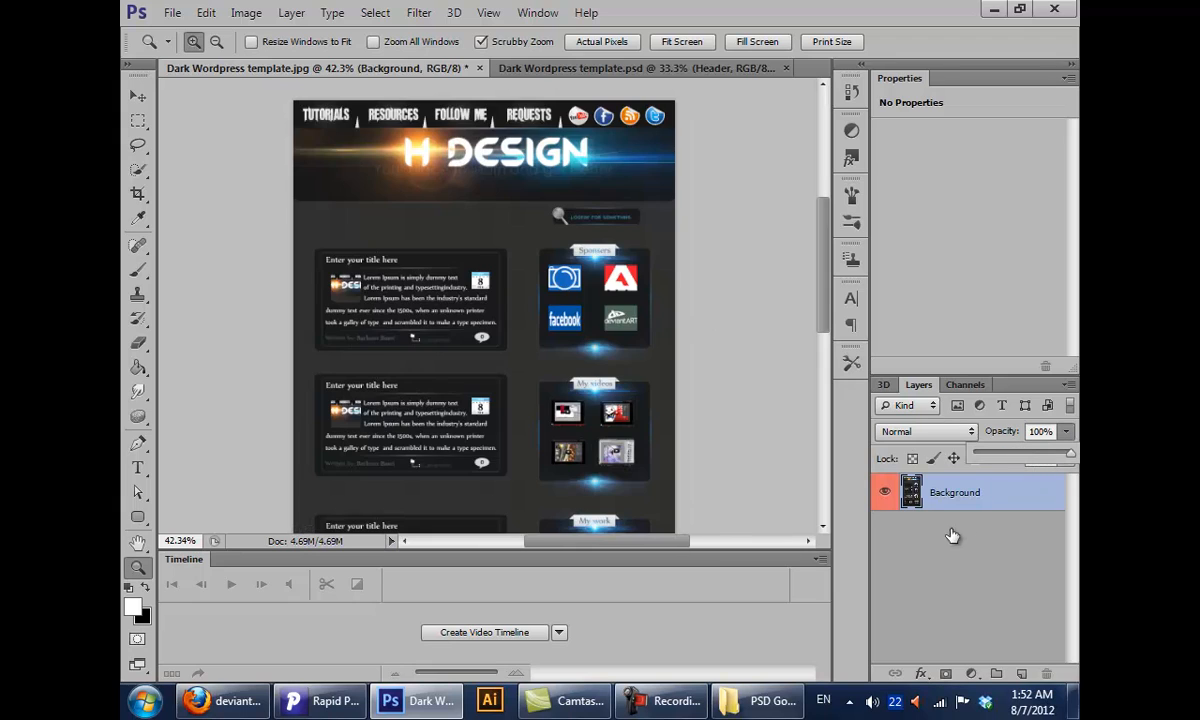
left_click(962, 497)
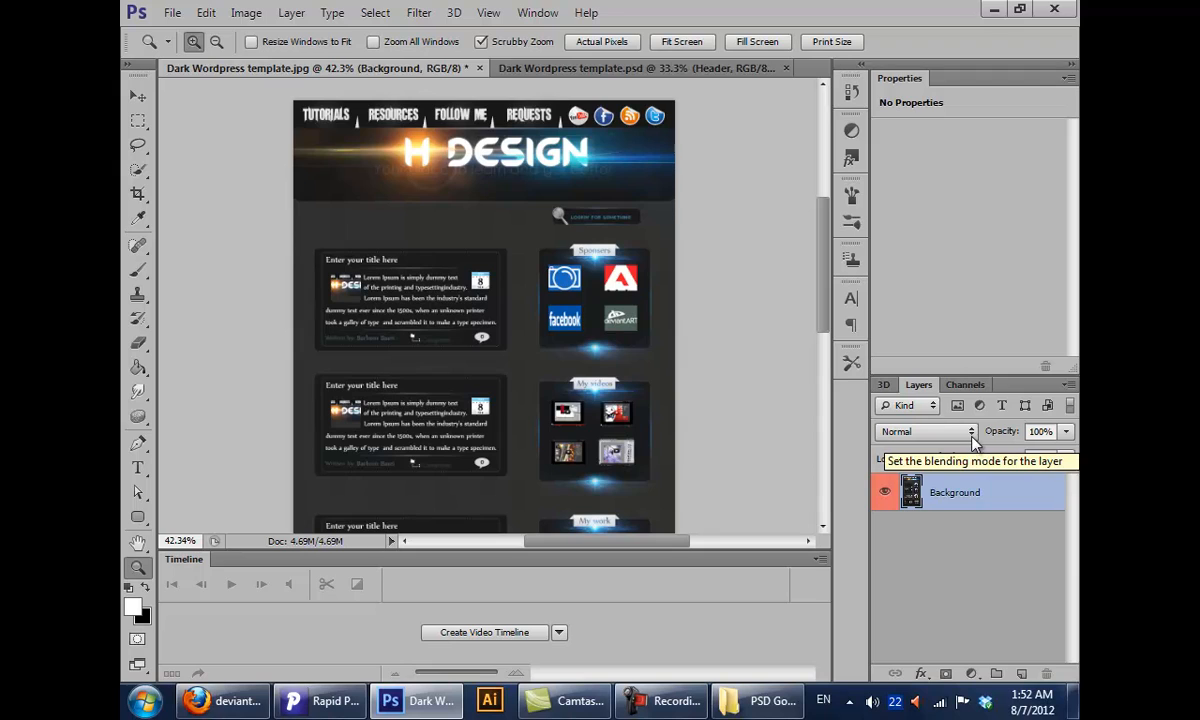
Add a new layer above the Background layer and fill it with white using the Paint Bucket
left_click(1021, 674)
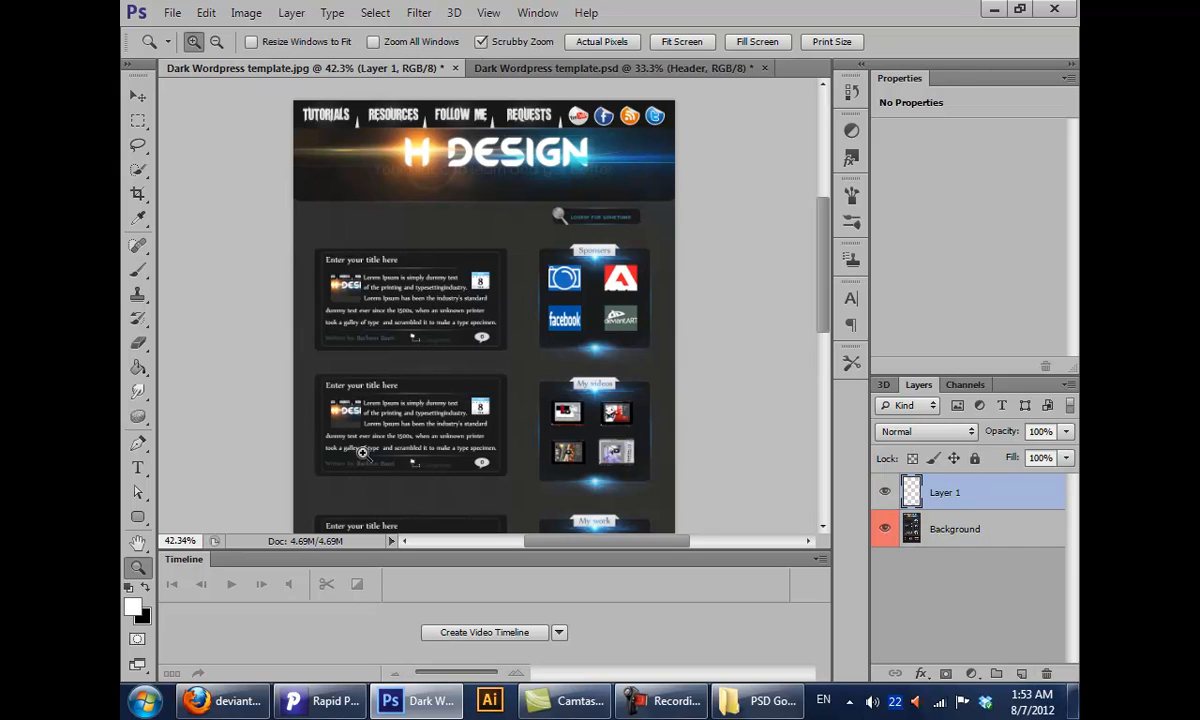
left_click(138, 367)
left_click(562, 238)
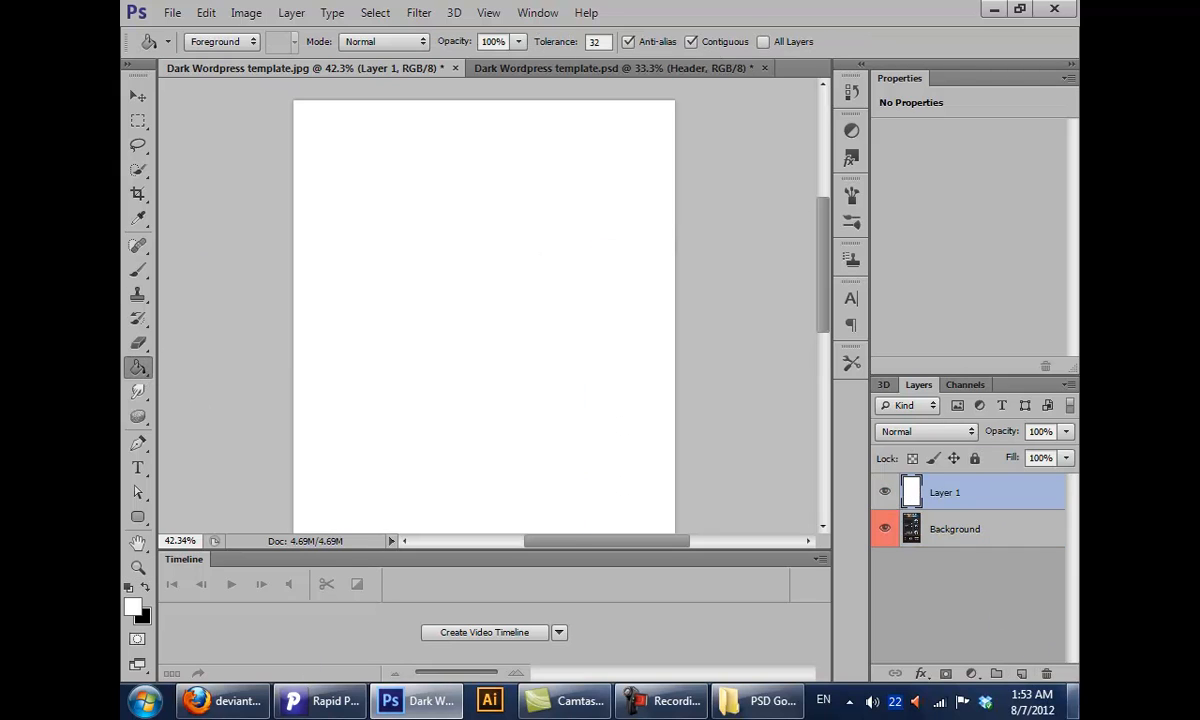
Set the white layer's blend mode to Soft Light and inspect its effect on the template at 100% zoom
left_click(972, 436)
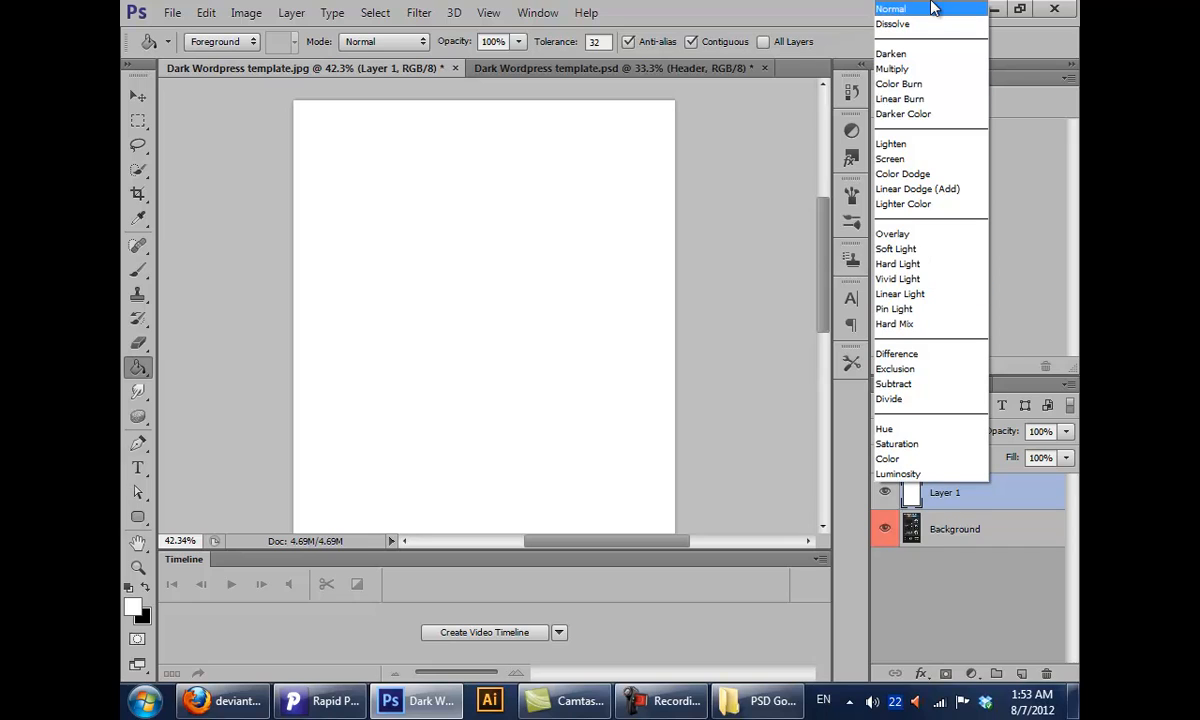
left_click(940, 249)
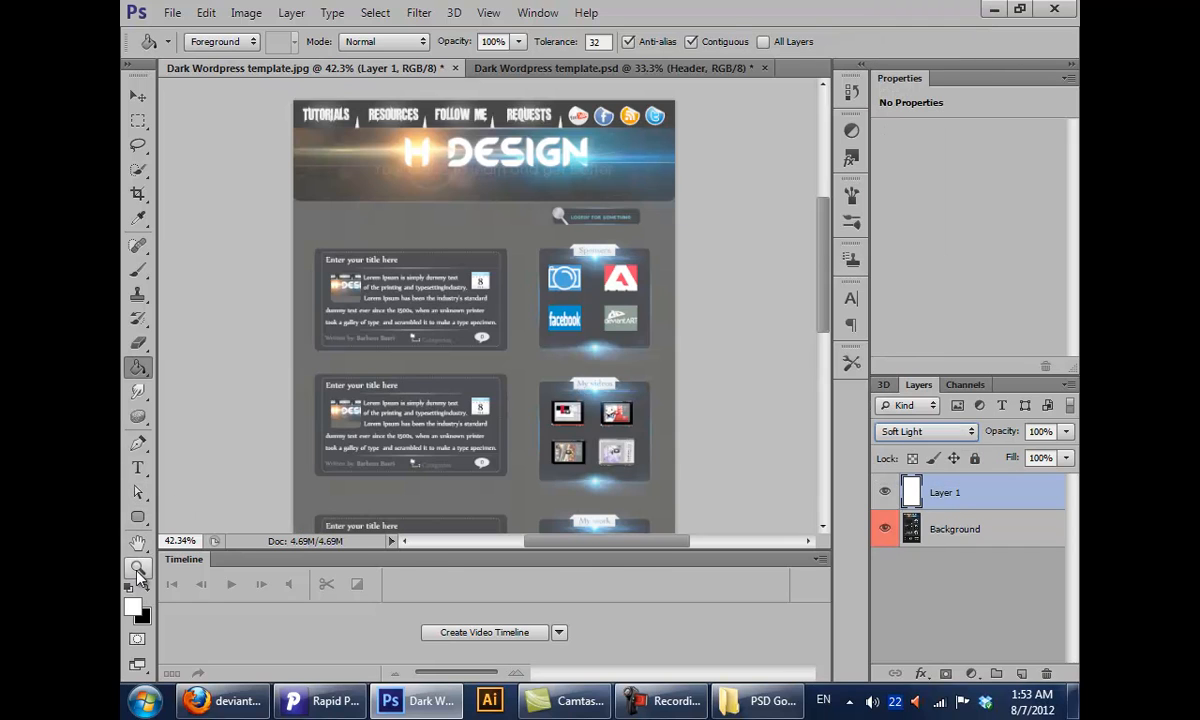
left_click(138, 567)
left_click(245, 470)
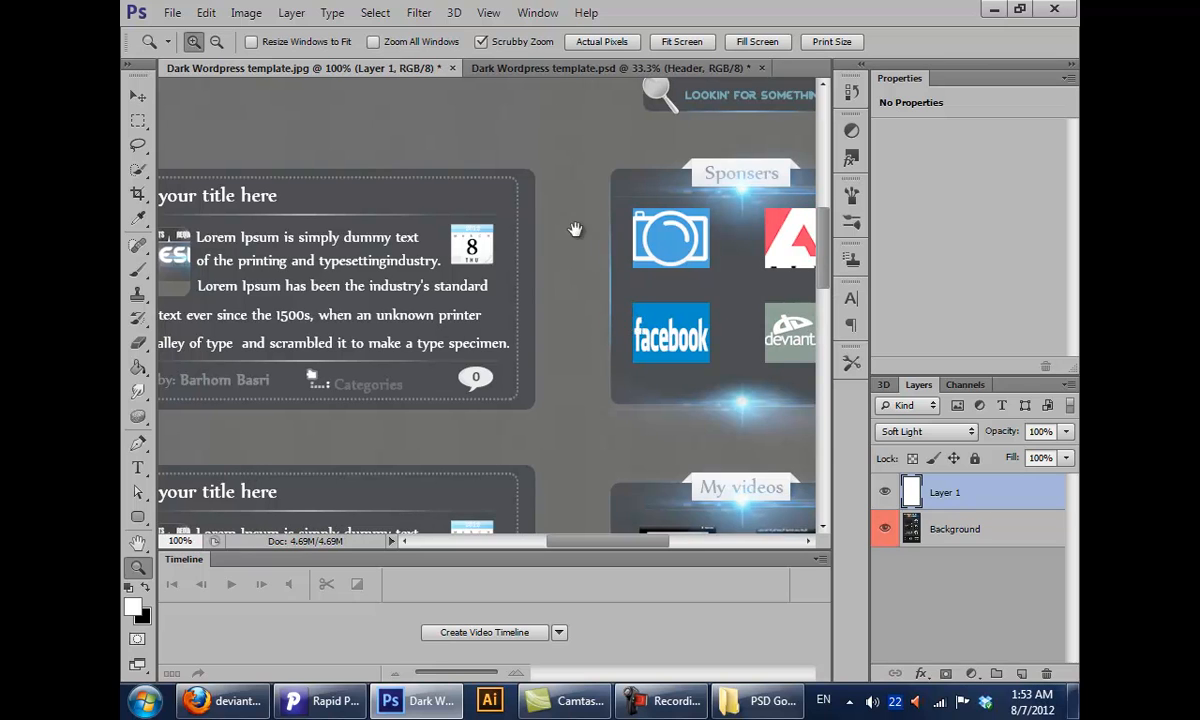
left_click_drag(575, 229, 379, 88)
Lower the white Soft Light layer's opacity to 34% and delete the layer
left_click(1066, 431)
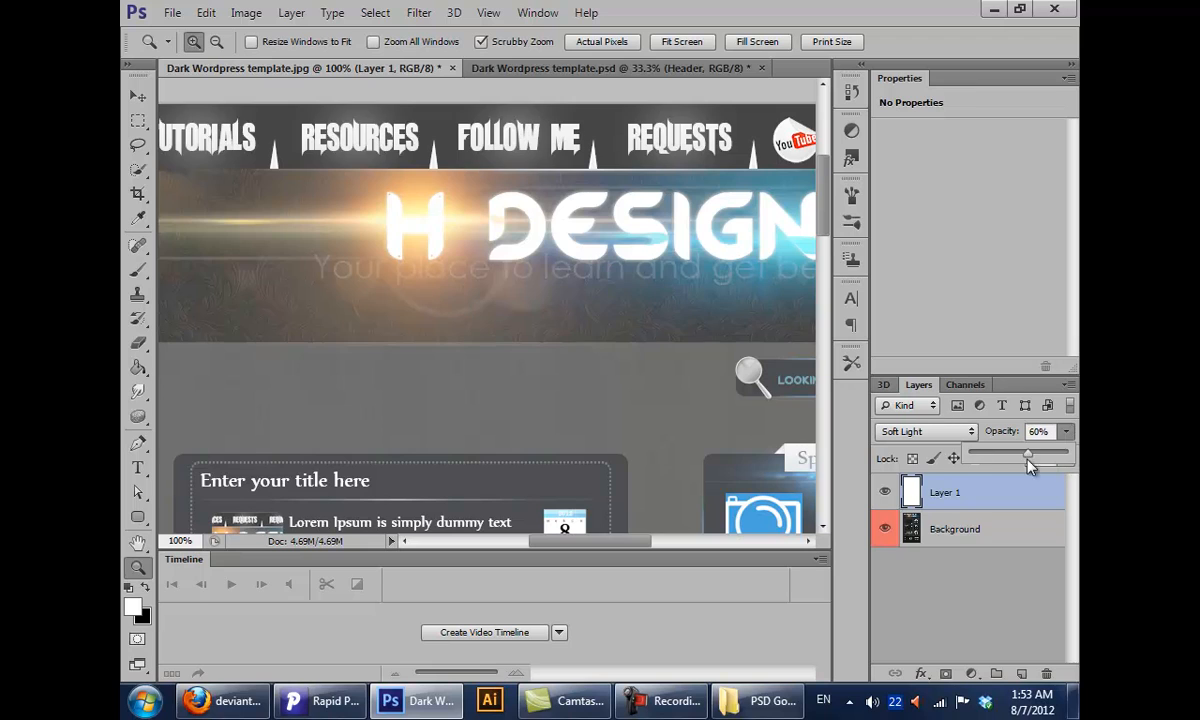
left_click_drag(1064, 453, 1007, 472)
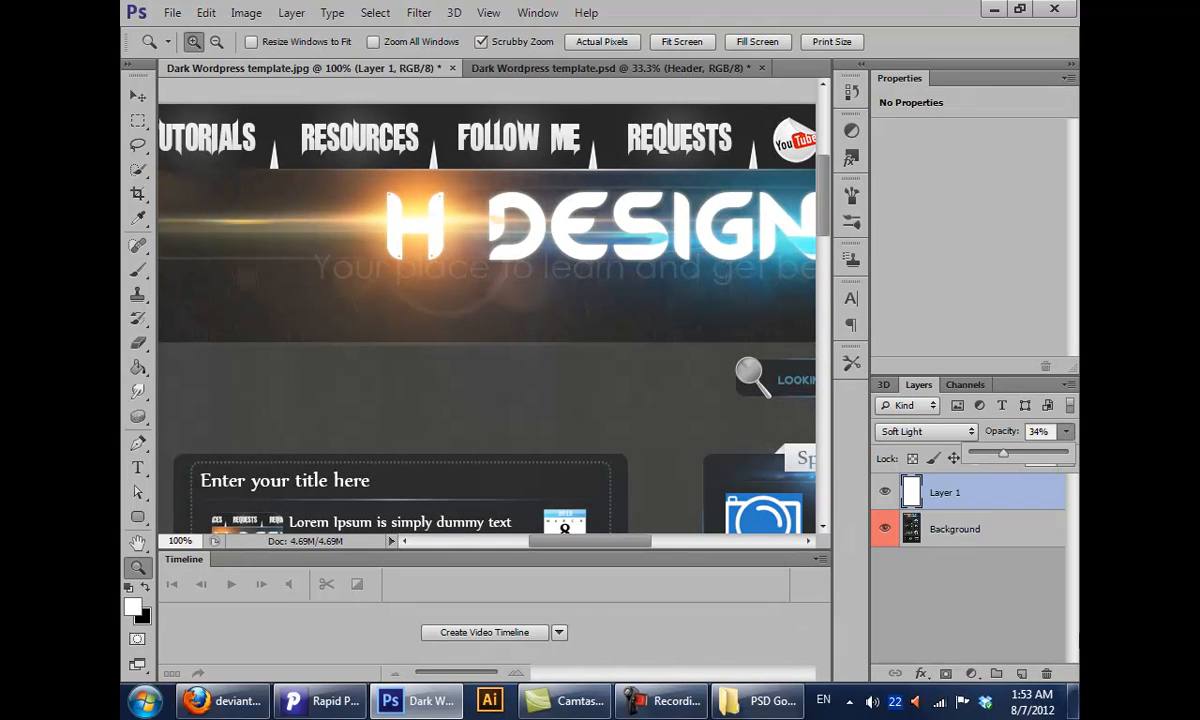
left_click(1046, 673)
Add a new empty layer above the Background layer and set its blend mode to Color
left_click(1021, 673)
left_click(940, 431)
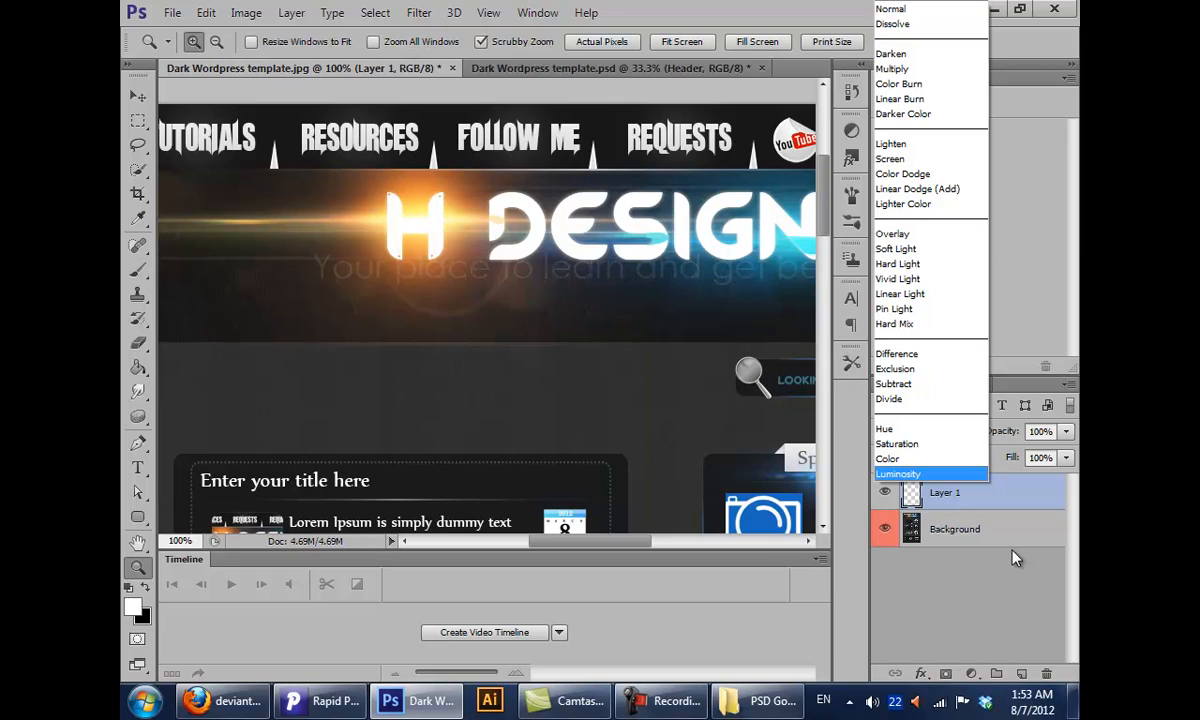
left_click(1010, 507)
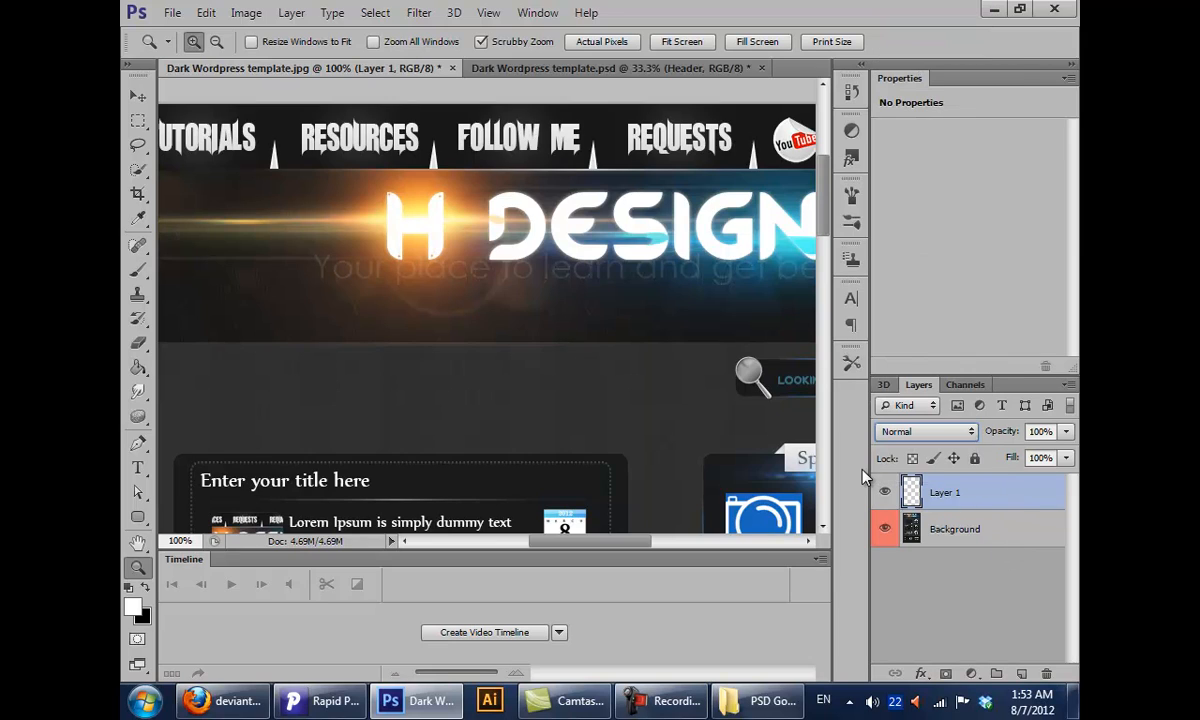
left_click(928, 433)
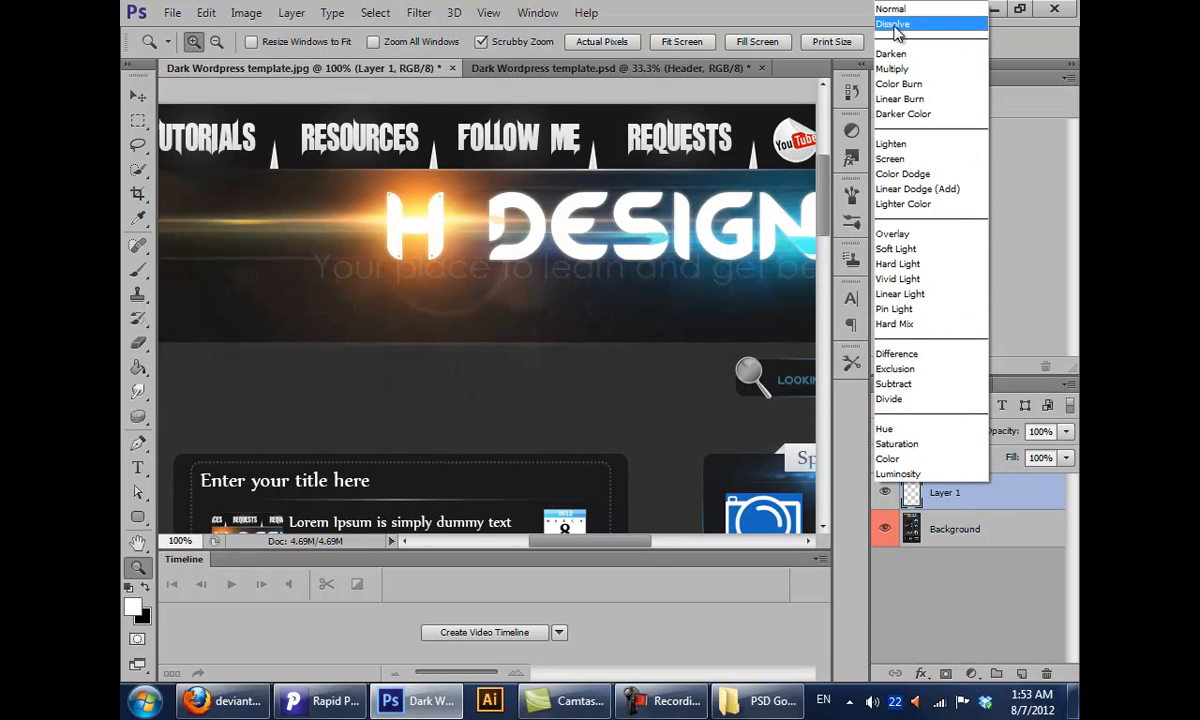
left_click(1013, 510)
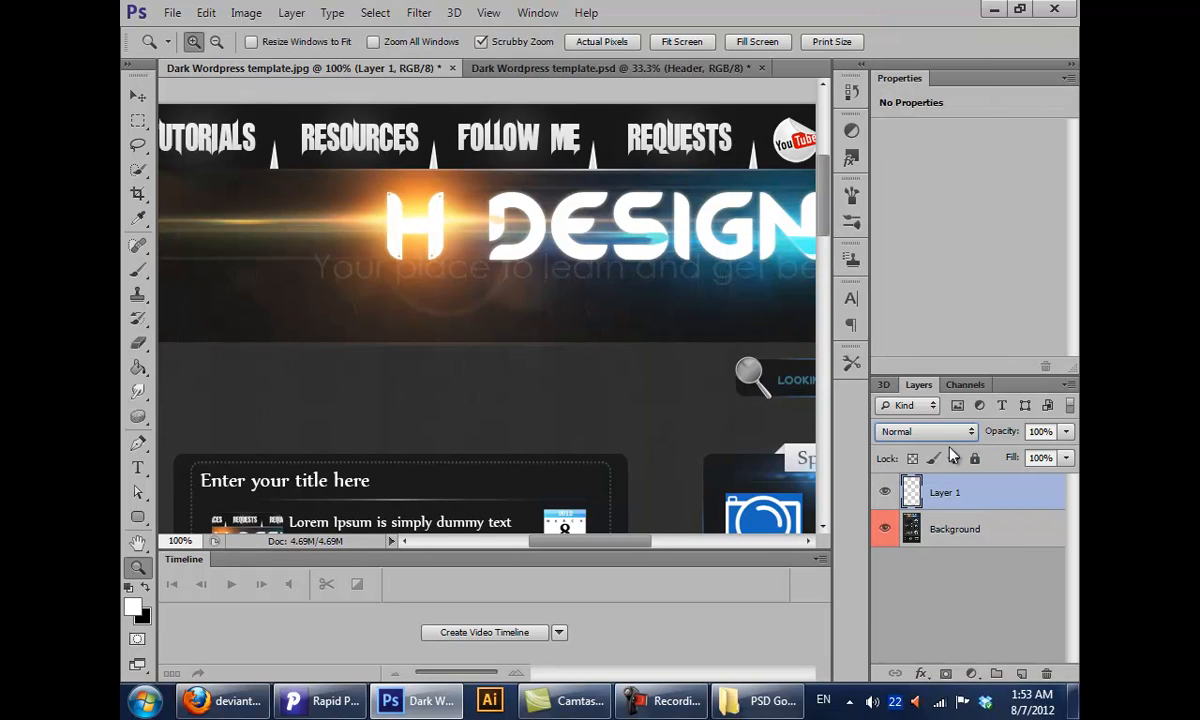
left_click(964, 433)
left_click(990, 502)
Paint a white dab on the new layer near the DESIGN title with a 99 px brush at 100% hardness
left_click_drag(643, 281, 125, 245)
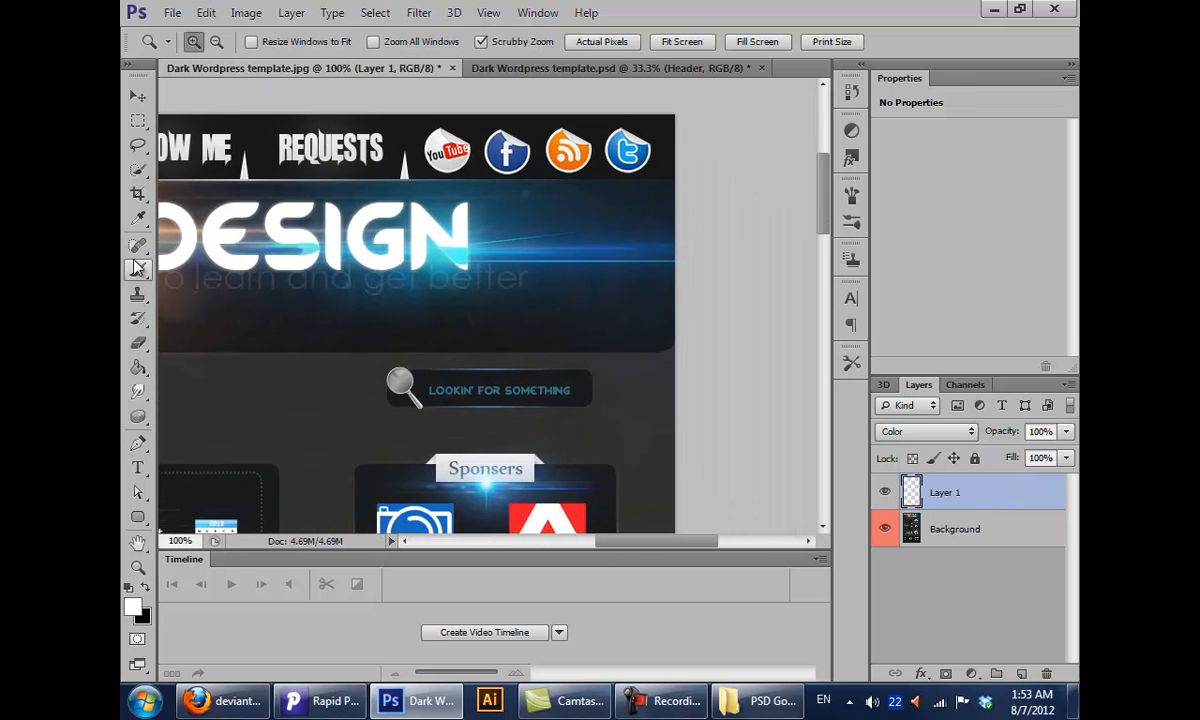
left_click(138, 269)
right_click(460, 325)
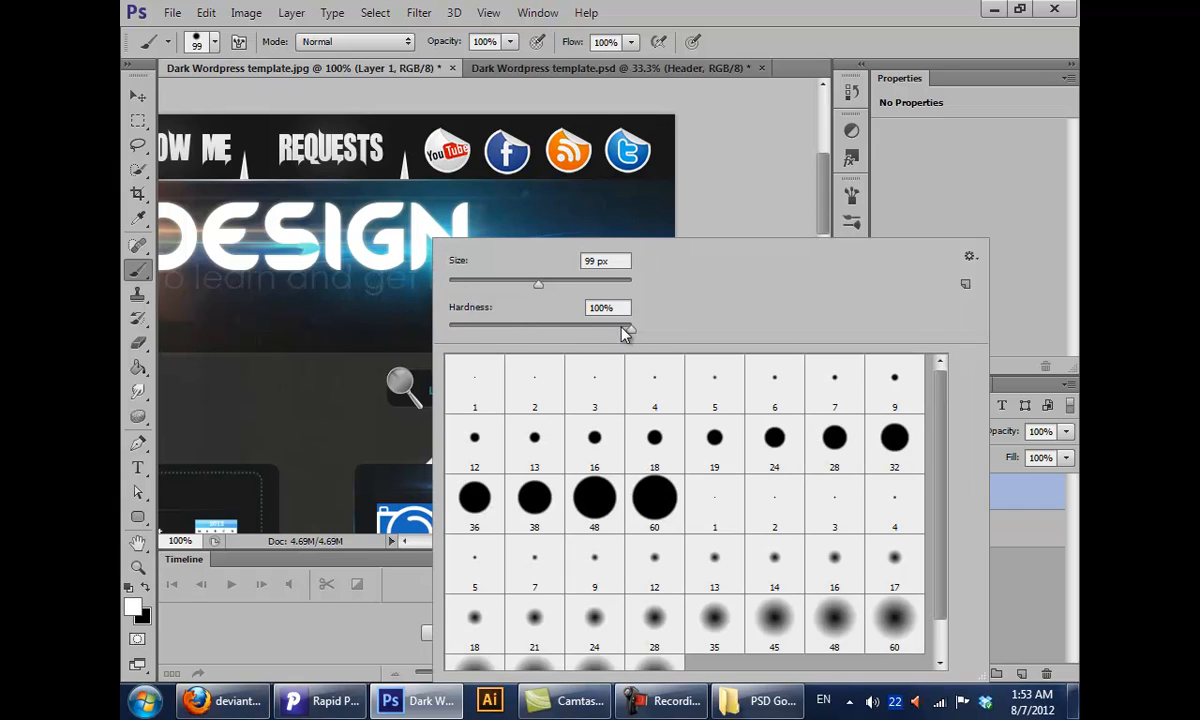
left_click(253, 296)
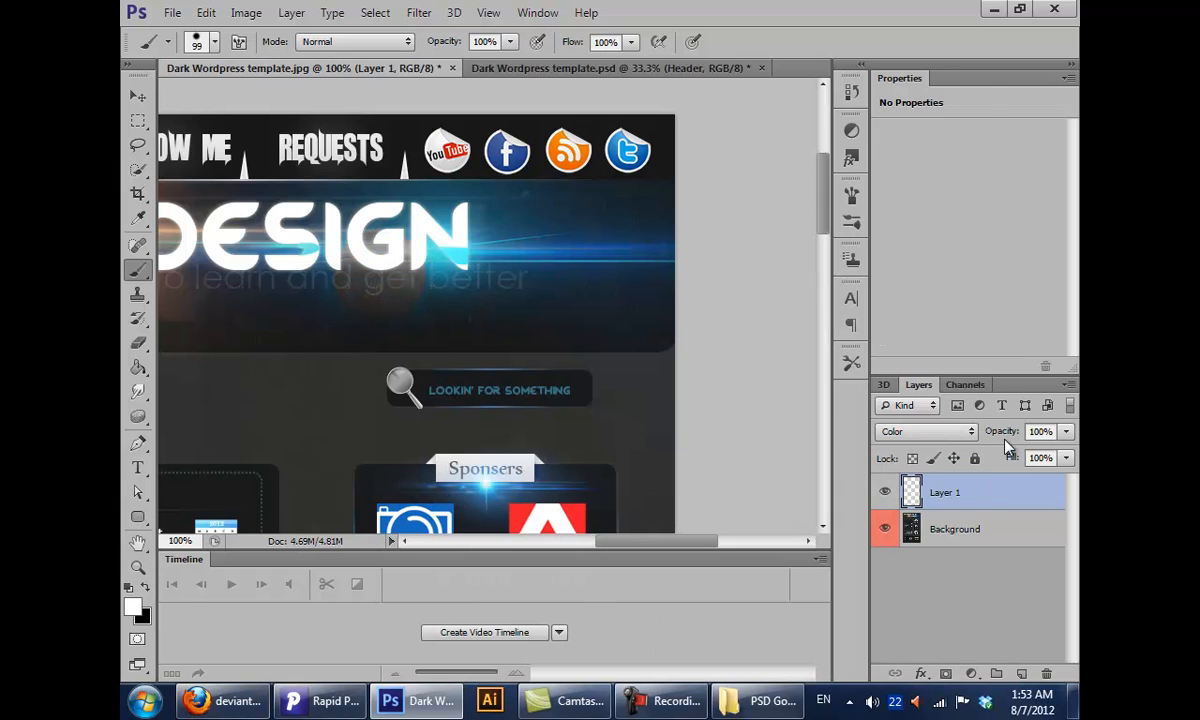
Set the dab layer's blend mode to Overlay and move the dab over the letter N of DESIGN
left_click(935, 432)
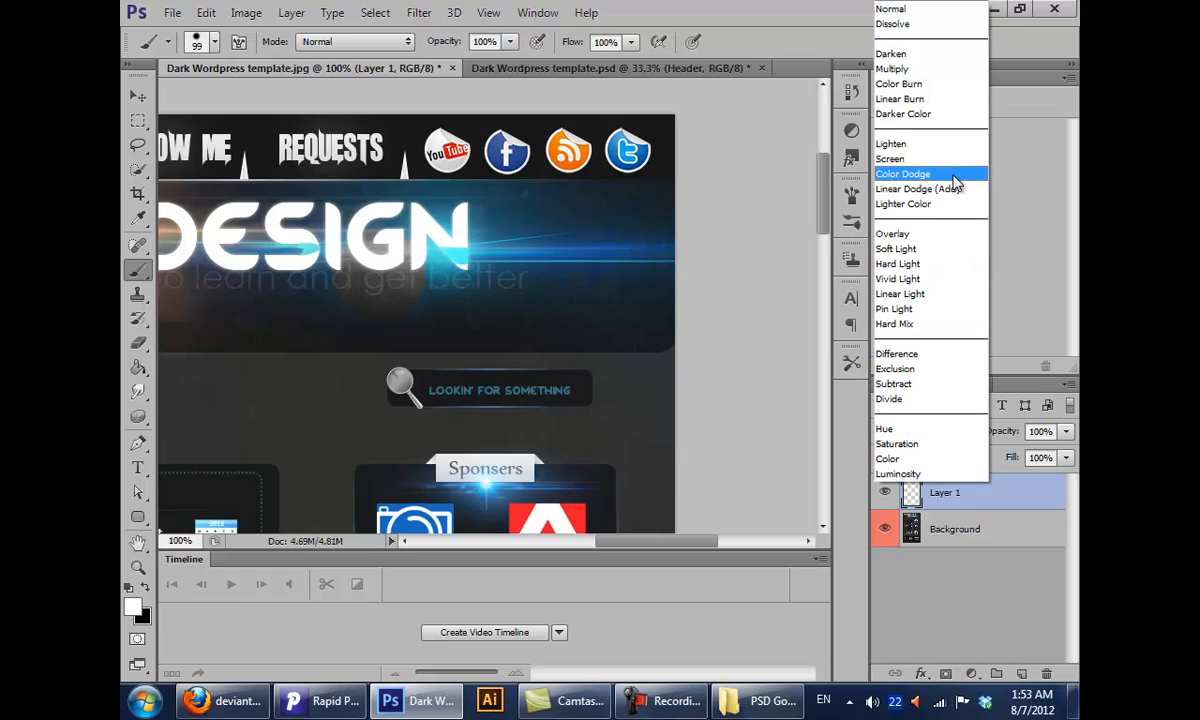
left_click(895, 233)
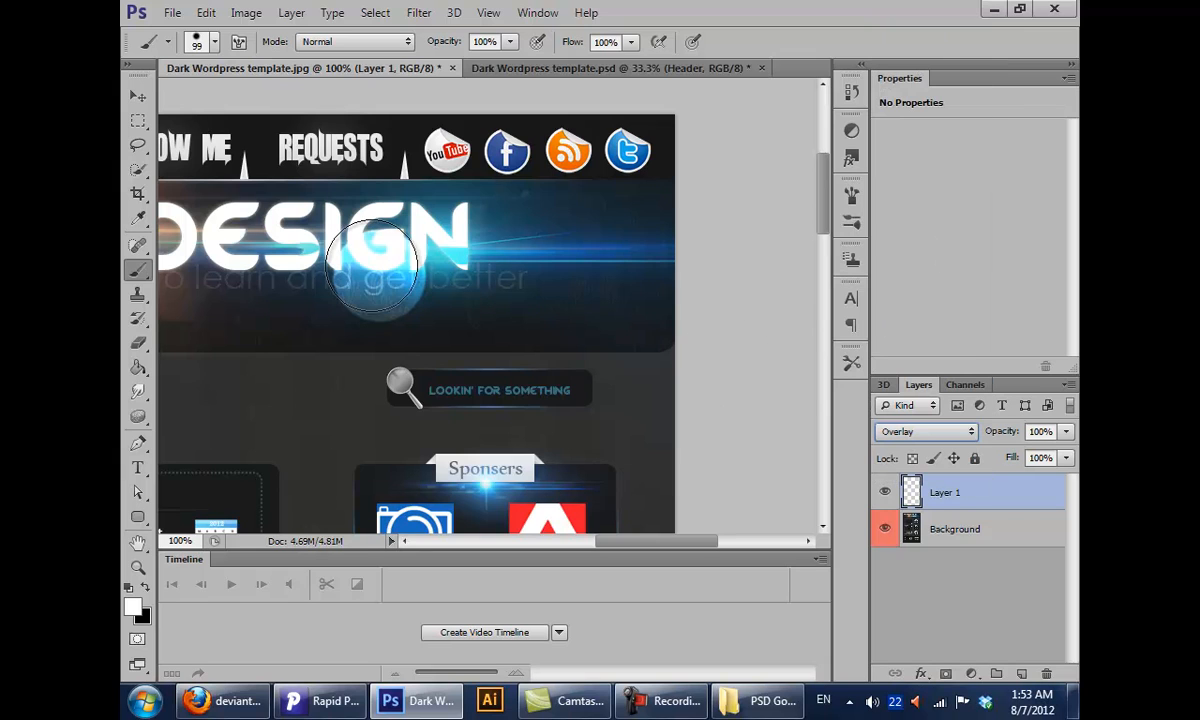
left_click(137, 97)
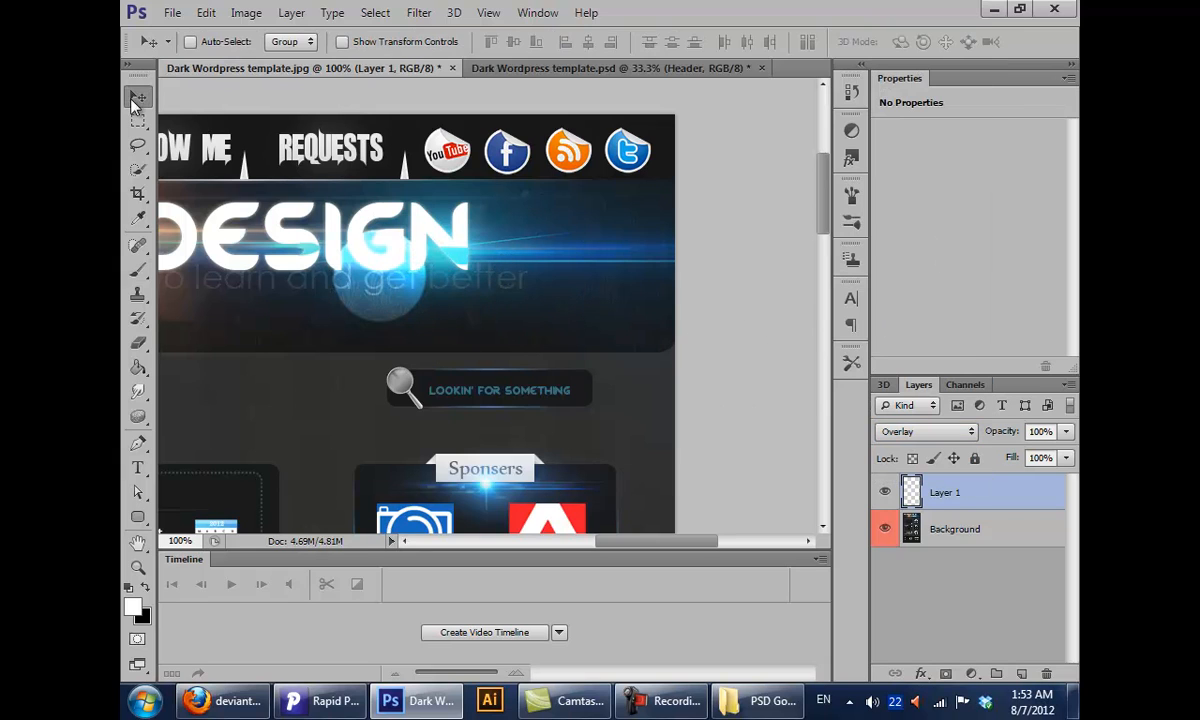
left_click_drag(510, 314, 496, 319)
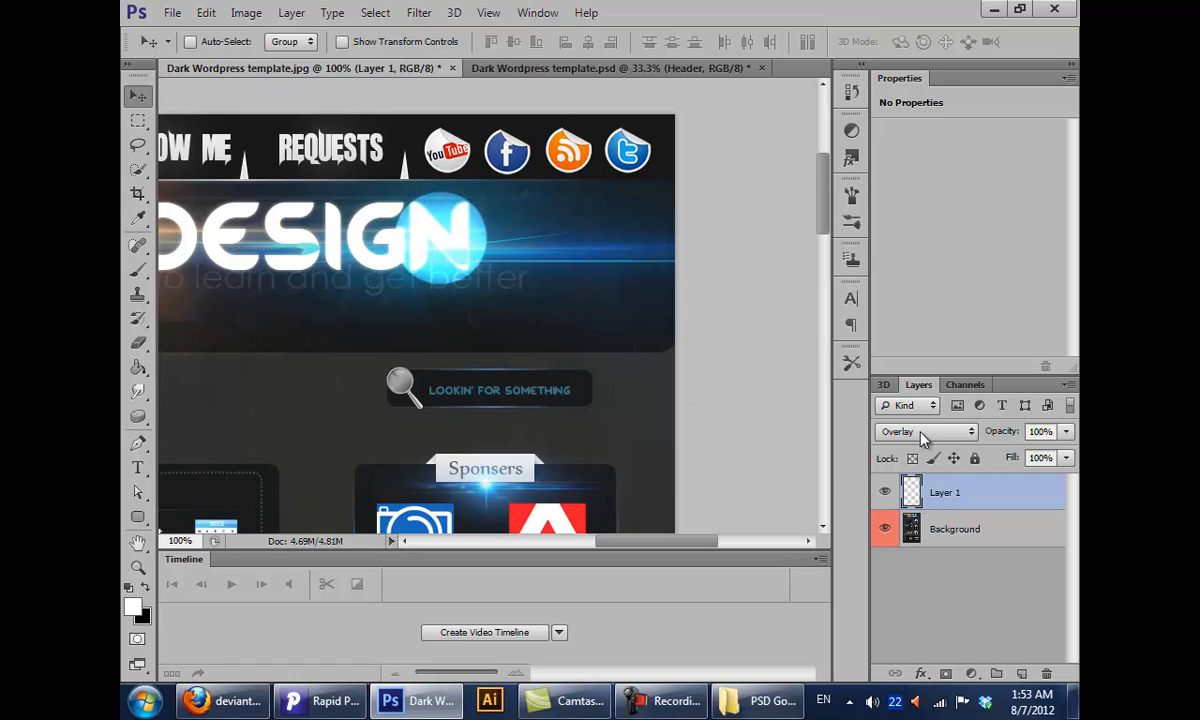
Set the dab layer's blend mode to Color and move the dab over the letter H in the header title
left_click(925, 431)
left_click(930, 459)
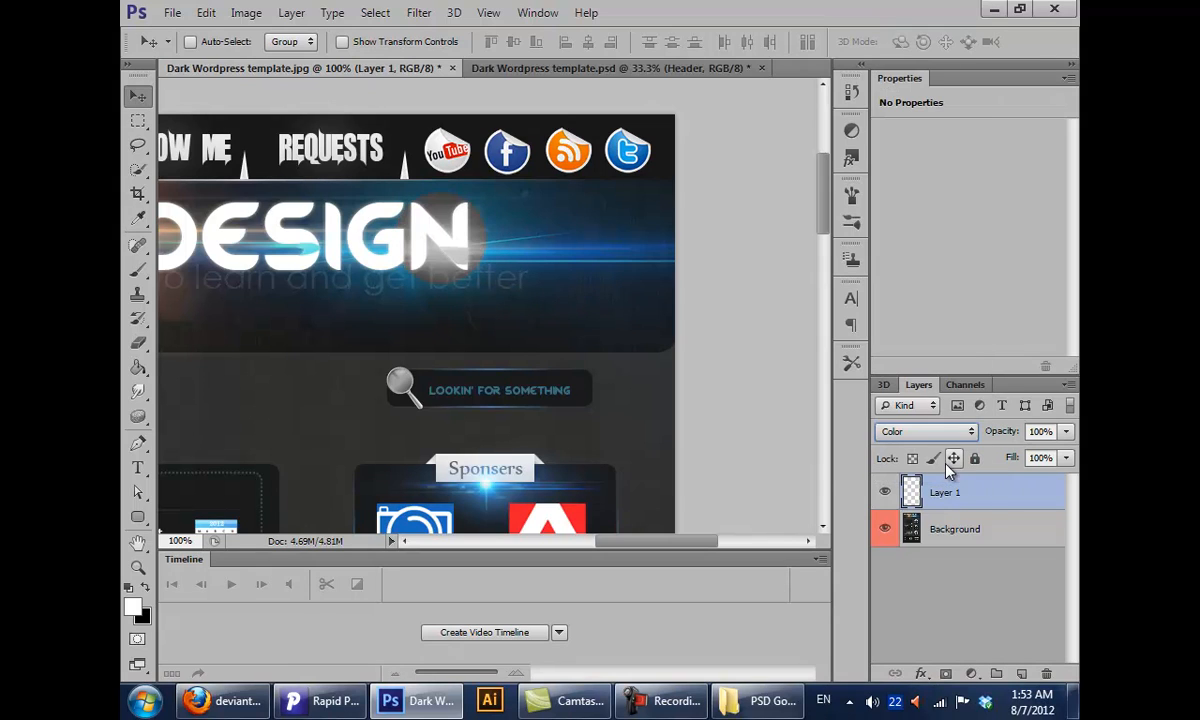
left_click_drag(482, 245, 628, 174)
left_click_drag(628, 174, 362, 205)
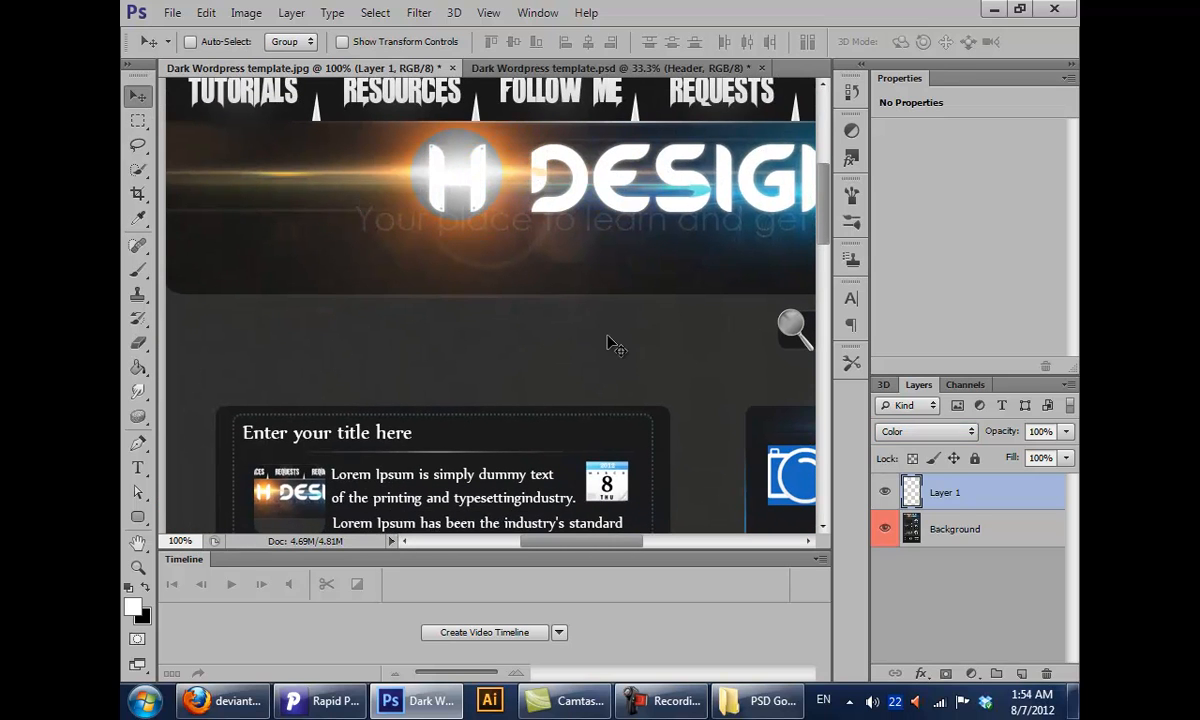
Delete the dab layer and add a new empty layer above the Background layer
key("ctrl+minus")
key("ctrl+minus")
key("ctrl+minus")
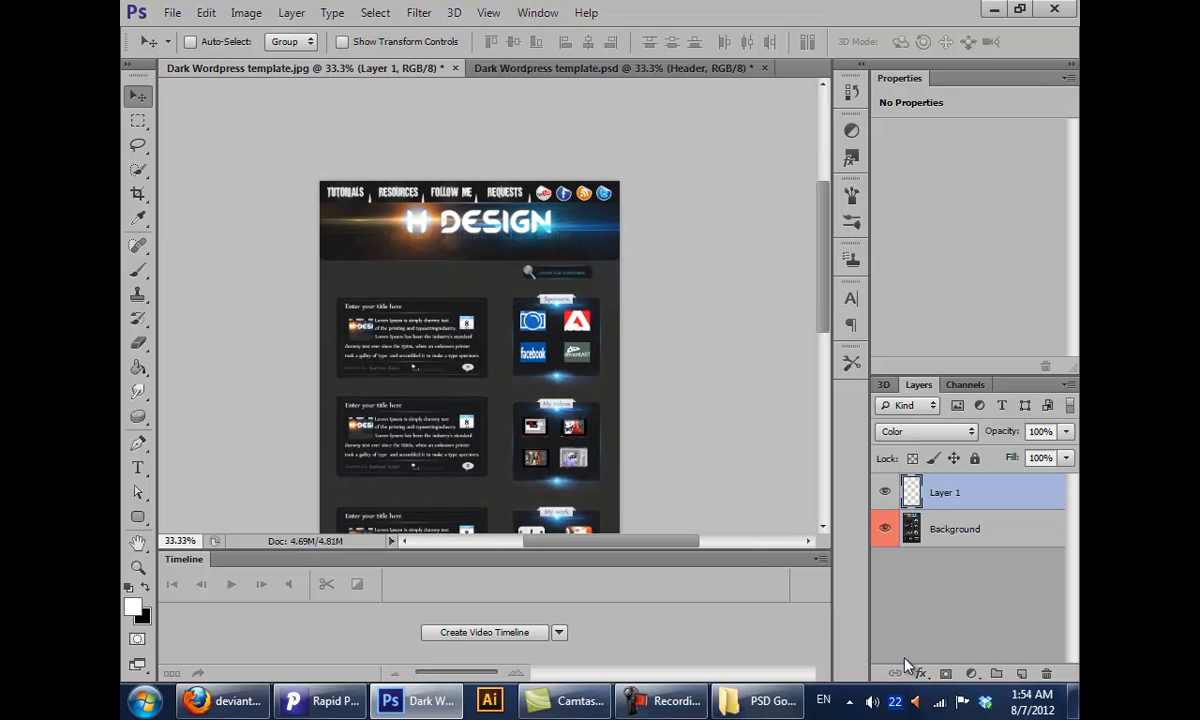
key("ctrl+e")
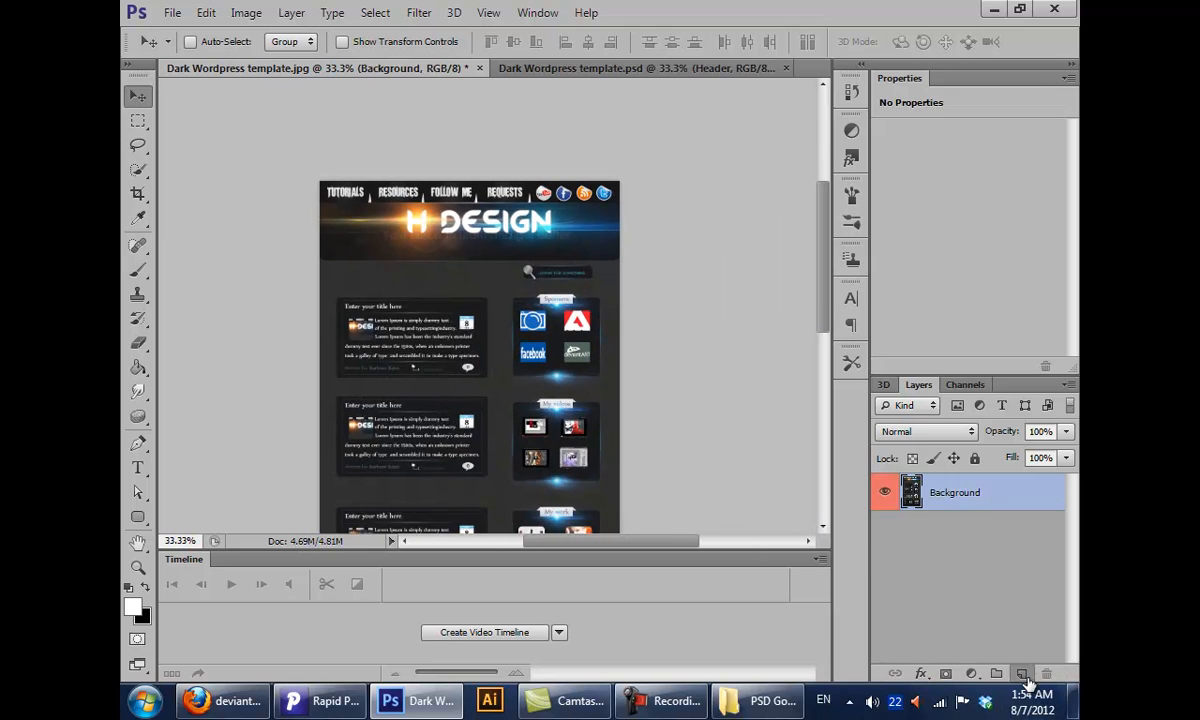
left_click(1022, 675)
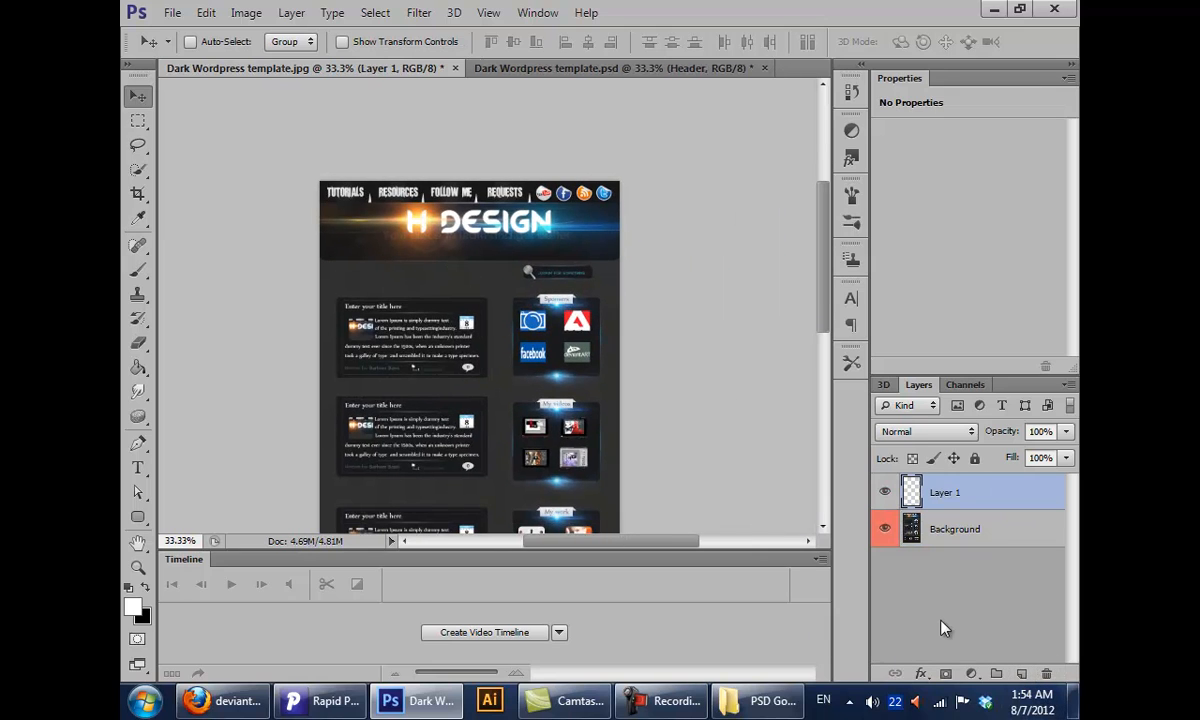
left_click(955, 430)
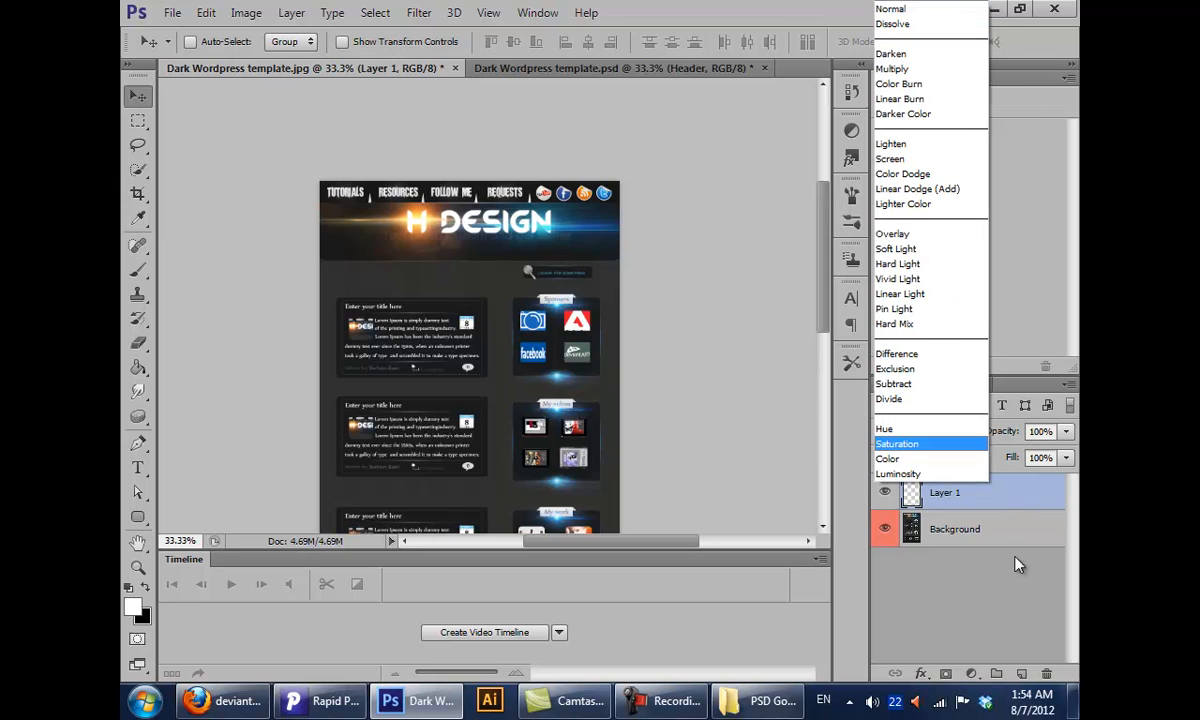
left_click(980, 525)
left_click(946, 433)
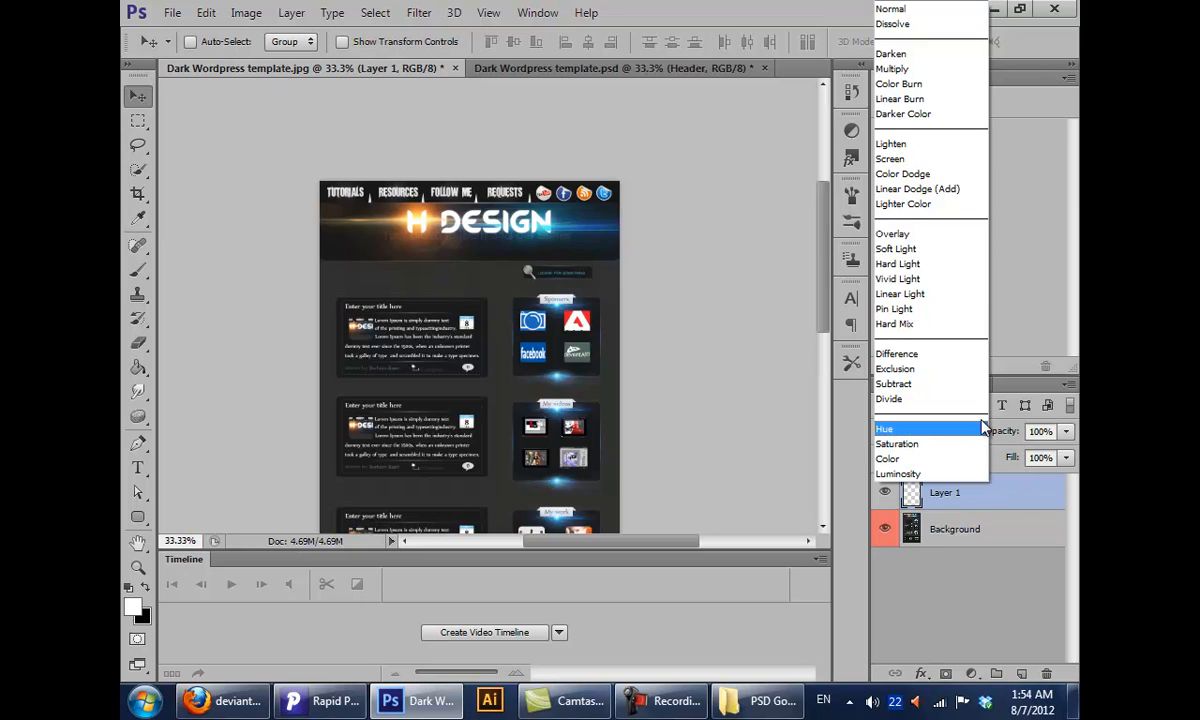
left_click(1012, 512)
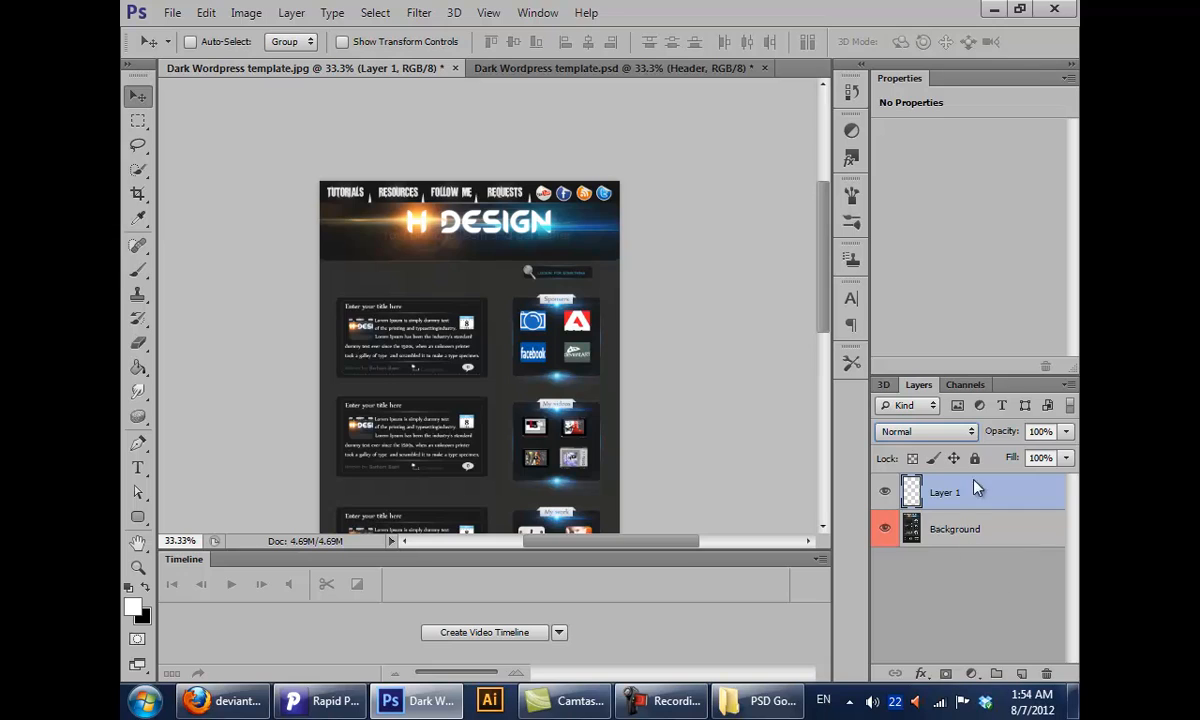
left_click(932, 406)
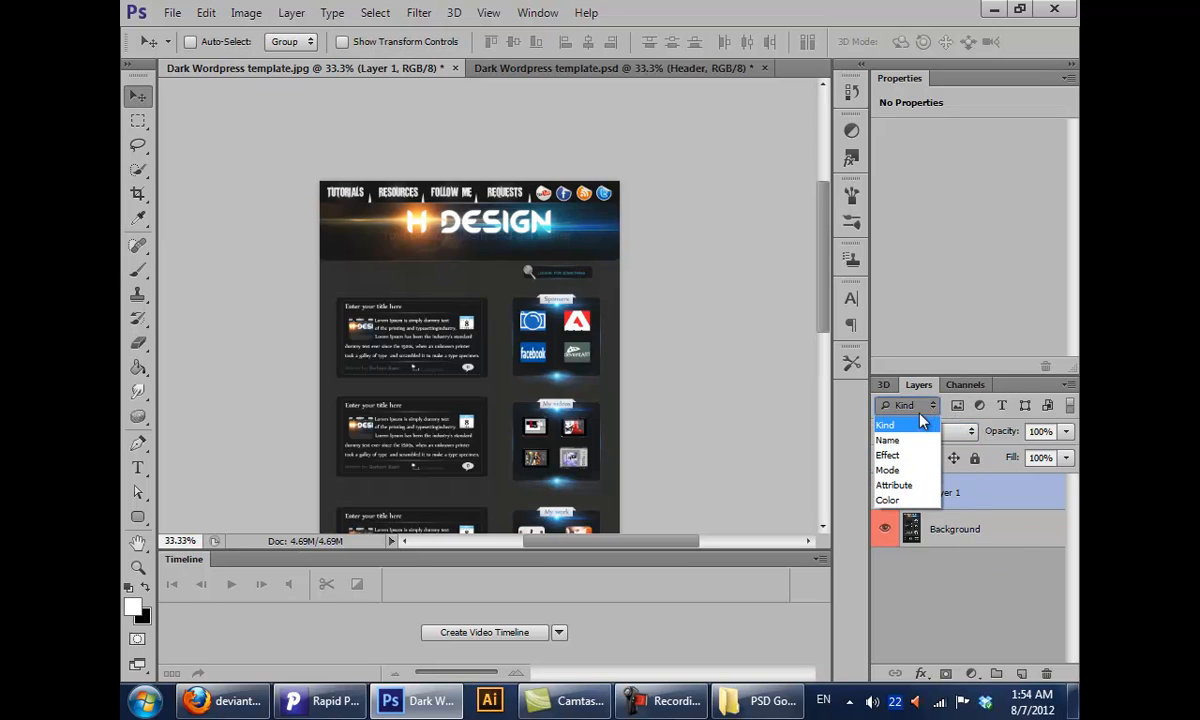
left_click(903, 413)
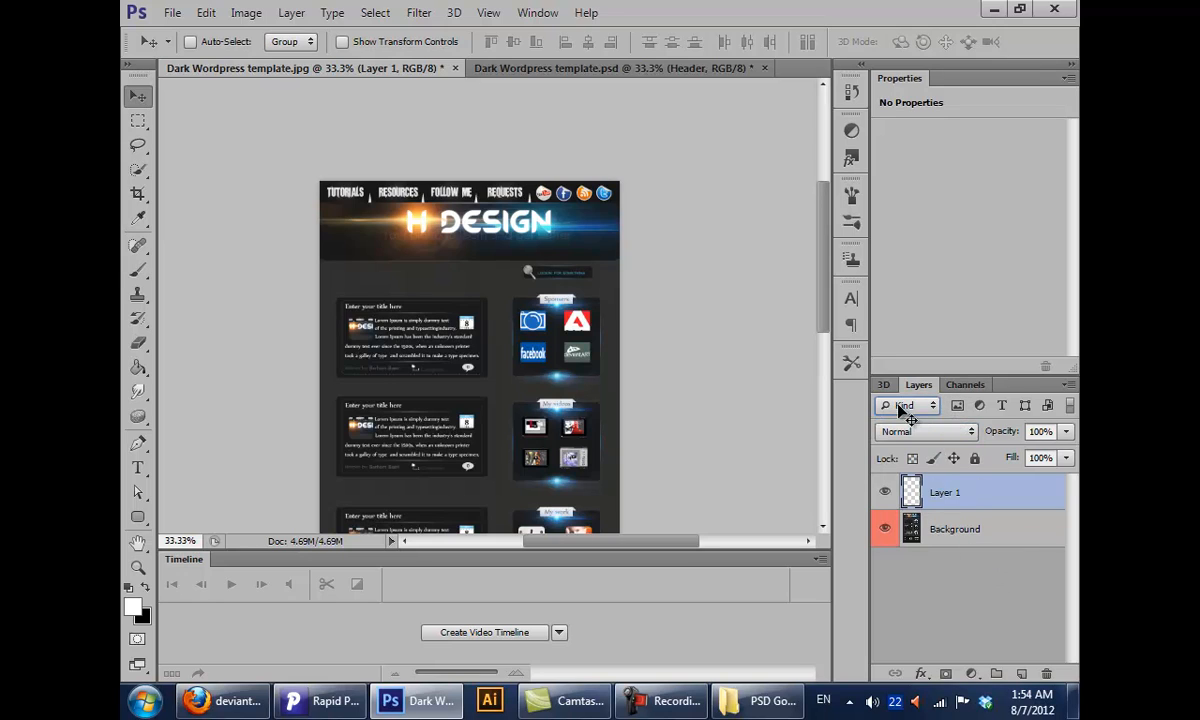
double_click(138, 567)
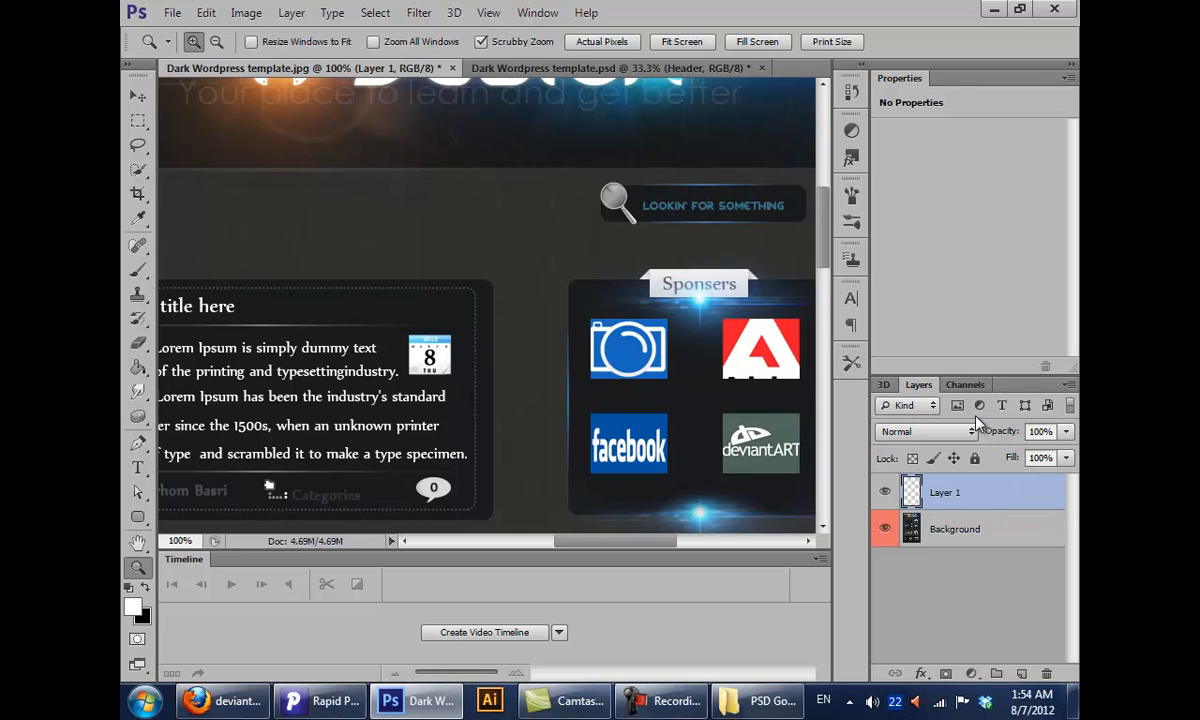
left_click_drag(365, 233, 572, 382)
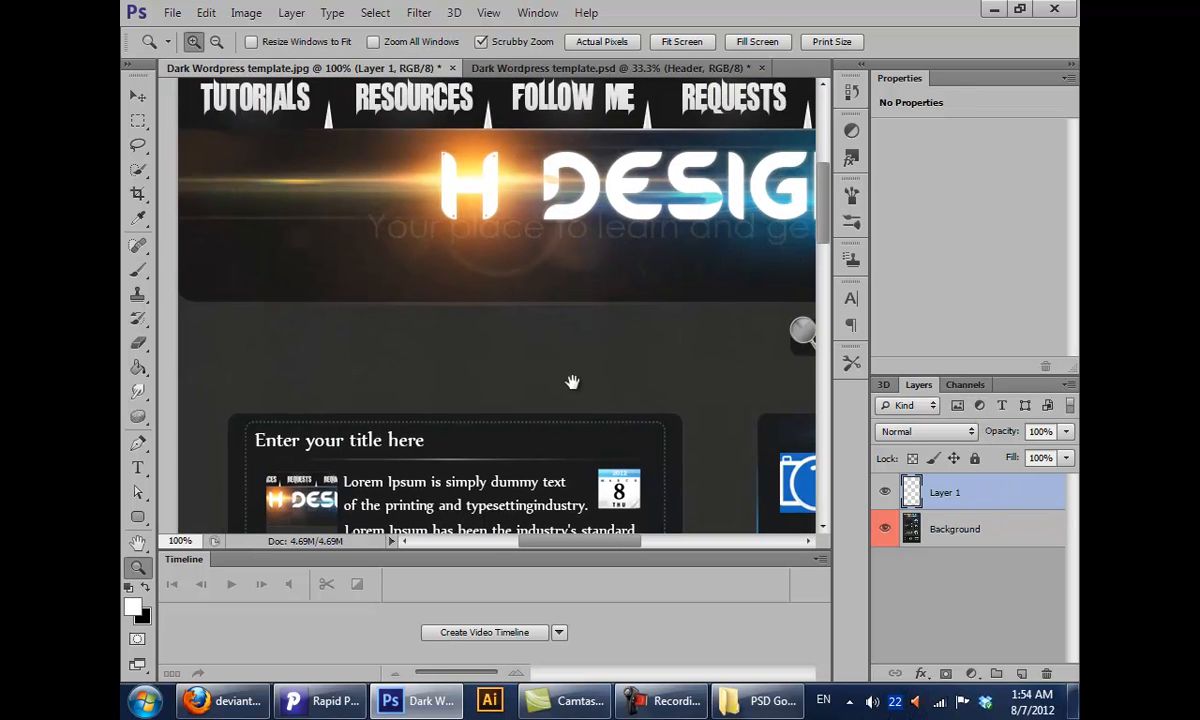
Switch to the Dark Wordpress template.psd document and collapse the effects list of Layer 1
left_click(575, 68)
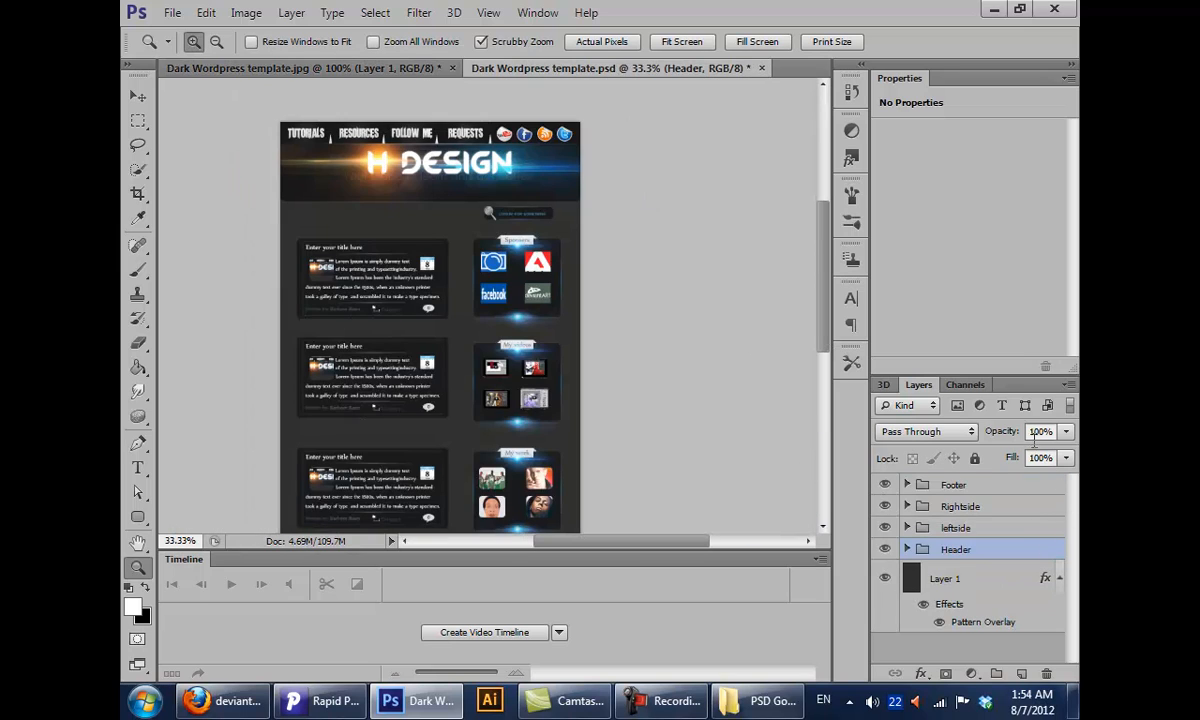
left_click(1058, 579)
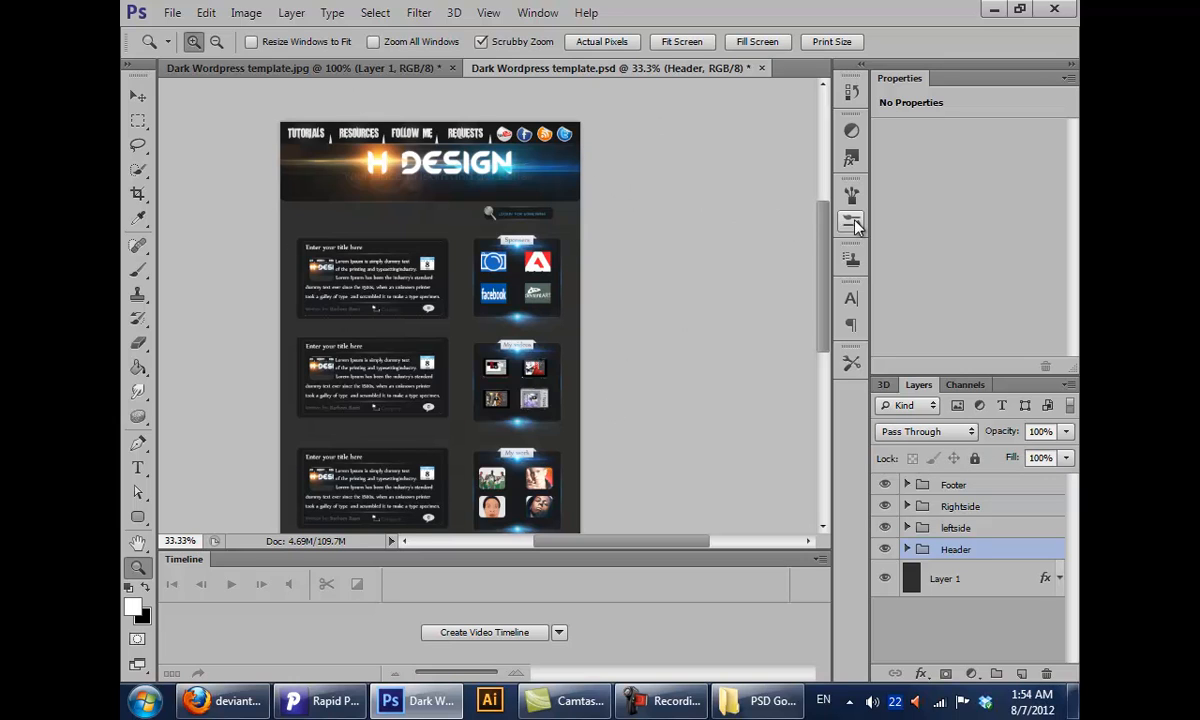
scroll(775, 217, "down", 5)
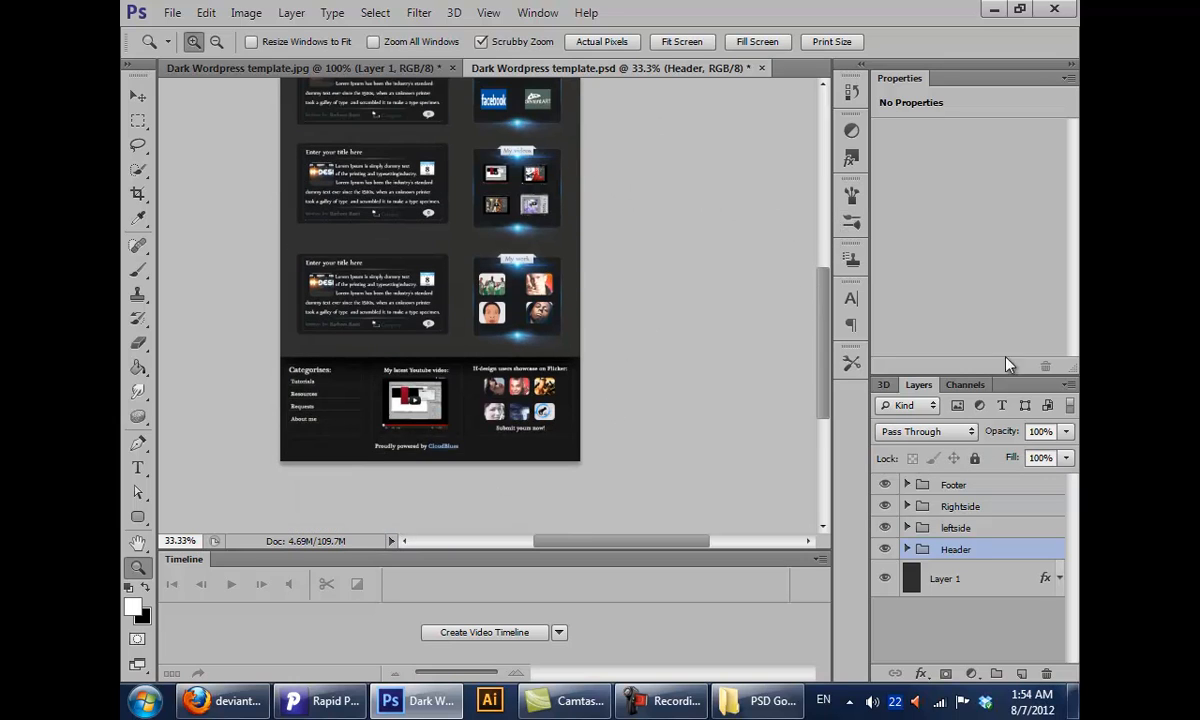
Filter the layer list for type layers, include shape layers as well, look through the list, and clear both filters
left_click(1002, 405)
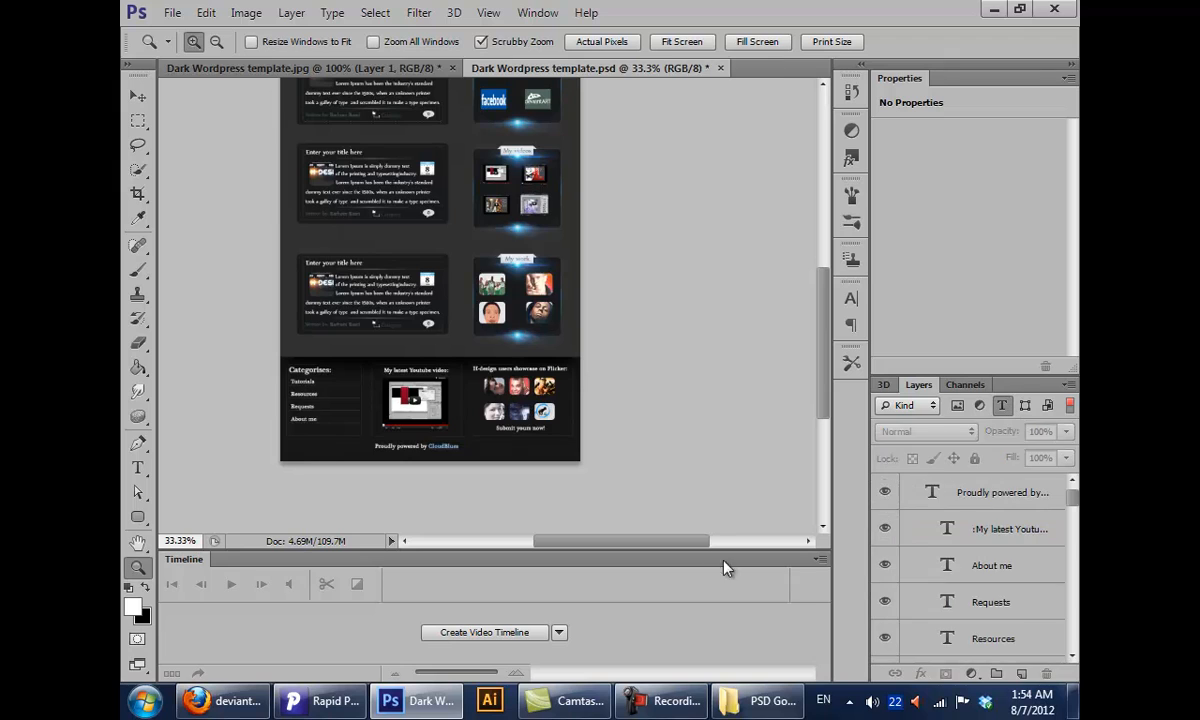
mouse_move(1073, 497)
left_mouse_down()
mouse_move(1073, 638)
mouse_move(1071, 490)
left_mouse_up()
left_click(1028, 406)
scroll(970, 560, "down", 5)
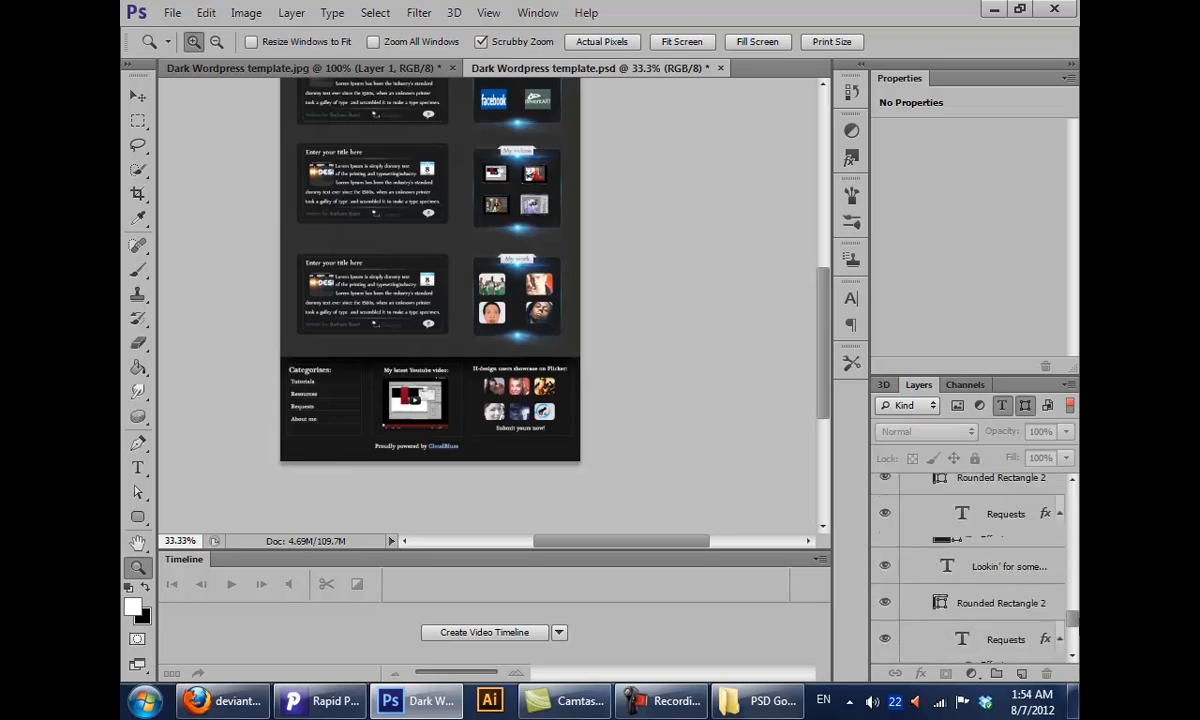
left_click_drag(1072, 615, 1073, 452)
left_click(1022, 413)
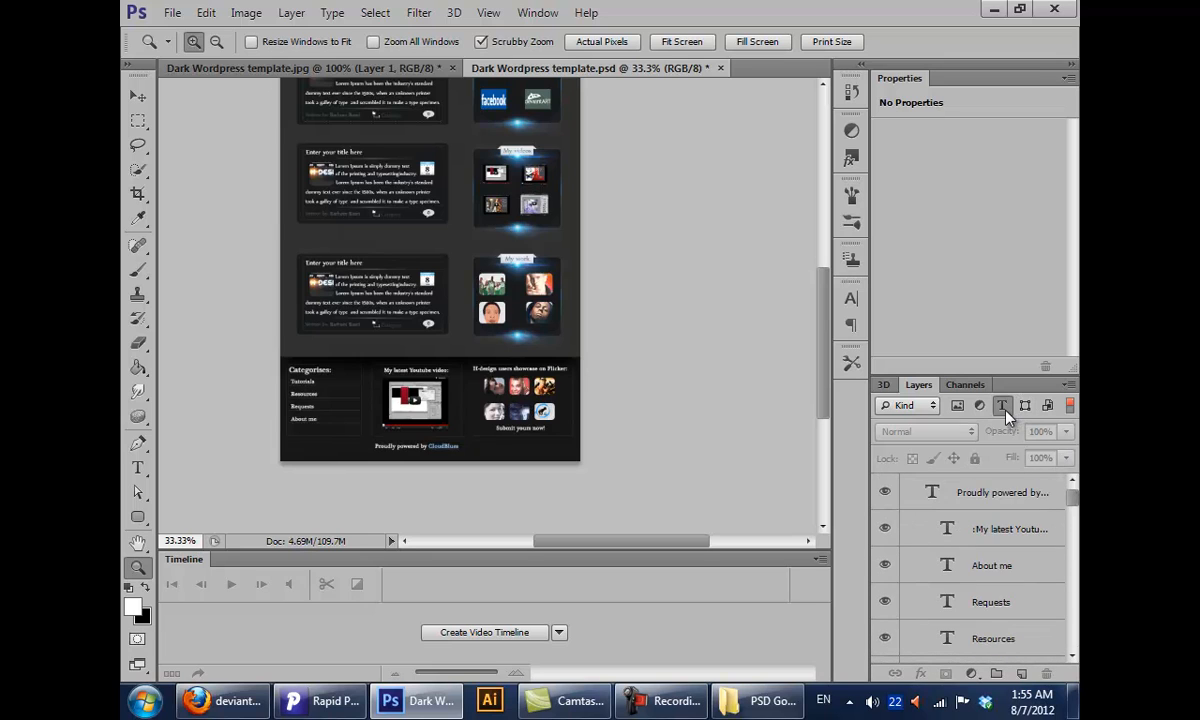
left_click(1004, 414)
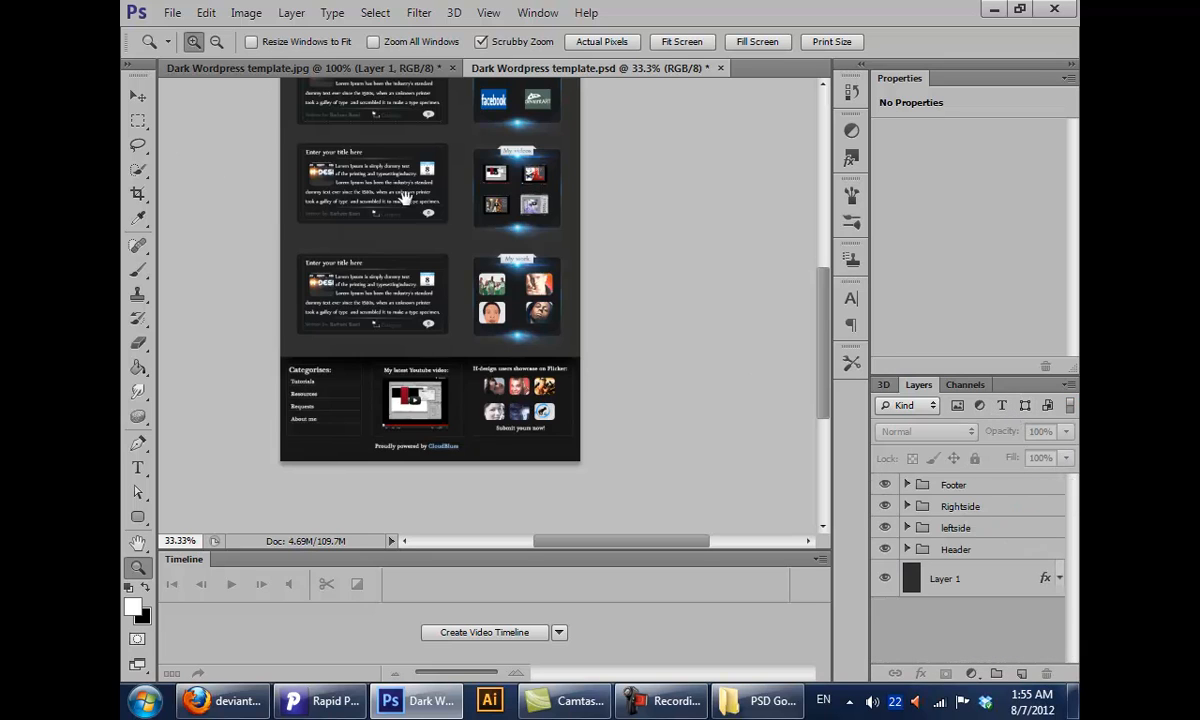
Filter the layer list for type layers only, look through them, and remove the filter
left_click_drag(440, 309, 496, 360)
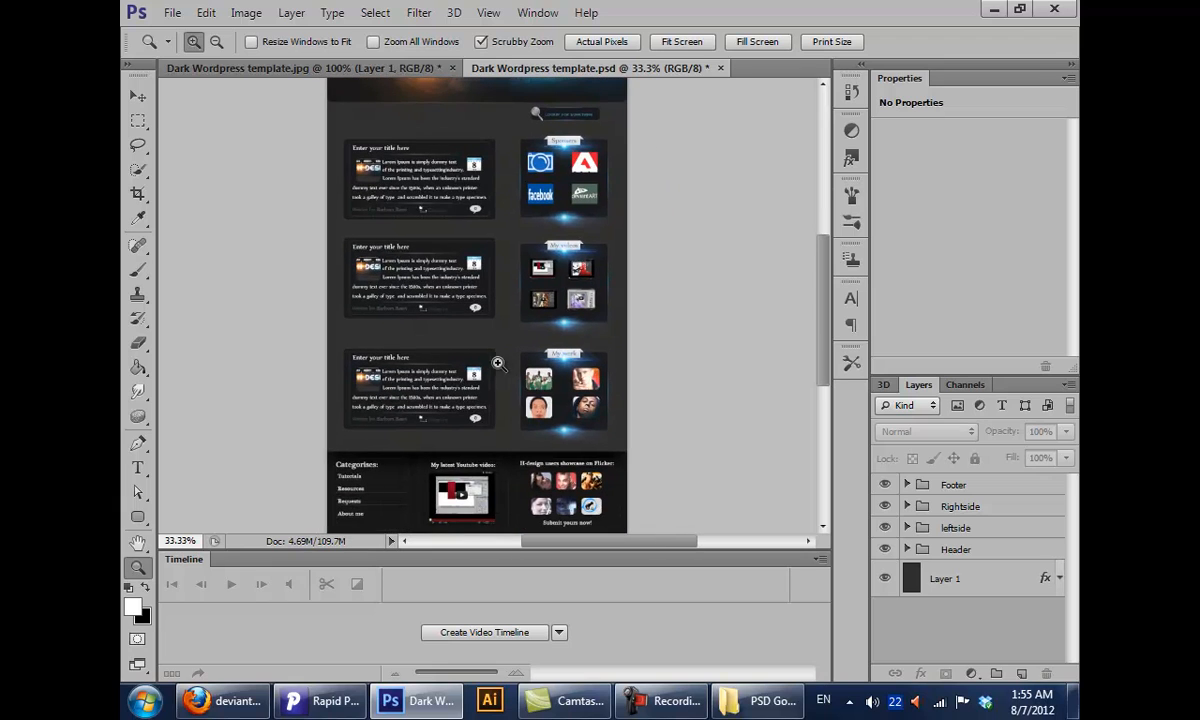
double_click(138, 566)
scroll(702, 212, "down", 5)
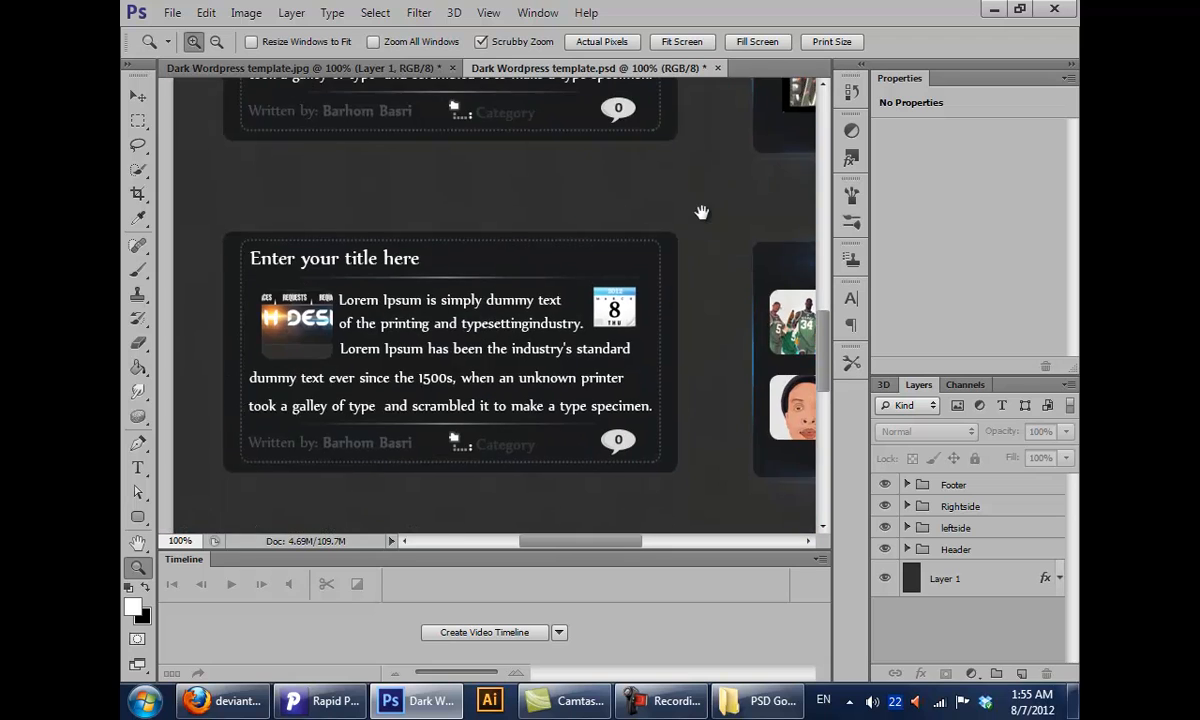
left_click(1001, 405)
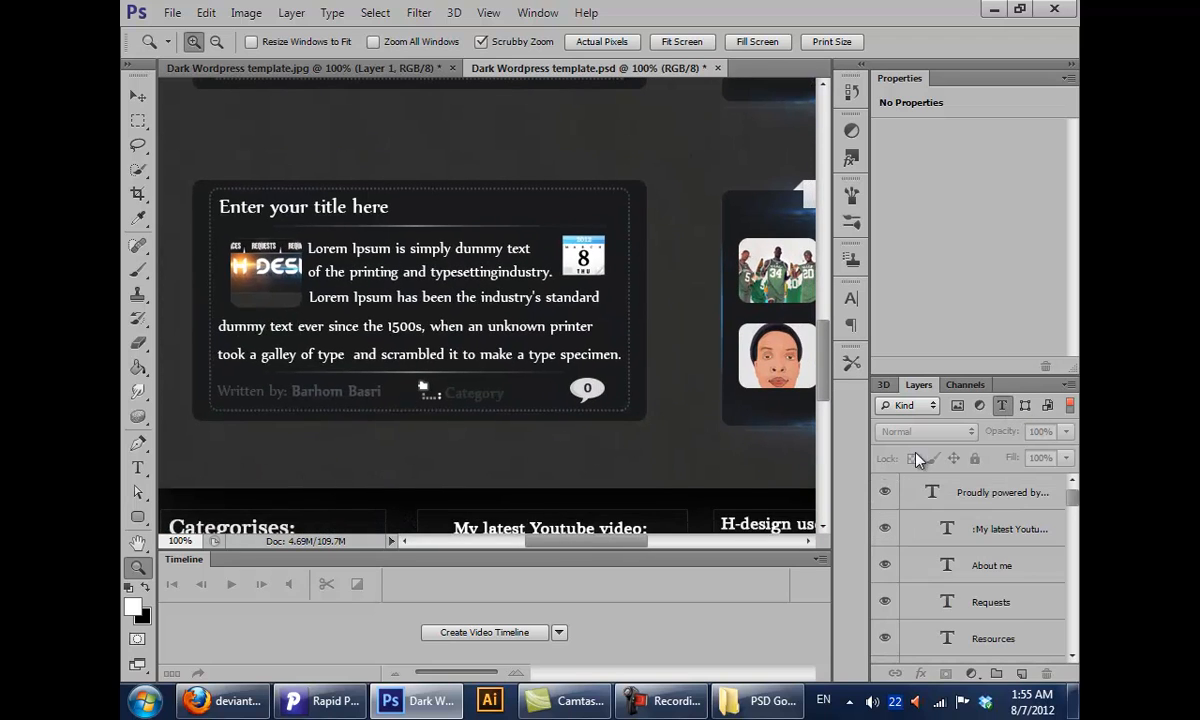
left_click_drag(1072, 490, 1077, 515)
scroll(1077, 515, "up", 5)
left_click(1003, 405)
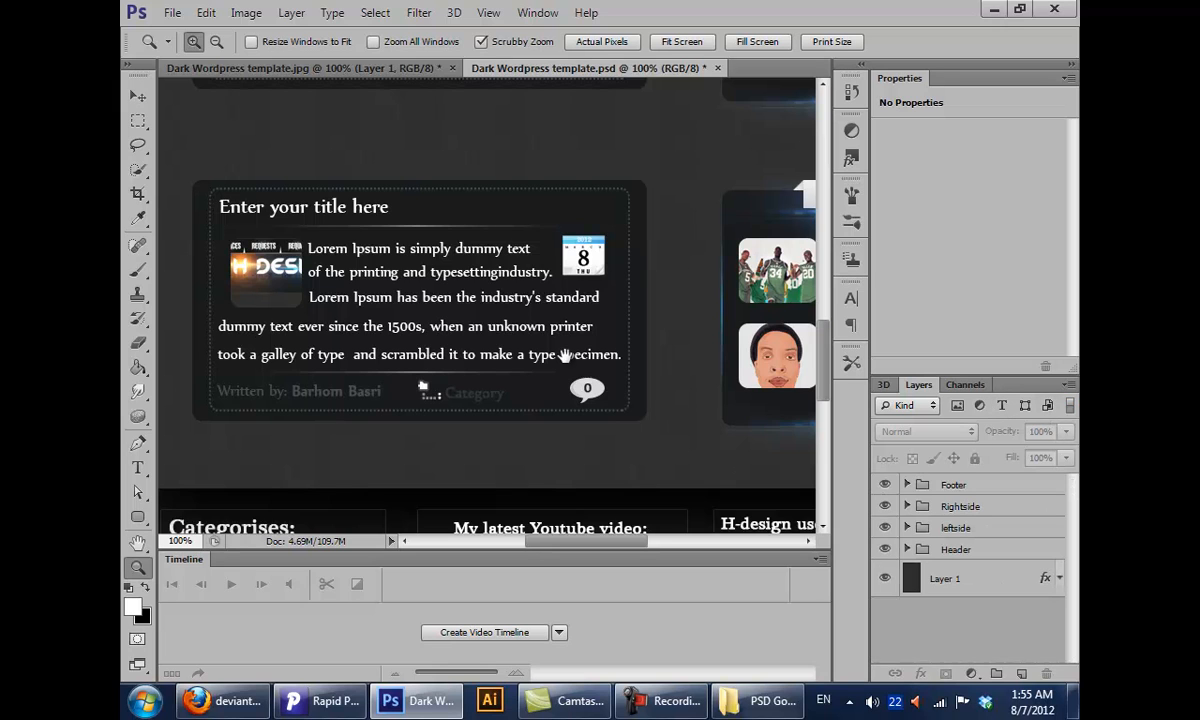
Replace the Tutorials entry under the footer's Categorises heading with the text "dasdsa"
left_click_drag(540, 340, 680, 272)
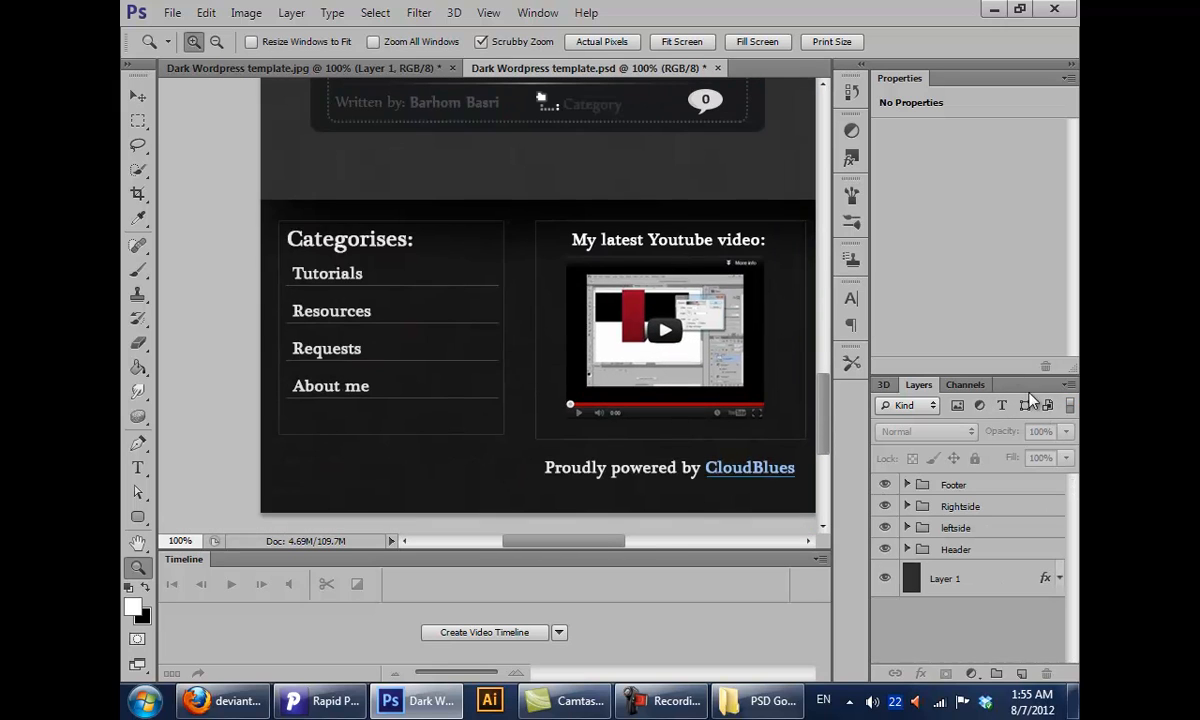
key("t")
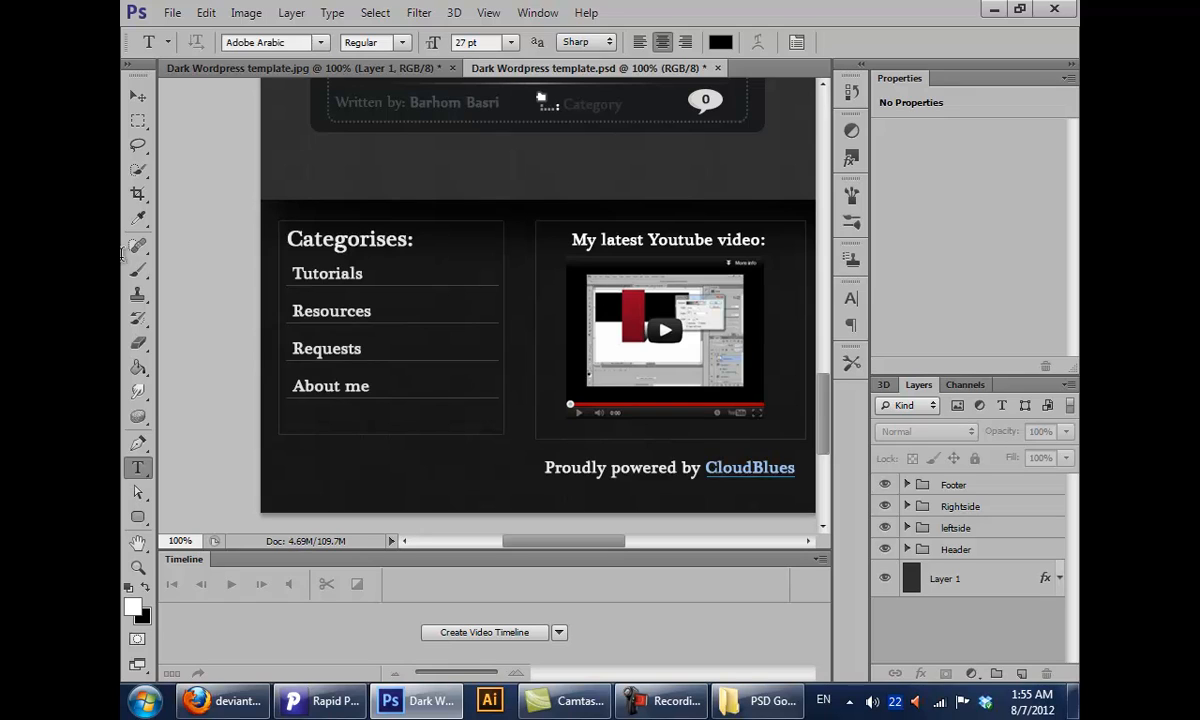
double_click(355, 272)
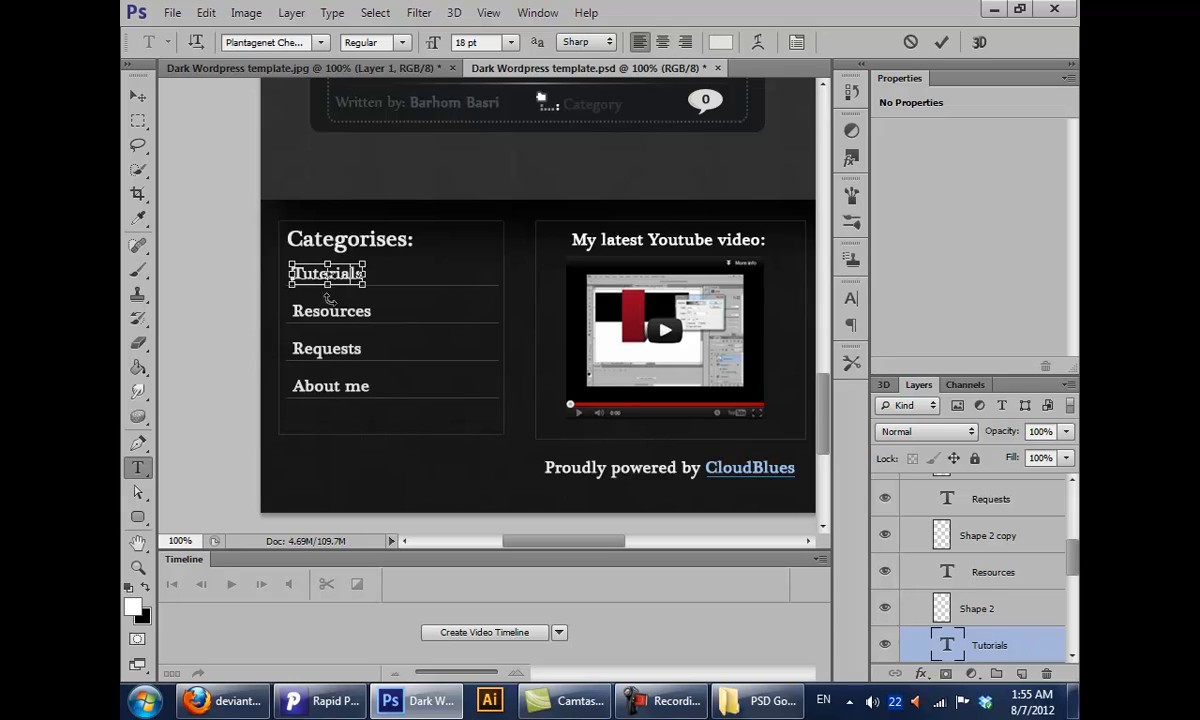
type("dasdsa")
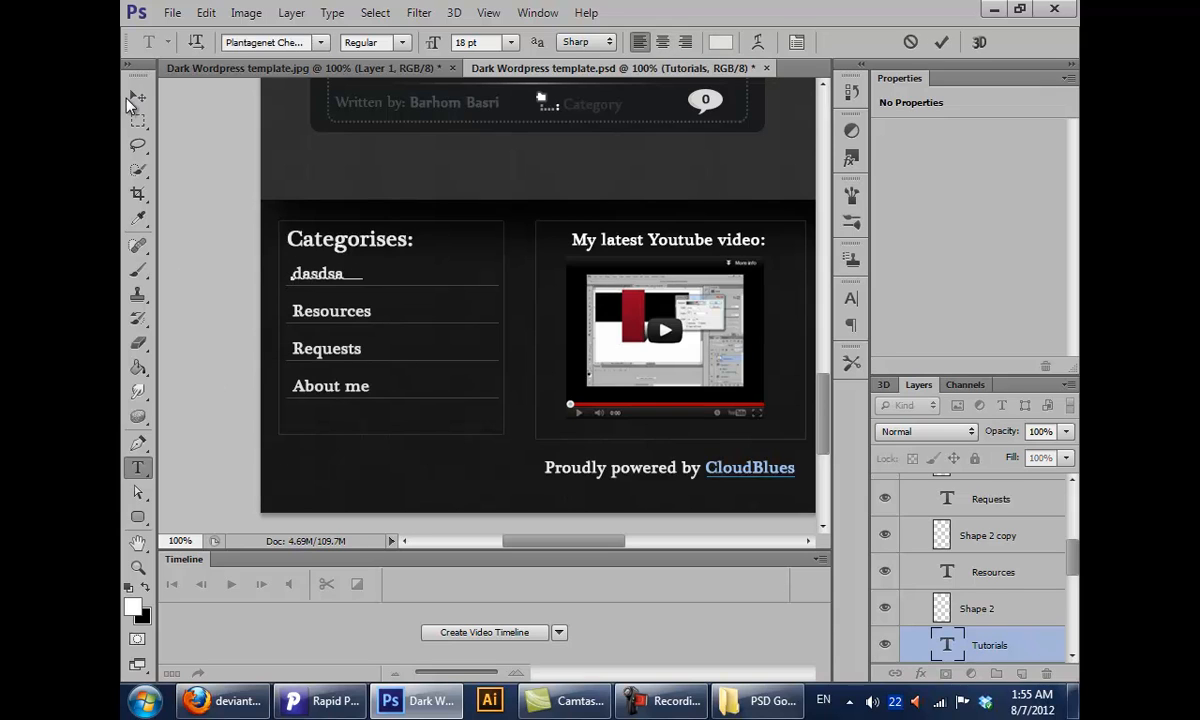
left_click(139, 100)
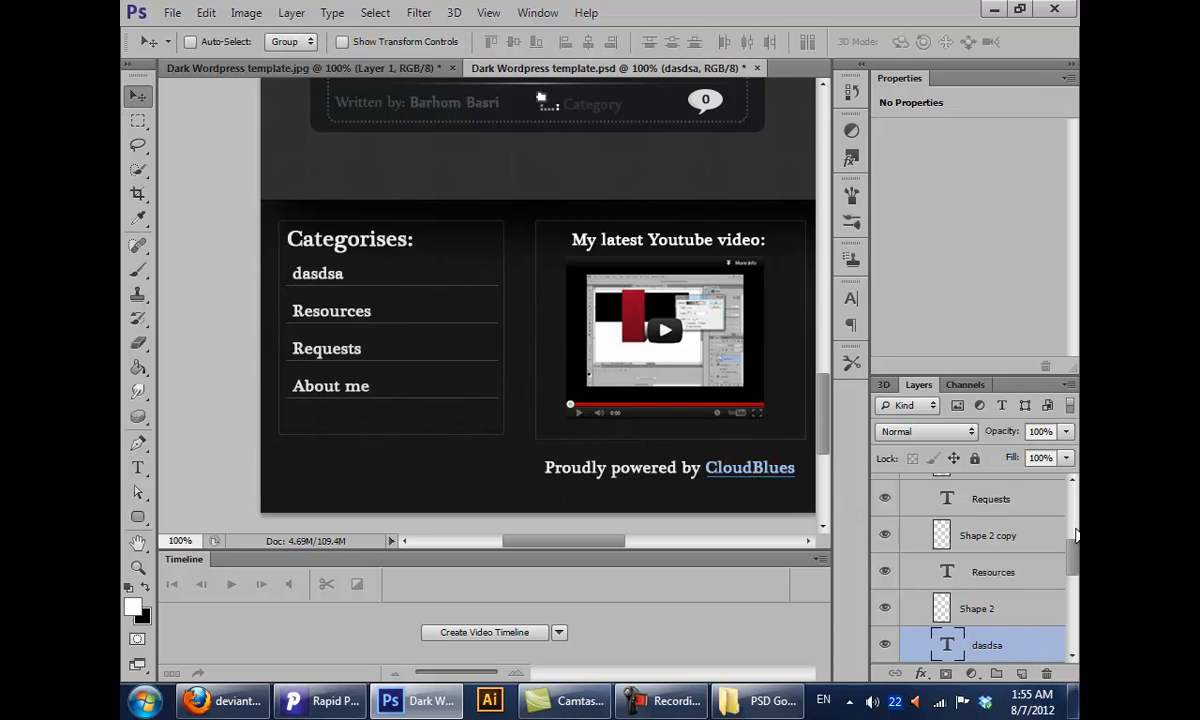
Filter the layer list for pixel layers, look through them, and remove the filter
left_click_drag(1076, 537, 1076, 437)
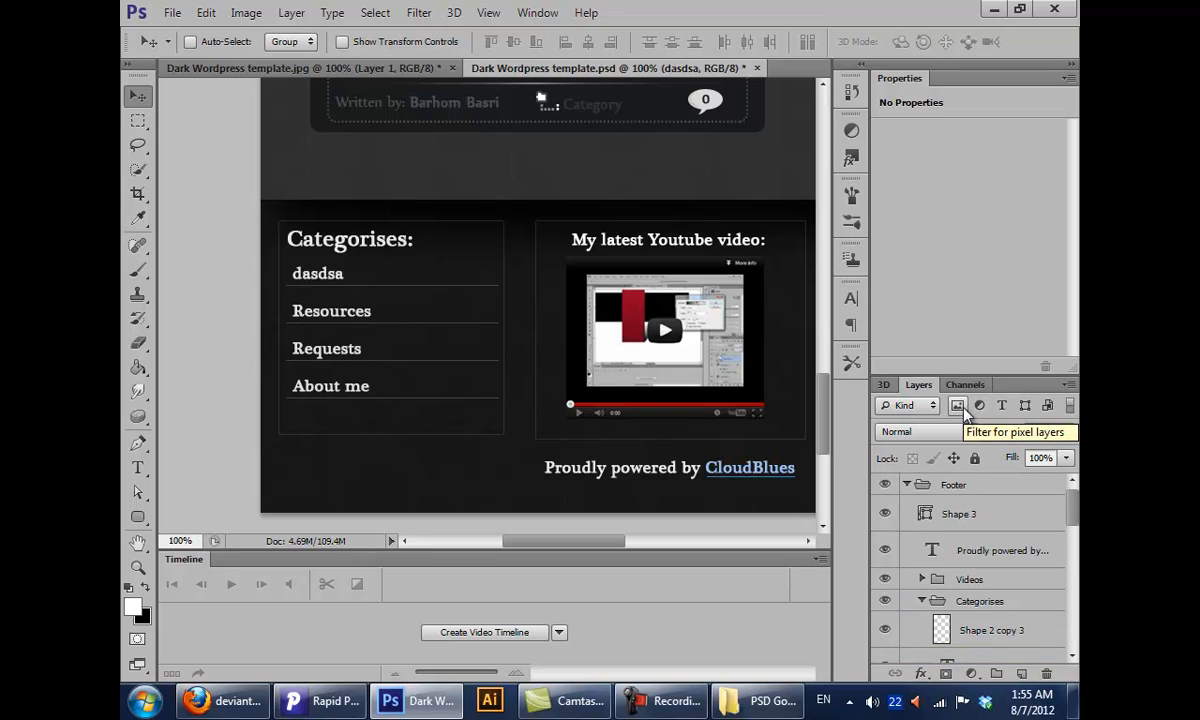
left_click(959, 406)
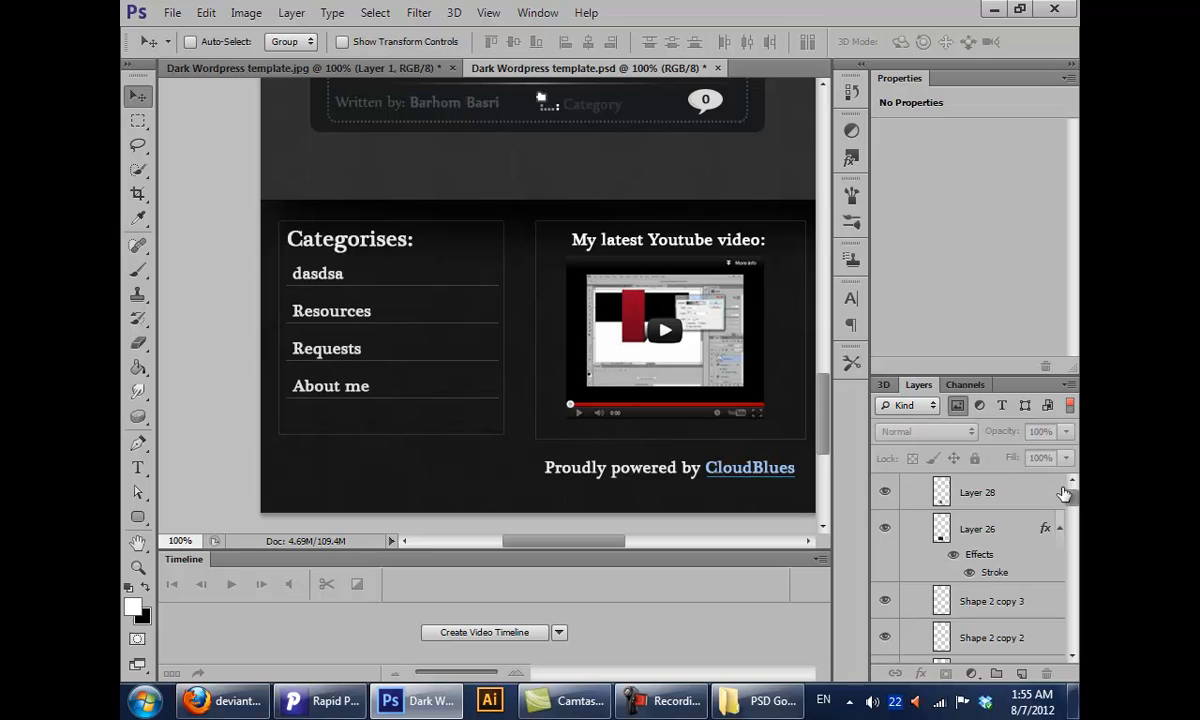
left_click_drag(1066, 498, 1064, 442)
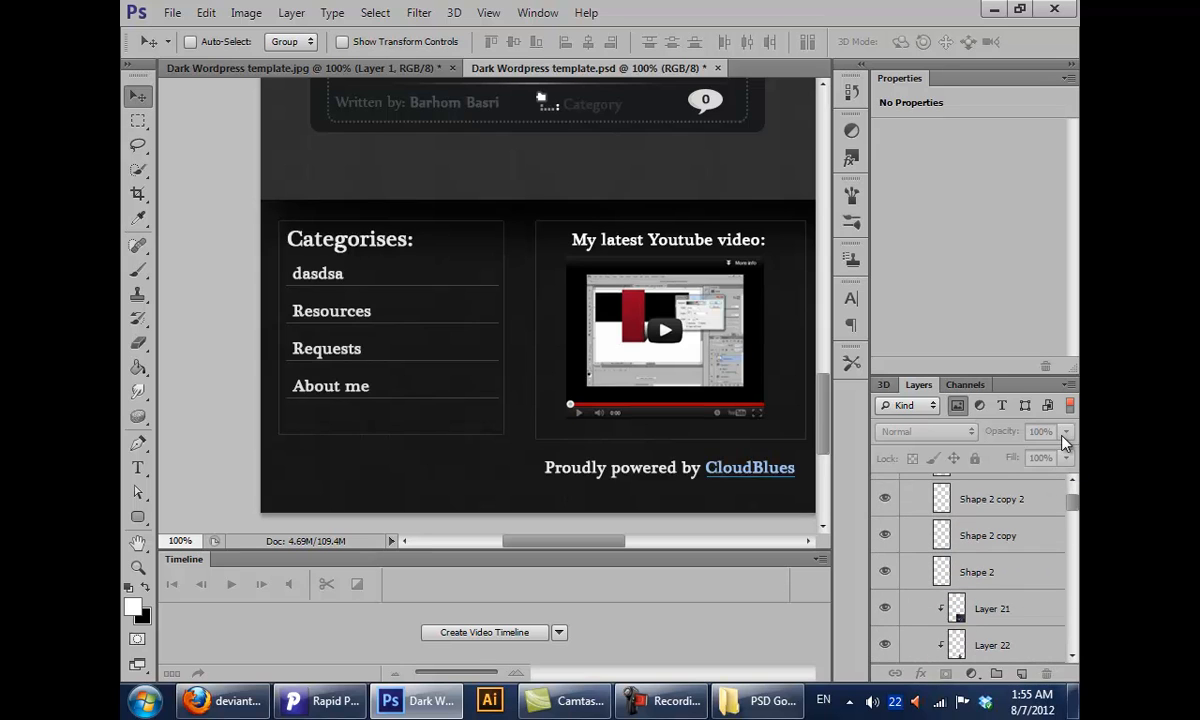
left_click(957, 406)
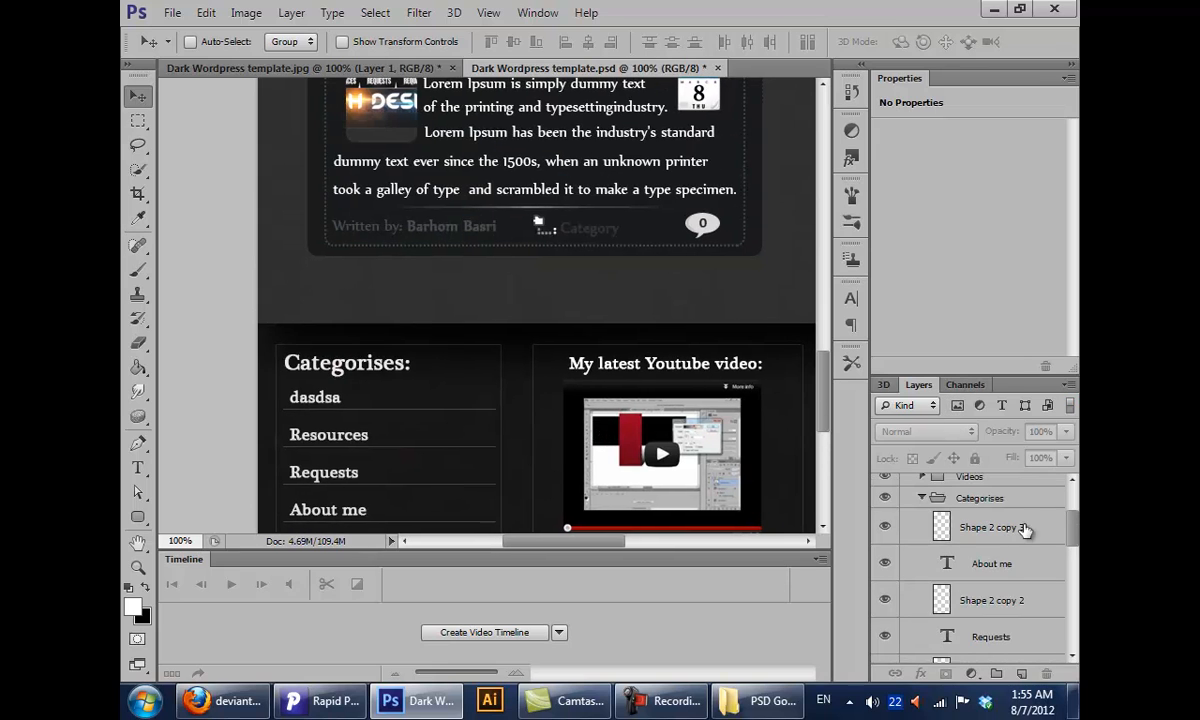
Collapse the Categorises and Footer groups in the layer list and select the Footer group
left_click(921, 497)
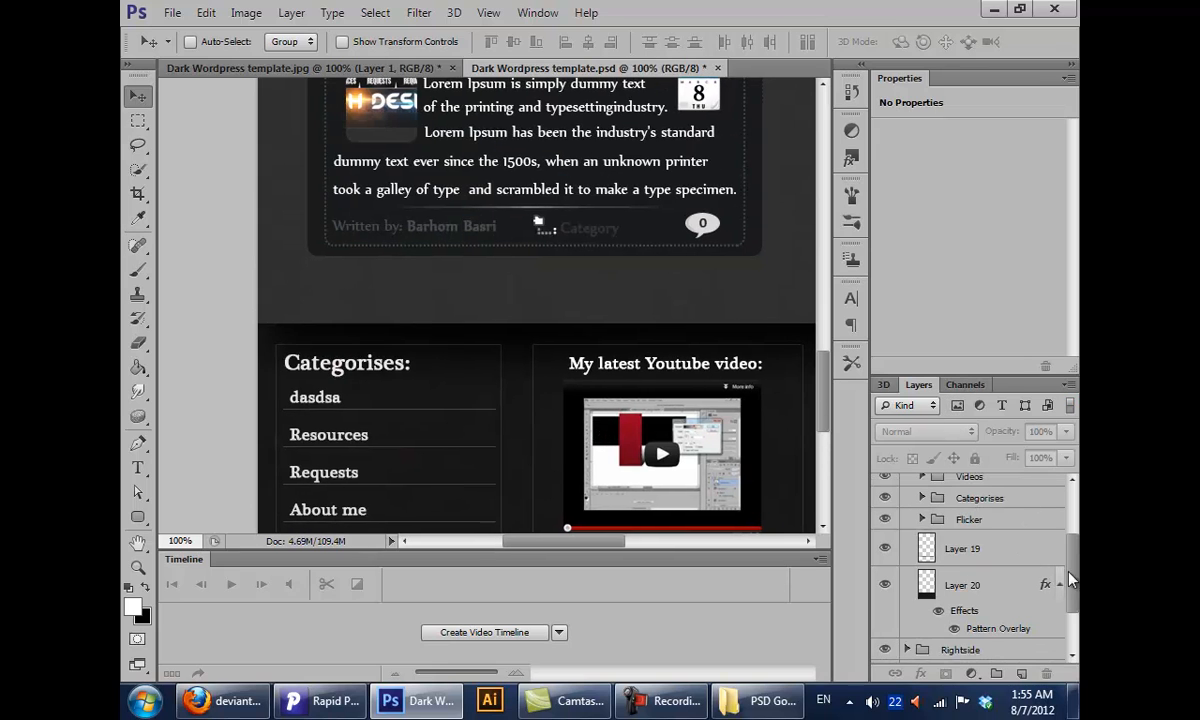
left_click_drag(1070, 578, 1062, 500)
left_click(906, 484)
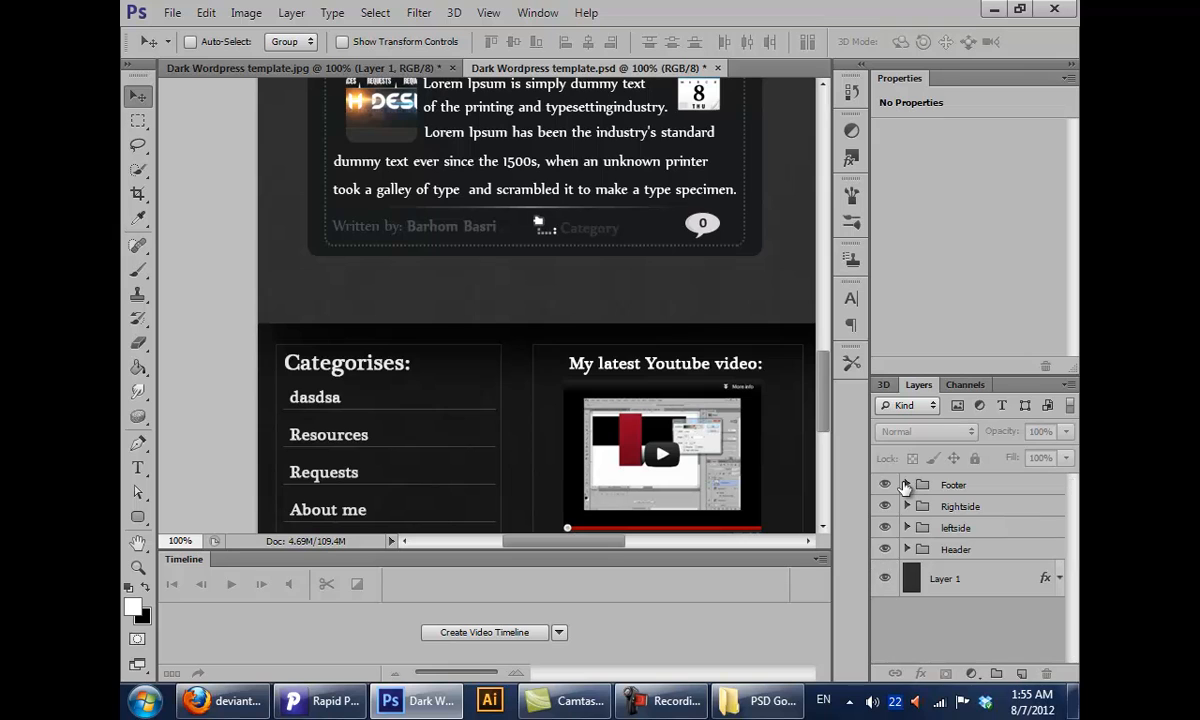
key("ctrl+minus")
key("ctrl+minus")
key("ctrl+minus")
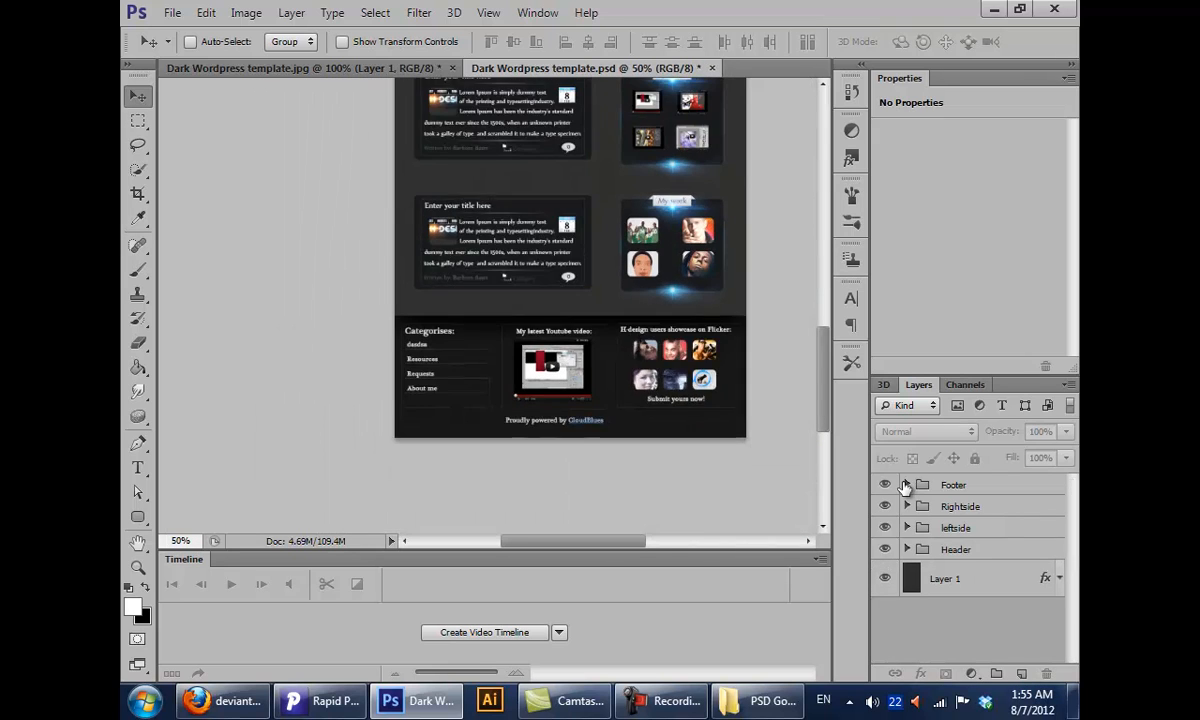
left_click_drag(571, 303, 486, 434)
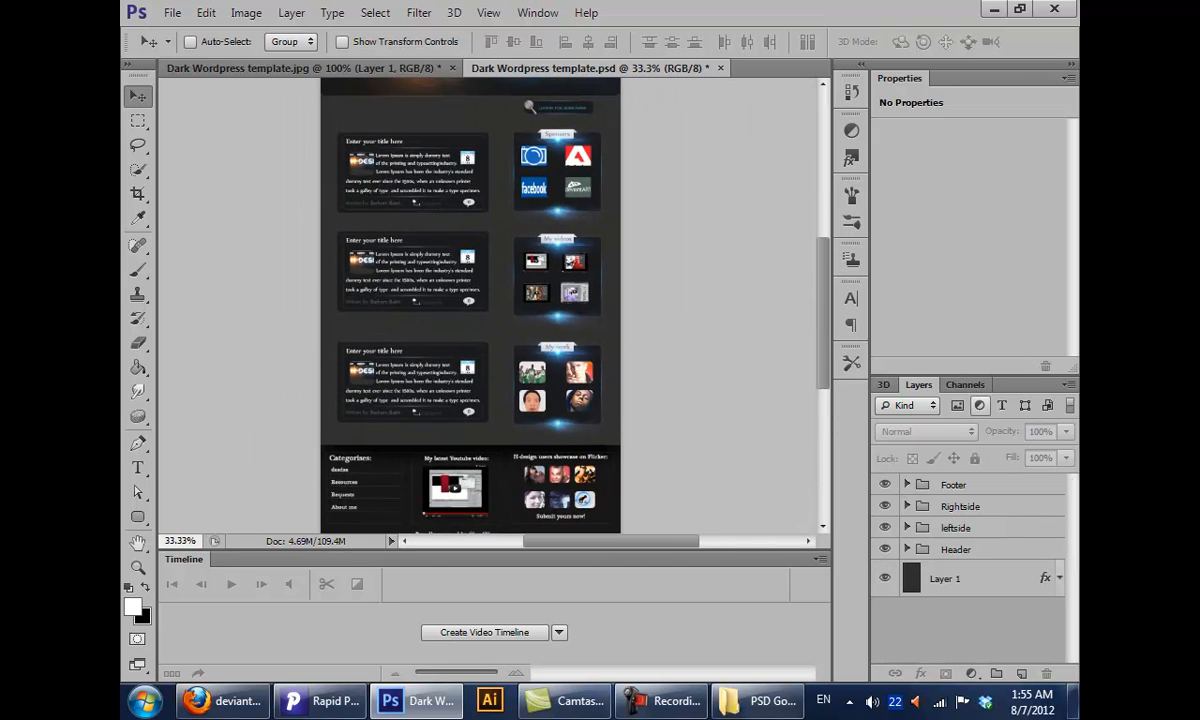
left_click(964, 483)
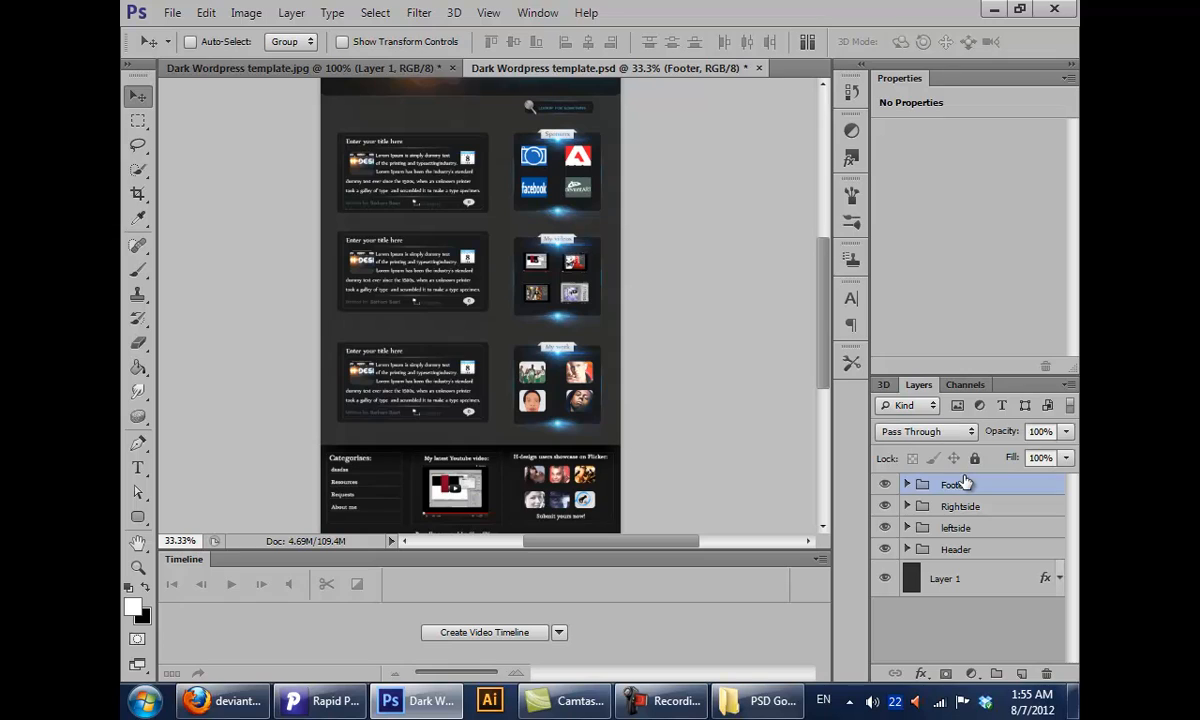
Turn layer filtering off and select the Footer group in the layer list
left_click(1070, 405)
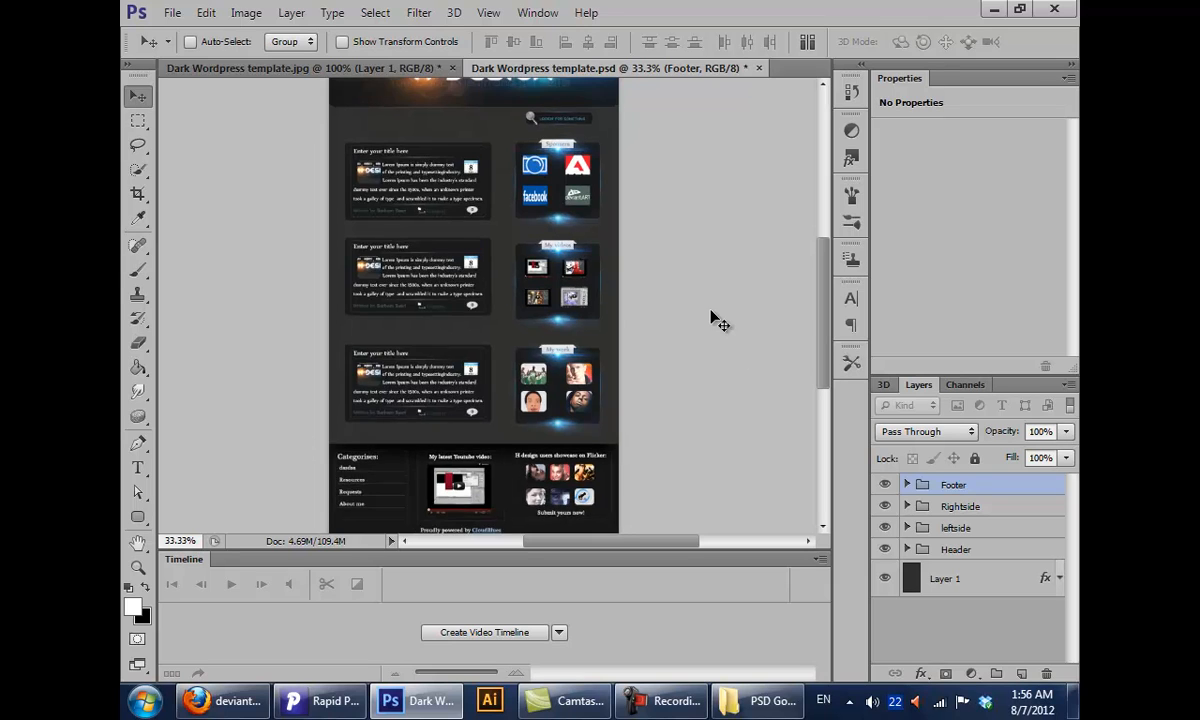
key("ctrl+minus")
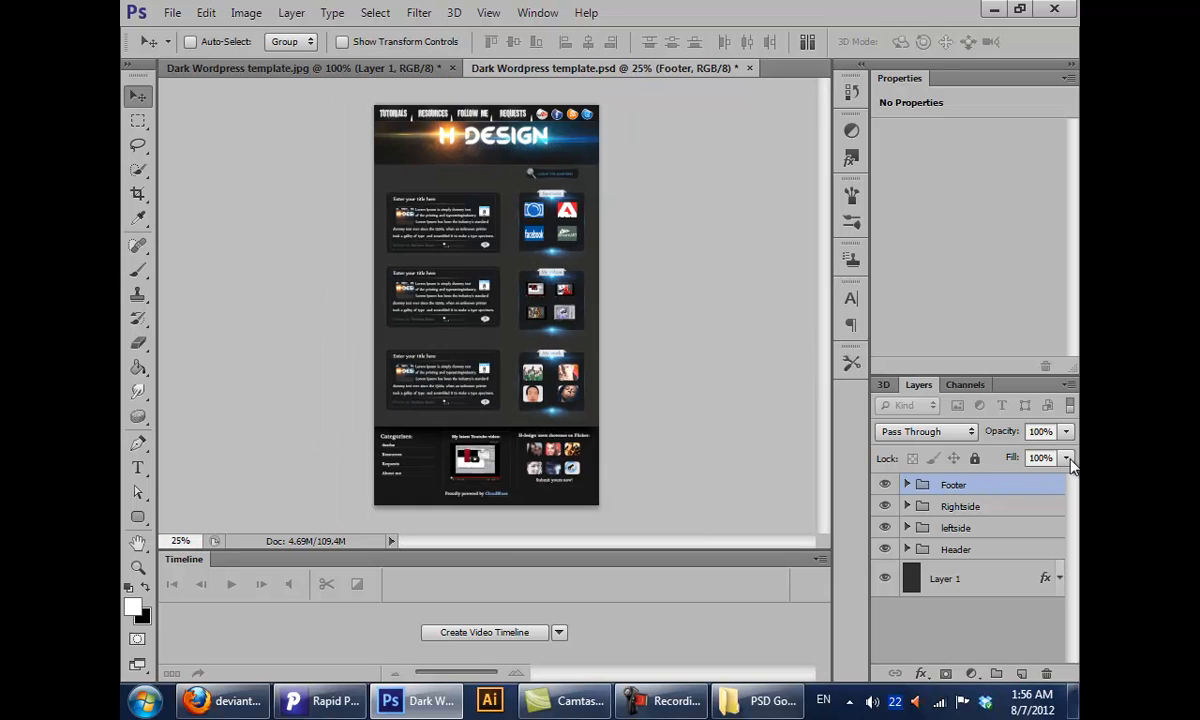
left_click(972, 505)
left_click(972, 486)
Review the available blend modes for the Footer group and Layer 1 without choosing one, and clear the layer selection
left_click(973, 432)
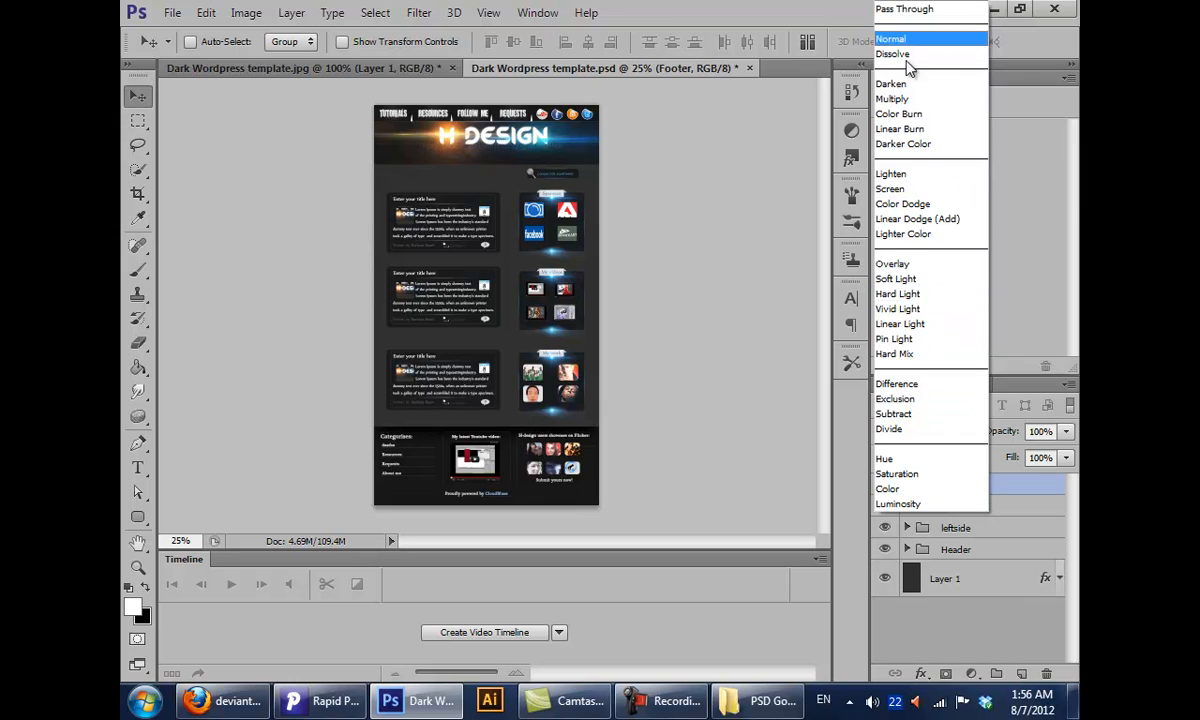
left_click(1010, 517)
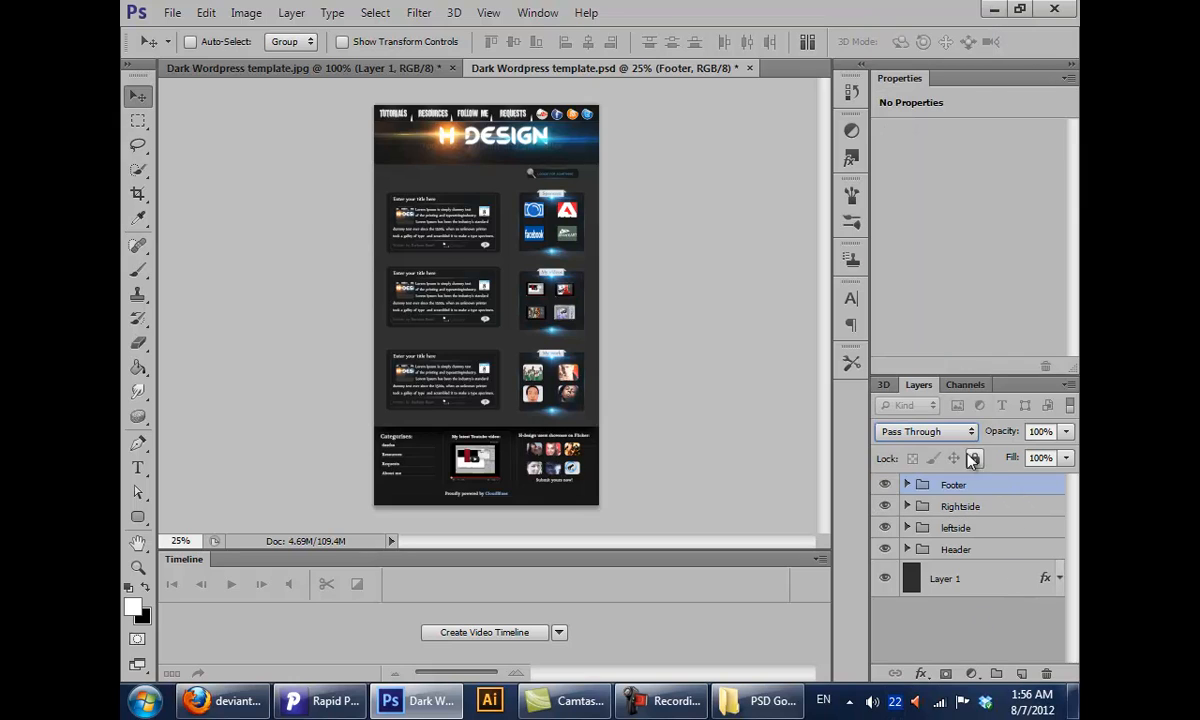
left_click(973, 432)
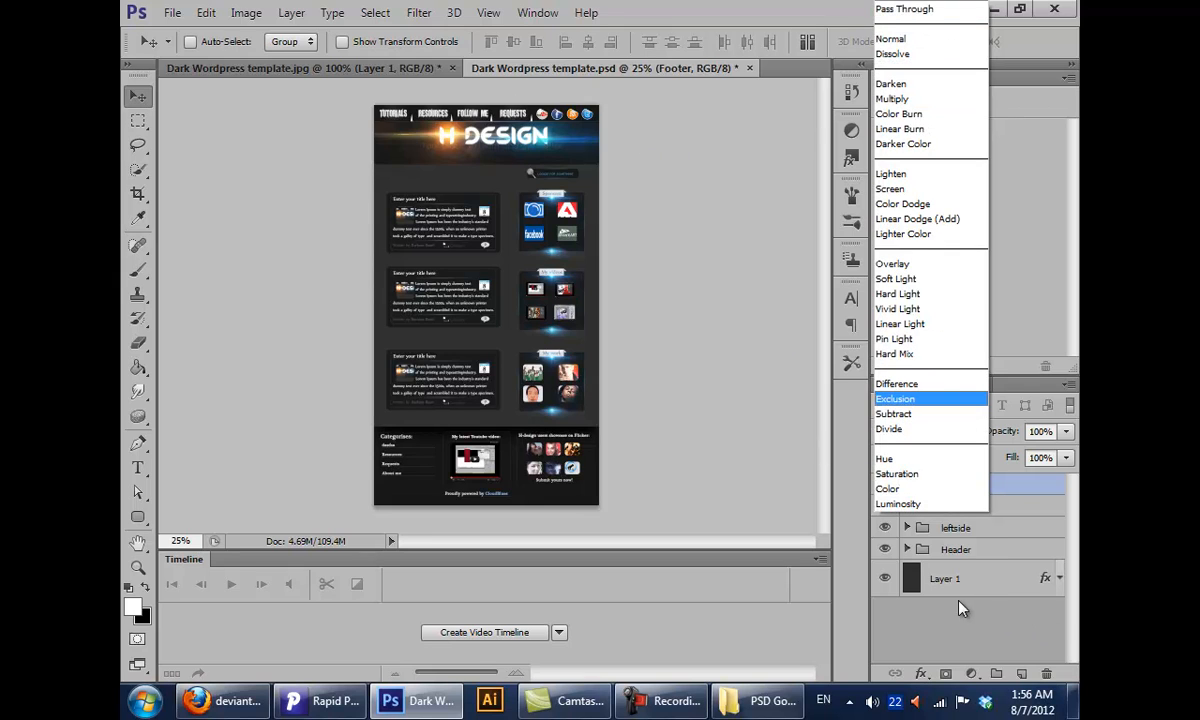
left_click(898, 562)
left_click(940, 578)
left_click(900, 437)
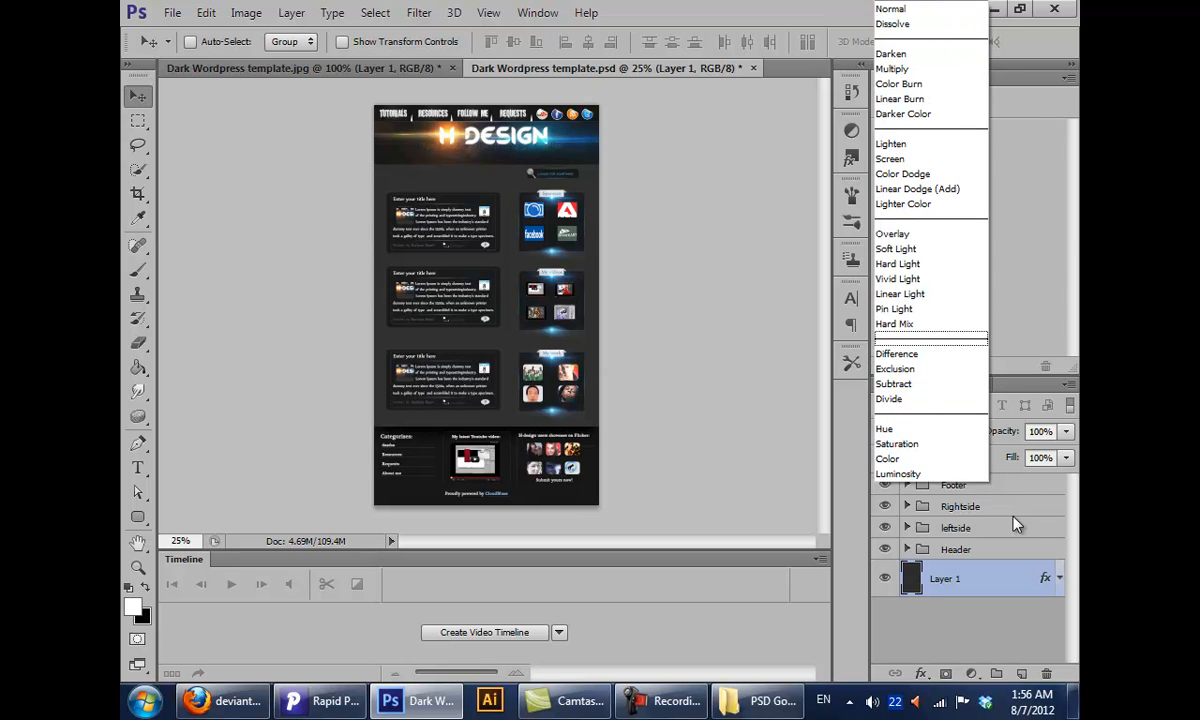
left_click(950, 484)
left_click(965, 437)
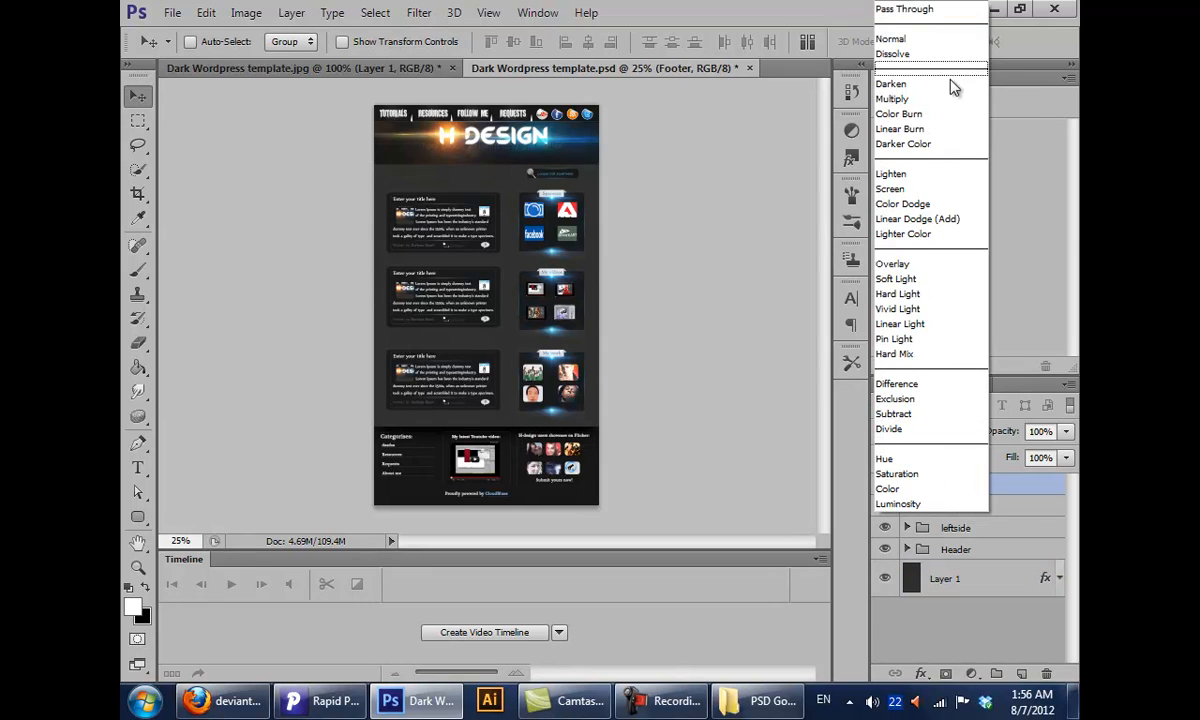
left_click(990, 610)
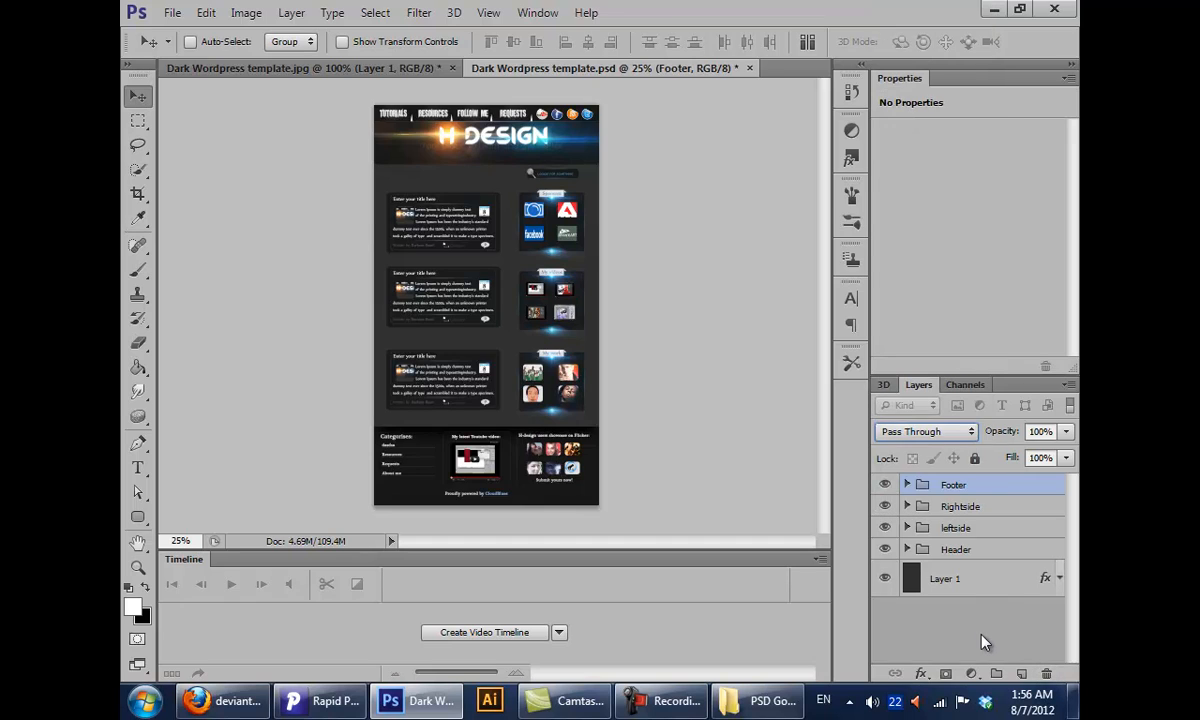
left_click(983, 642)
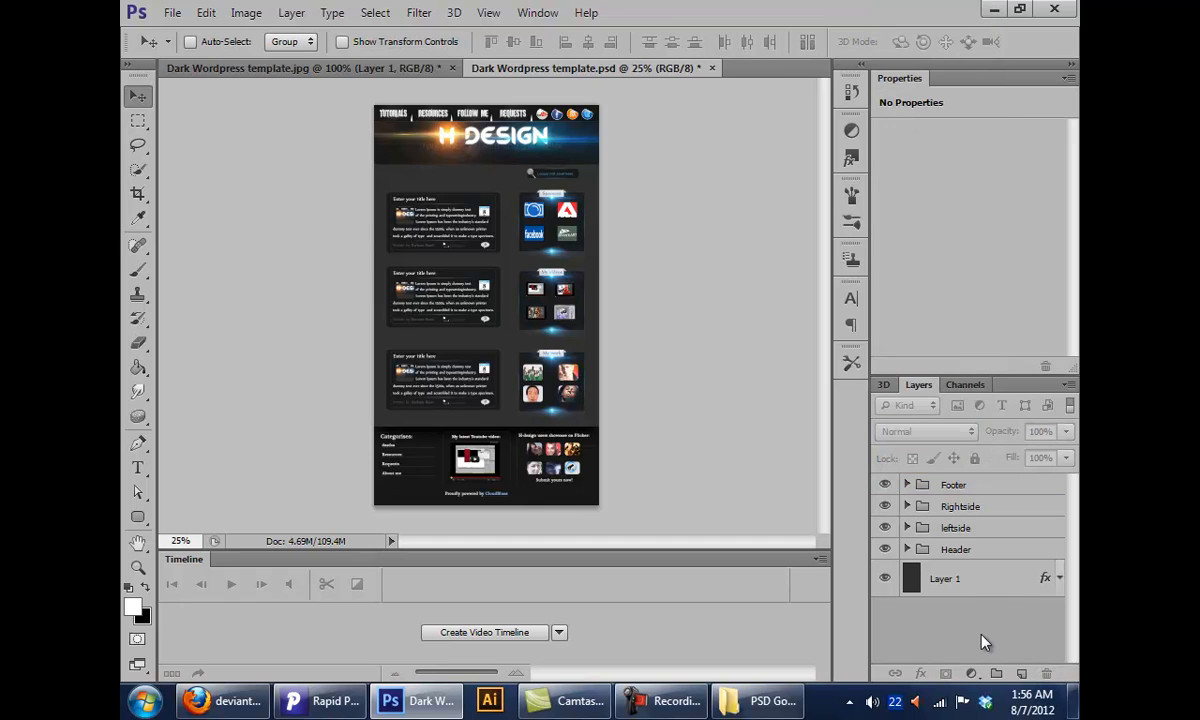
Link Layer 1 with the Header group and deselect both
left_click(963, 580)
left_click(981, 548, "shift")
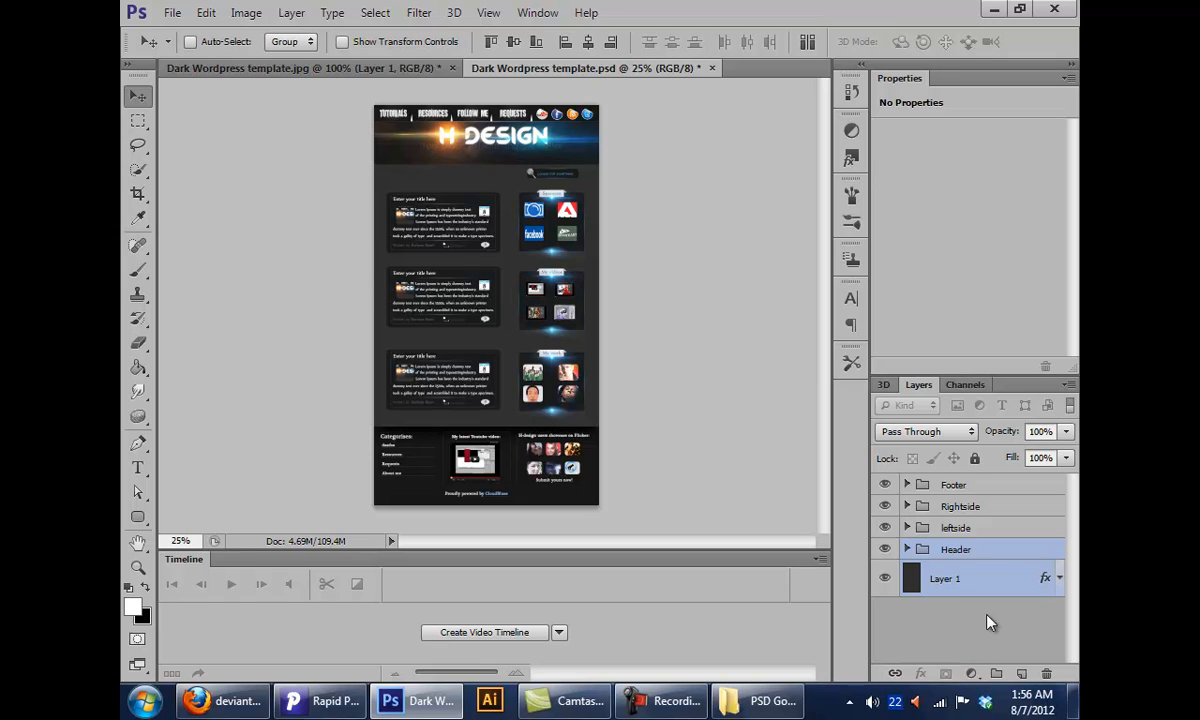
left_click(895, 673)
left_click(1030, 620)
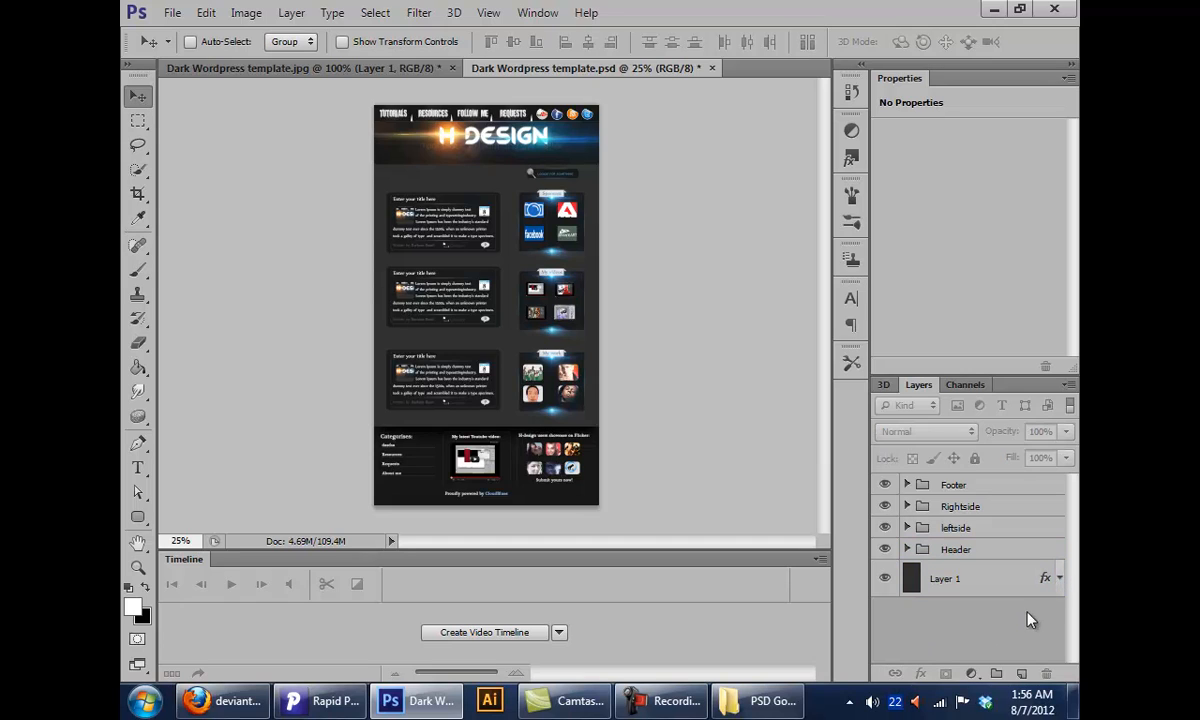
Select Layer 1, toggle its visibility off and back on, and select the Header group
left_click(975, 577)
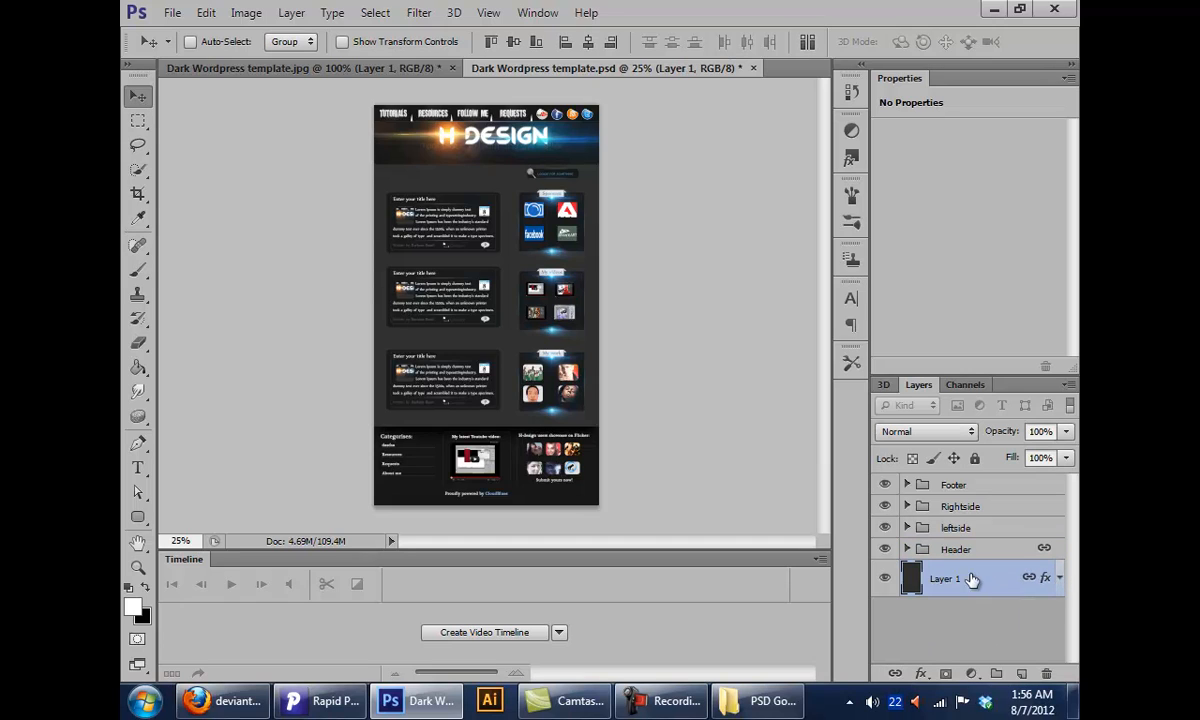
left_click(883, 584)
left_click(883, 584)
left_click(883, 584)
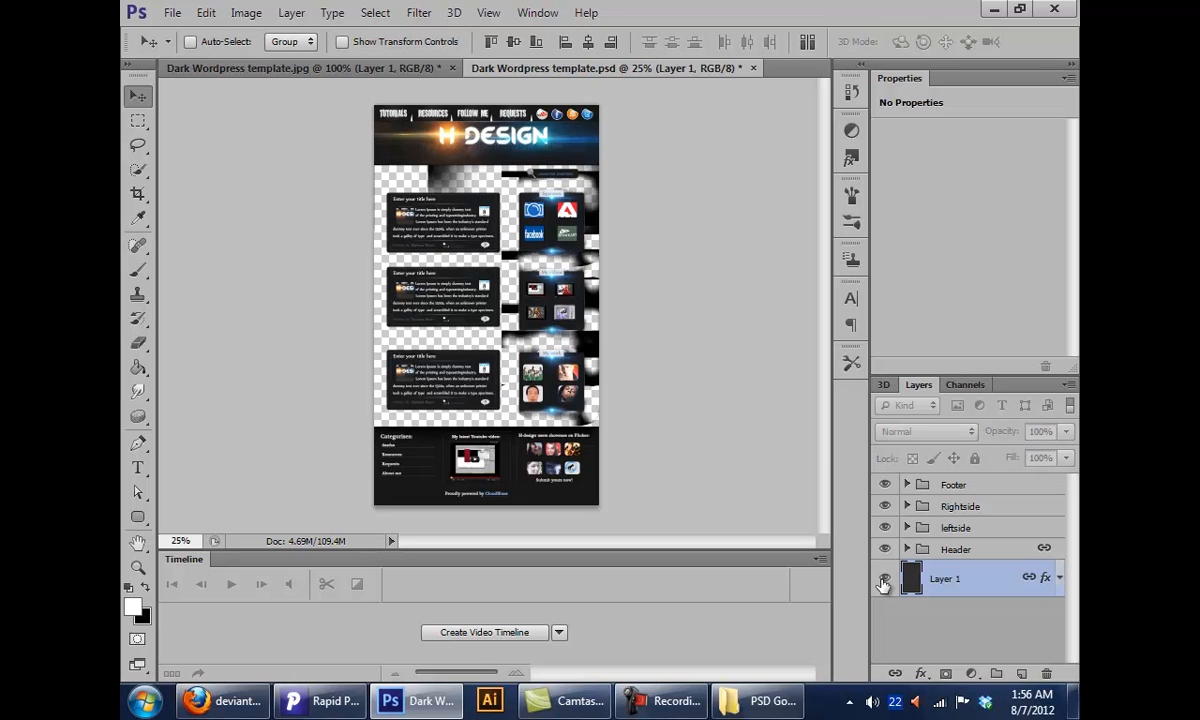
left_click(883, 584)
left_click(958, 549)
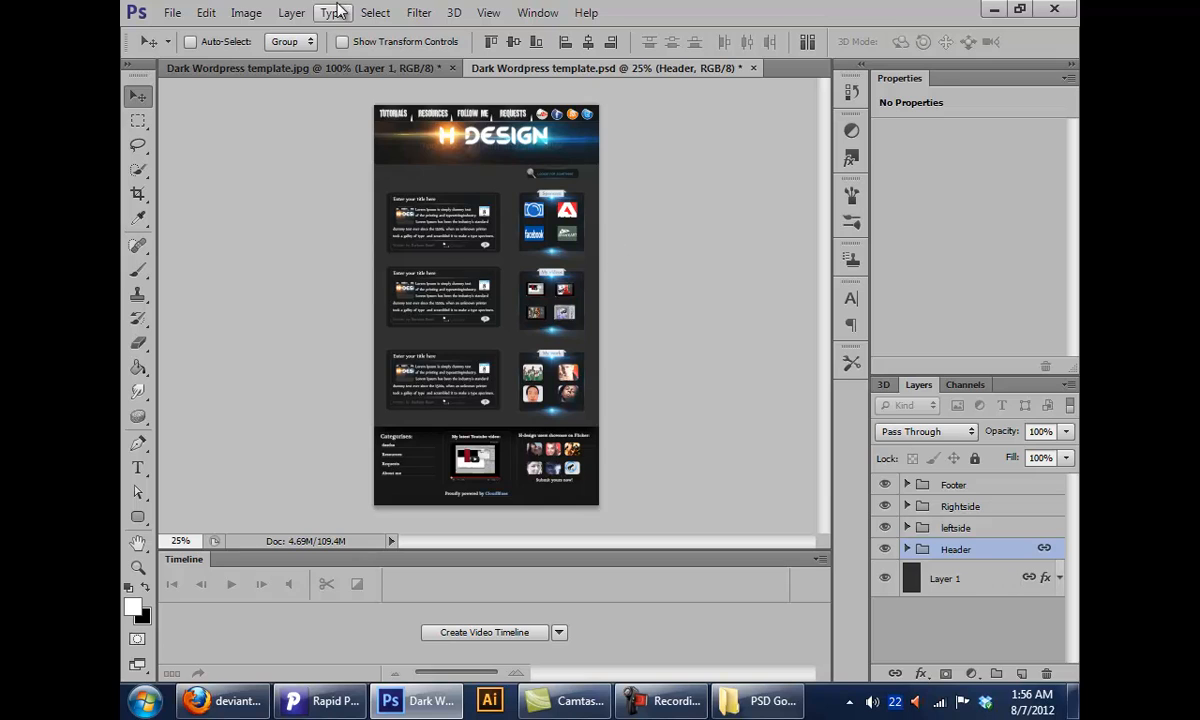
Resize the image to 500 pixels wide with constrained proportions and scaled styles, and undo the resize
left_click(248, 12)
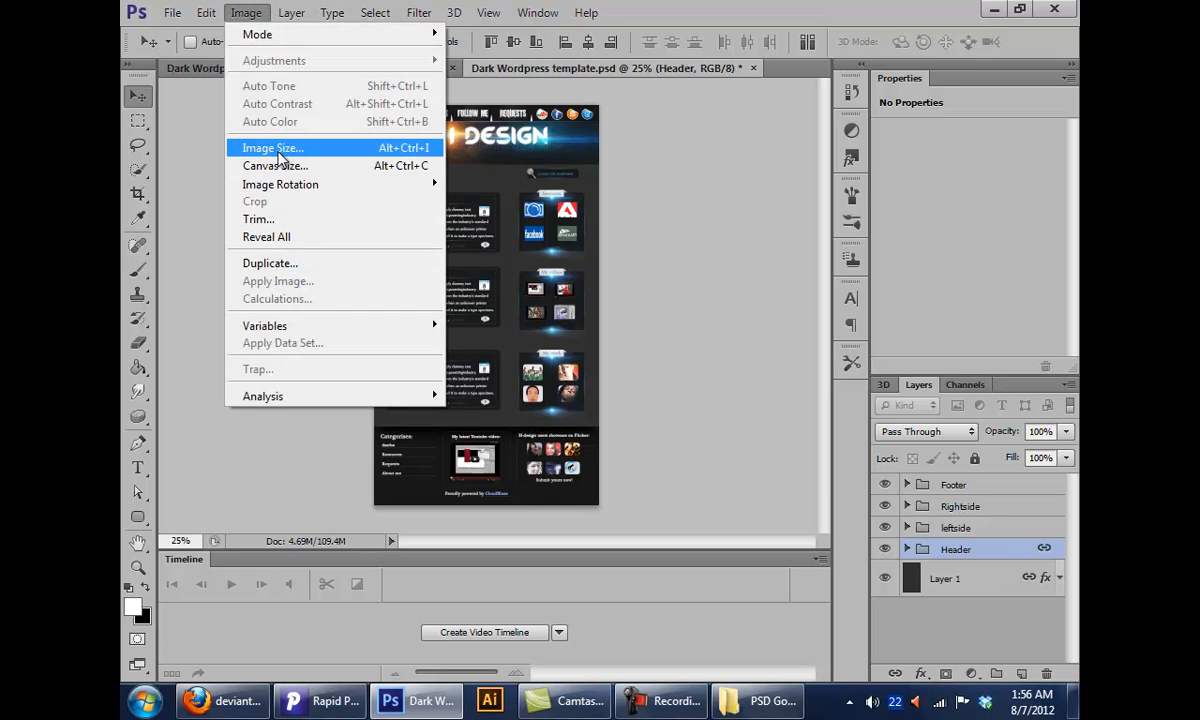
left_click(282, 150)
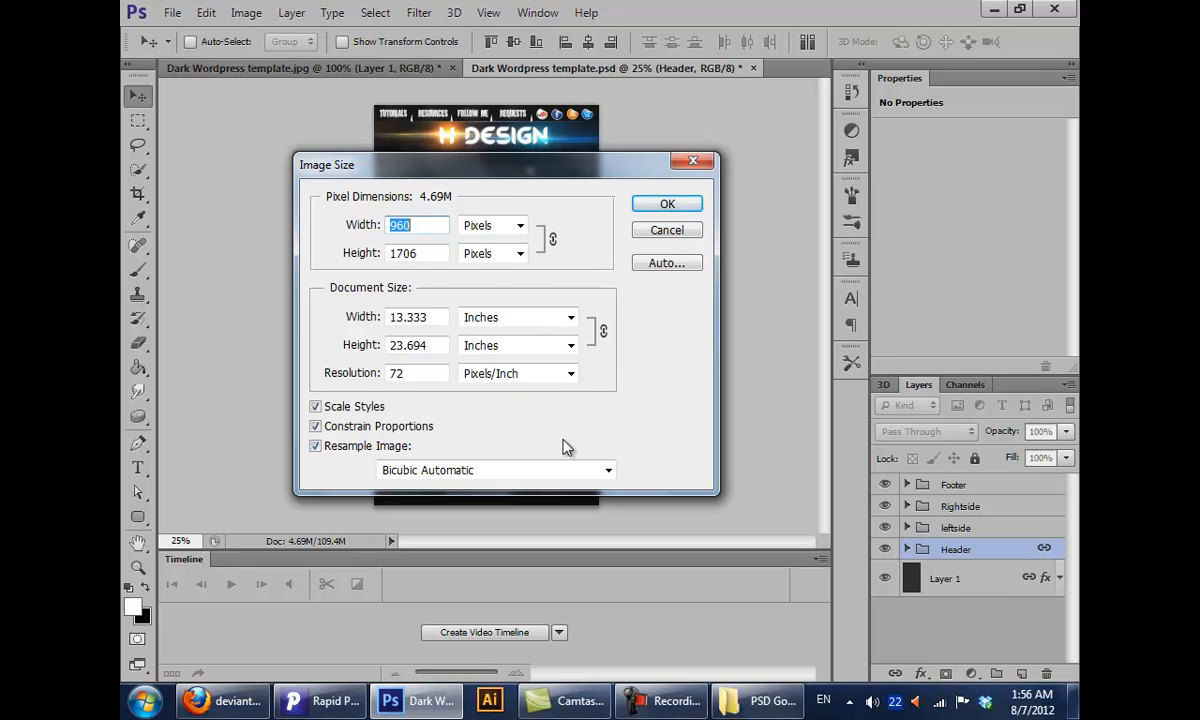
type("500")
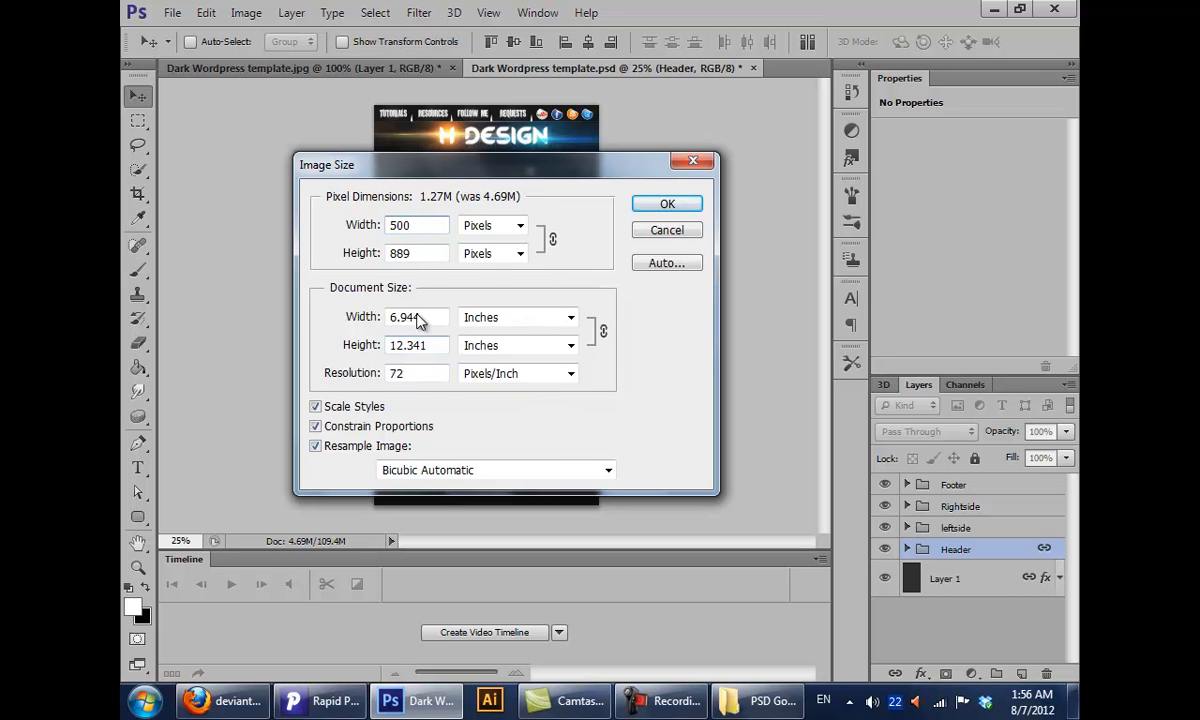
key("Tab")
left_click(667, 204)
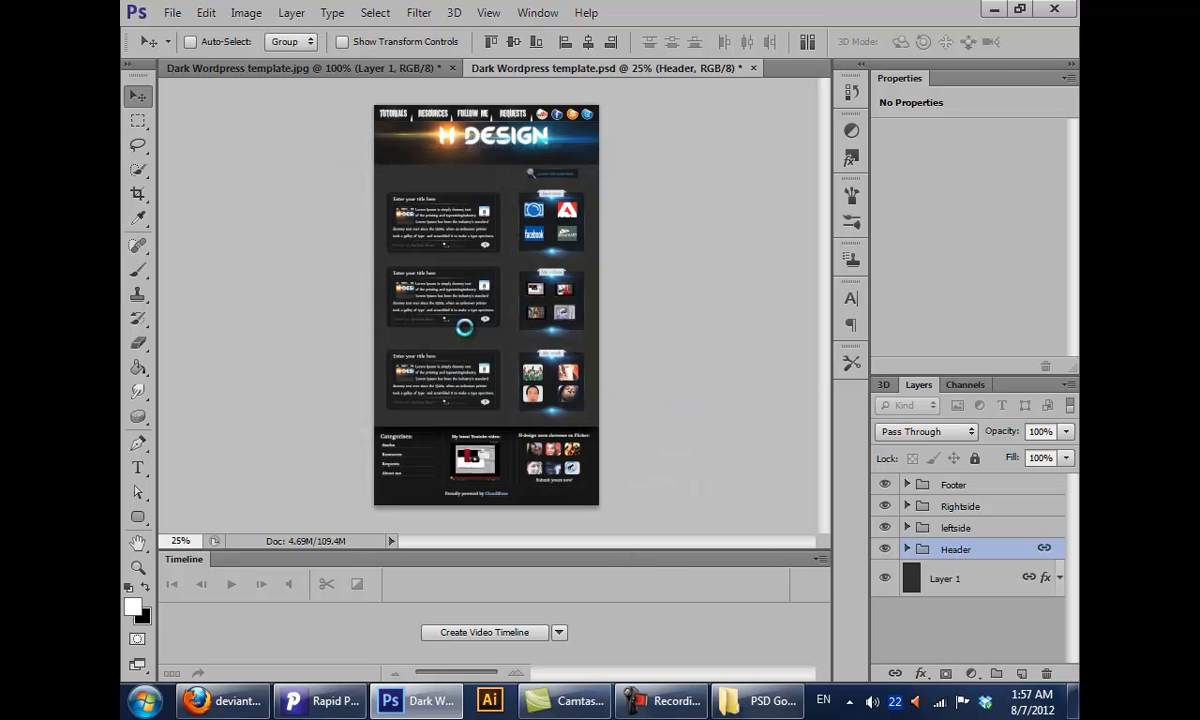
double_click(138, 566)
scroll(460, 320, "up", 3)
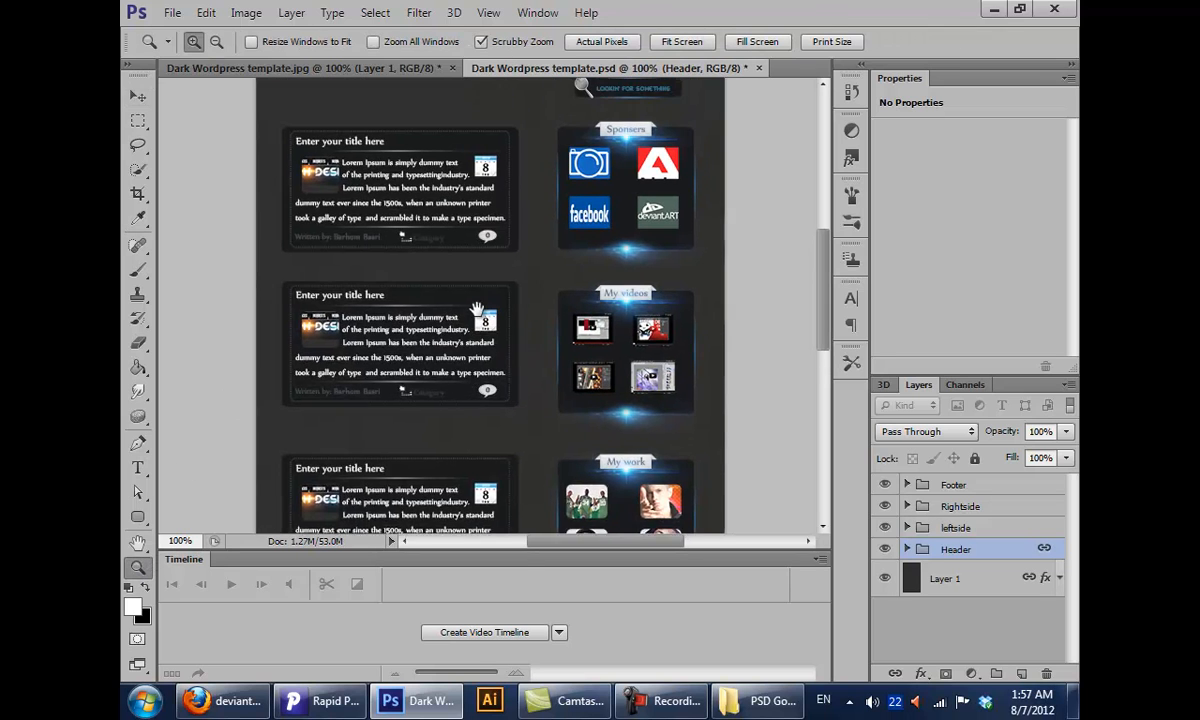
left_click(426, 303)
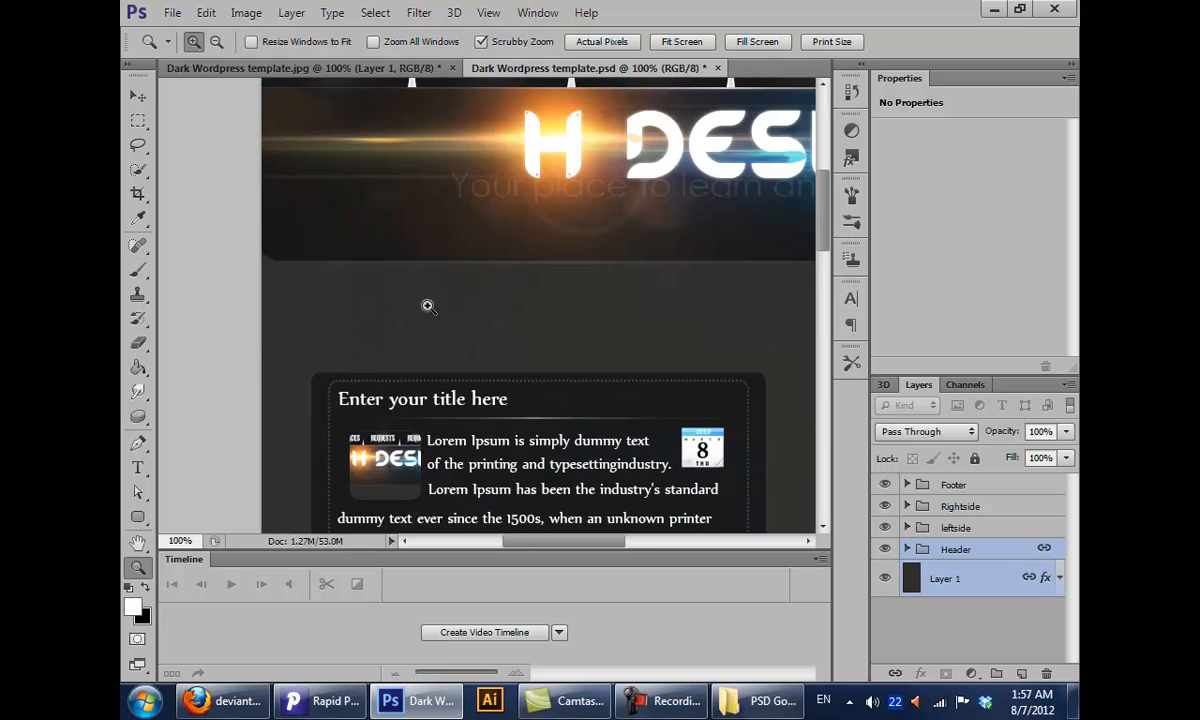
Check the document's pixel dimensions in Image Size and leave them unchanged
left_click(246, 13)
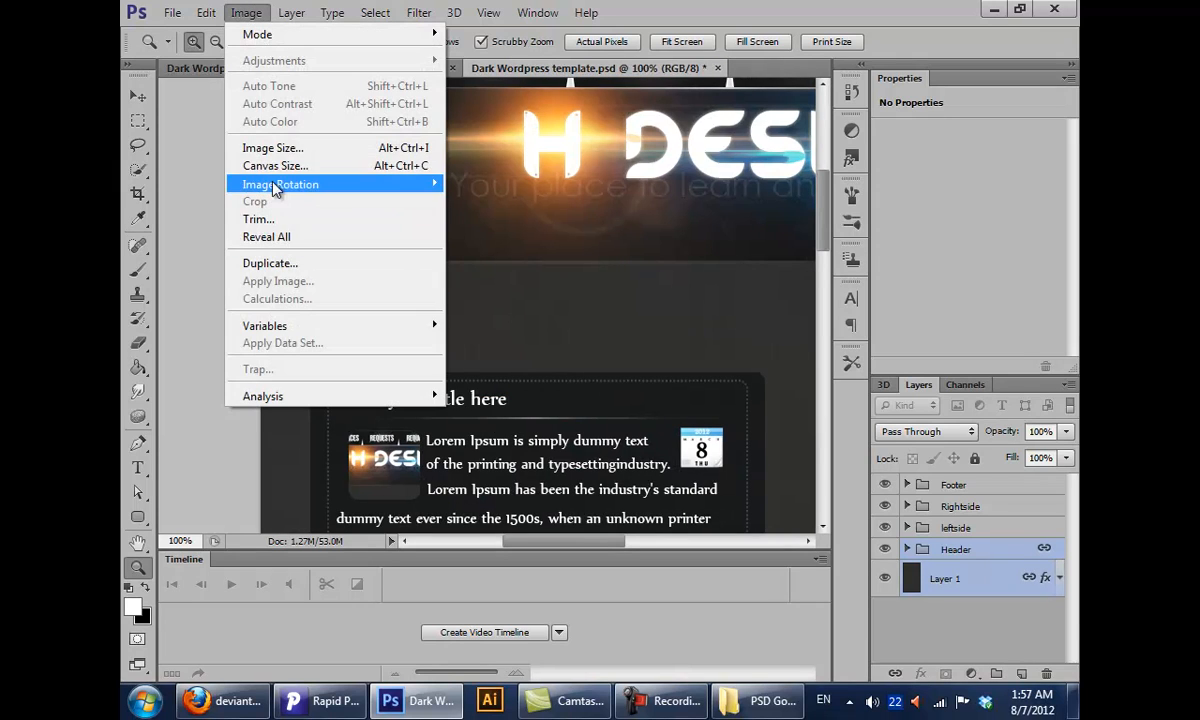
left_click(275, 148)
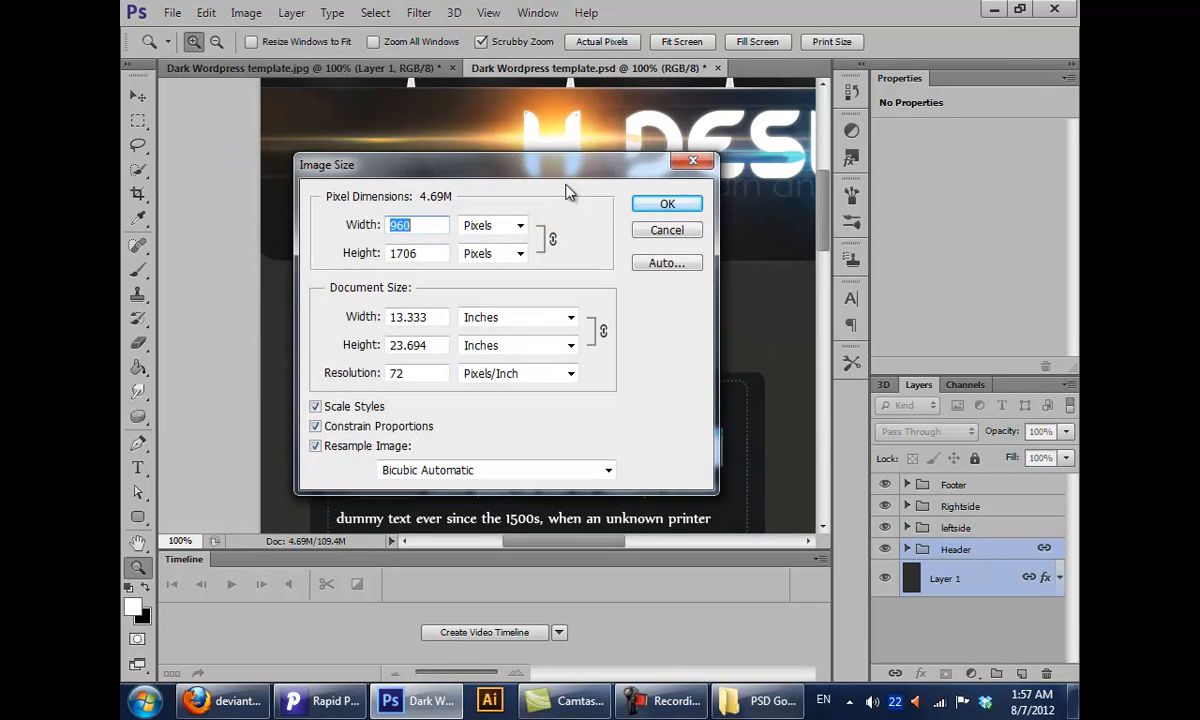
left_click(666, 205)
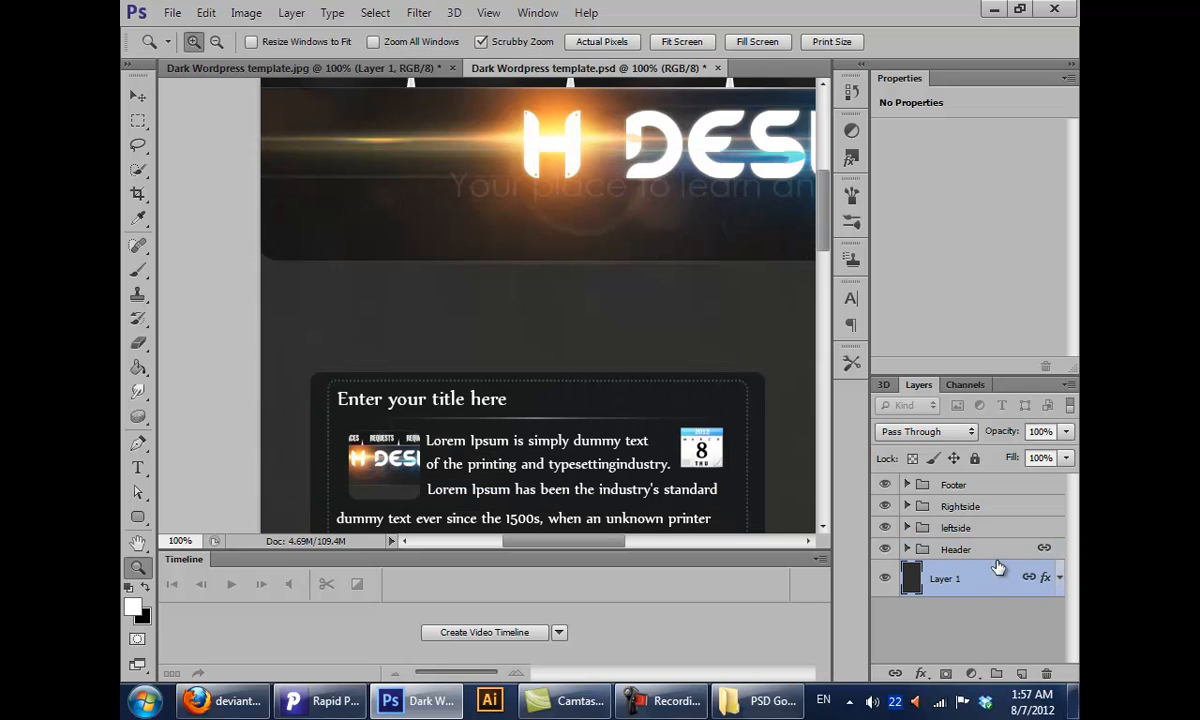
Select Layer 1 and the Header group together and clear the selection
left_click(990, 574)
left_click(1008, 553, "shift")
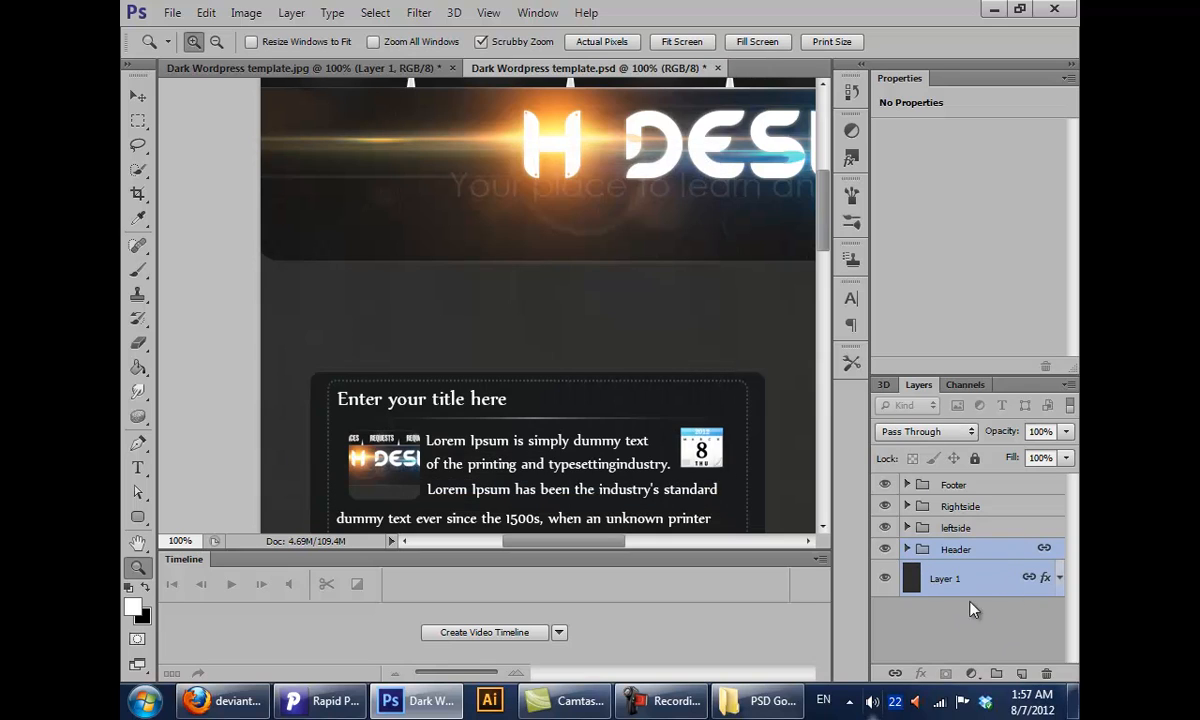
left_click(894, 605)
left_click_drag(714, 336, 480, 420)
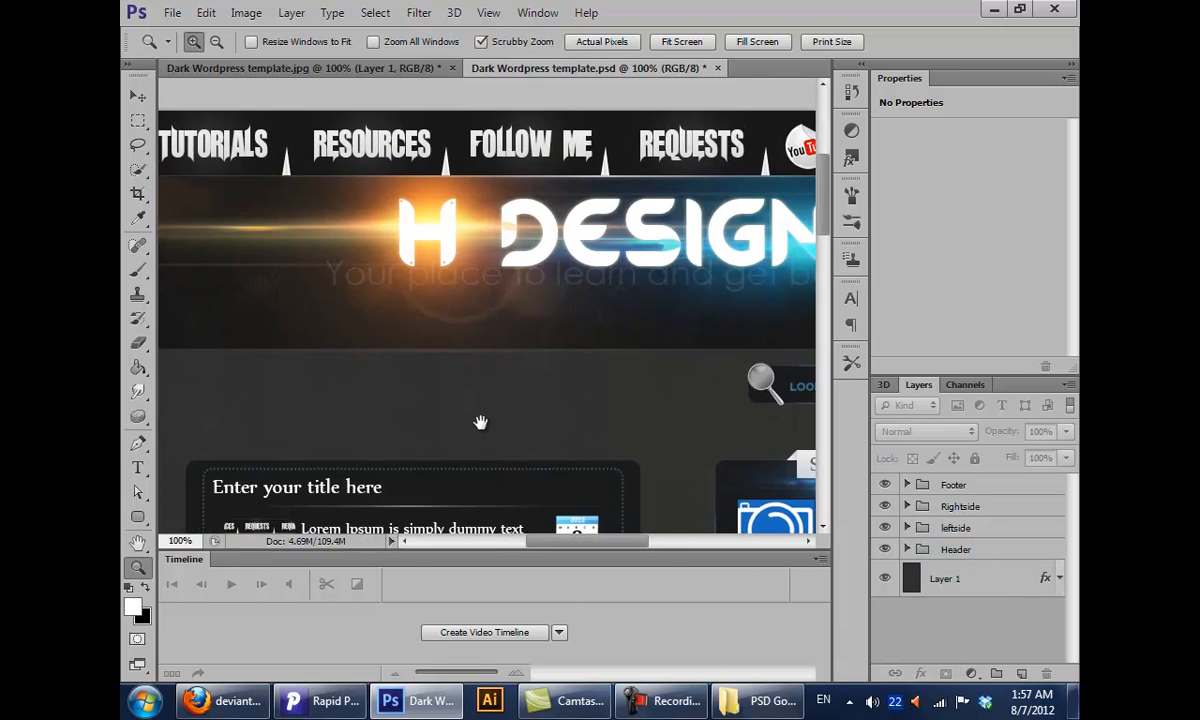
Look at the options for creating a 3D object and review the layer commands available with nothing selected
left_click(885, 386)
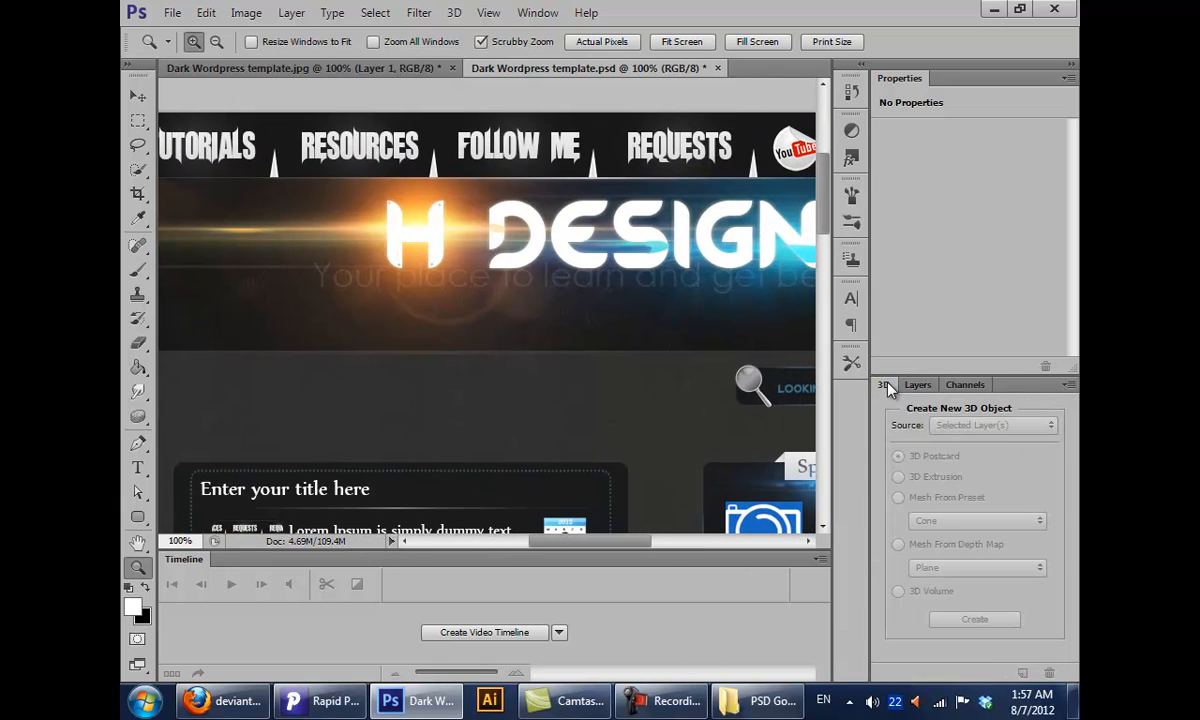
key("F7")
left_click(1066, 386)
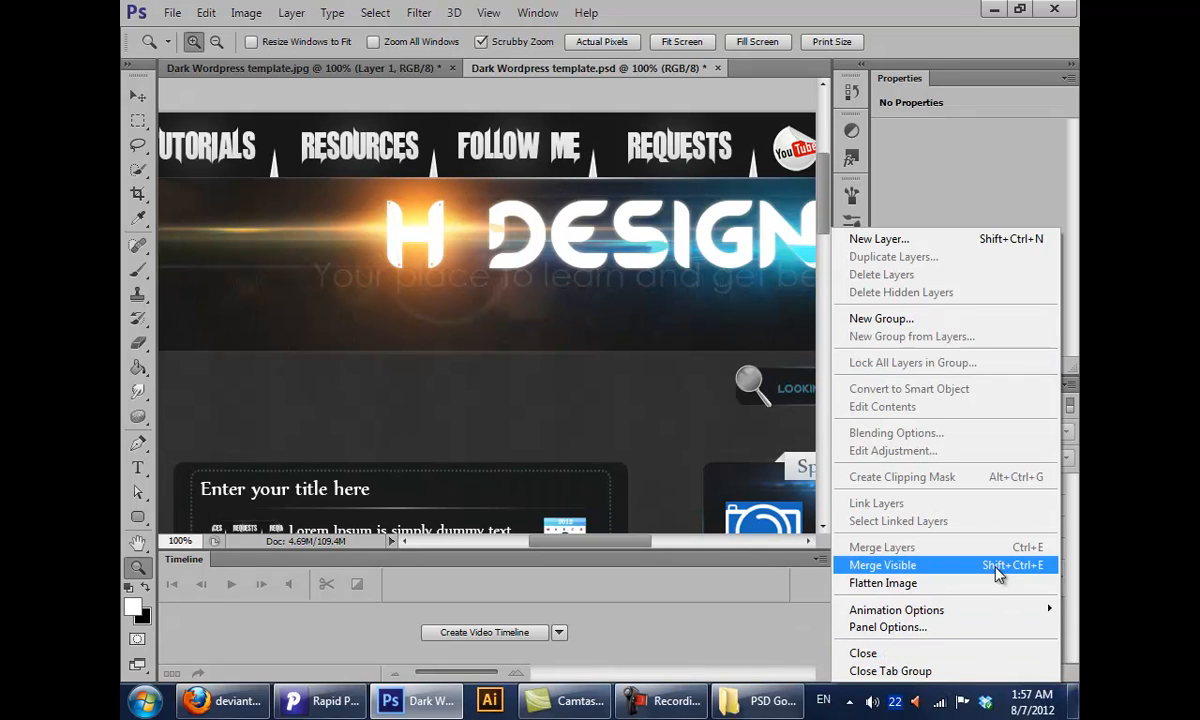
left_click(772, 630)
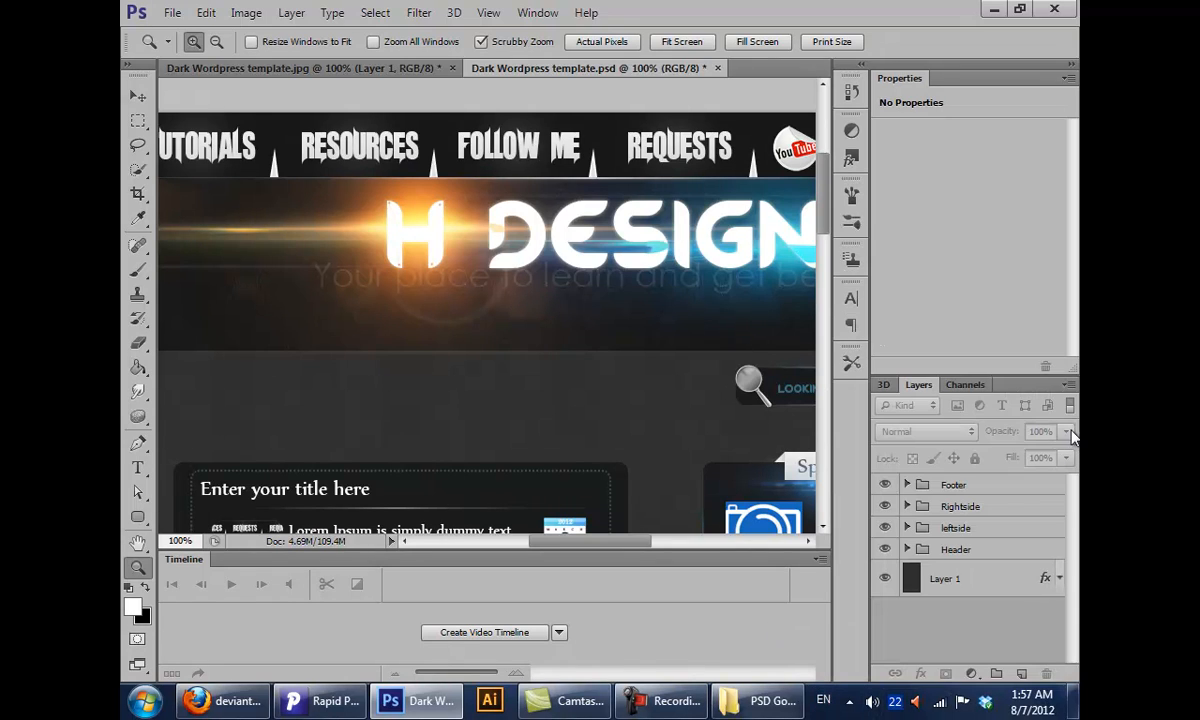
Select the Footer group and review the layer commands available for it, including the merge and flatten options
left_click(980, 490)
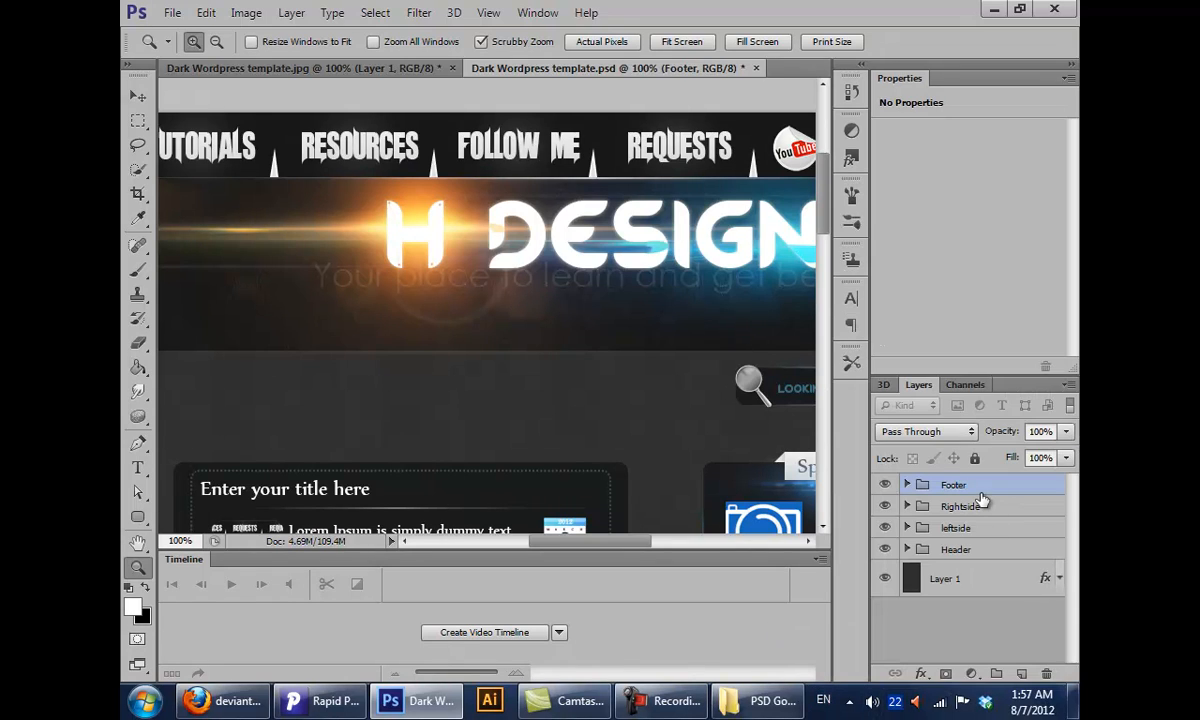
left_click(1067, 388)
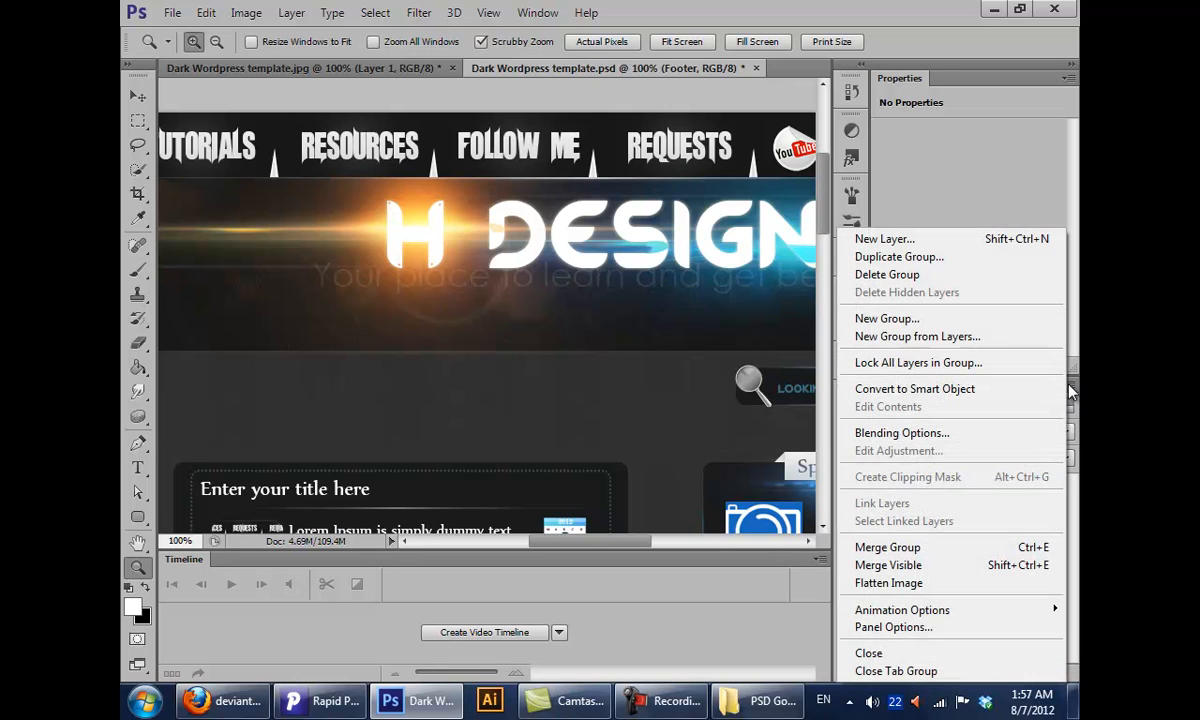
left_click(1071, 387)
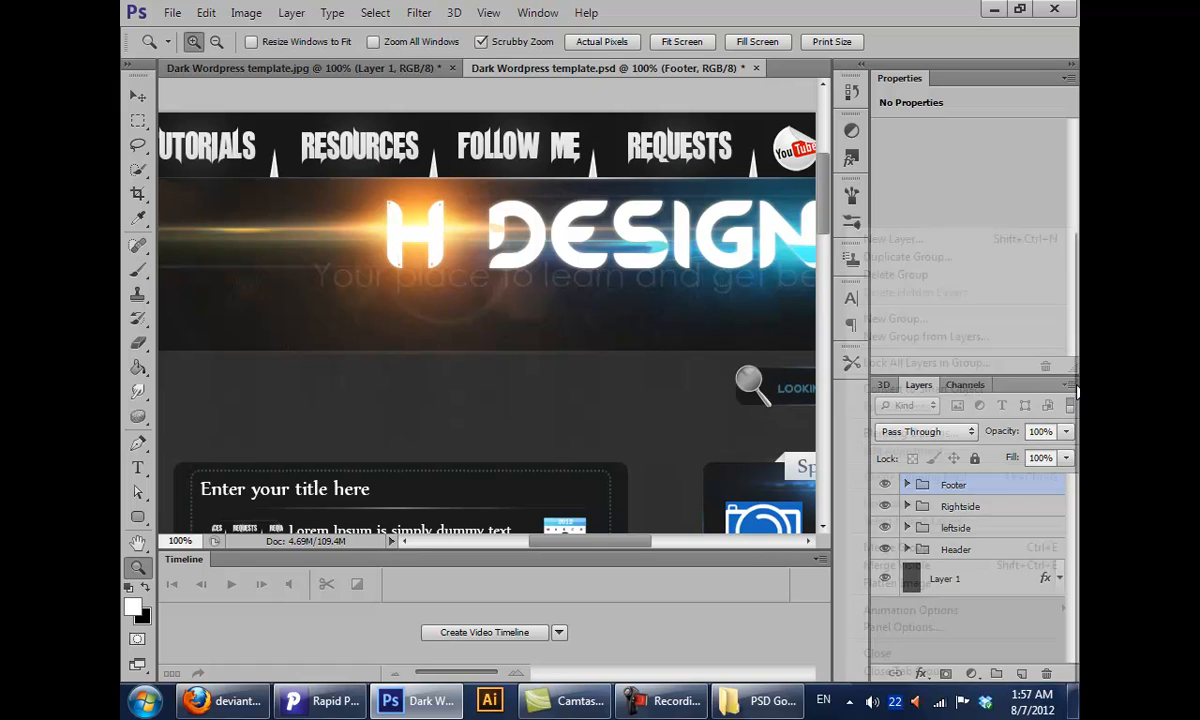
left_click(1071, 388)
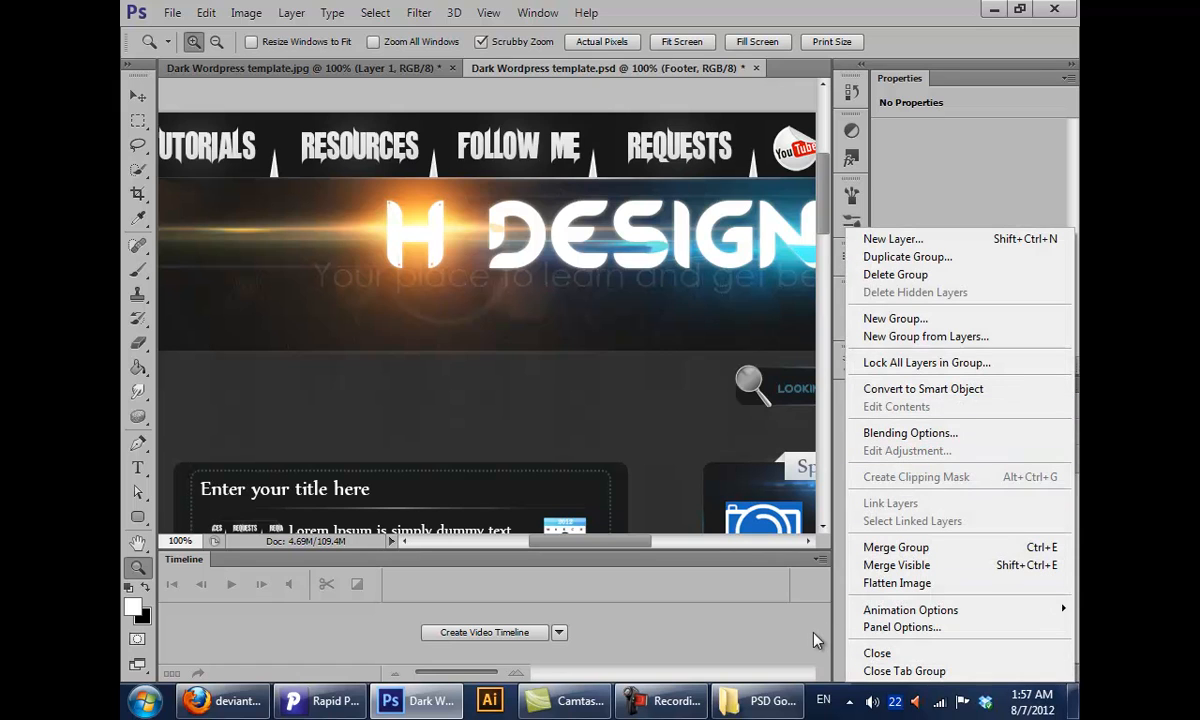
left_click(762, 592)
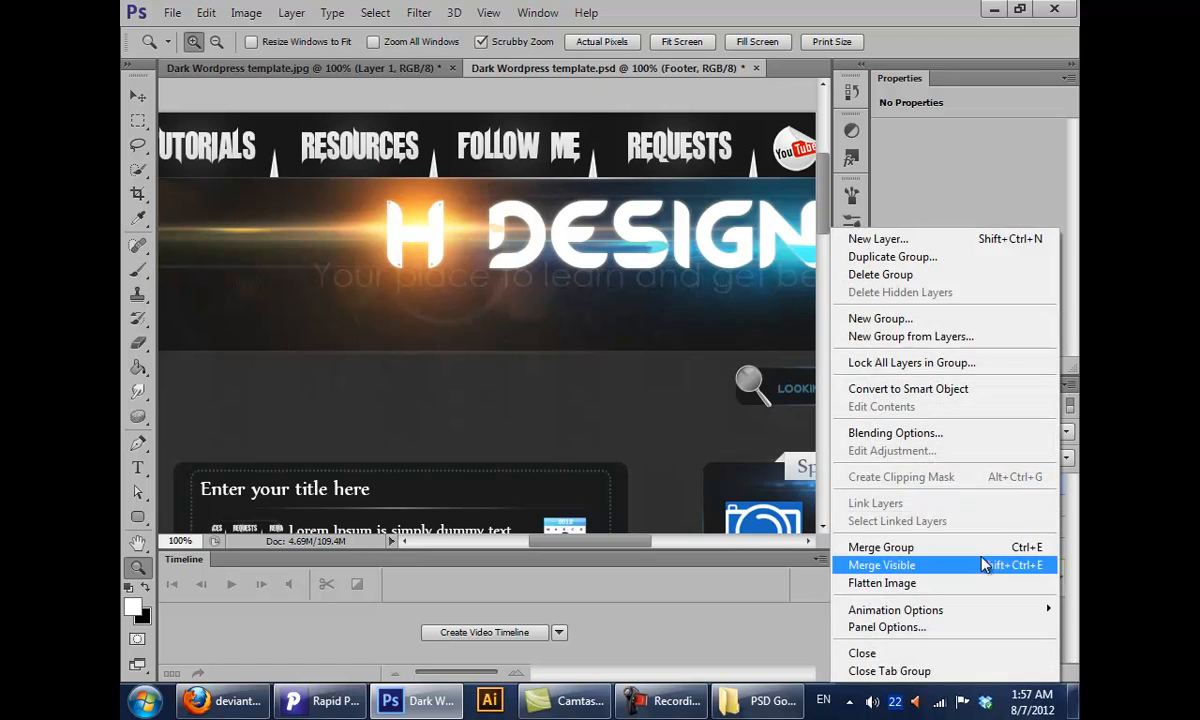
Close the Layers panel and look at the remaining 3D and Channels panels
left_click(926, 658)
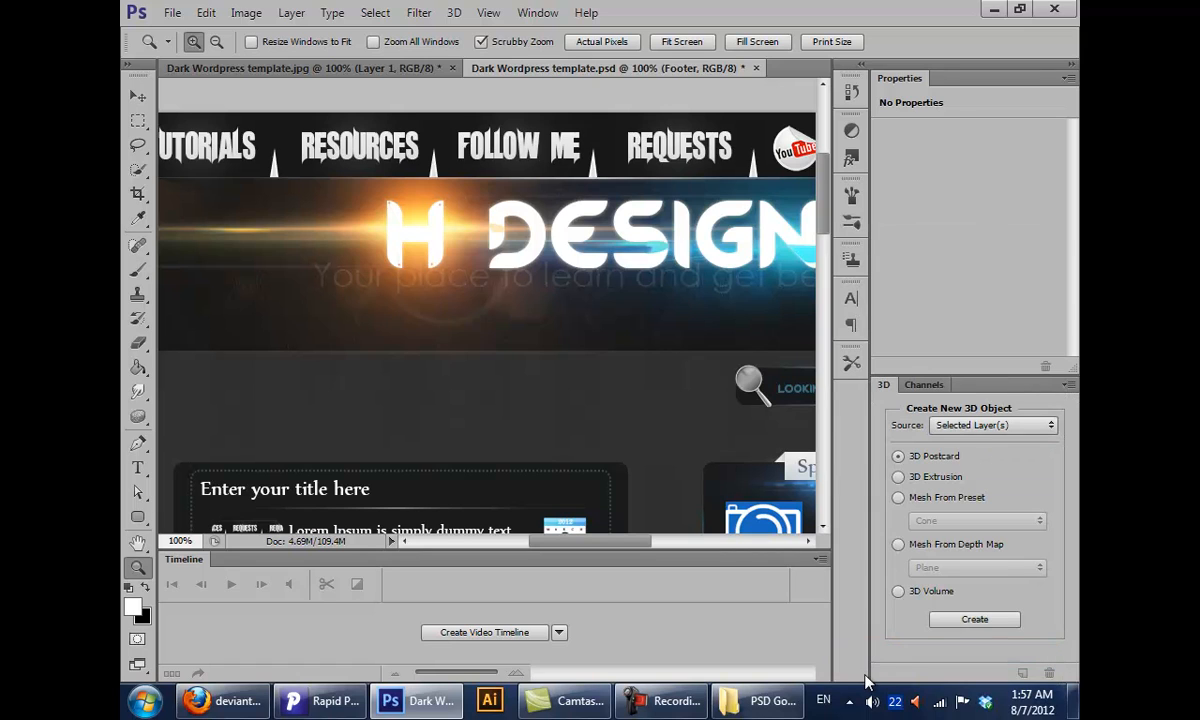
left_click(924, 385)
left_click(884, 385)
left_click(924, 385)
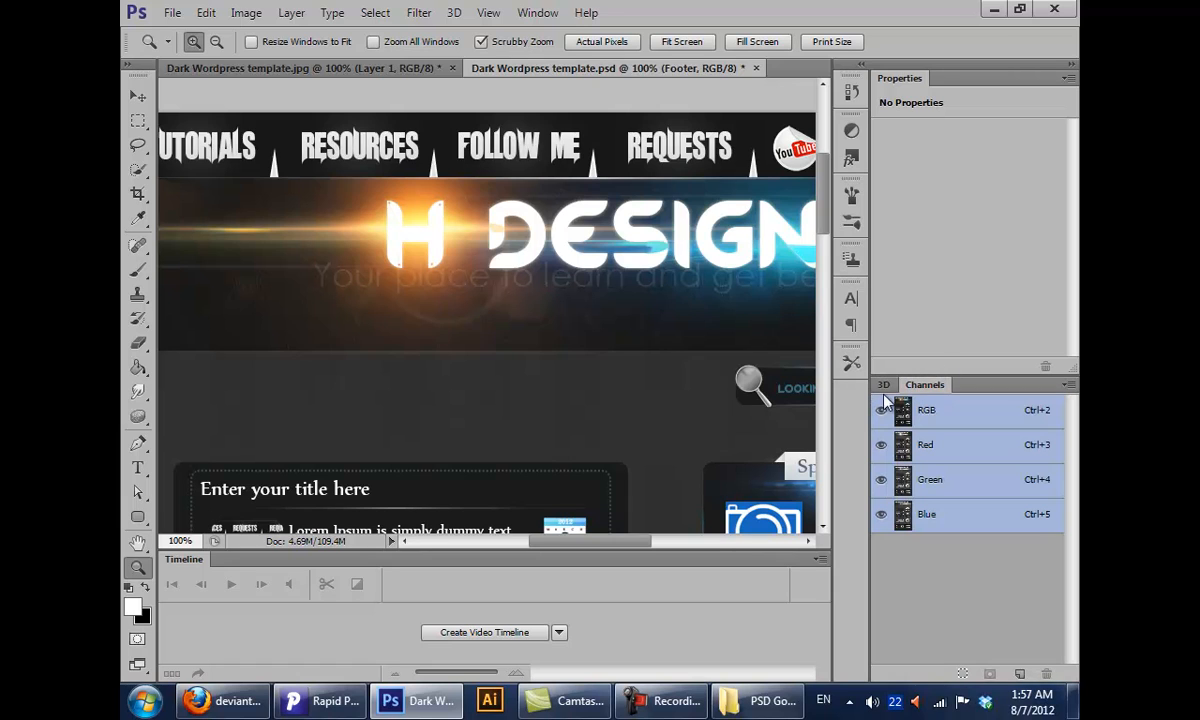
Close the 3D and Channels panel group, and bring the Layers panel back into the workspace
left_click(1068, 385)
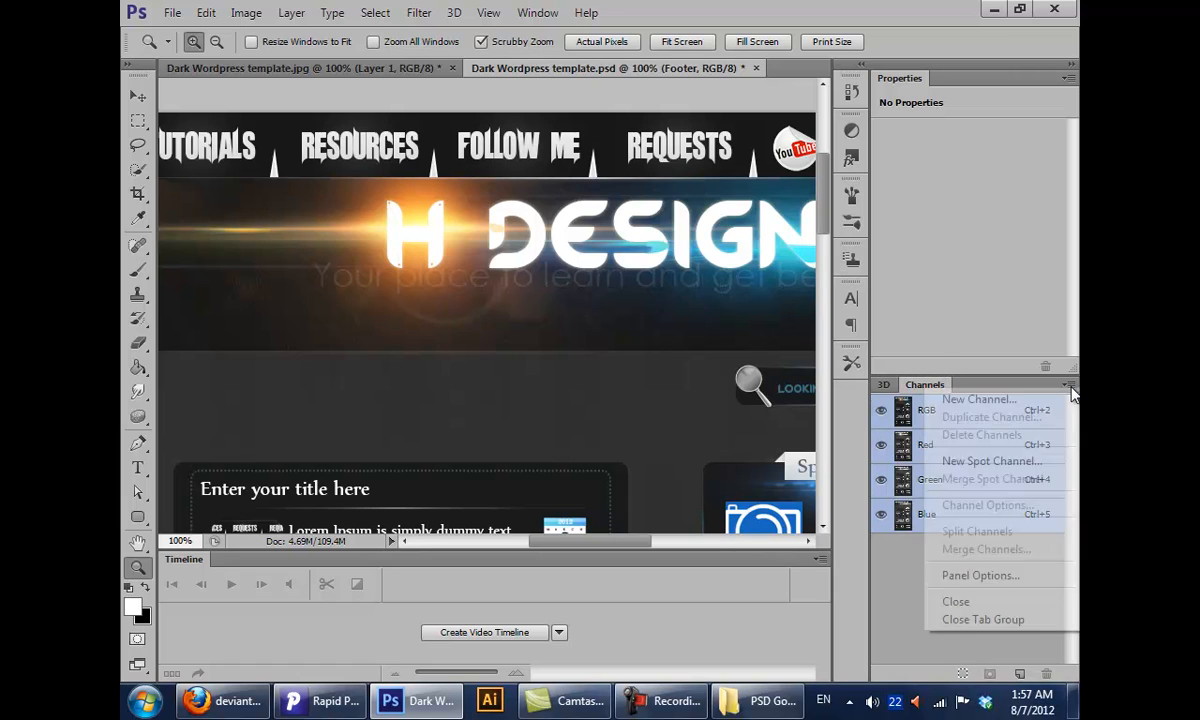
left_click(1018, 624)
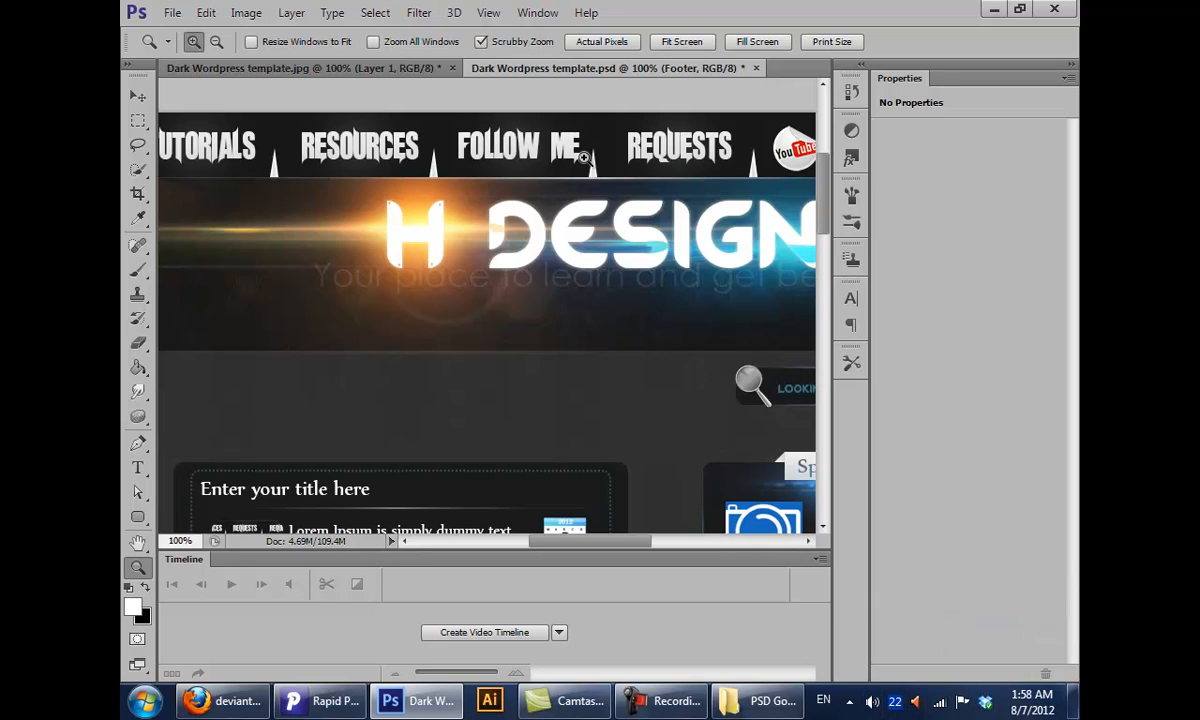
left_click_drag(580, 155, 372, 247)
left_click(537, 13)
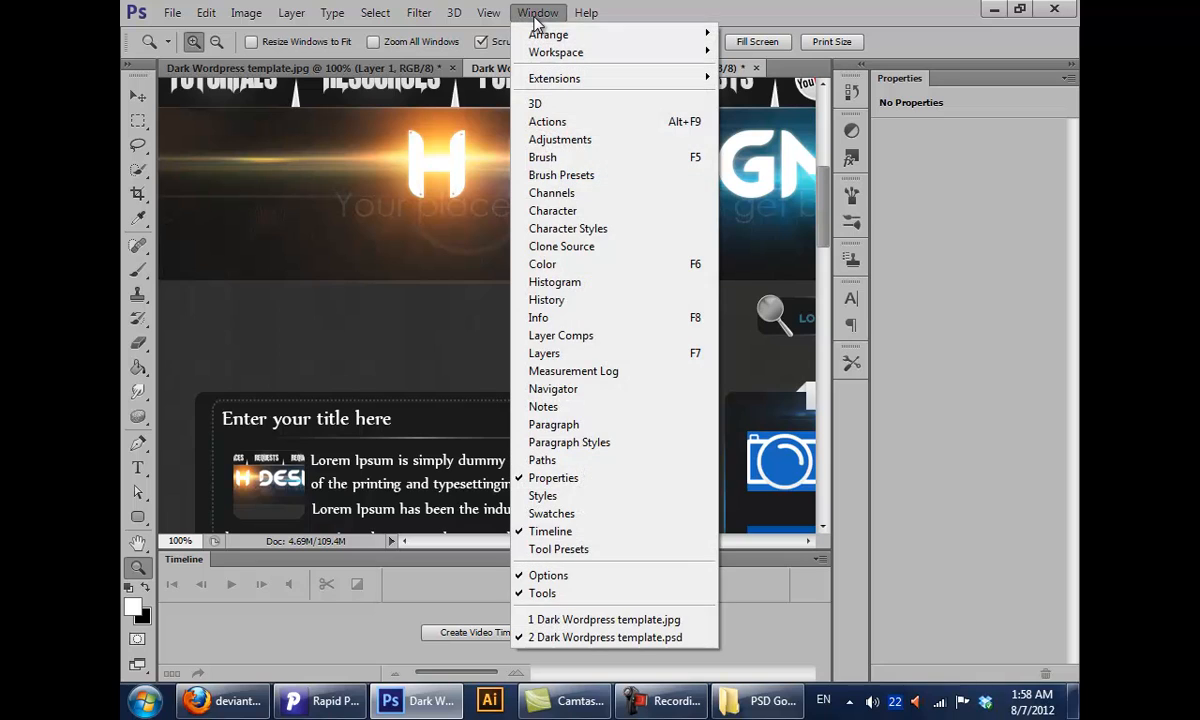
left_click(637, 352)
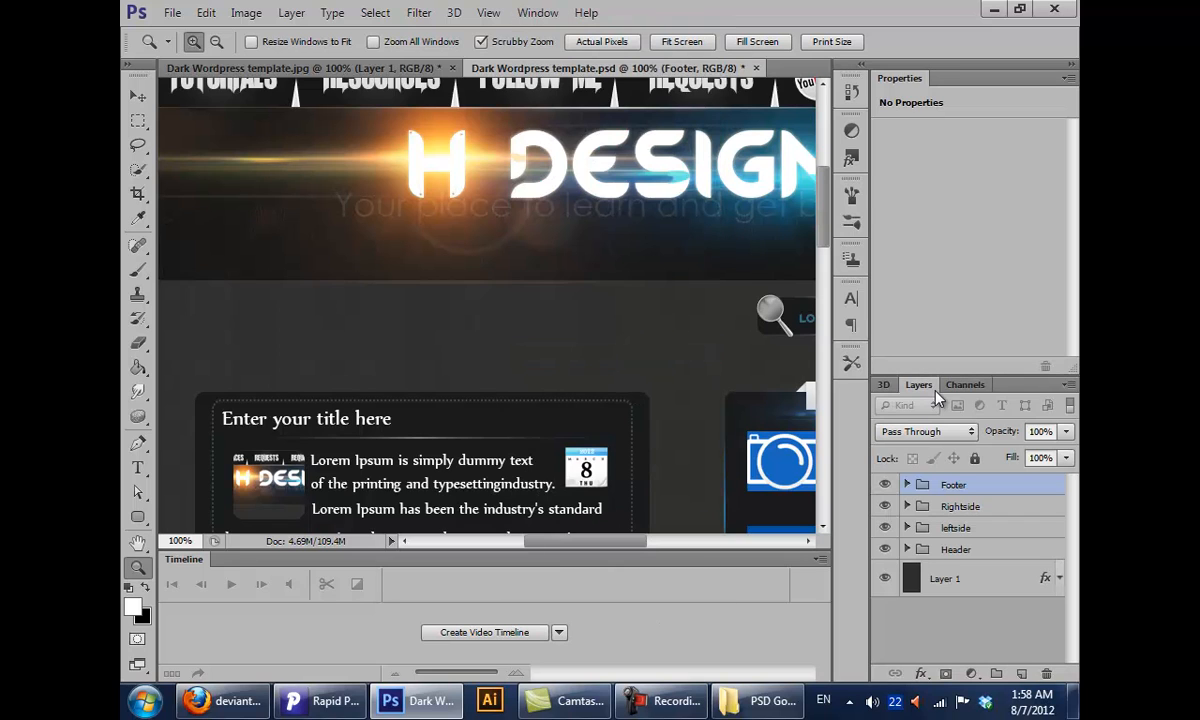
Close only the 3D panel, keeping Layers and Channels grouped together
left_click(886, 386)
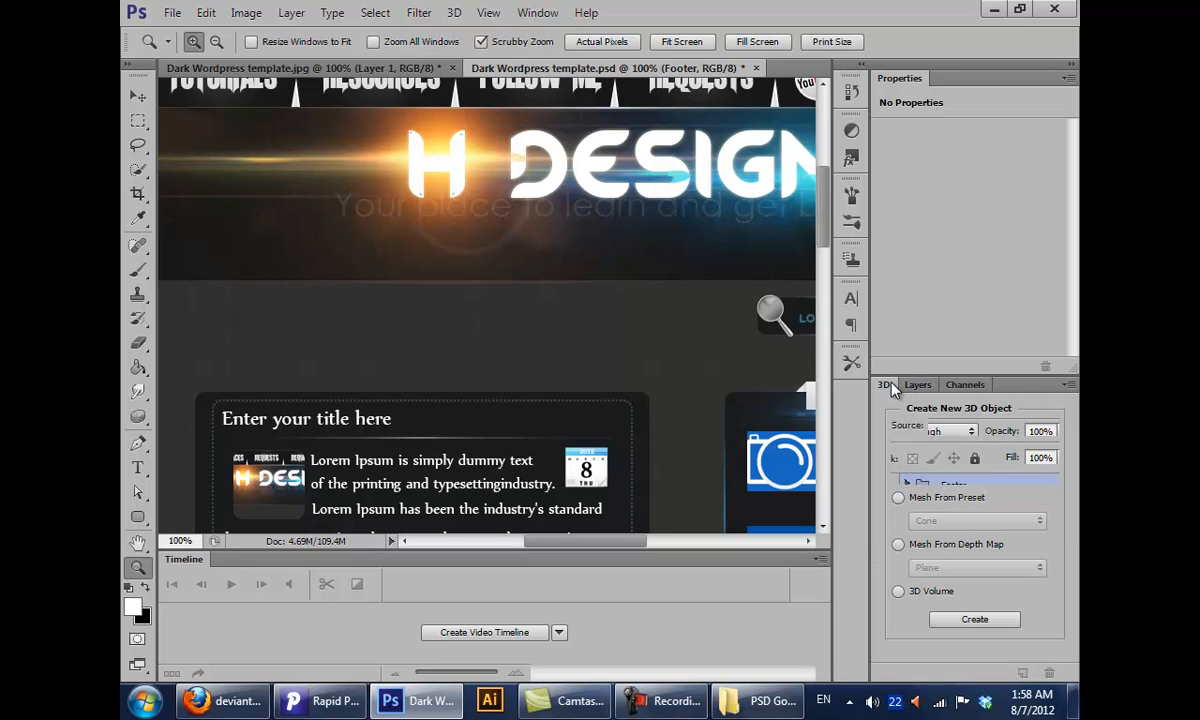
right_click(886, 388)
left_click(948, 398)
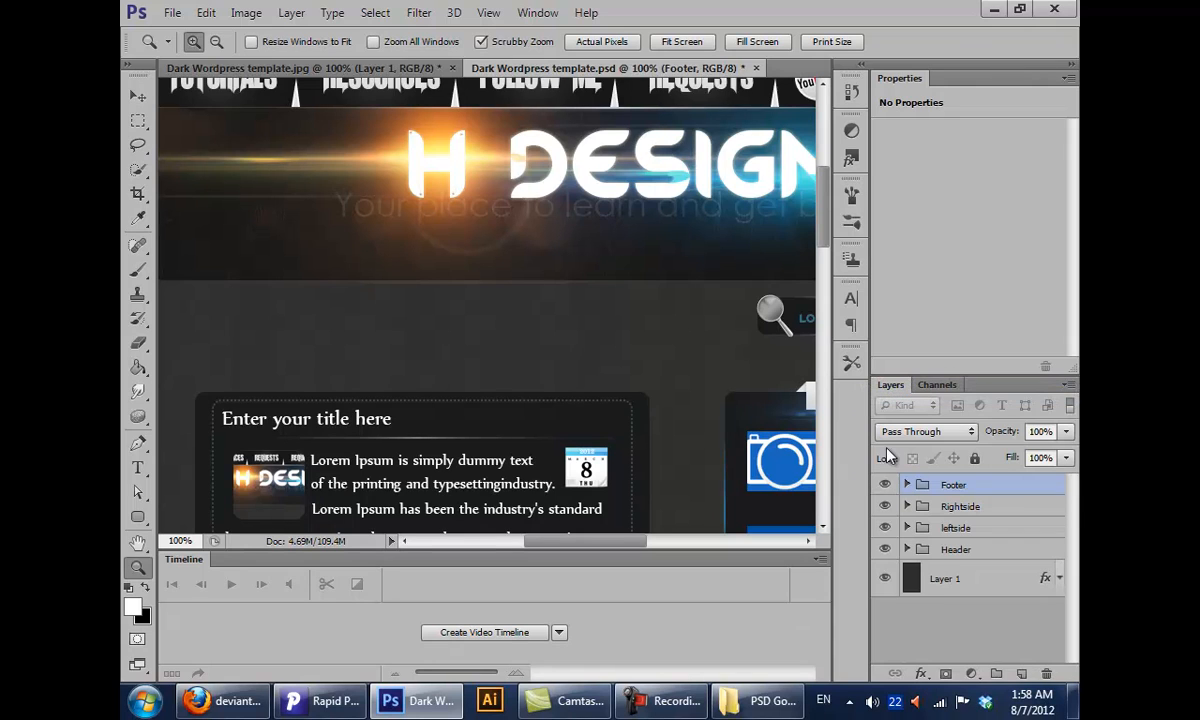
Show the History panel and lengthen it so that all recorded states fit
left_click(518, 12)
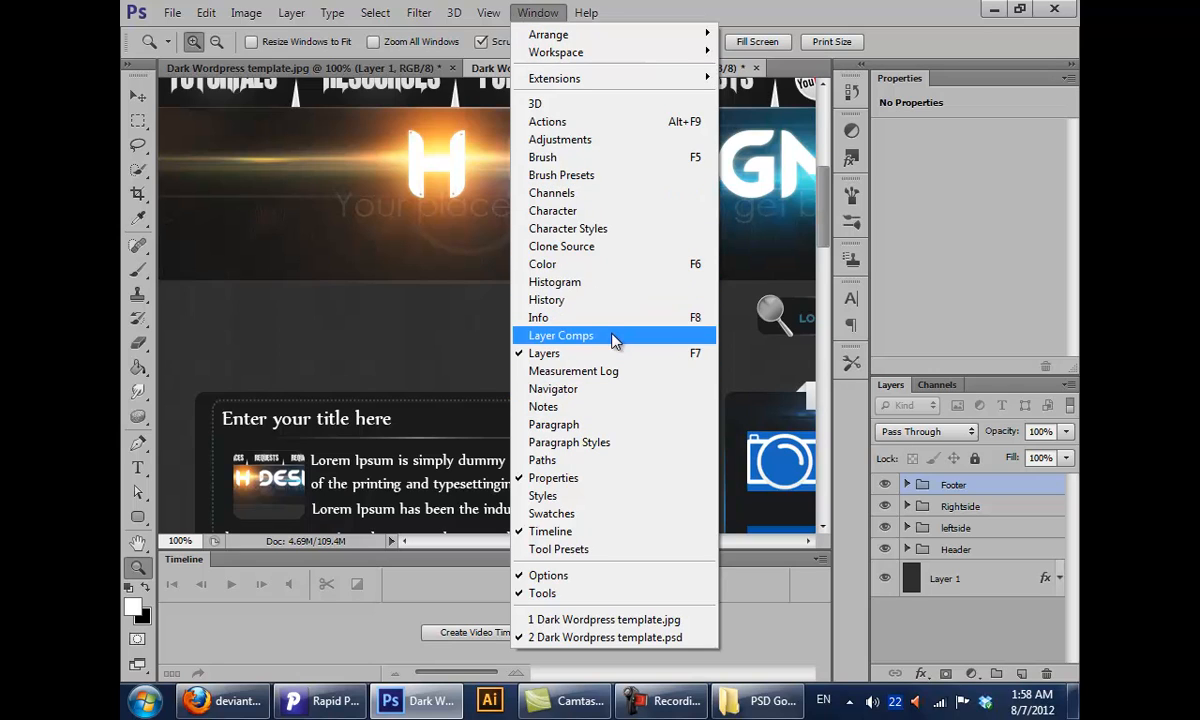
left_click(565, 300)
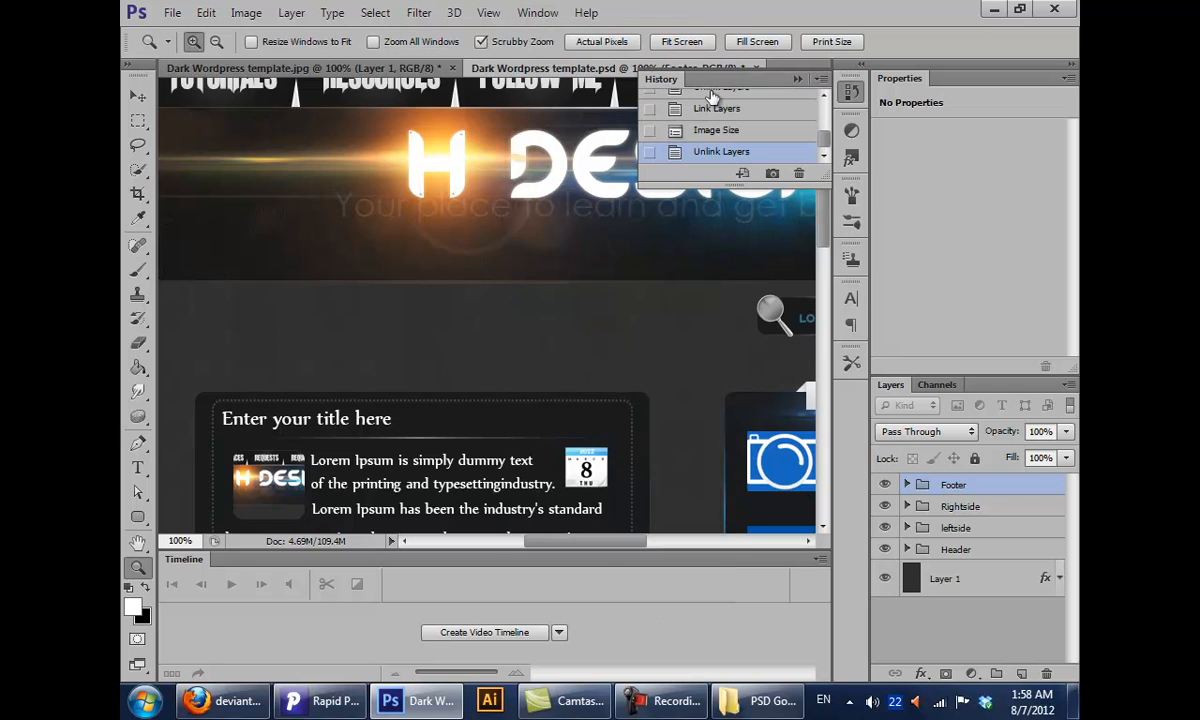
left_click_drag(779, 183, 797, 505)
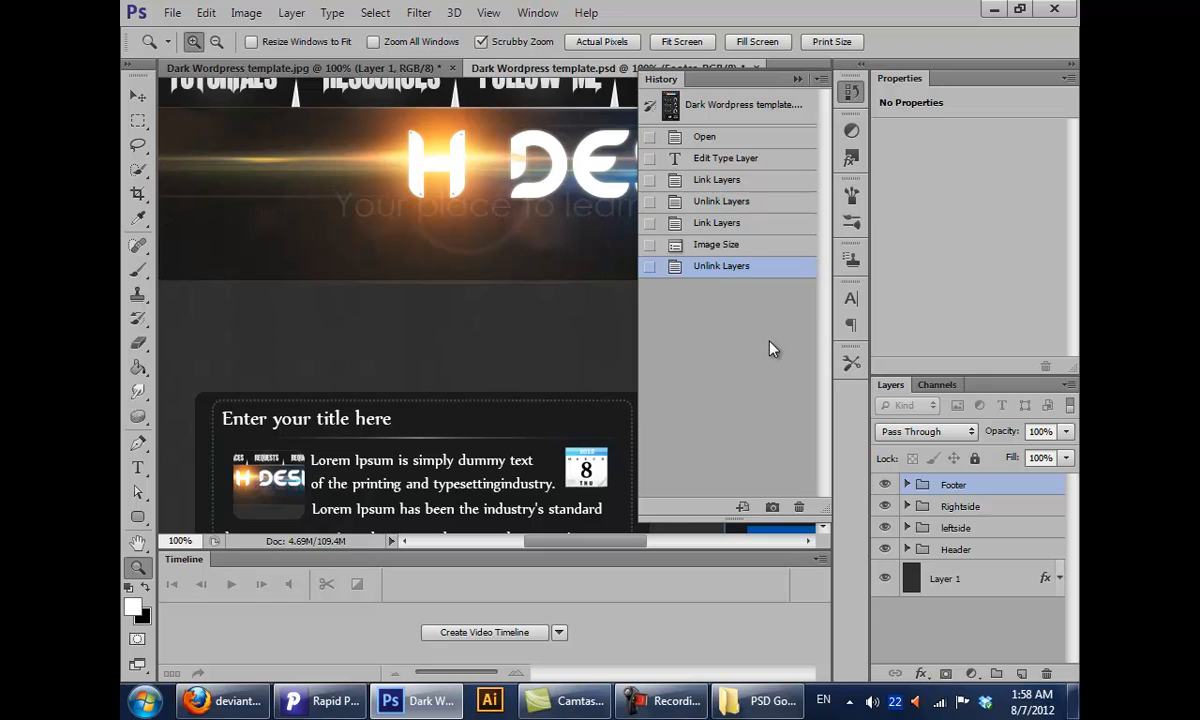
Step the document back to the Edit Type Layer state and further to Open, and view the whole header at 50%
left_click(735, 160)
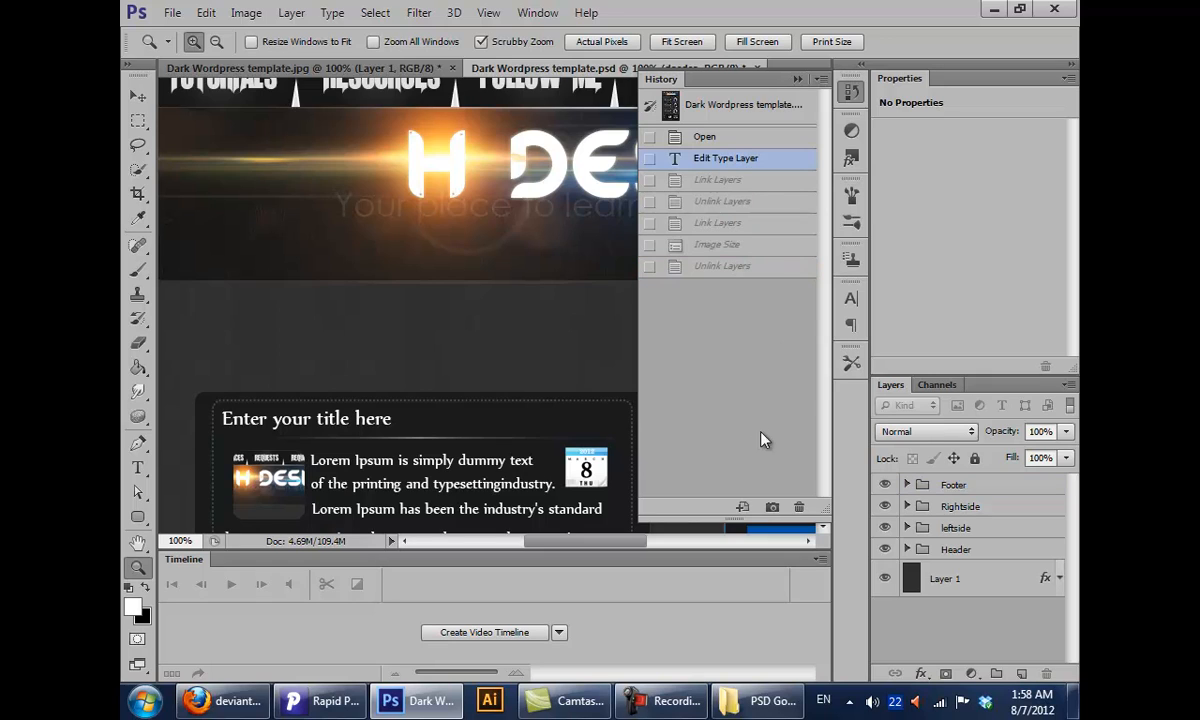
left_click(721, 140)
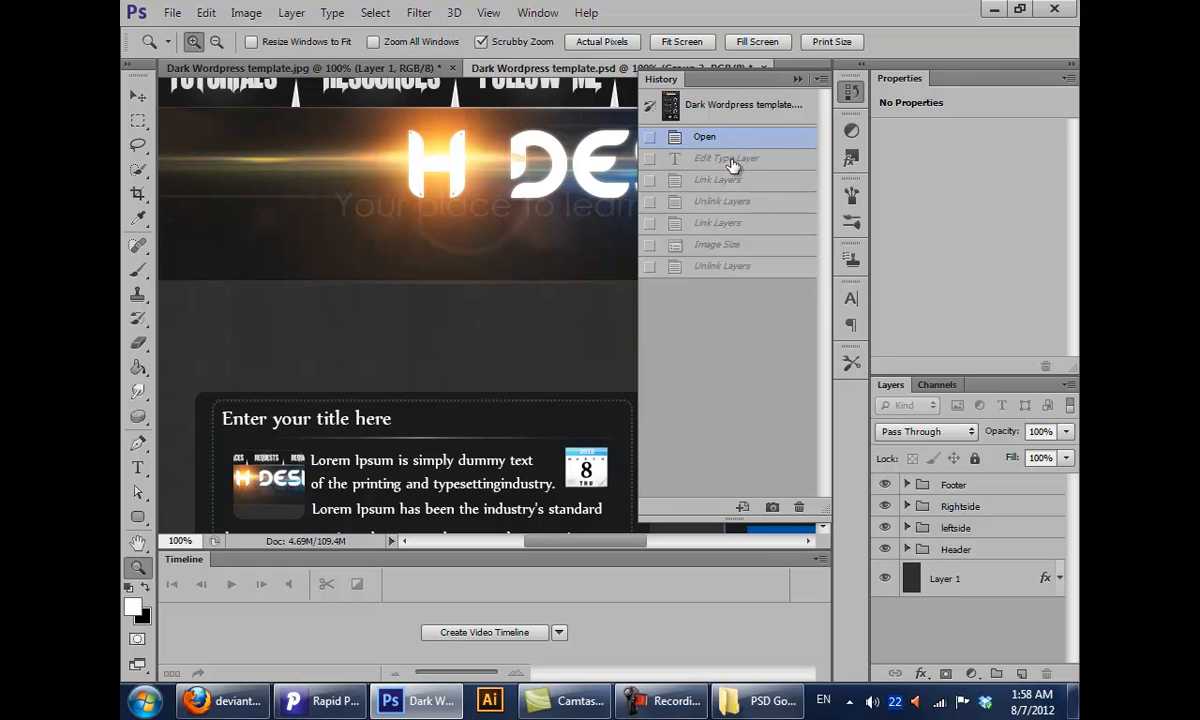
left_click(393, 327, "alt")
left_click(393, 327, "alt")
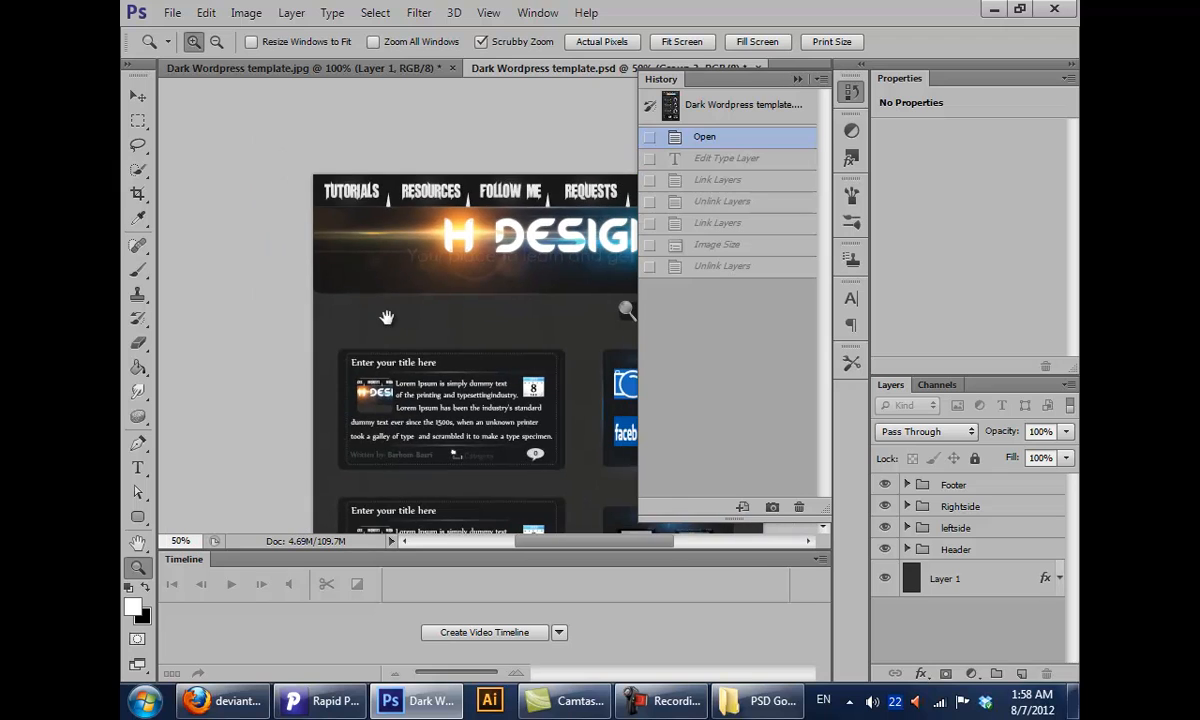
left_click_drag(430, 286, 350, 213)
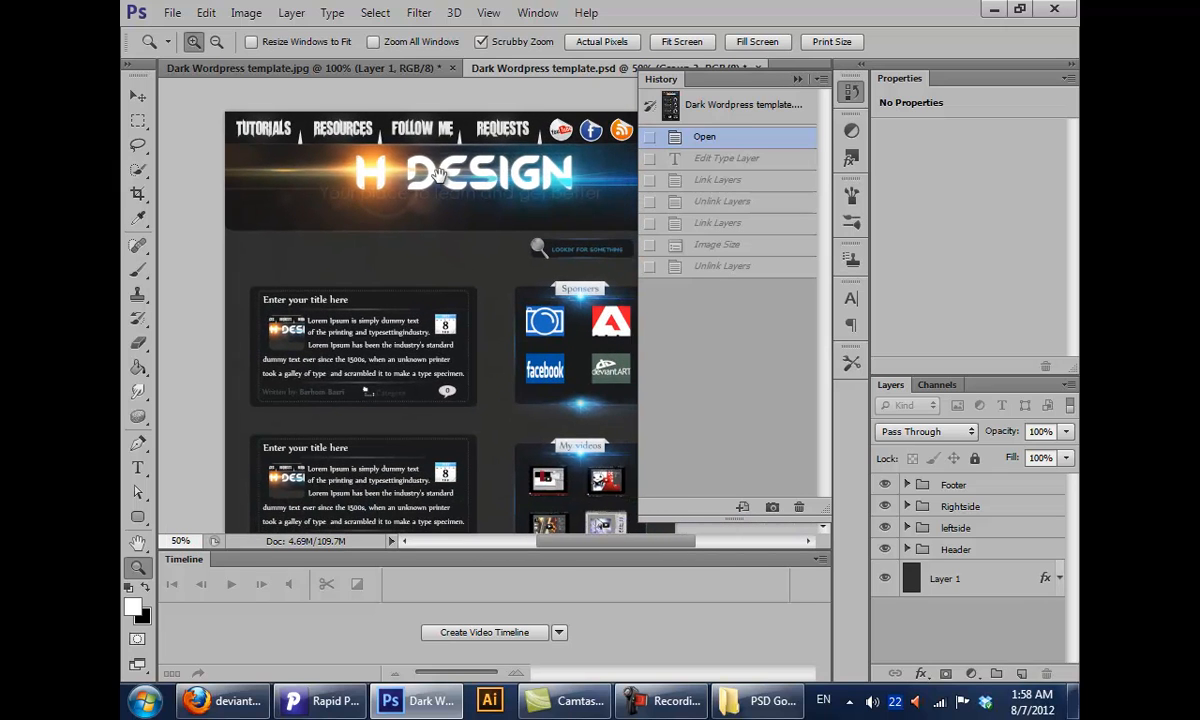
left_click_drag(433, 172, 388, 180)
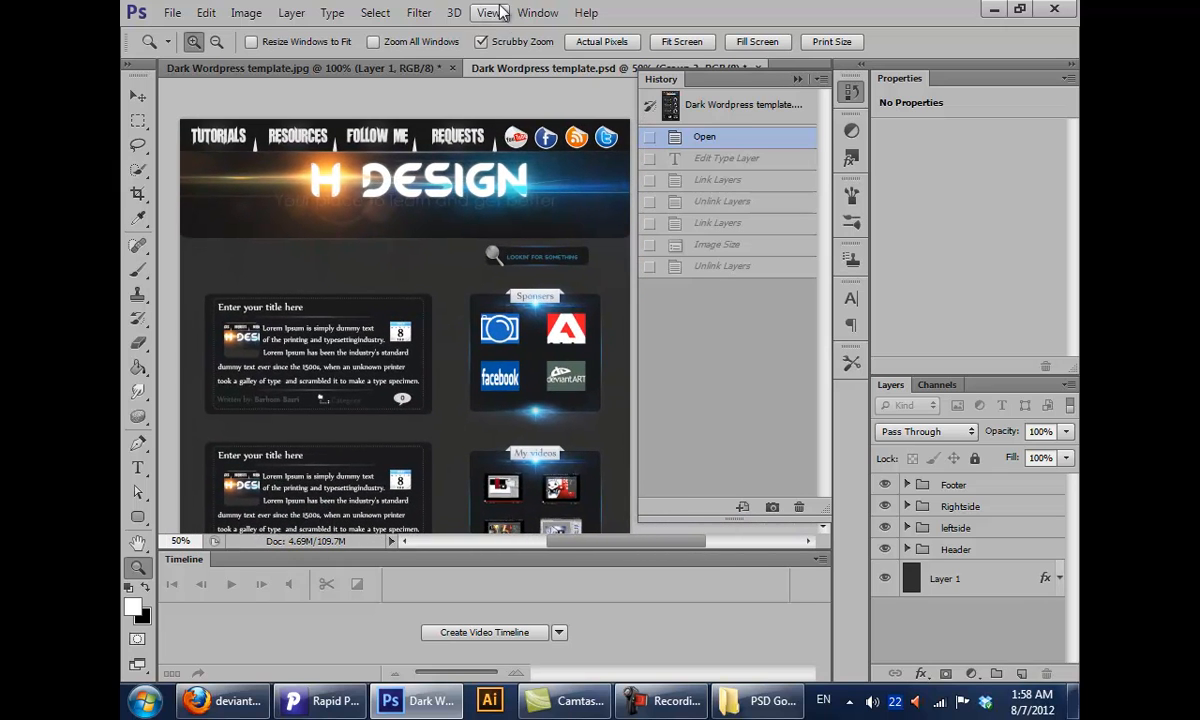
Reapply the Edit Type Layer state and examine the edited entry under Categorises in the footer at 100%
left_click(739, 161)
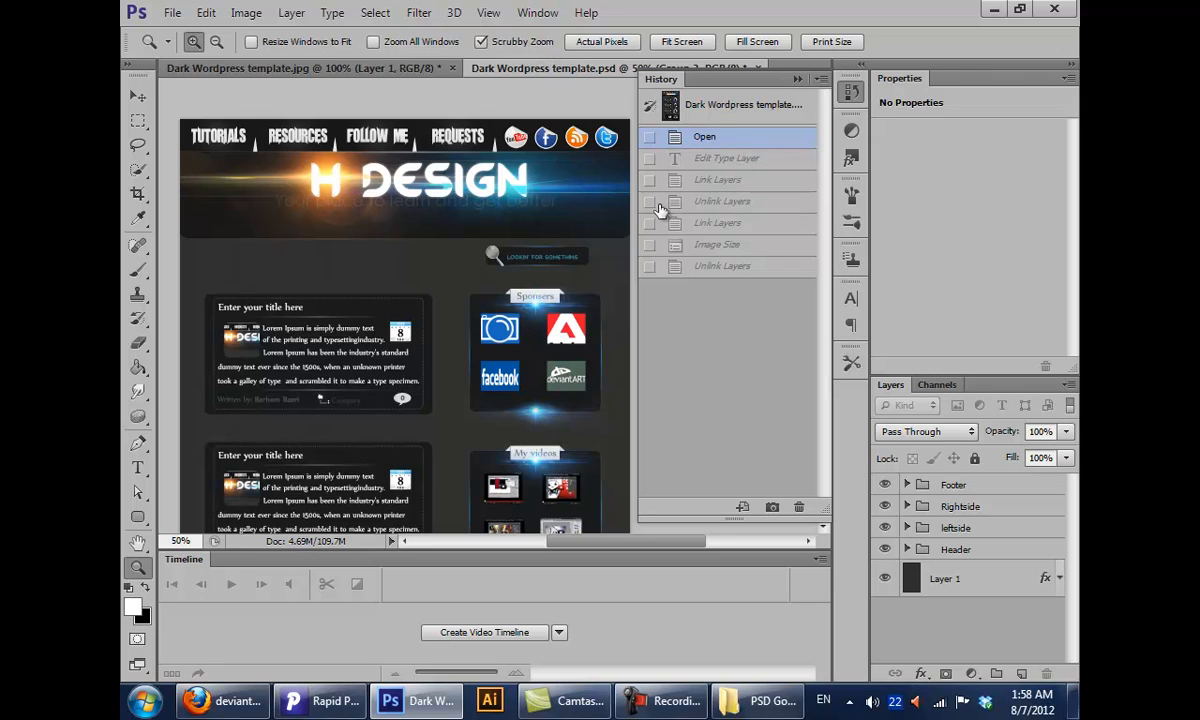
left_click_drag(470, 425, 469, 238)
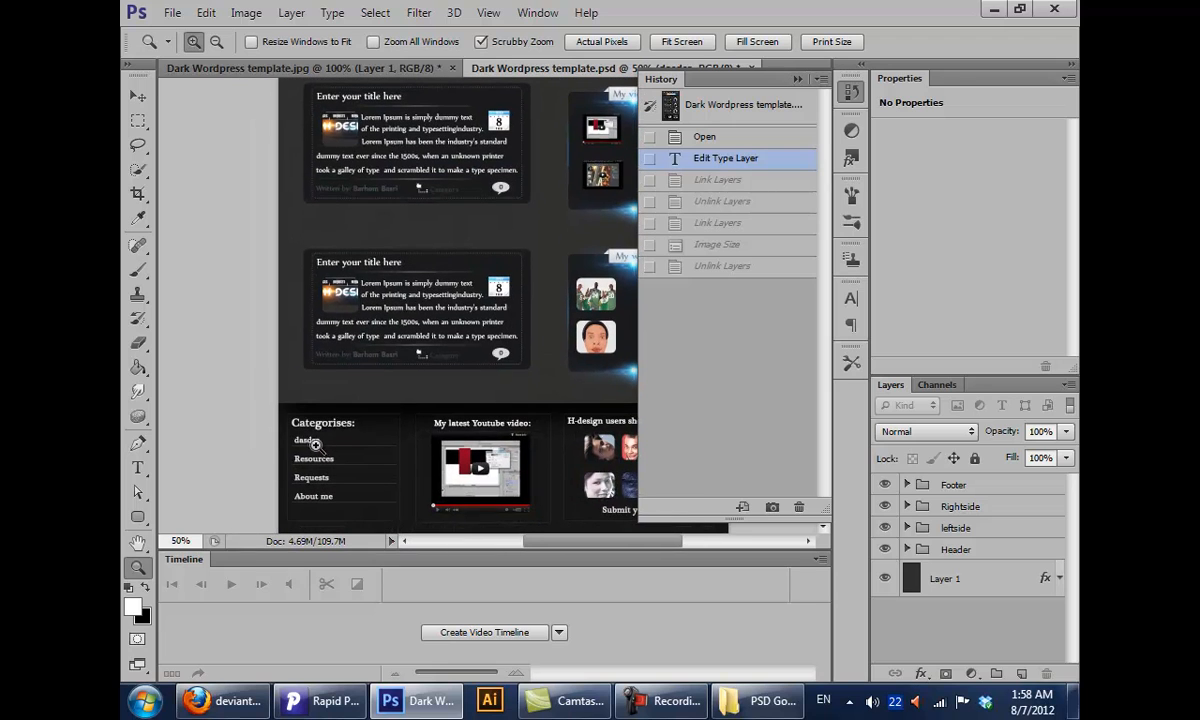
double_click(138, 567)
left_click_drag(209, 522, 559, 269)
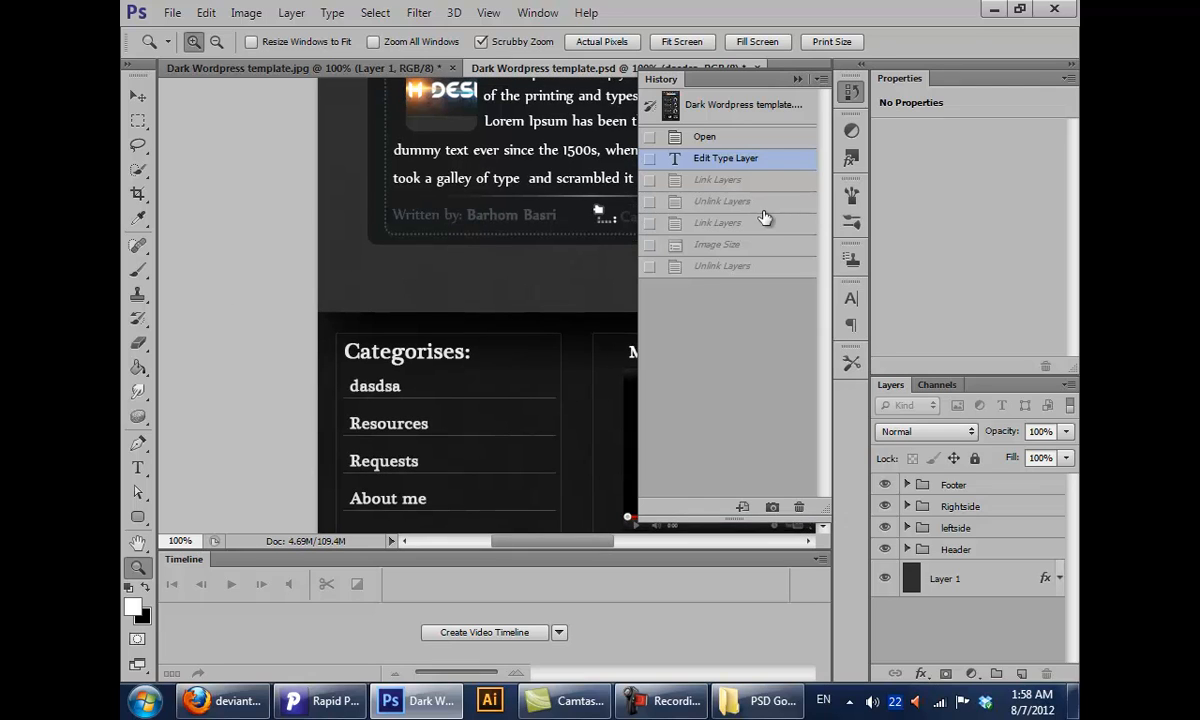
Move between the Link Layers and Unlink Layers history states, ending on the latest Unlink Layers state
left_click(753, 267)
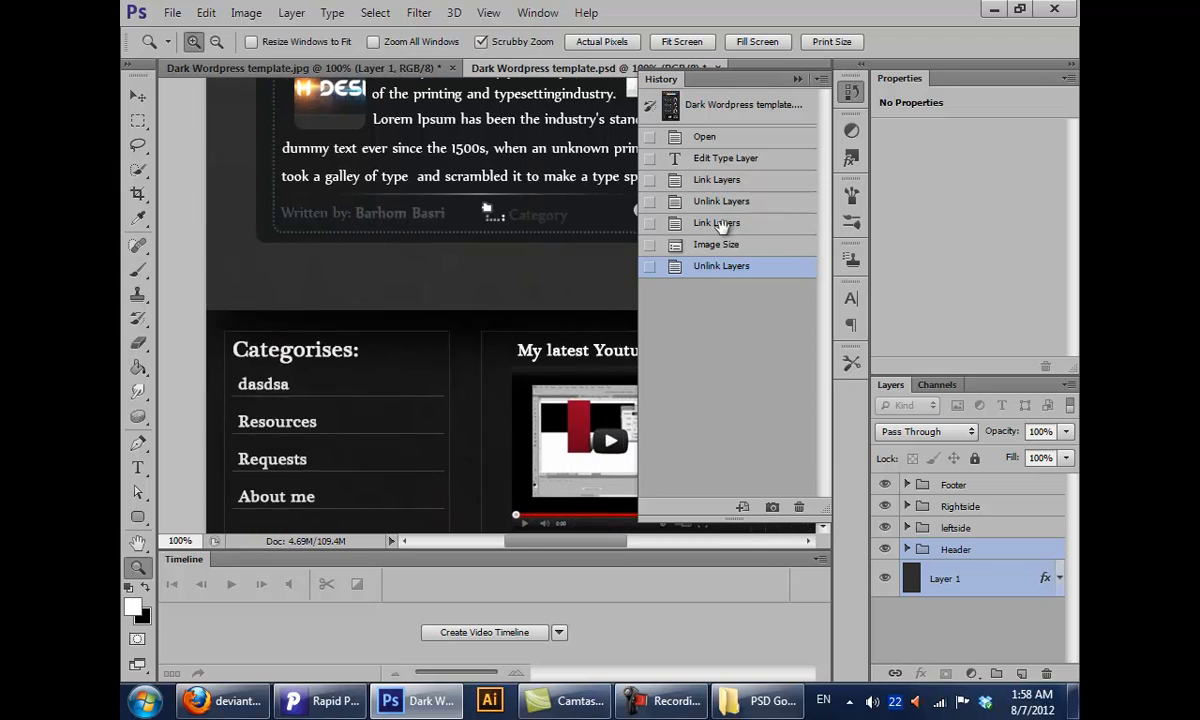
left_click(735, 223)
left_click(737, 204)
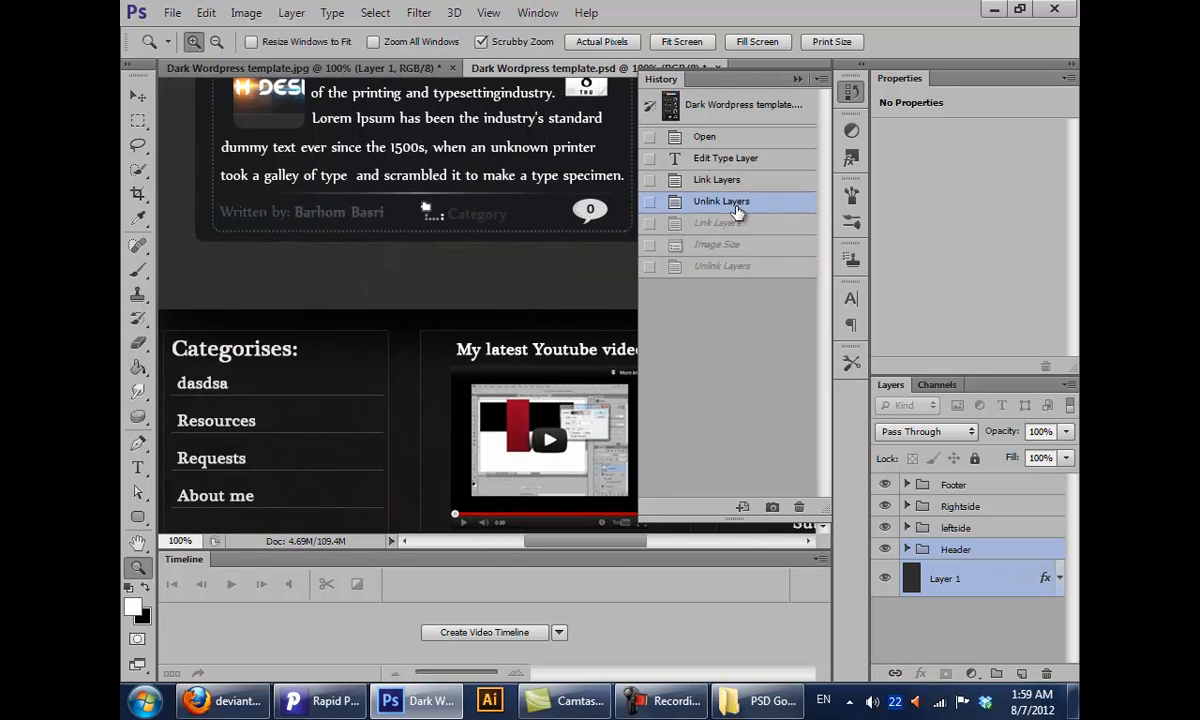
left_click(722, 222)
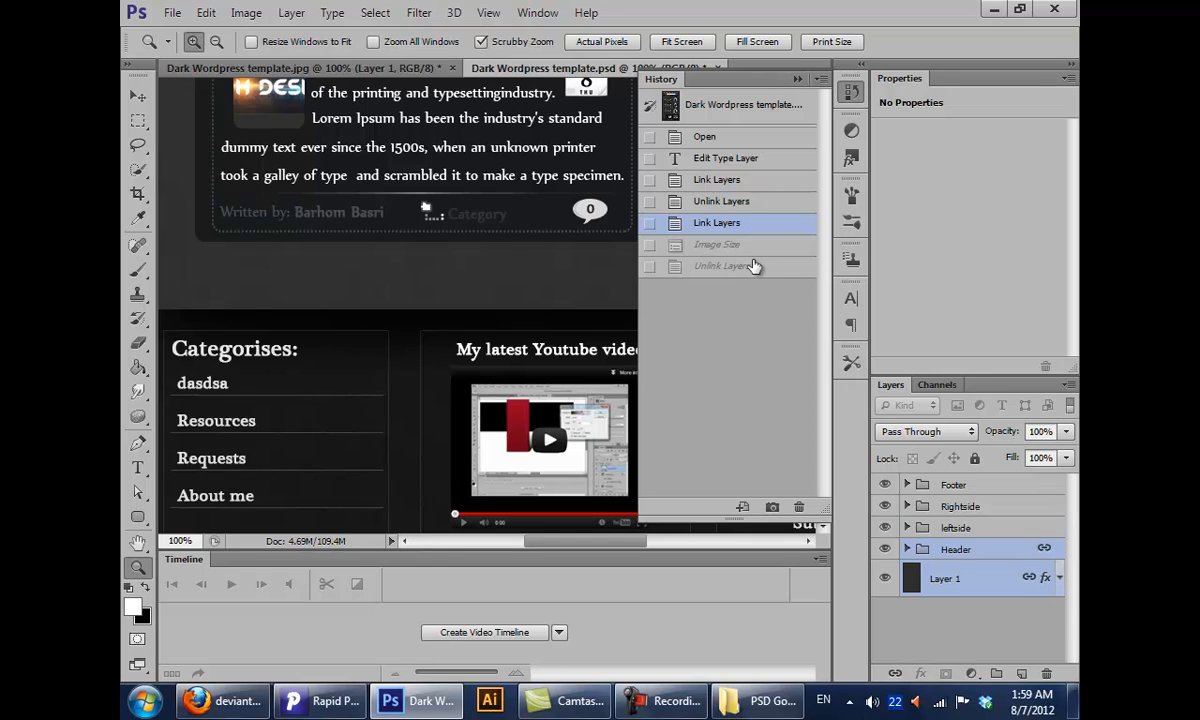
left_click(755, 266)
Bring the template's header and search bar into view, and collapse the History panel
left_click_drag(443, 281, 427, 501)
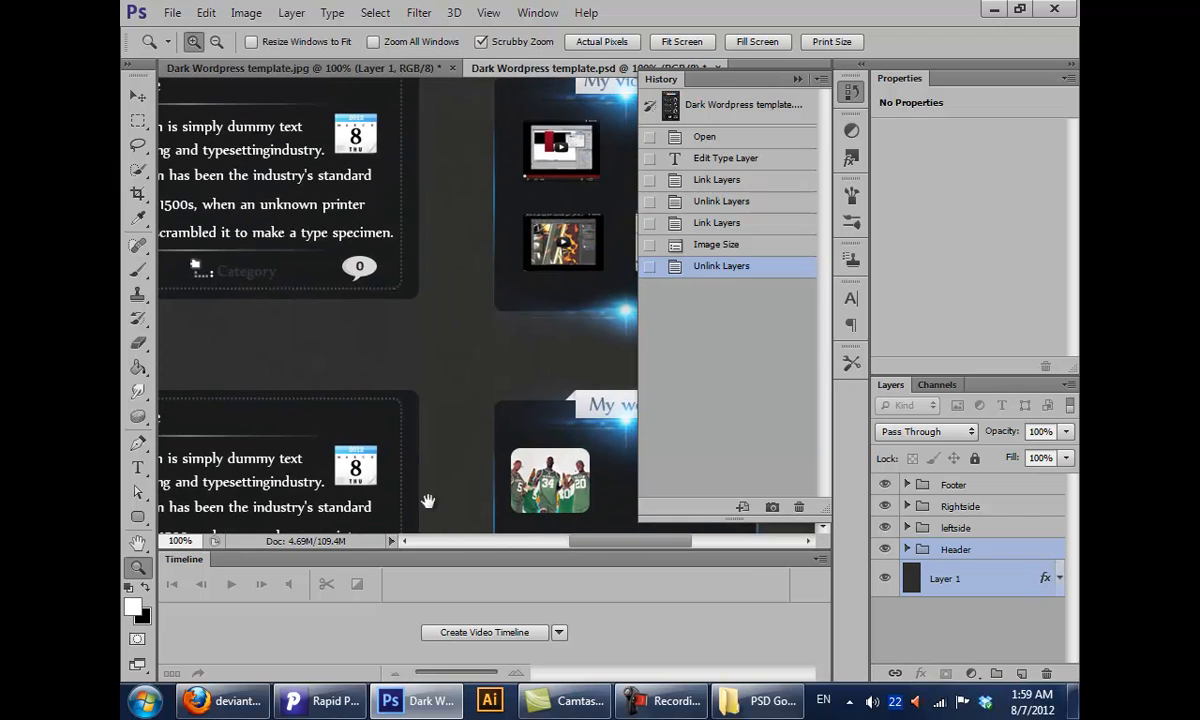
left_click_drag(419, 358, 471, 356)
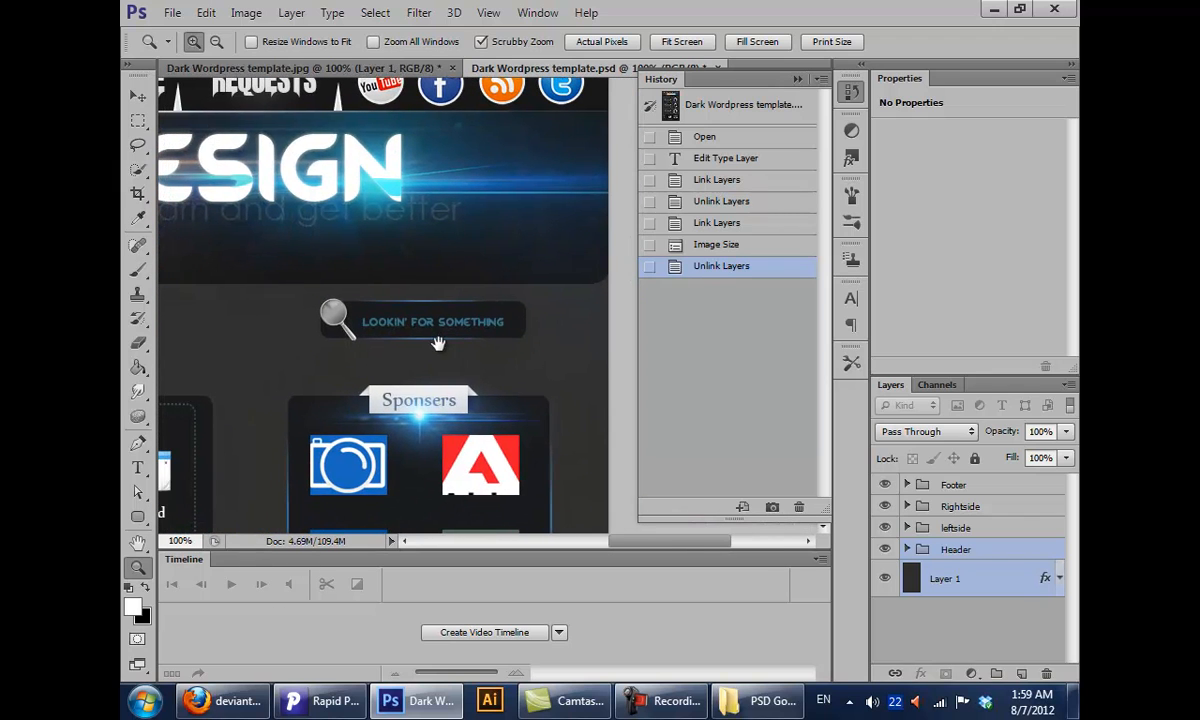
left_click_drag(443, 281, 488, 291)
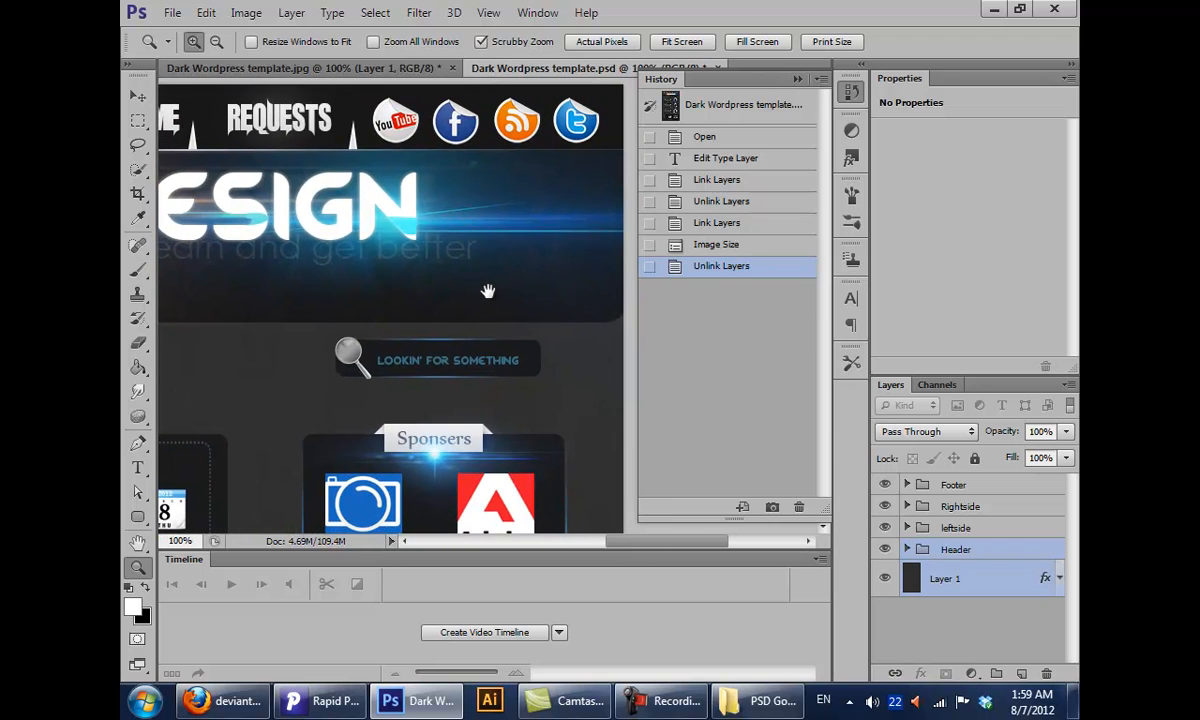
left_click(797, 79)
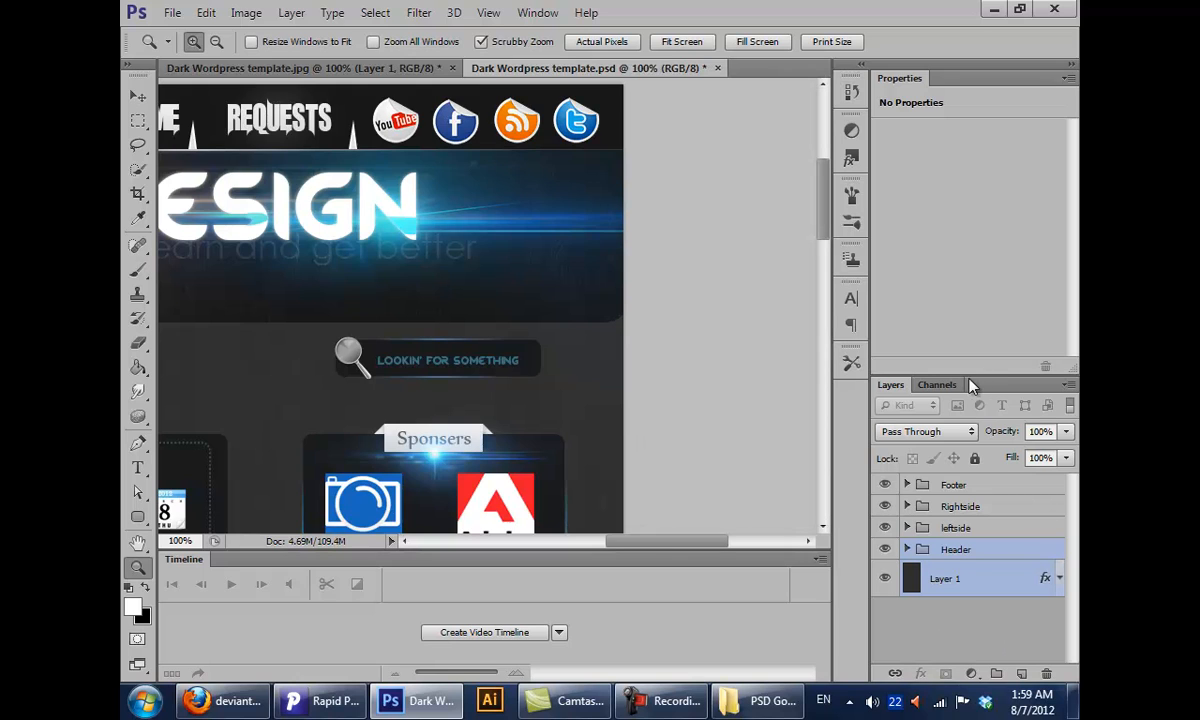
Show the Actions panel, lengthen it, and fold up the Default Actions set
left_click(533, 12)
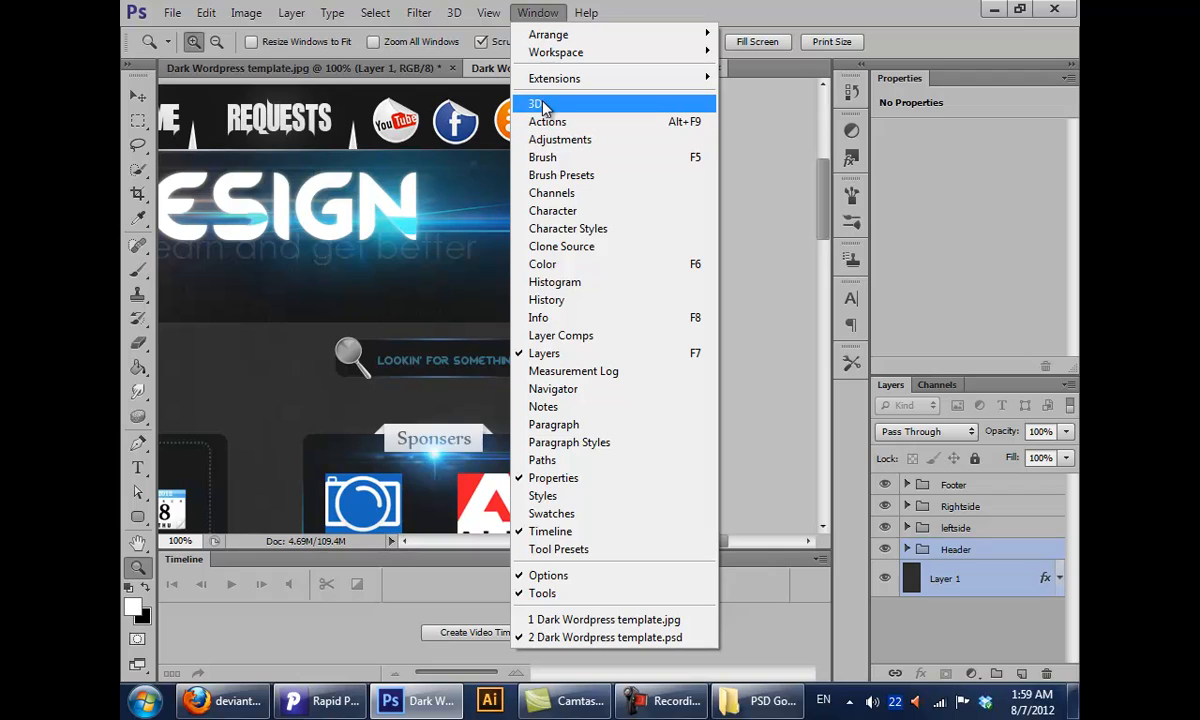
left_click(586, 121)
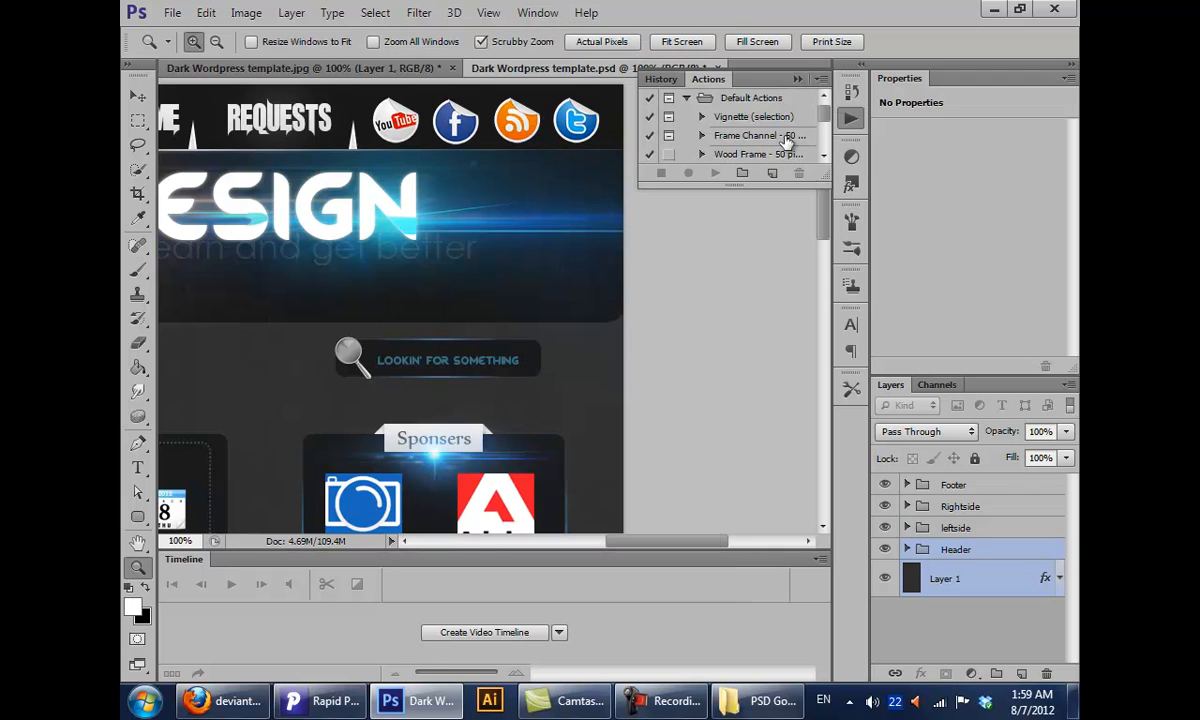
left_click_drag(823, 175, 823, 375)
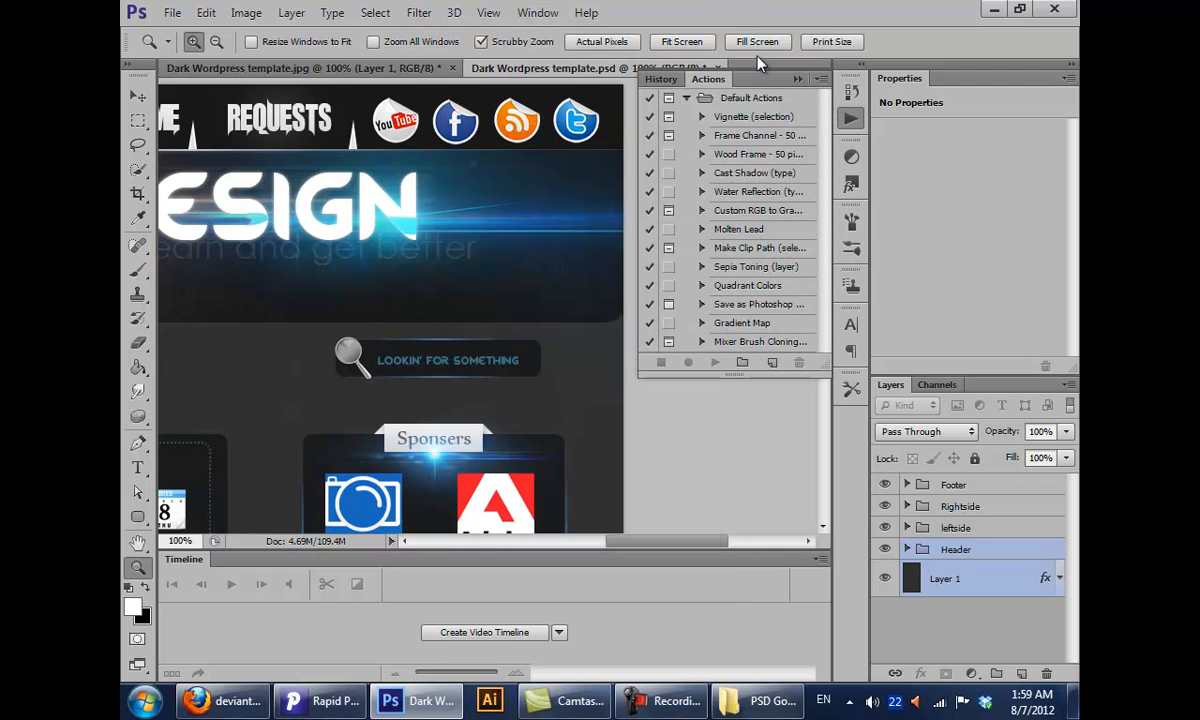
left_click(686, 97)
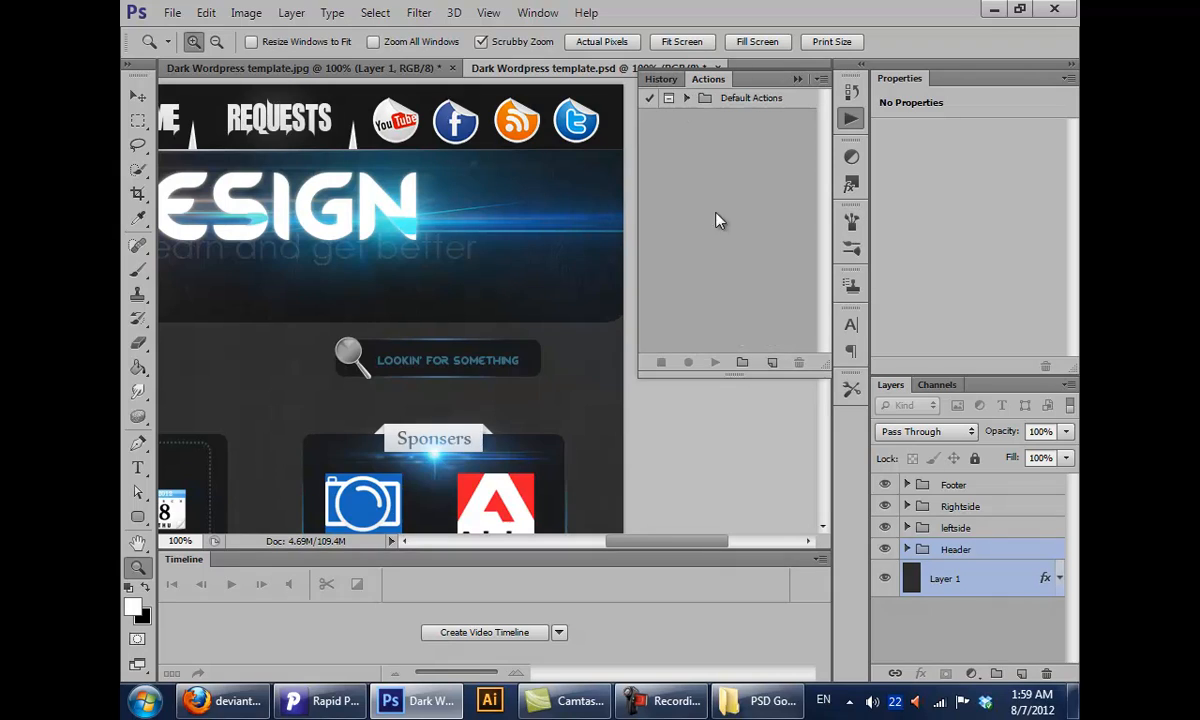
Show the 3D panel, and dock Layers, Channels, 3D and Properties as separate entries in the collapsed panel column
left_click(537, 12)
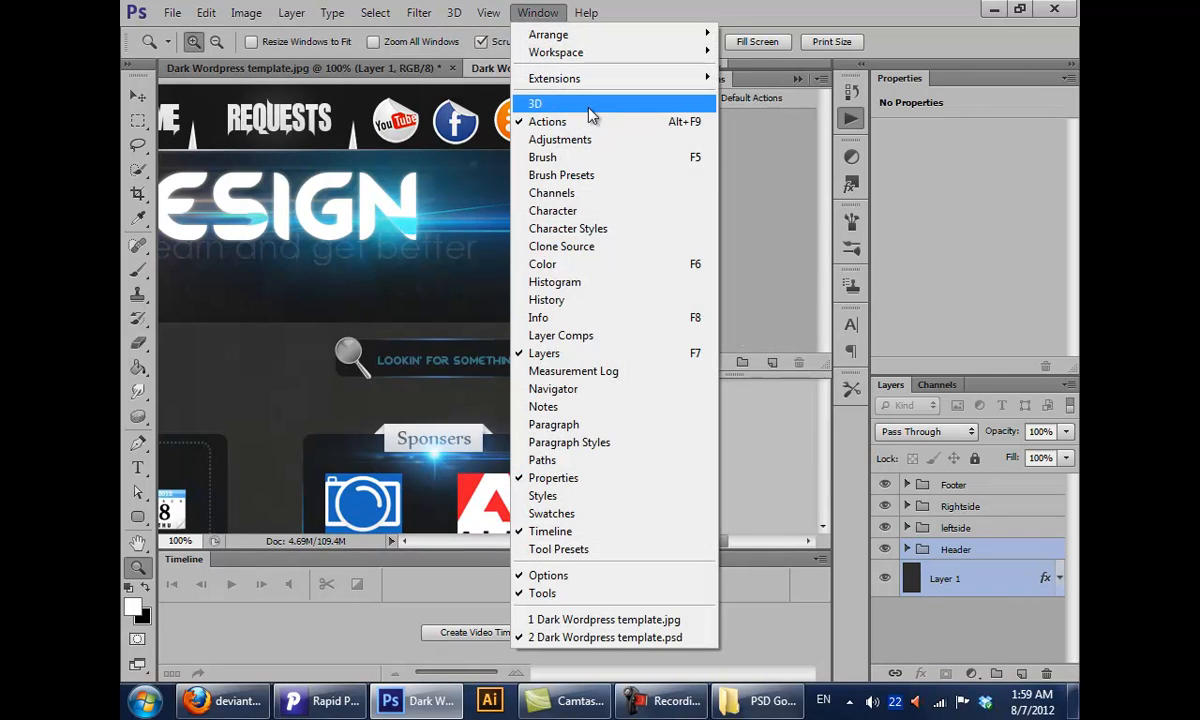
left_click(590, 106)
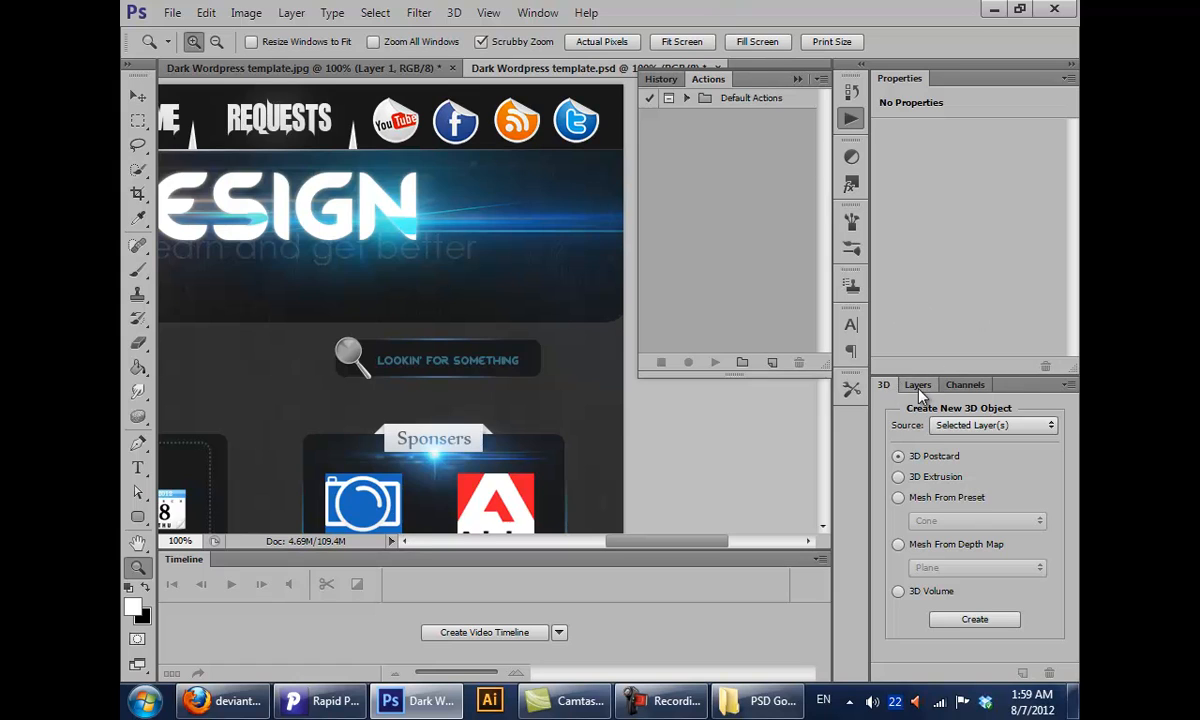
left_click_drag(917, 384, 851, 427)
left_click_drag(940, 386, 851, 505)
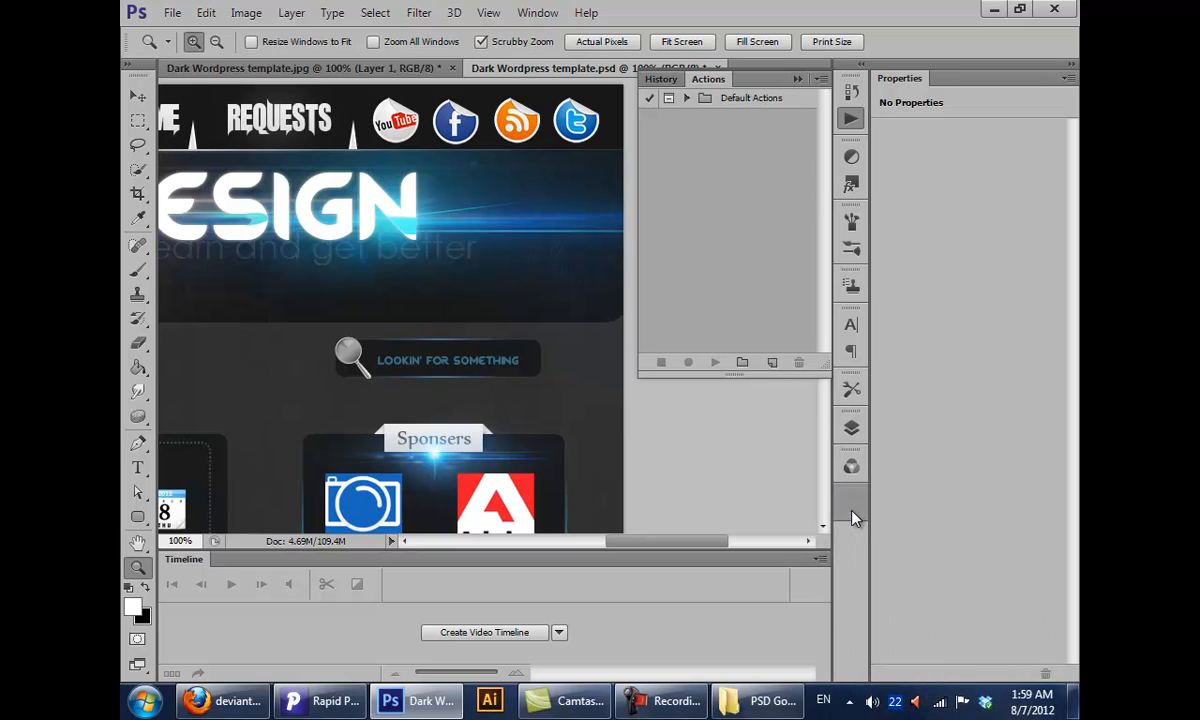
left_click_drag(895, 78, 852, 535)
left_click(1007, 80)
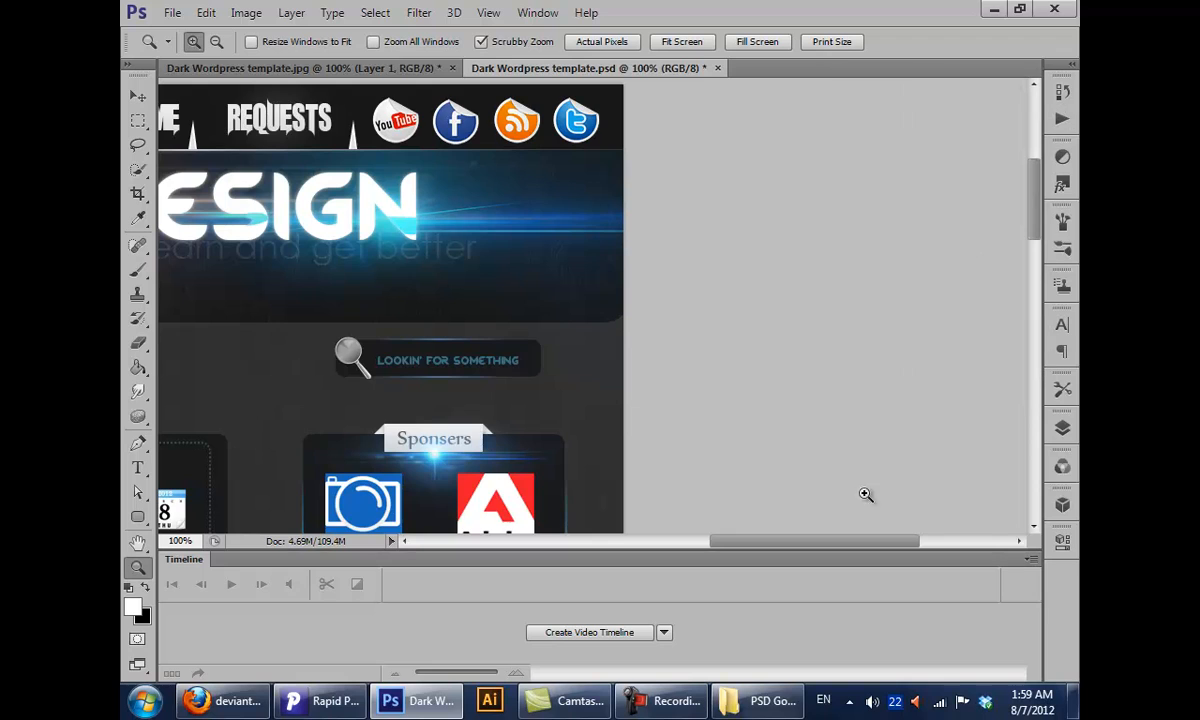
Expand and collapse the docked Layers panel, and view the template's header with the Hand tool
left_click(138, 542)
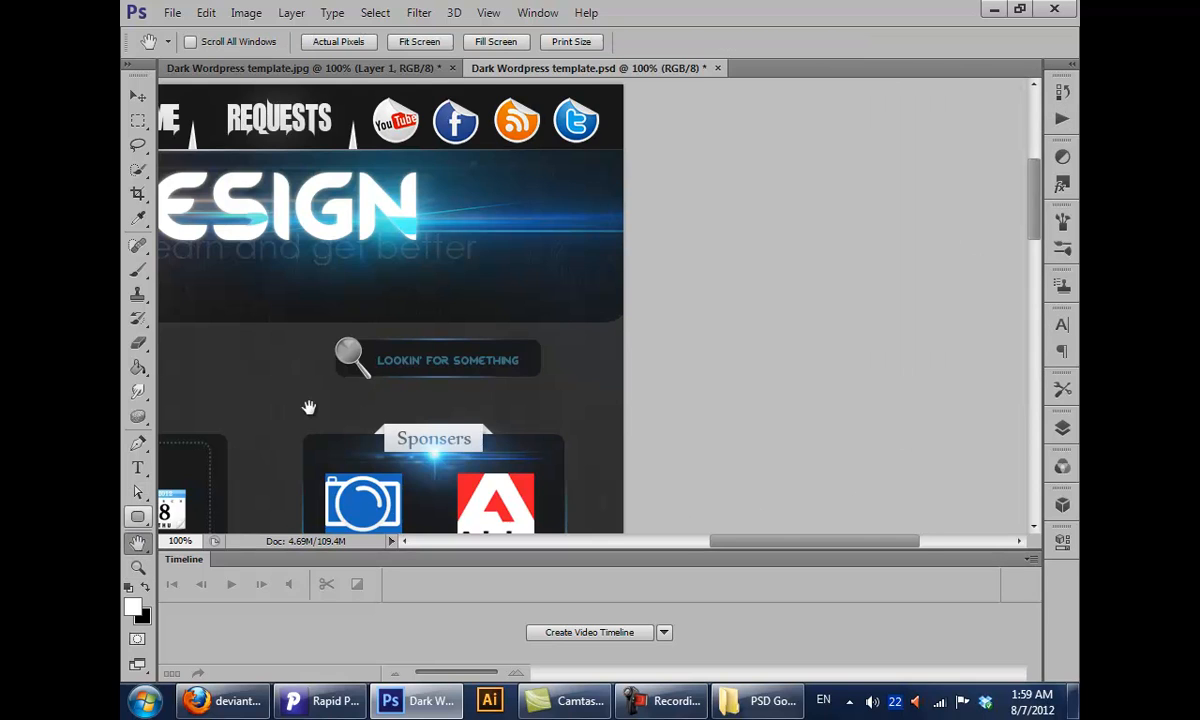
left_click_drag(308, 407, 539, 377)
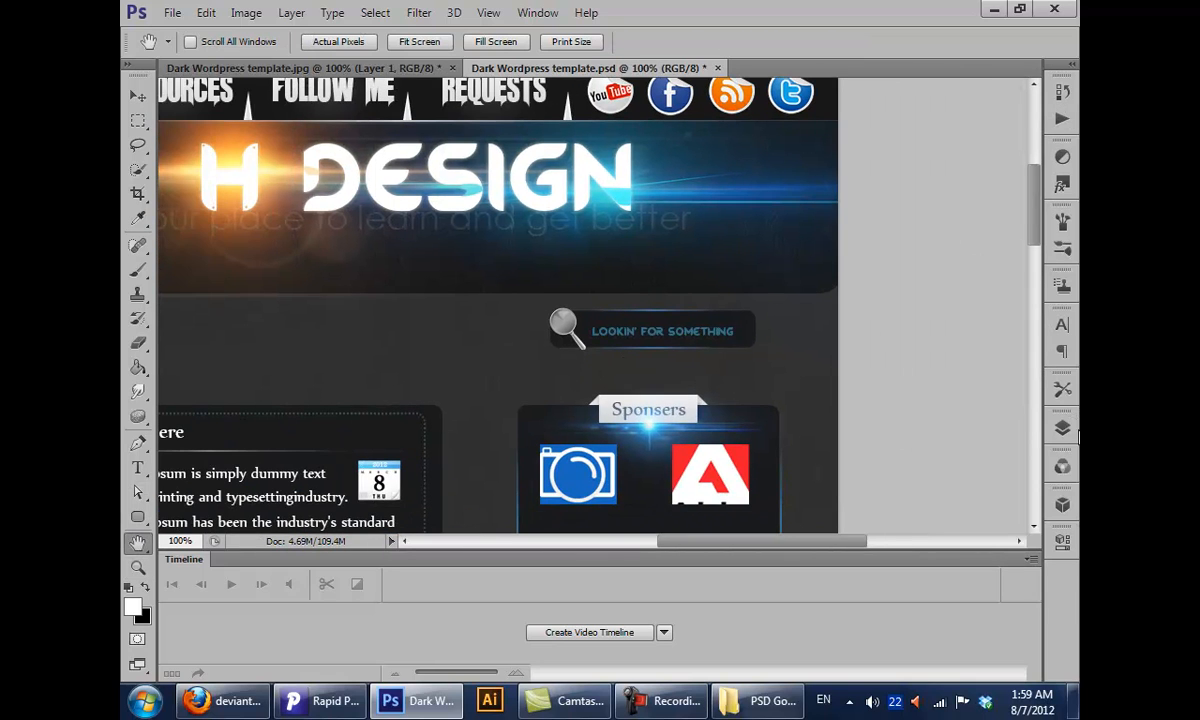
left_click(1064, 428)
left_click(1066, 432)
left_click_drag(388, 277, 680, 517)
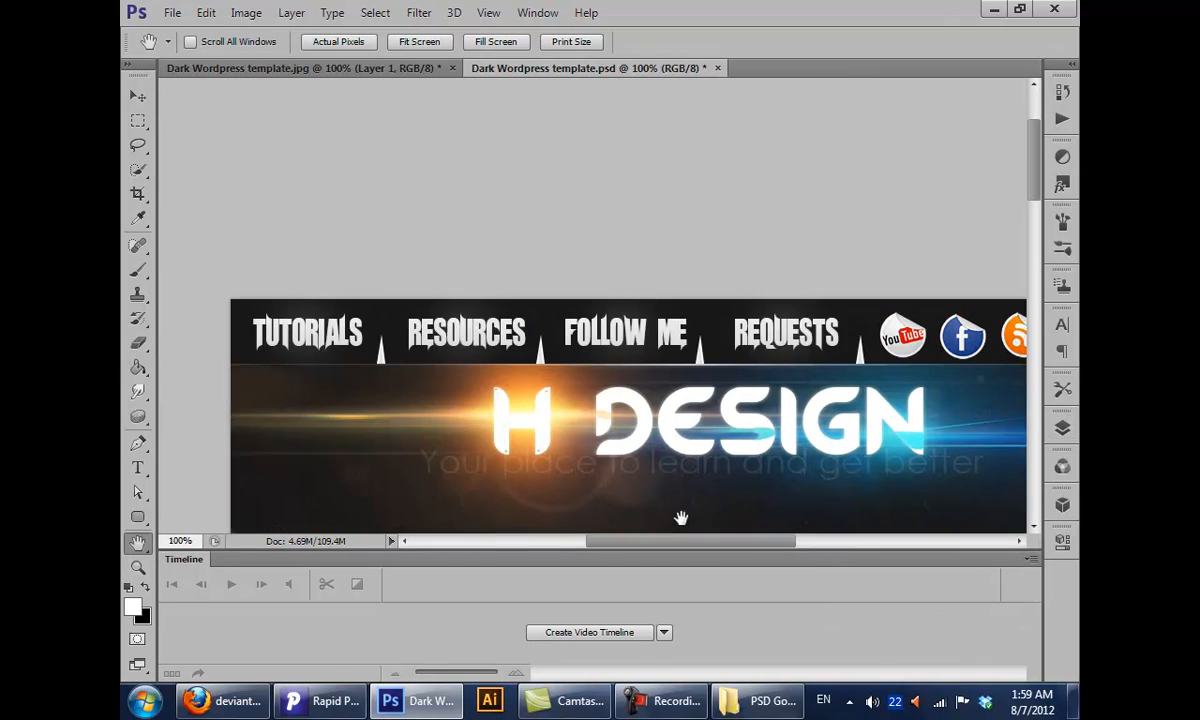
Zoom the Dark Wordpress template out to 25% to view the whole page from header to footer
left_click_drag(560, 391, 535, 303)
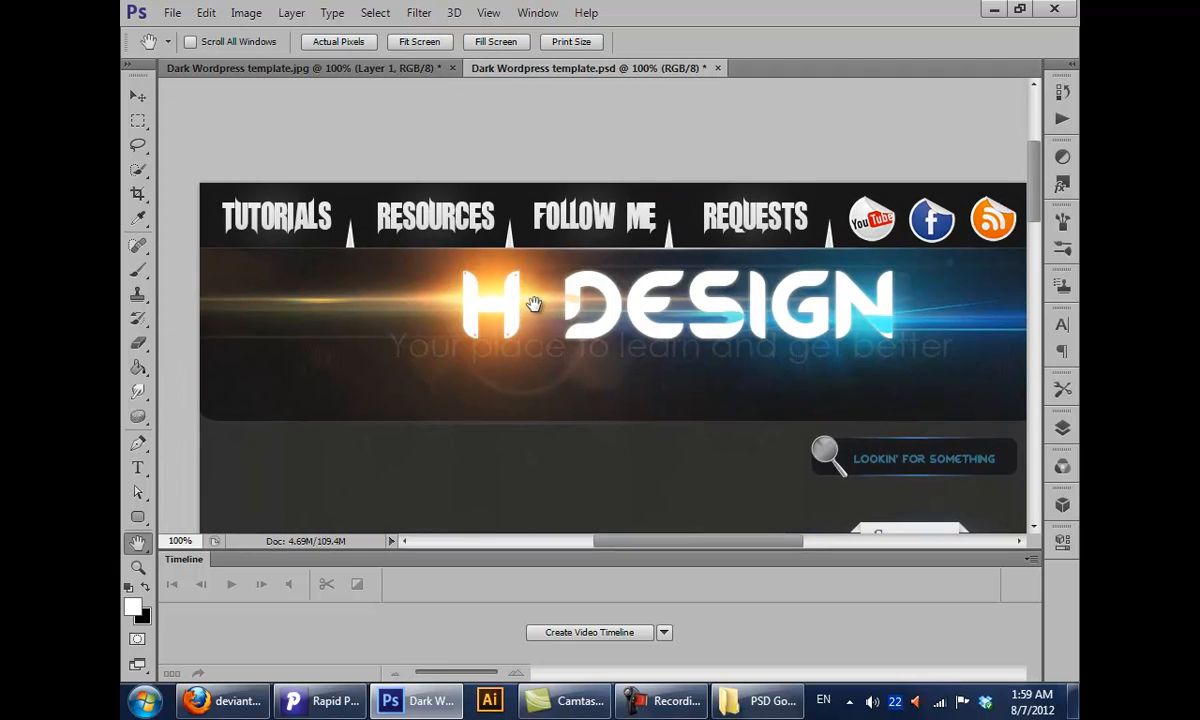
scroll(550, 290, "down", 2)
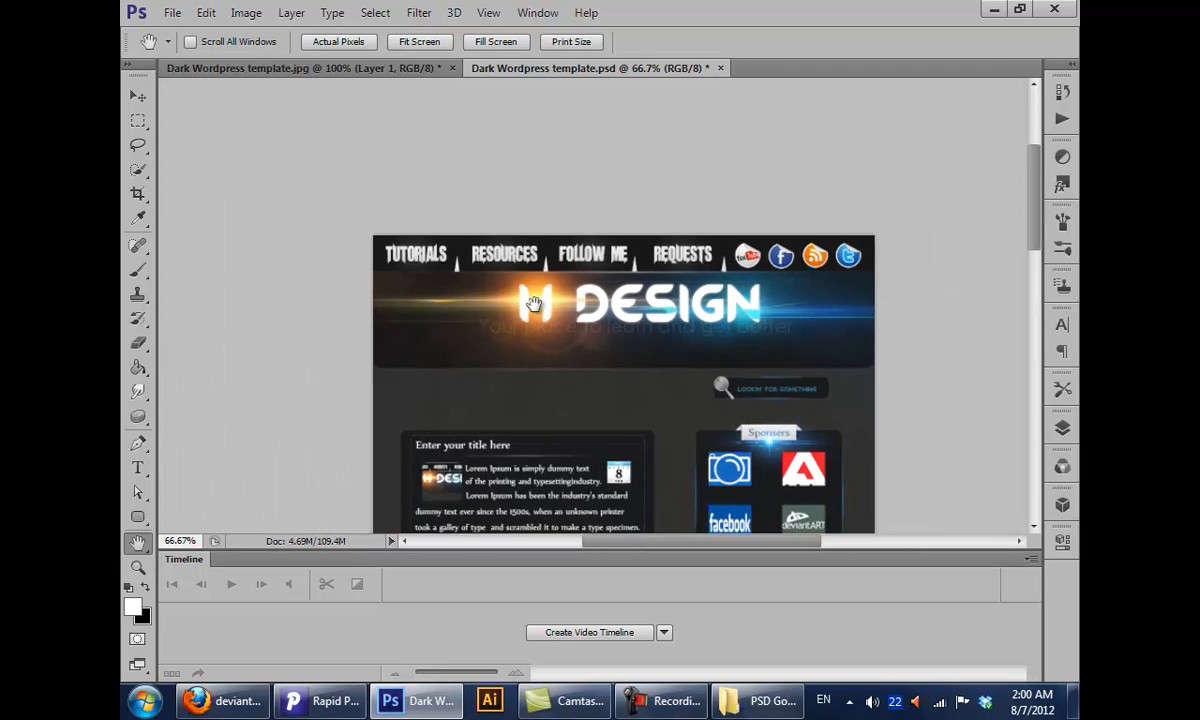
scroll(571, 271, "down", 1)
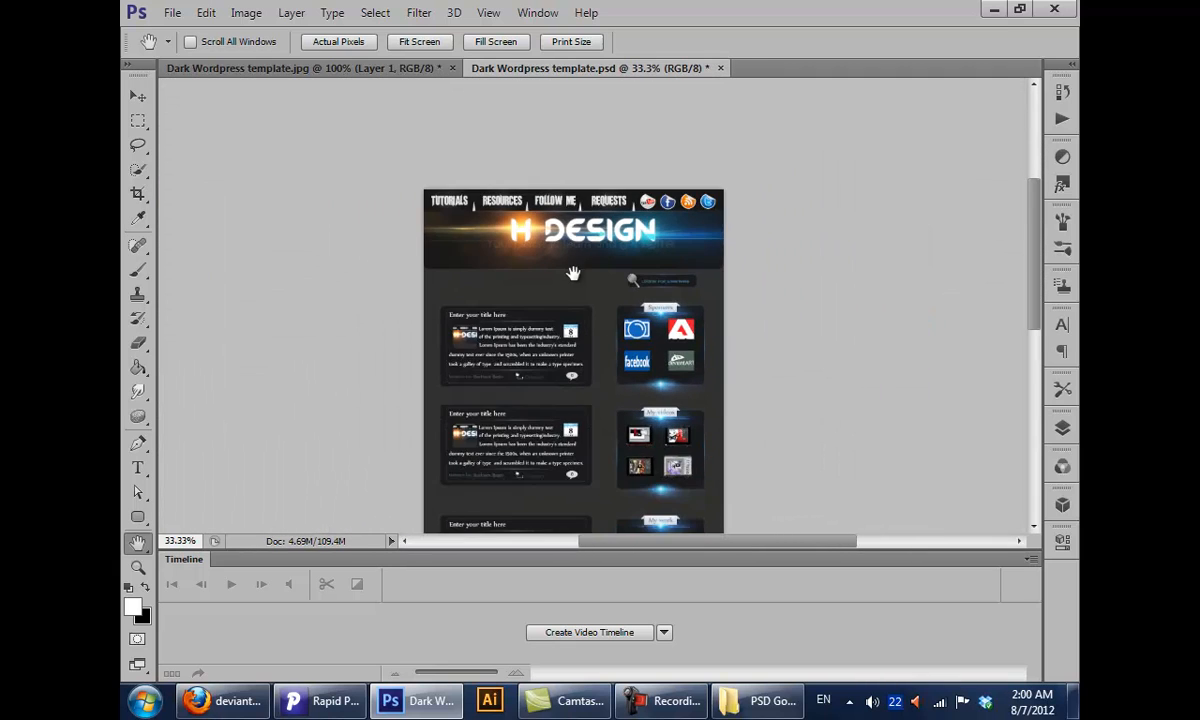
scroll(549, 161, "down", 2)
scroll(544, 157, "down", 2)
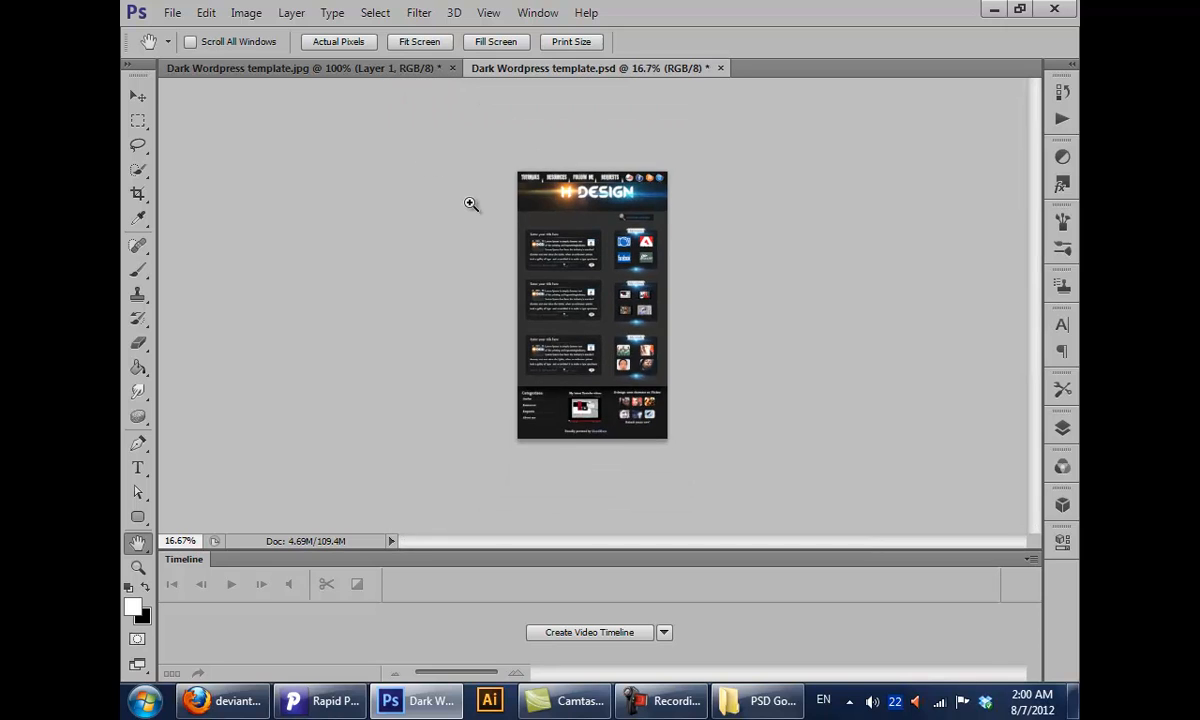
scroll(471, 203, "up", 1)
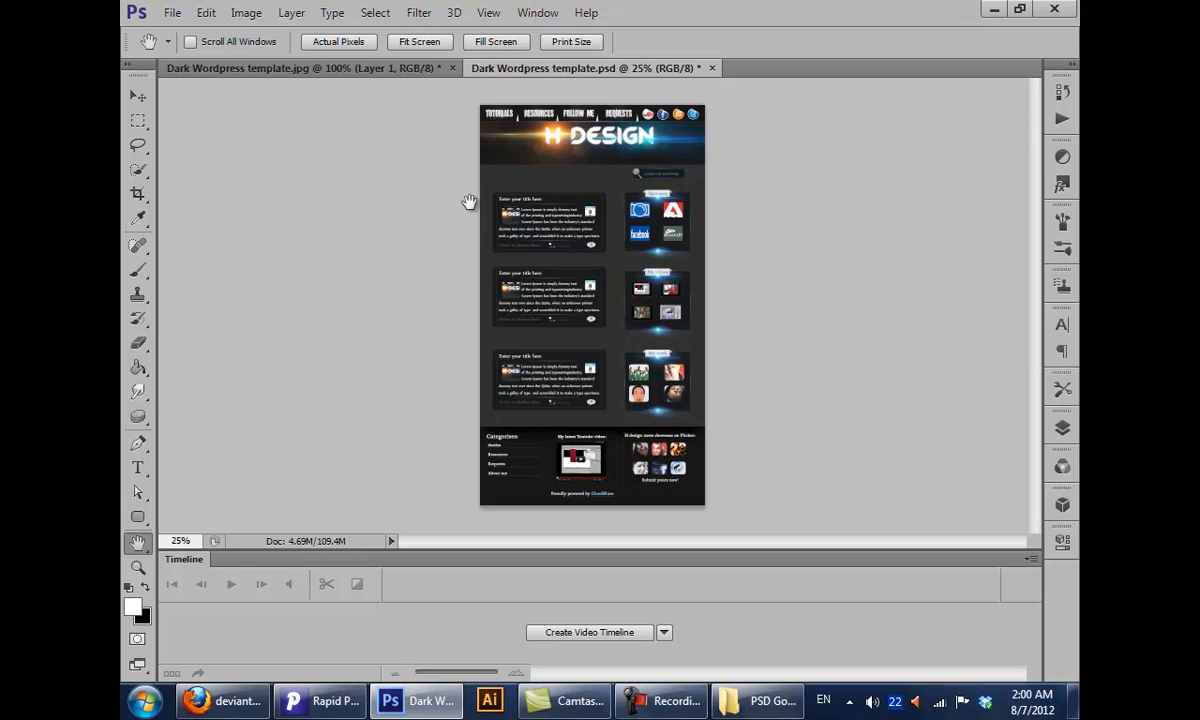
Expand the docked Layers panel and lengthen it to fit the list from the Footer group down to Layer 1
left_click(1064, 432)
scroll(970, 530, "down", 1)
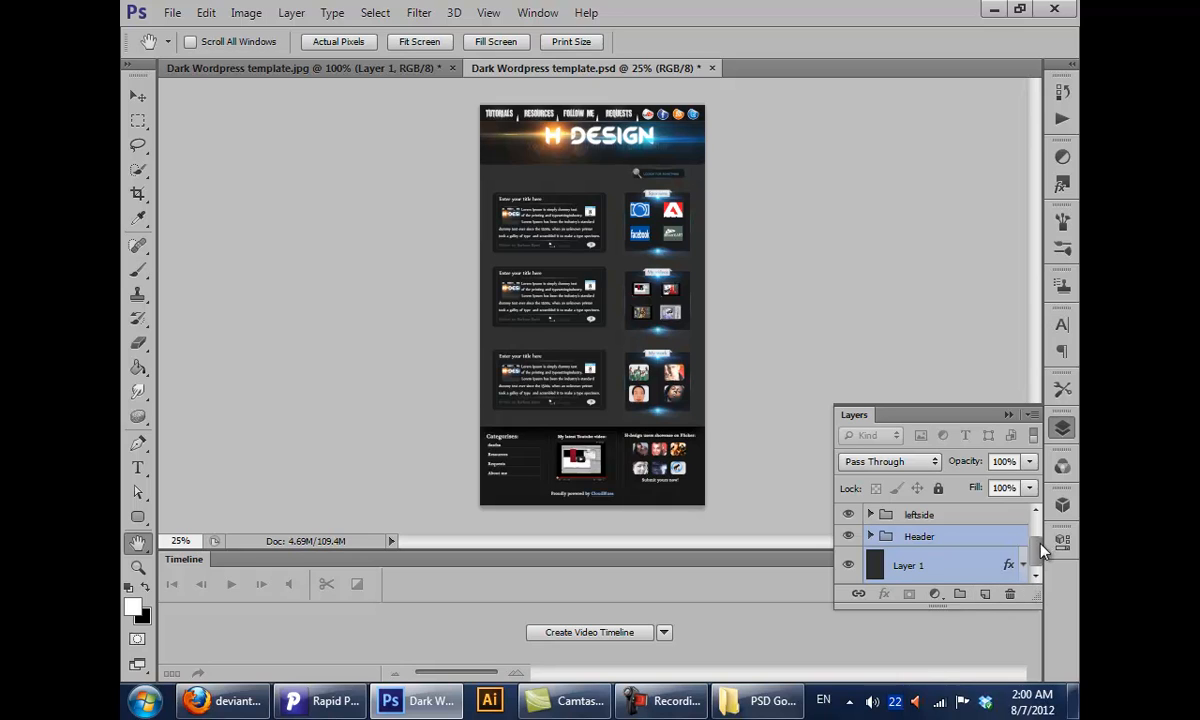
scroll(1040, 550, "up", 3)
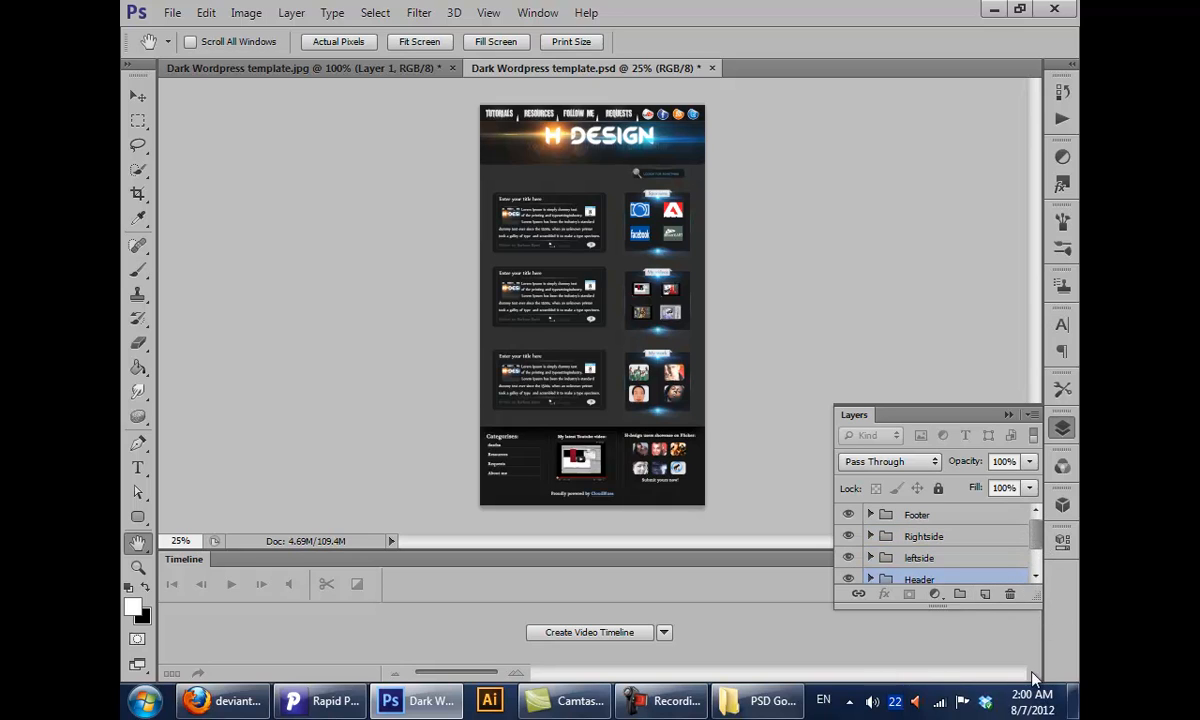
left_click_drag(1037, 598, 1040, 688)
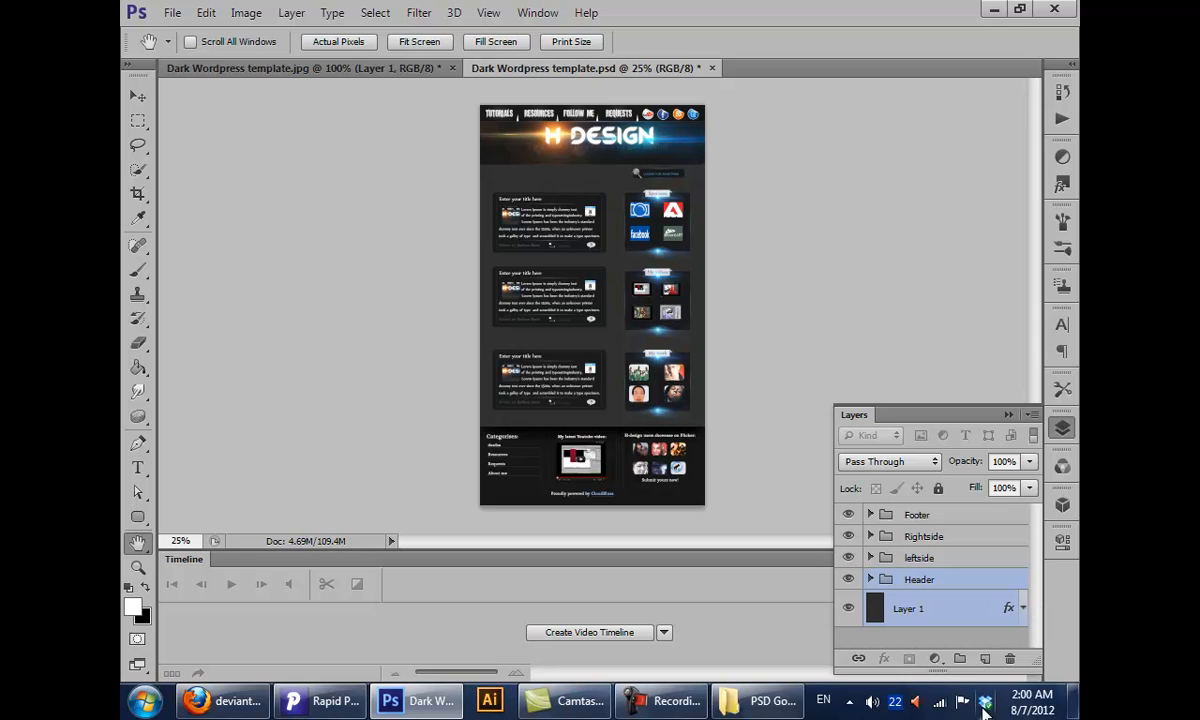
left_click(668, 701)
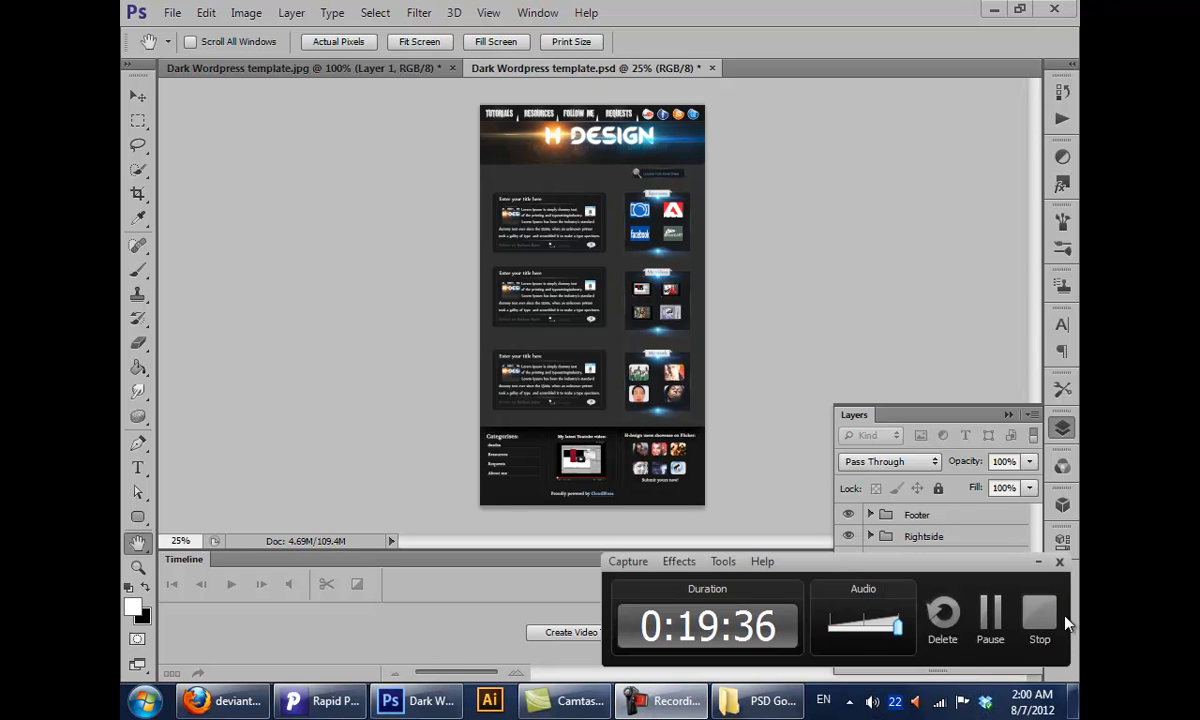